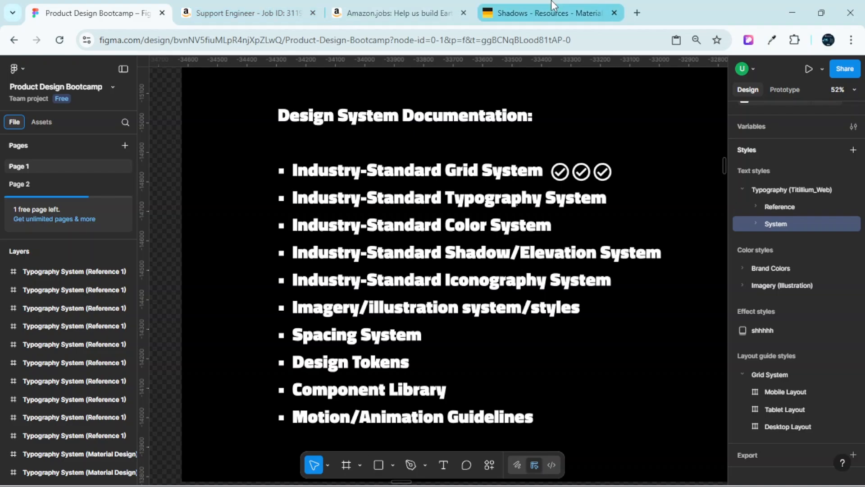
- Look over the Amazon Support Engineer job page and the Amazon.jobs home page, and return to the Figma design system list
left_click(250, 13)
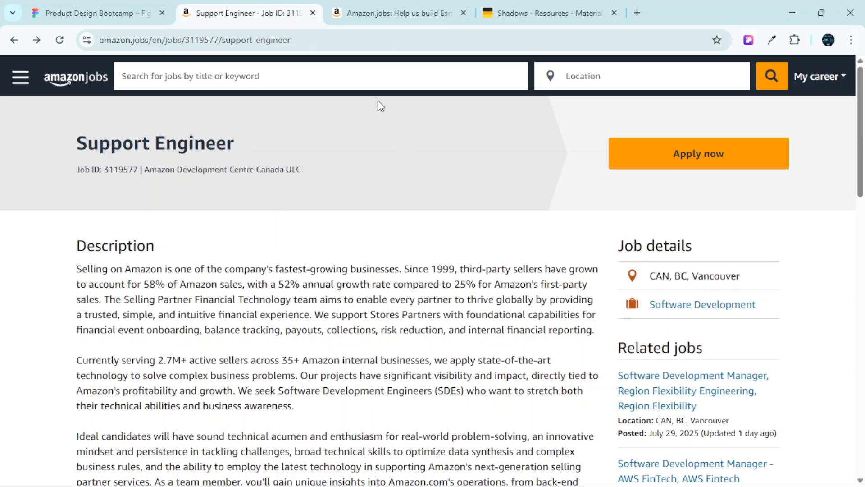
left_click(373, 10)
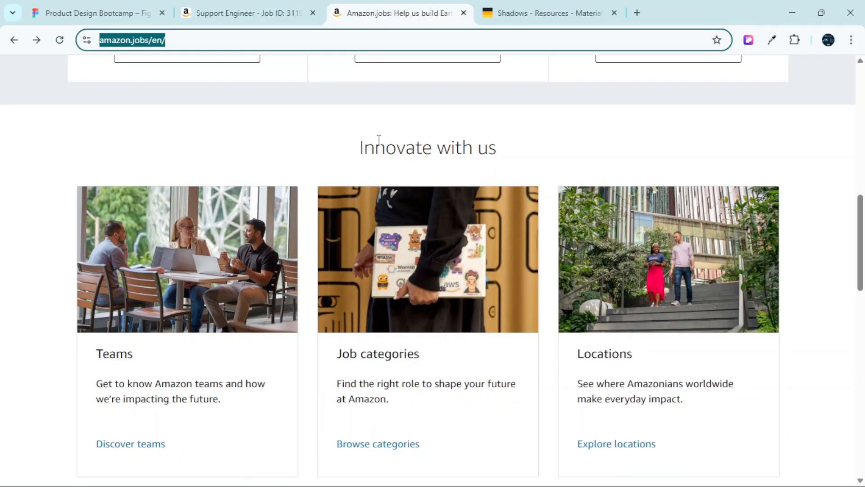
left_click(97, 12)
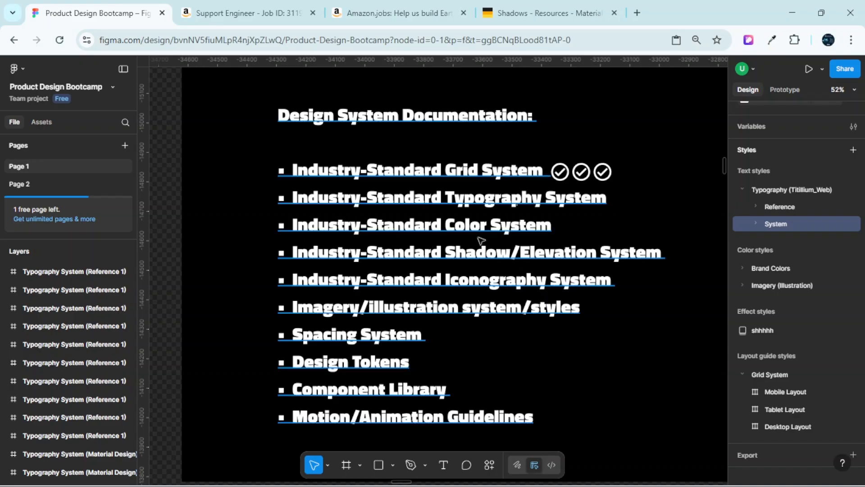
left_click(361, 13)
scroll(370, 234, "down", 3)
scroll(357, 237, "up", 1)
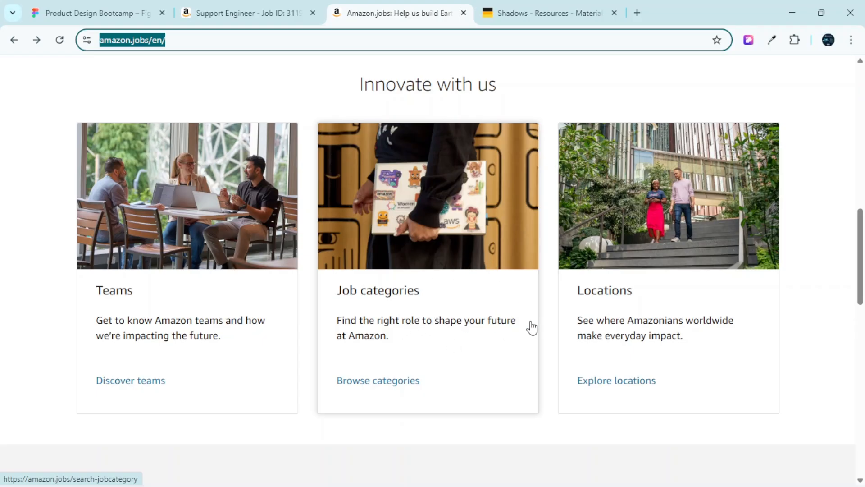
scroll(489, 330, "up", 4)
scroll(487, 359, "down", 5)
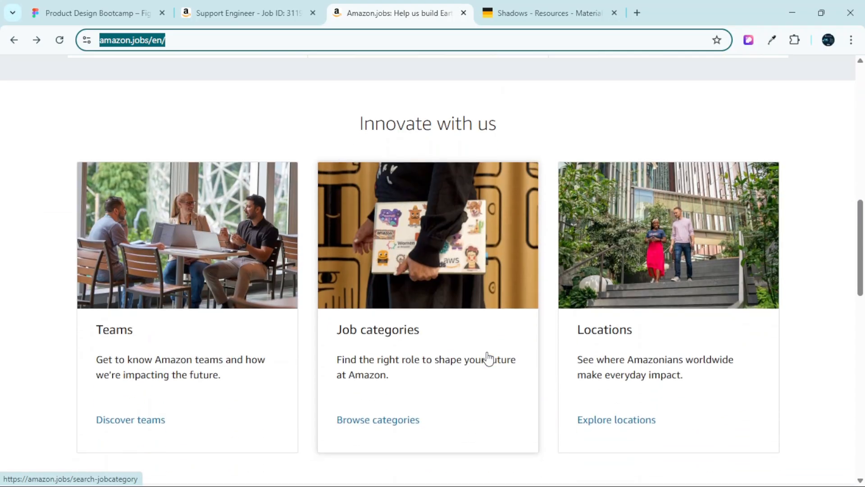
scroll(475, 344, "down", 2)
scroll(392, 284, "up", 3)
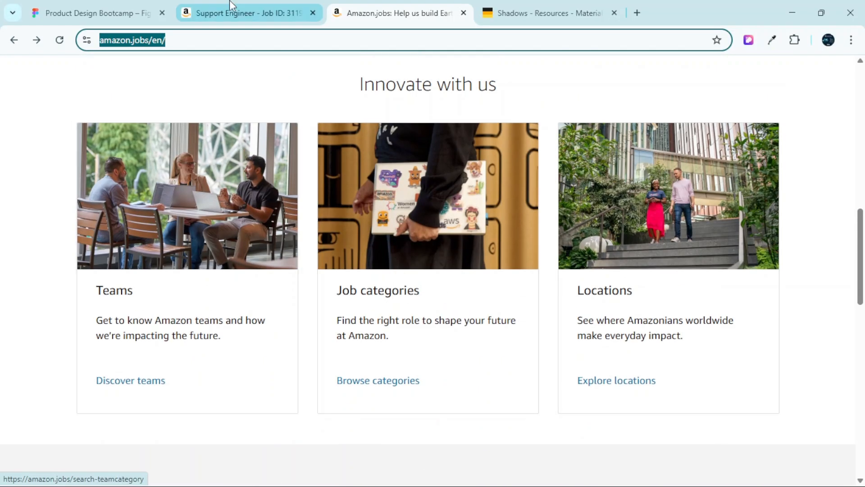
left_click(231, 8)
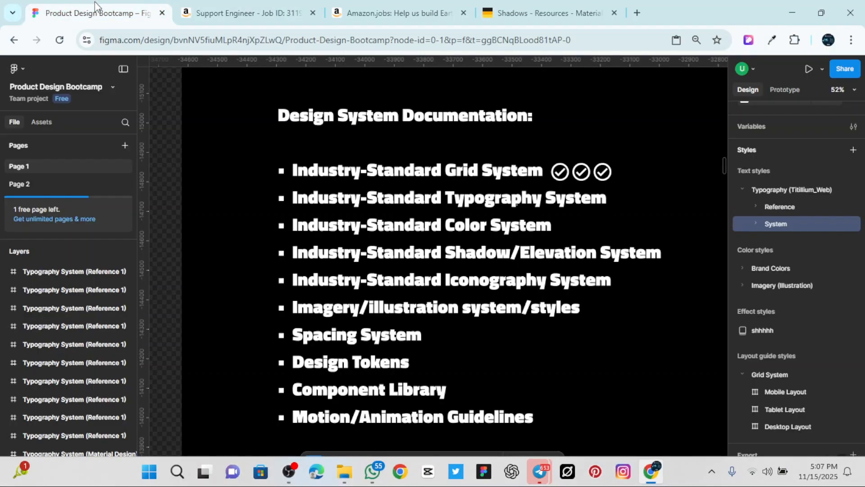
left_click(94, 7)
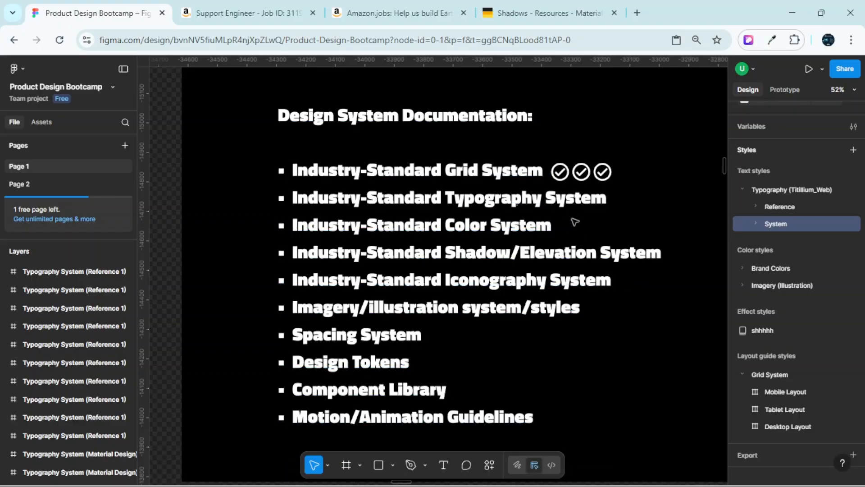
- Draw a frame about 6057 × 3783 on the empty canvas area below the existing design system content
scroll(563, 225, "down", 4)
scroll(509, 246, "down", 4)
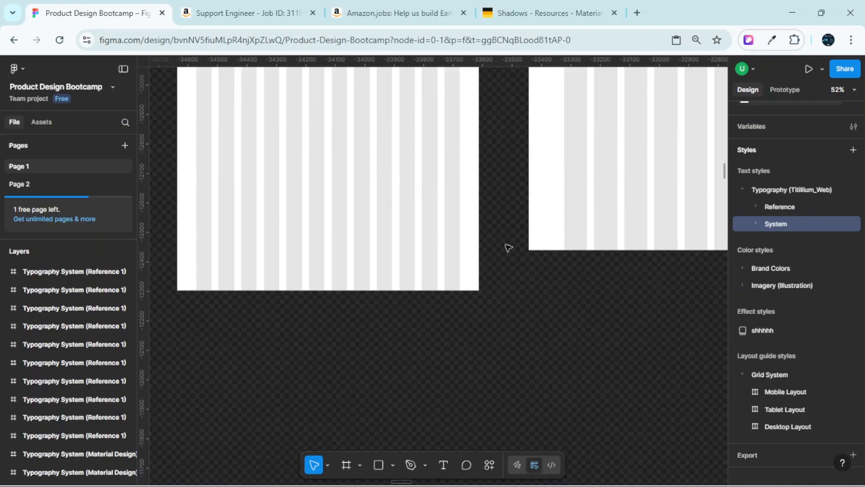
scroll(505, 248, "down", 5)
scroll(494, 247, "down", 5)
scroll(490, 253, "down", 5)
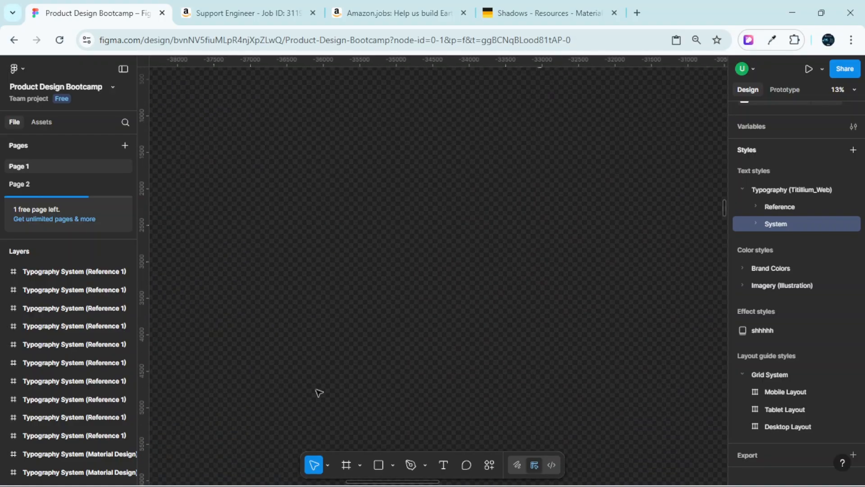
left_click(347, 465)
left_click_drag(258, 162, 701, 436)
scroll(594, 341, "down", 3)
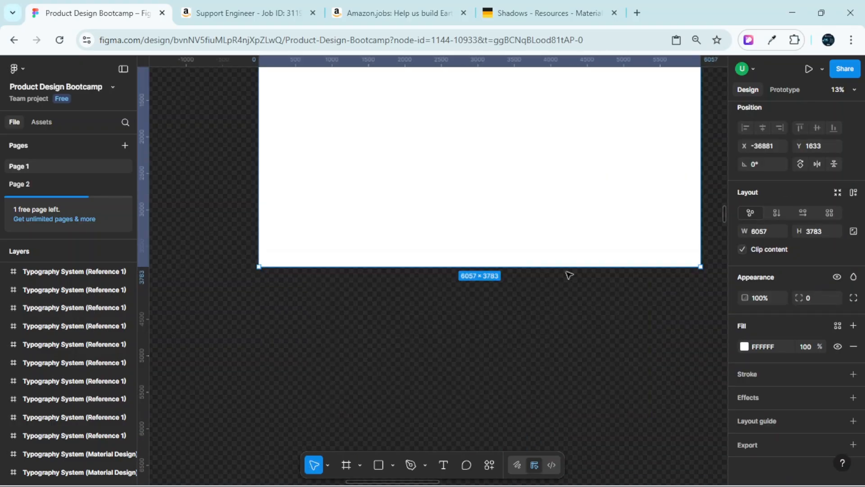
- Draw a rectangle about 1735 × 1016 near the upper-left corner inside the new frame
scroll(569, 275, "up", 4)
left_click(381, 469)
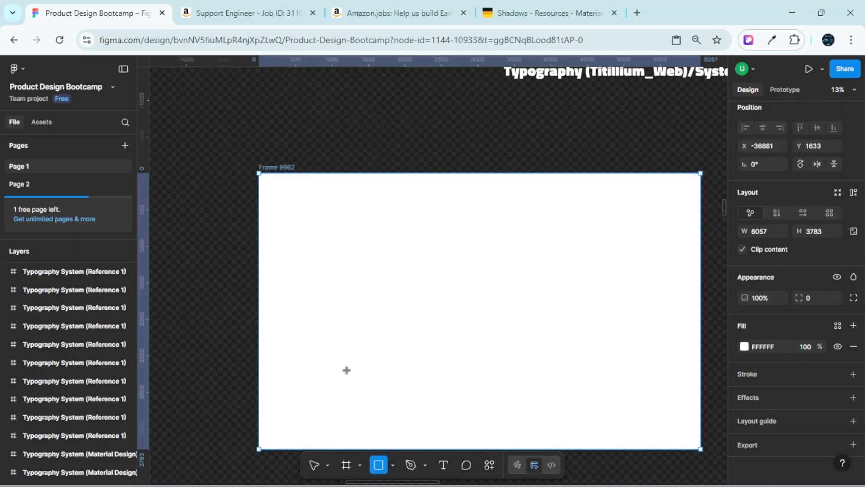
left_click_drag(285, 201, 410, 274)
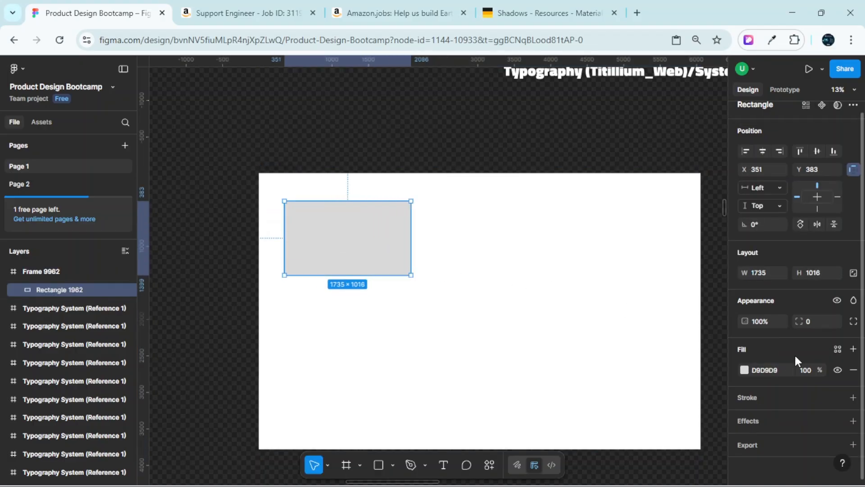
- Set the fill colour of the rectangle inside the frame to FFFFFF
left_click(297, 173)
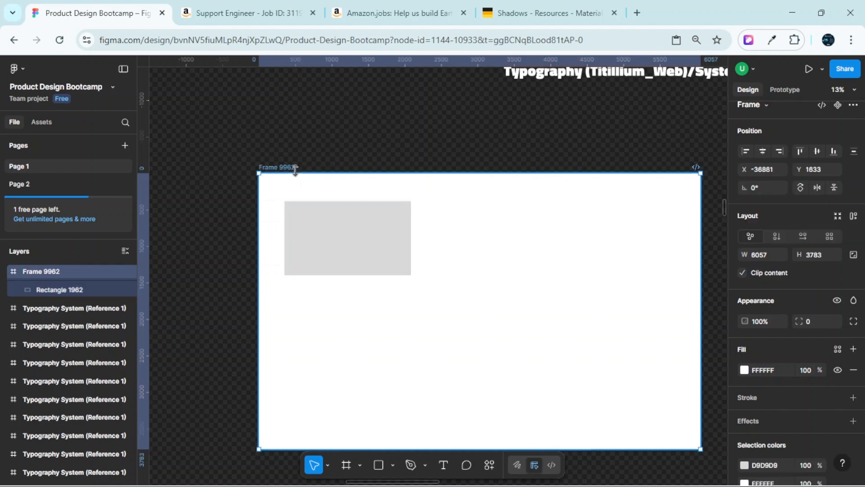
left_click(364, 224)
left_click(777, 372)
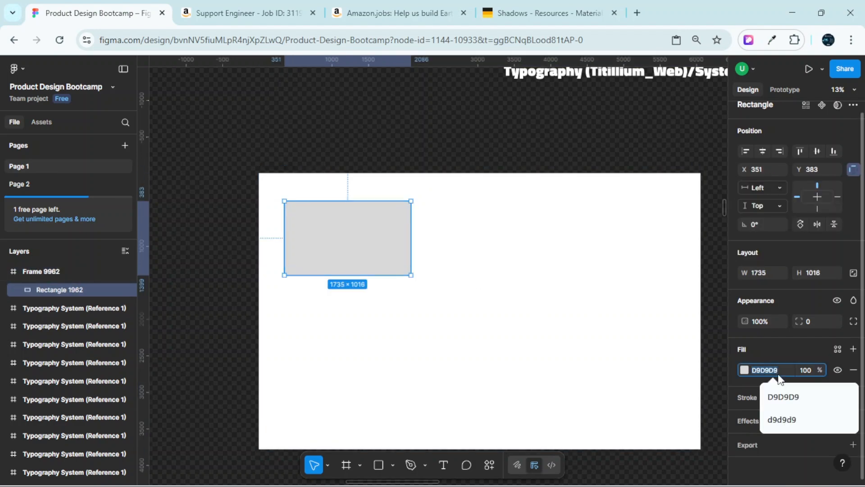
type("ffffff")
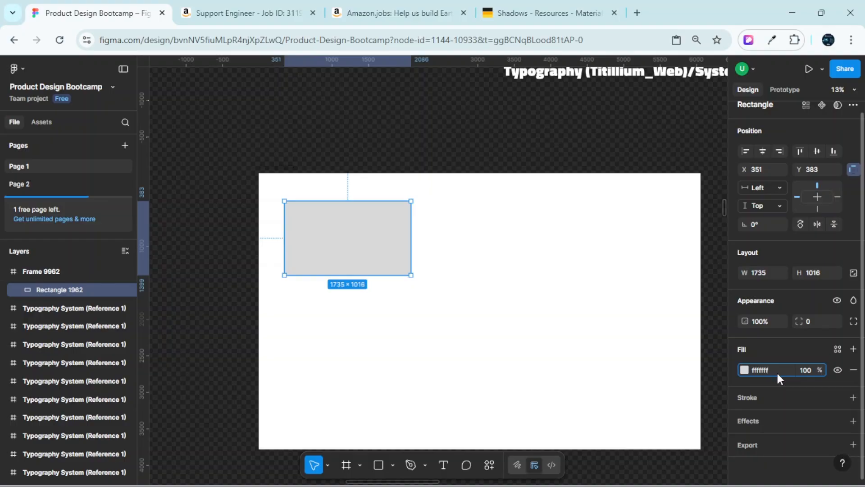
key("Return")
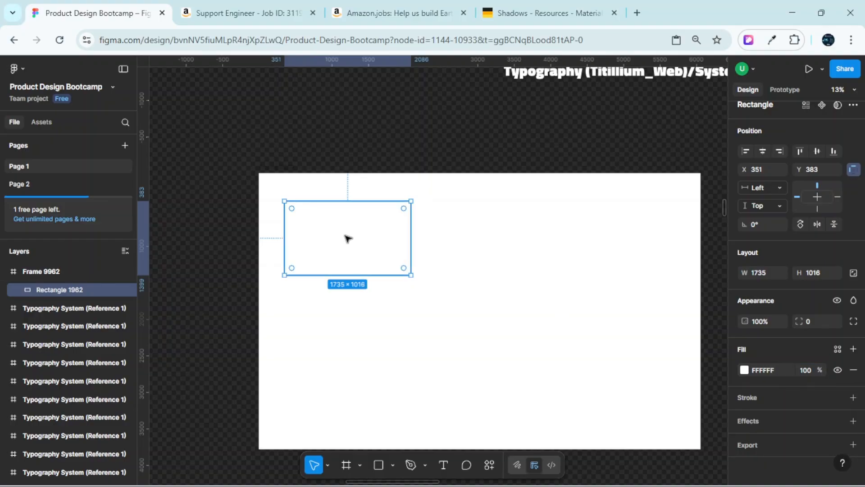
- Duplicate the white rectangle into a grid of two rows of three inside the frame
left_click_drag(350, 234, 623, 235)
left_click(361, 229)
left_click_drag(352, 312, 363, 316)
left_click_drag(363, 317, 656, 321)
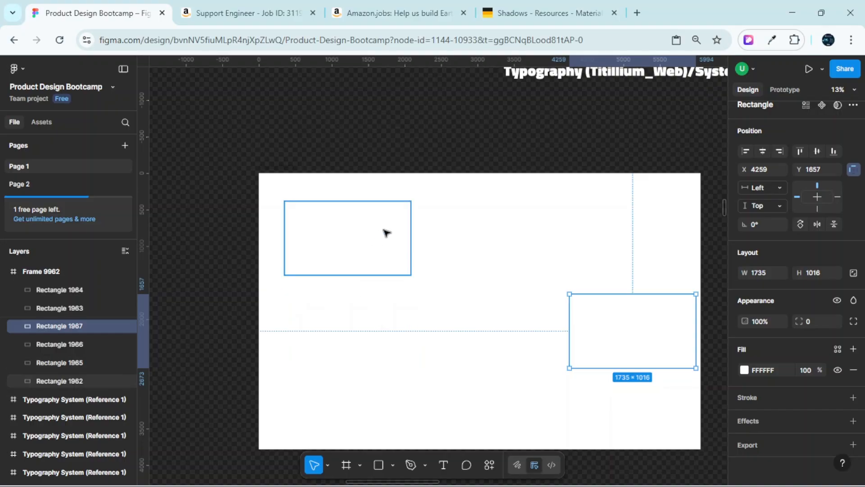
- Add a Drop shadow effect with default settings to the upper-left rectangle and look through the available effect types
left_click(339, 226)
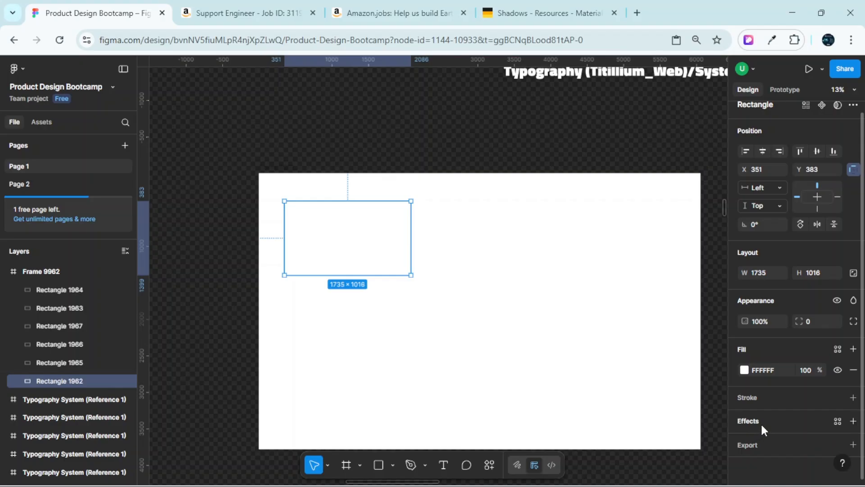
left_click(853, 422)
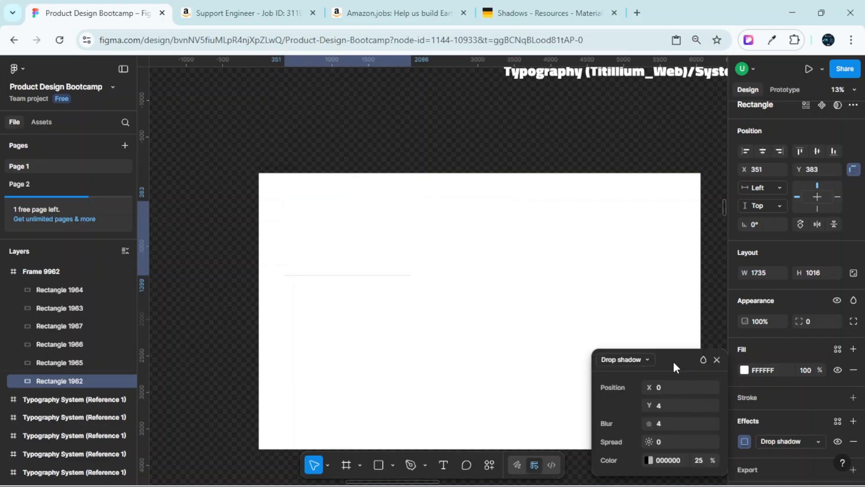
left_click_drag(676, 354, 707, 311)
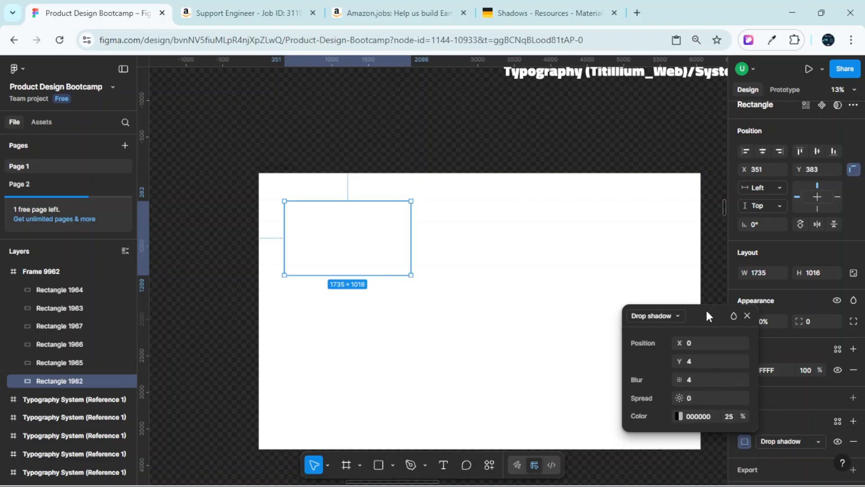
left_click(665, 315)
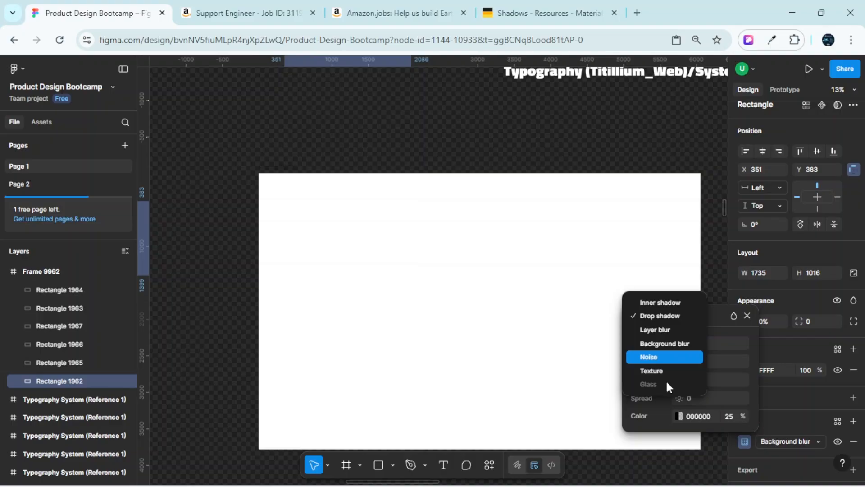
left_click(674, 318)
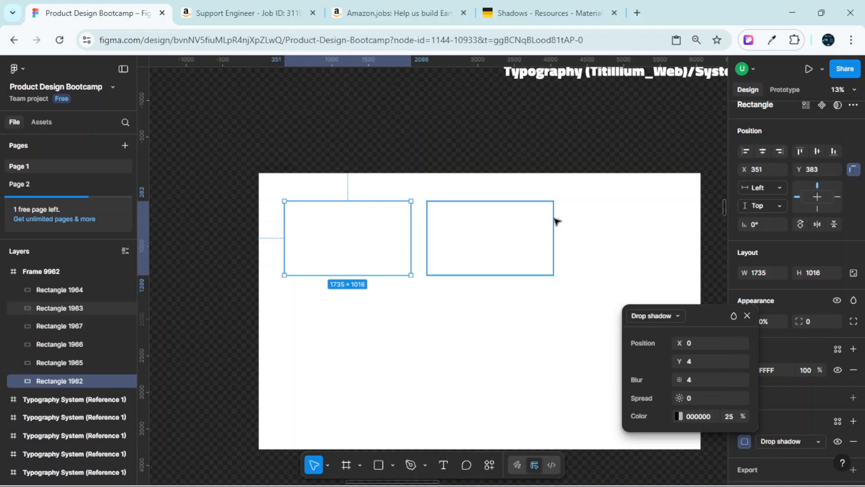
- Examine how the drop shadow looks along the edges of the upper-left rectangle at closer zoom levels
left_click(539, 218)
left_click(397, 146)
scroll(469, 146, "up", 3)
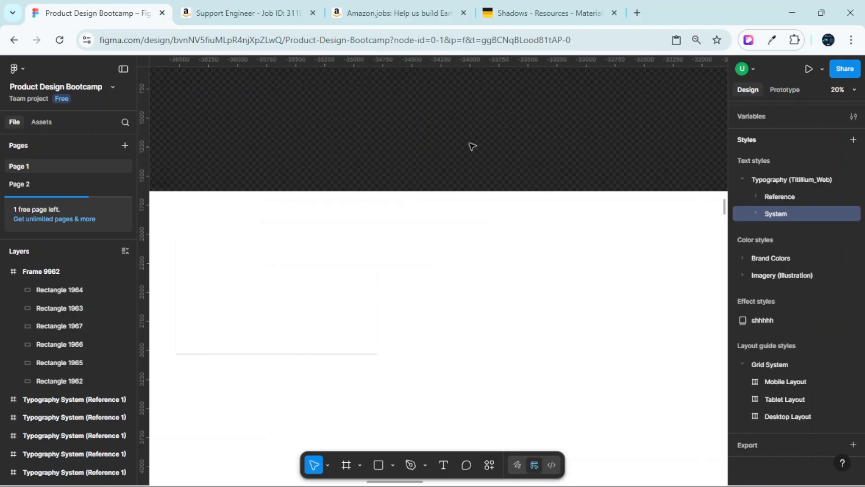
scroll(469, 150, "down", 2)
scroll(468, 150, "down", 2)
scroll(434, 102, "down", 3)
scroll(434, 102, "up", 2)
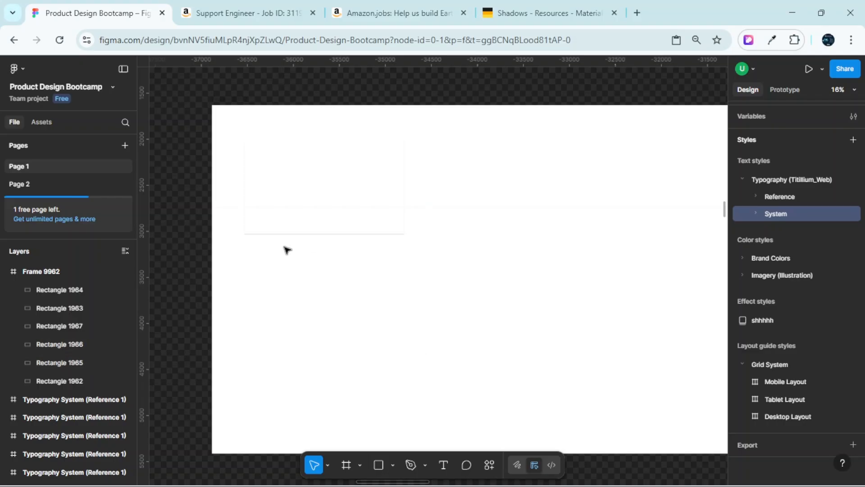
scroll(228, 247, "up", 3)
scroll(224, 246, "up", 3)
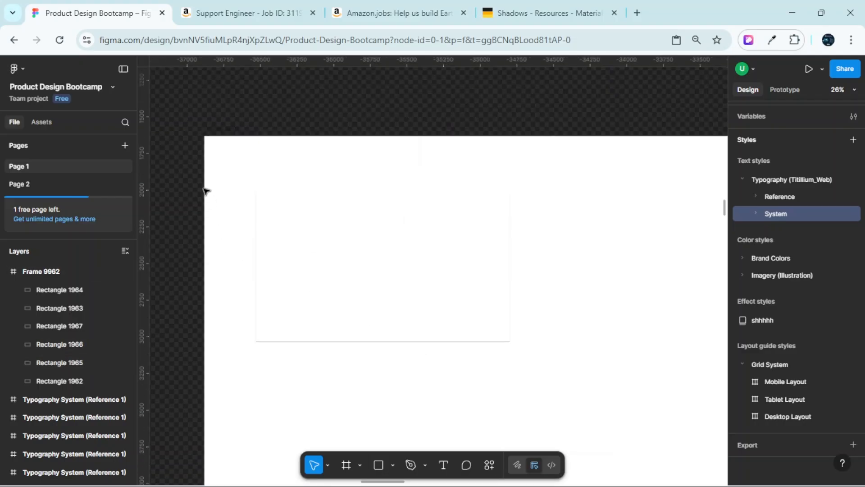
scroll(202, 221, "down", 2)
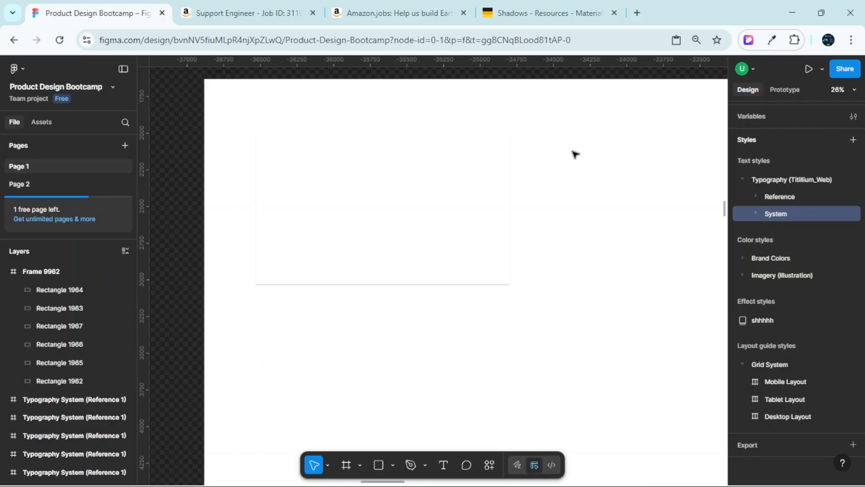
- Compare the rectangles that have no effect with the upper-left one, and open the latter's drop shadow settings
left_click(652, 154)
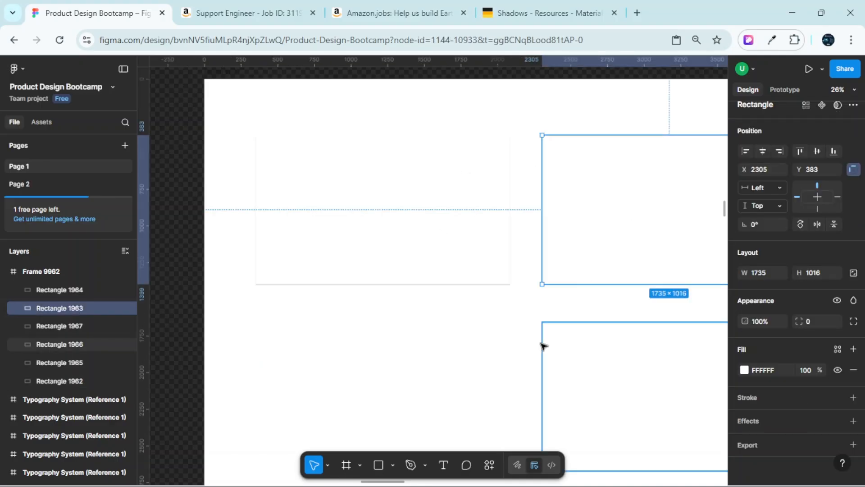
left_click(543, 344)
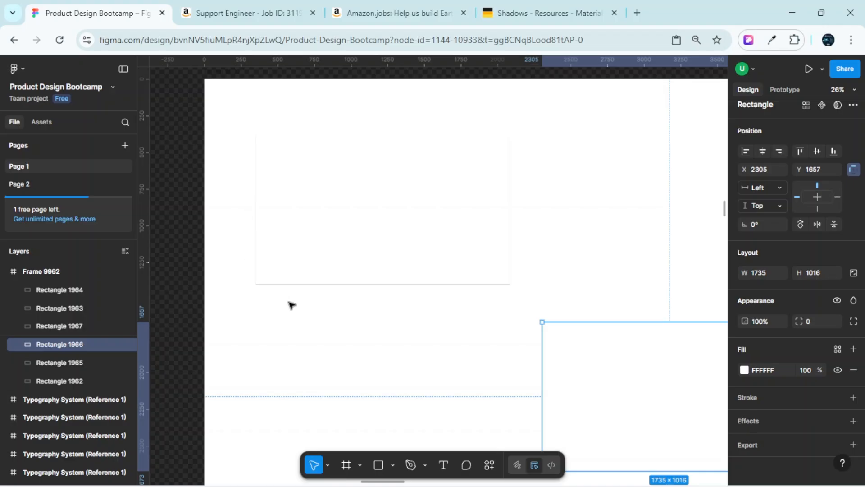
left_click(400, 221)
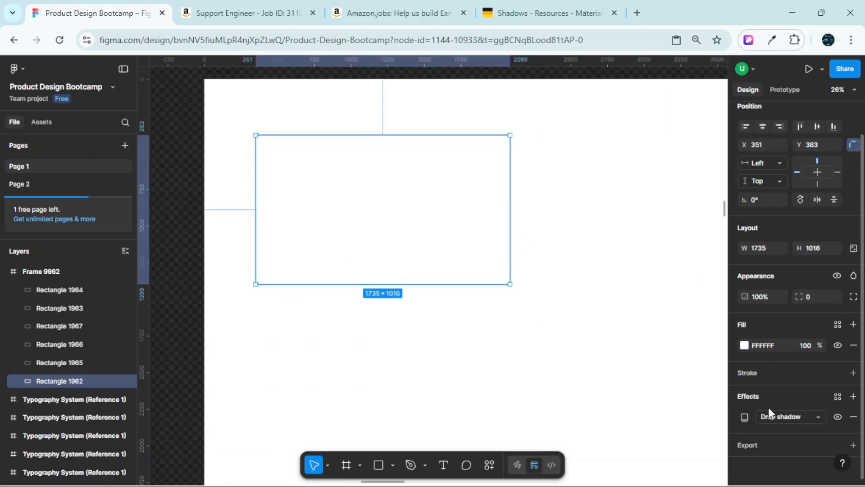
left_click(744, 417)
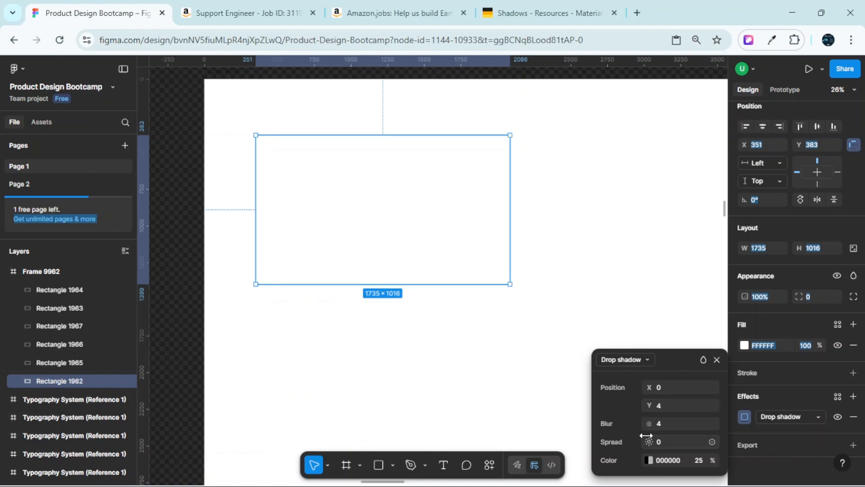
- Extend the white frame downward to a height of about 5387
scroll(479, 321, "down", 2)
scroll(450, 293, "down", 3)
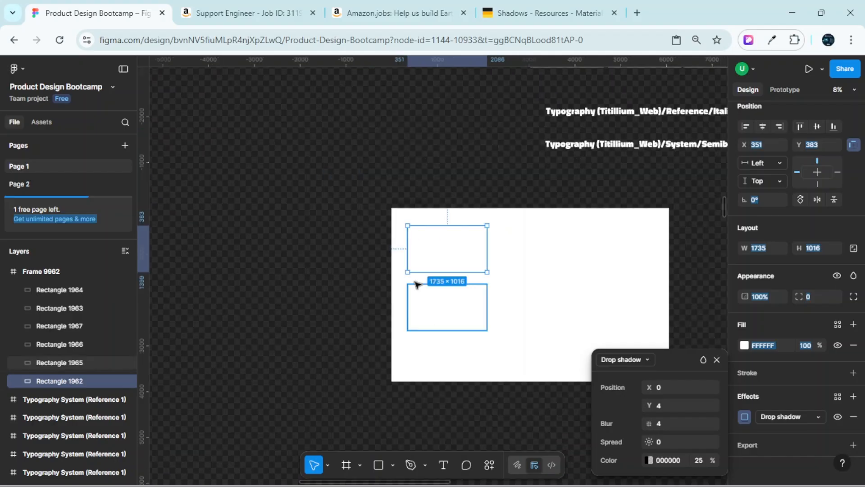
left_click(425, 313)
left_click_drag(424, 386, 441, 411)
scroll(480, 270, "up", 2)
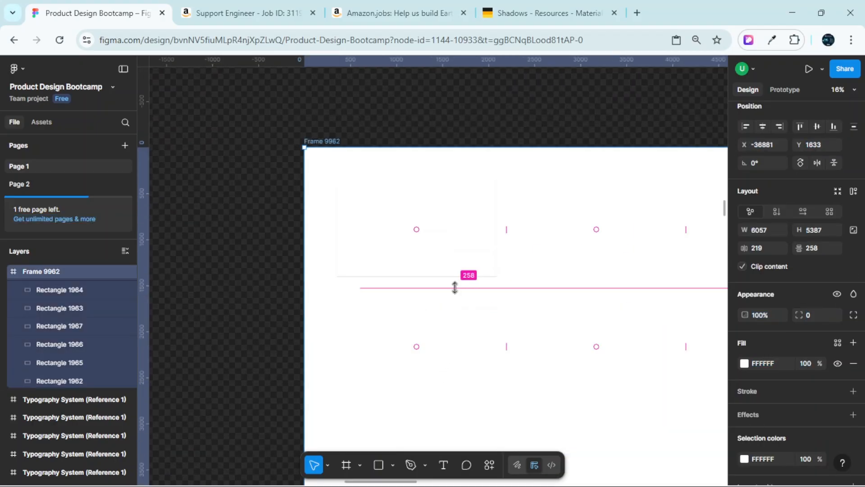
- Copy the upper-left rectangle with its drop shadow and use it to replace the upper-middle rectangle
scroll(454, 276, "down", 4)
scroll(455, 273, "up", 4)
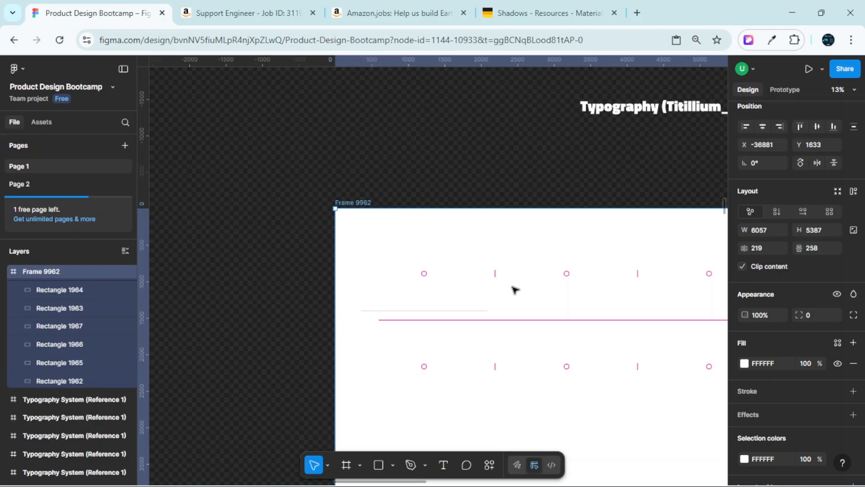
left_click(441, 284)
right_click(443, 283)
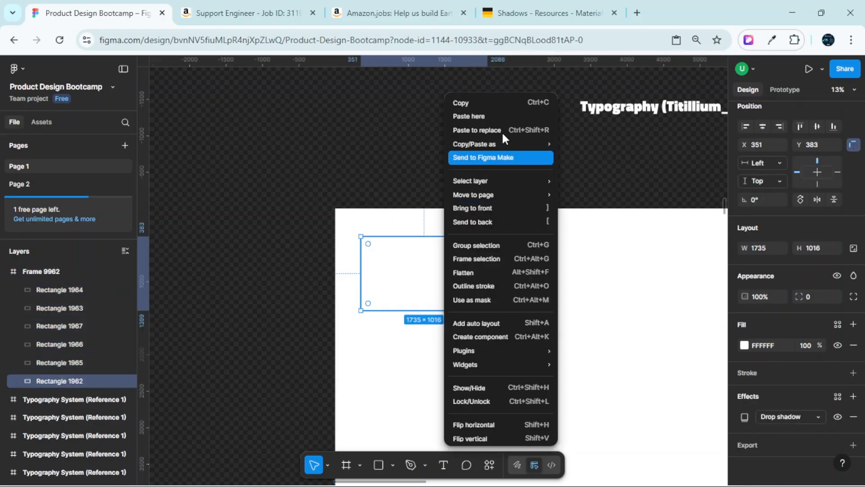
left_click(493, 103)
scroll(540, 266, "right", 3)
left_click(532, 271)
right_click(531, 271)
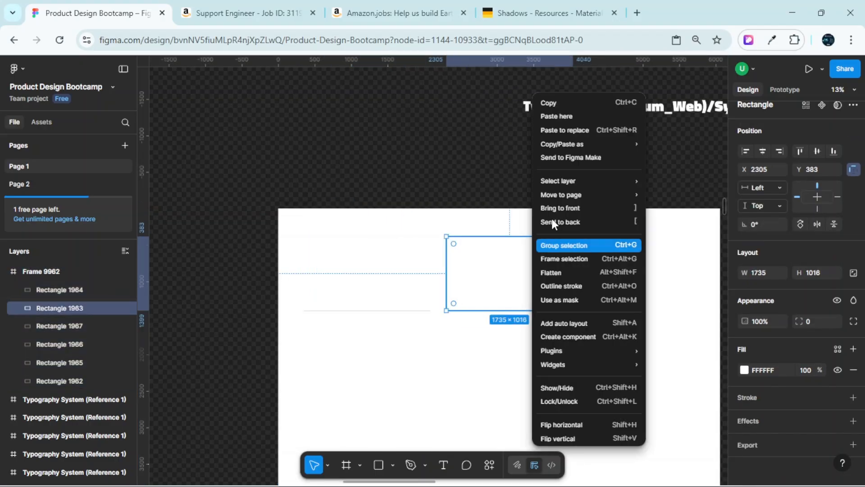
left_click(571, 133)
scroll(532, 212, "up", 2)
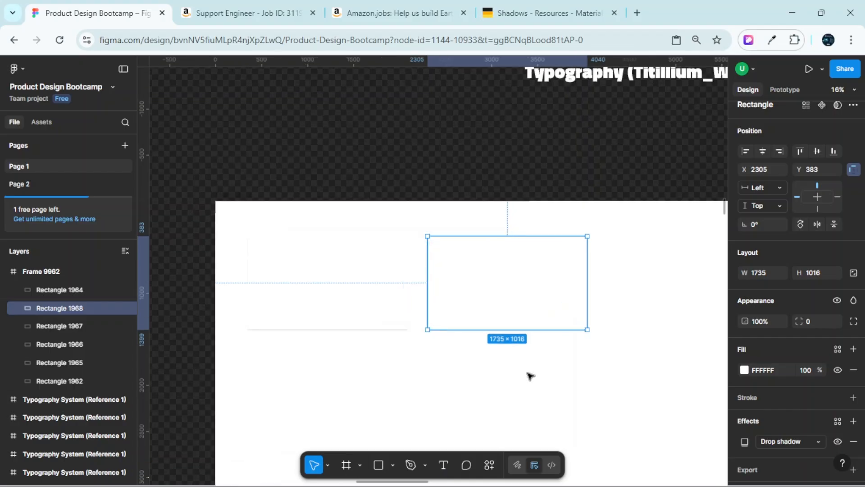
- Set the Y offset of the upper-middle rectangle's drop shadow to 20
left_click(529, 376)
scroll(487, 382, "up", 2)
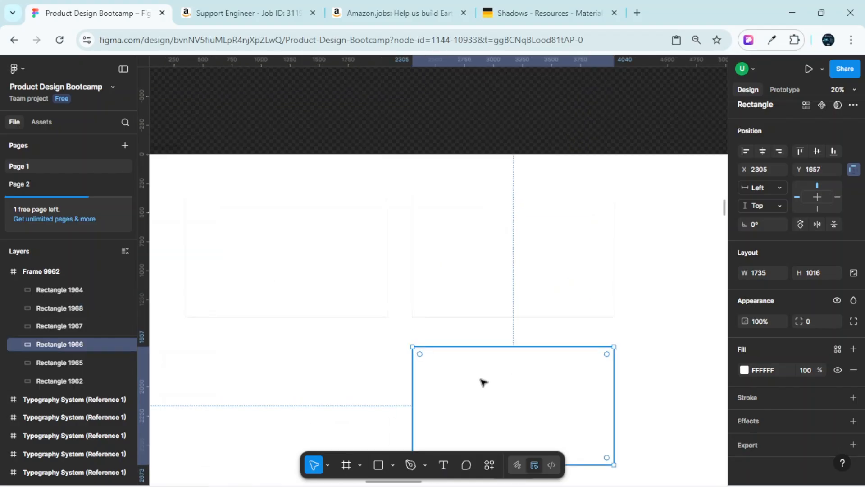
left_click(379, 283)
left_click(533, 299)
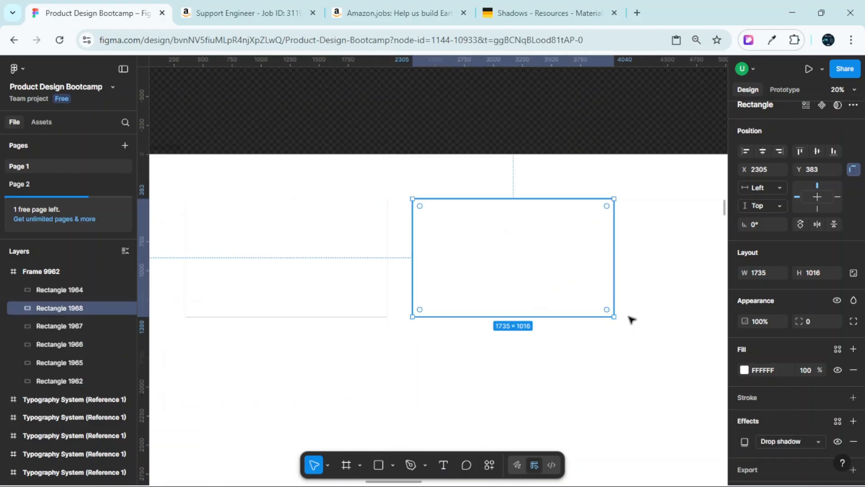
scroll(808, 417, "down", 2)
left_click(744, 418)
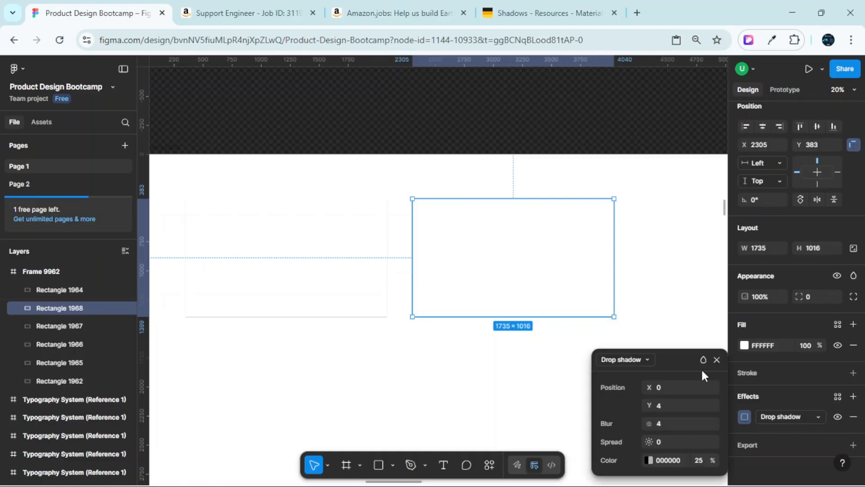
key("ctrl+a")
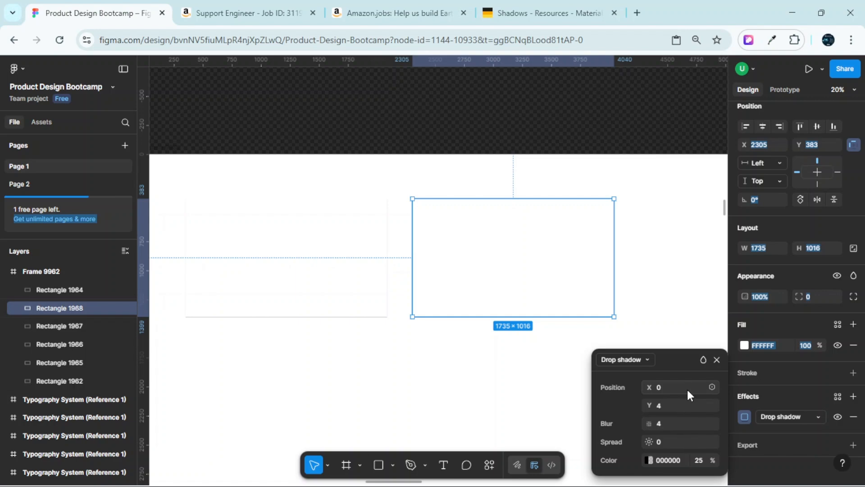
left_click(666, 410)
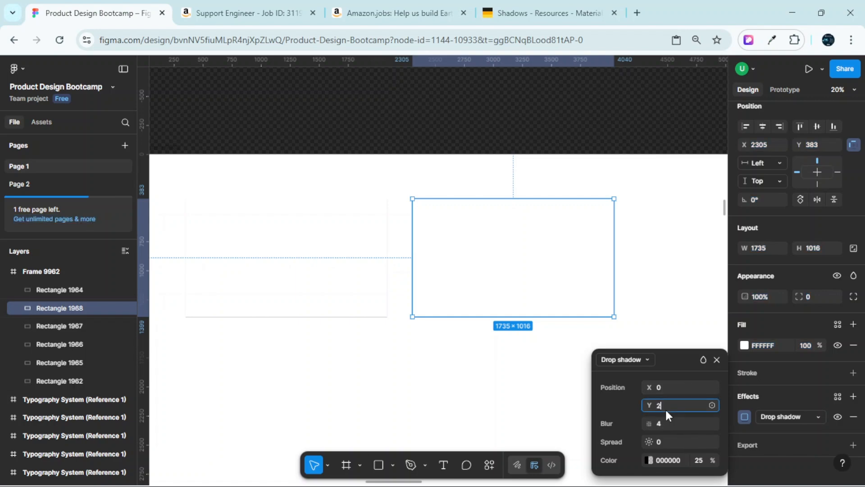
key("Return")
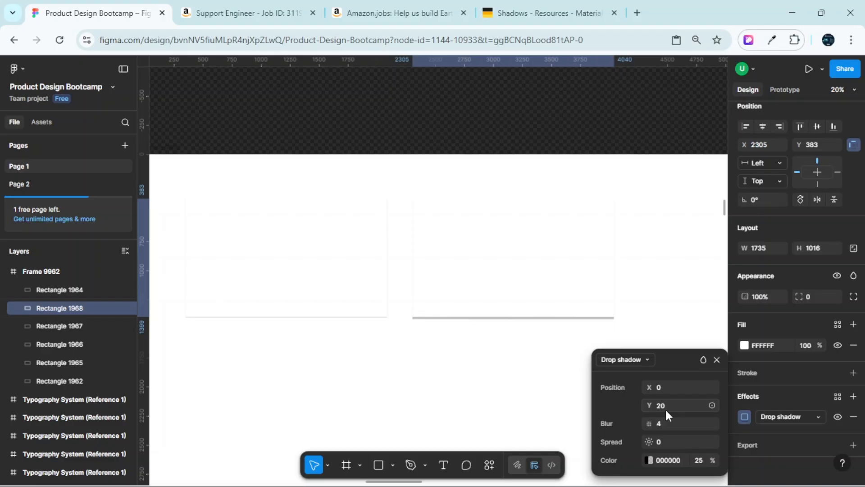
left_click(649, 284)
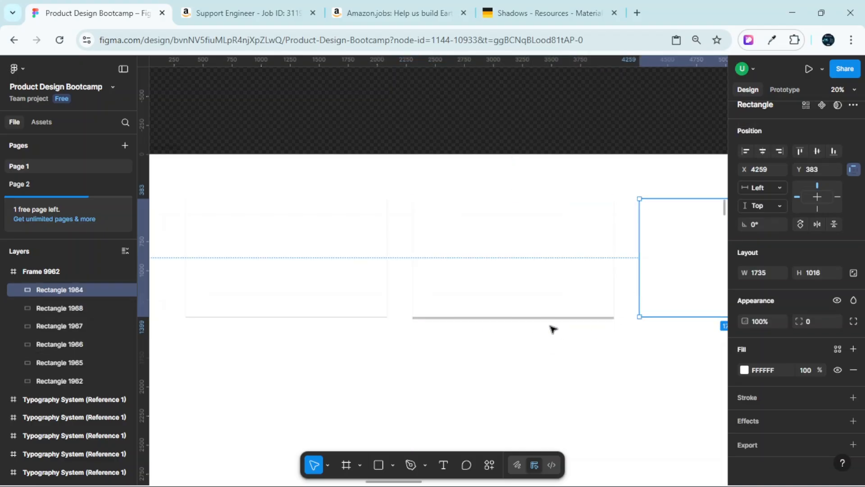
- Set the X offset of the upper-middle rectangle's drop shadow to 24 and deselect the rectangle
left_click(536, 303)
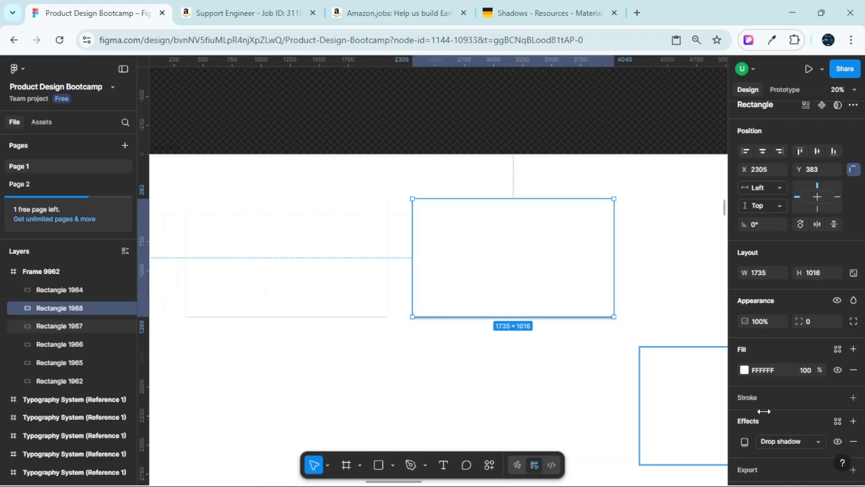
left_click(744, 441)
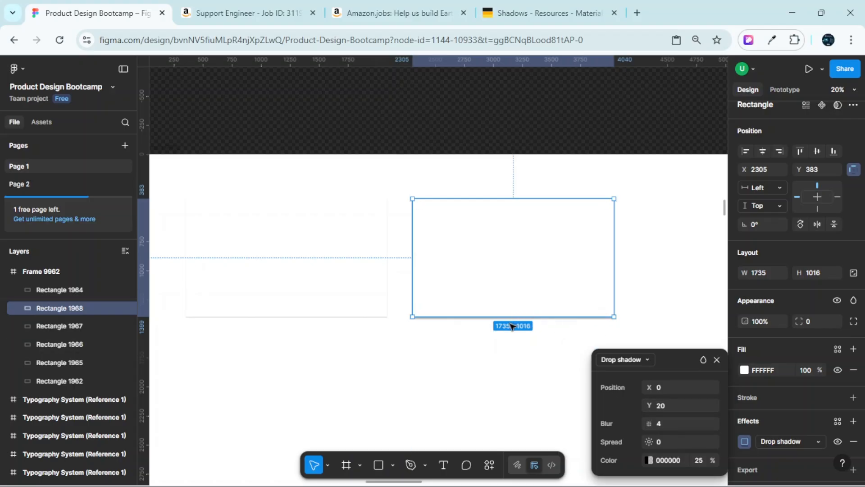
left_click(667, 388)
key("Return")
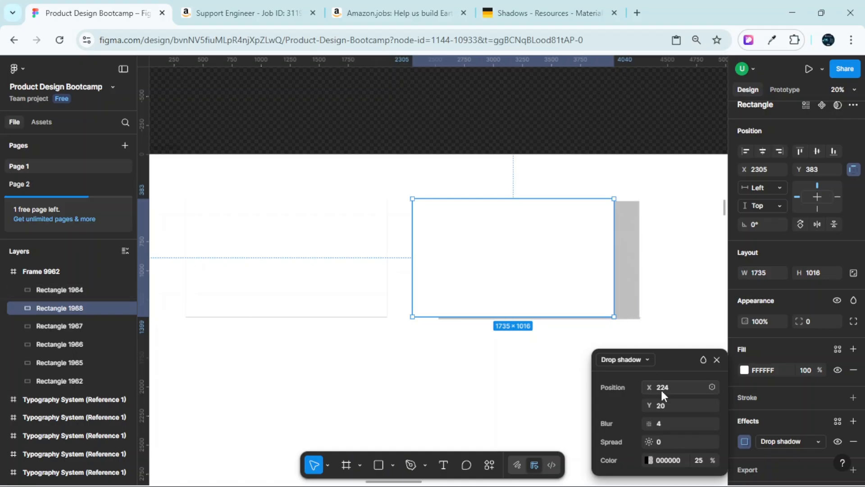
left_click(671, 388)
key("Return")
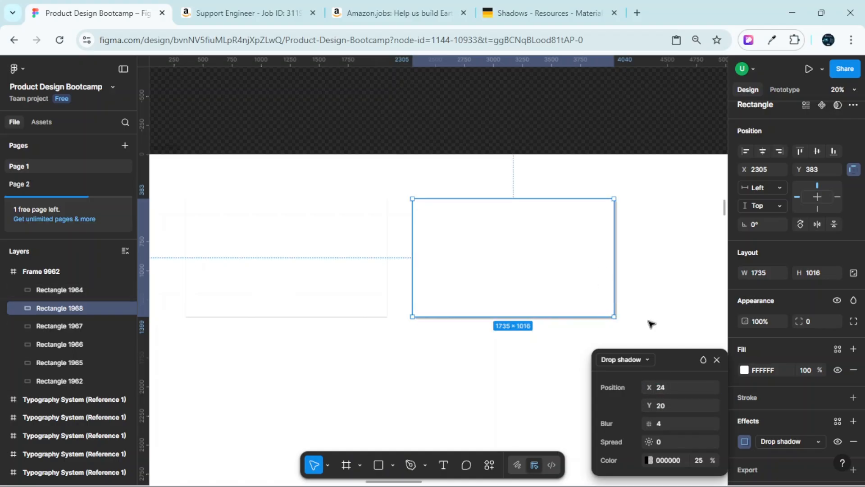
left_click(631, 265)
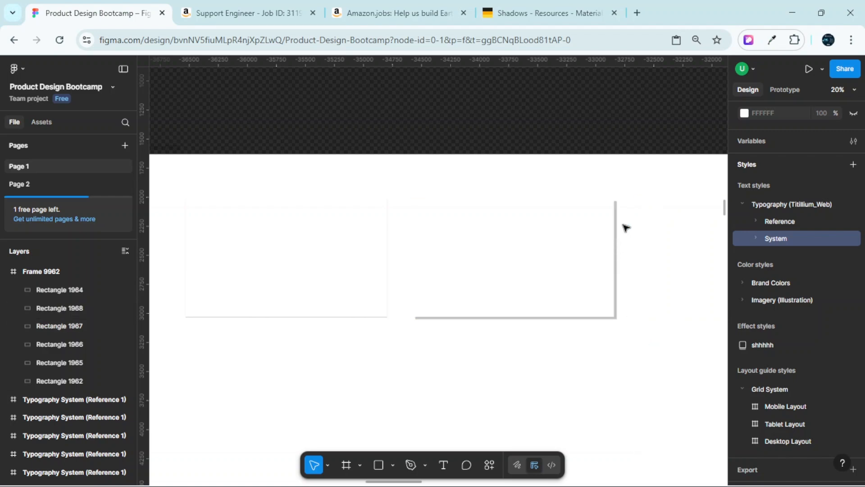
- Review the drop shadow settings of the upper-middle rectangle and look at its offset edges with nothing selected
left_click(581, 272)
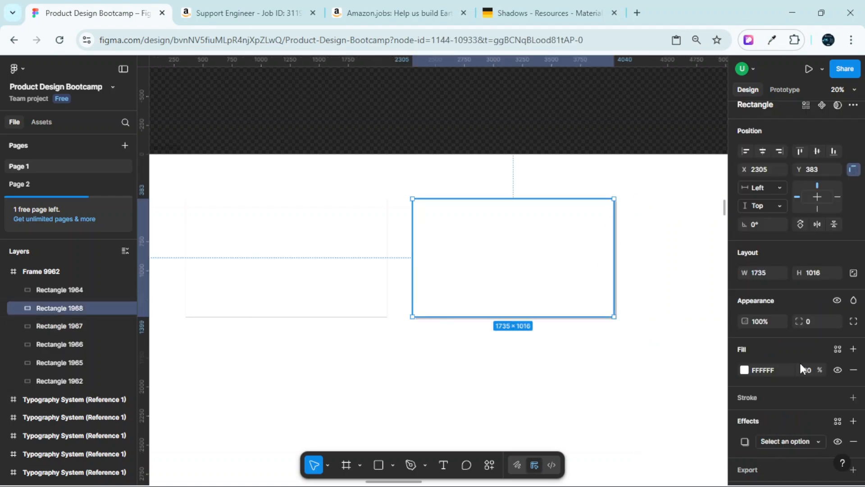
scroll(751, 396, "down", 1)
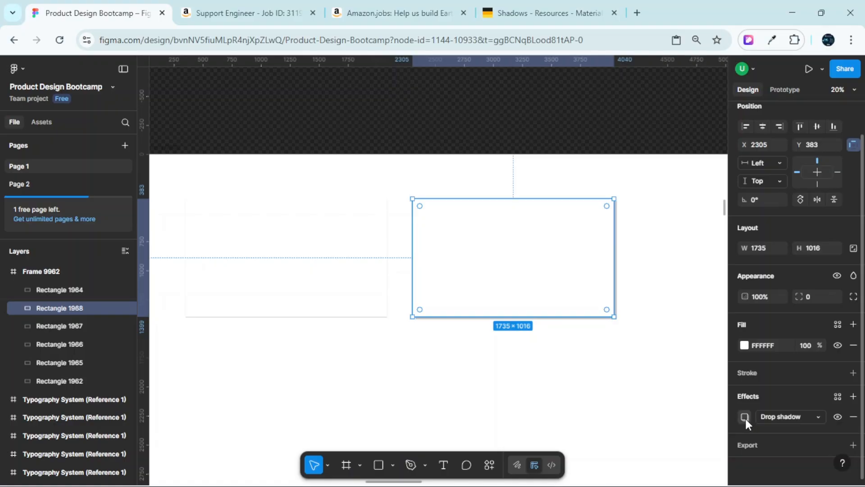
left_click(745, 417)
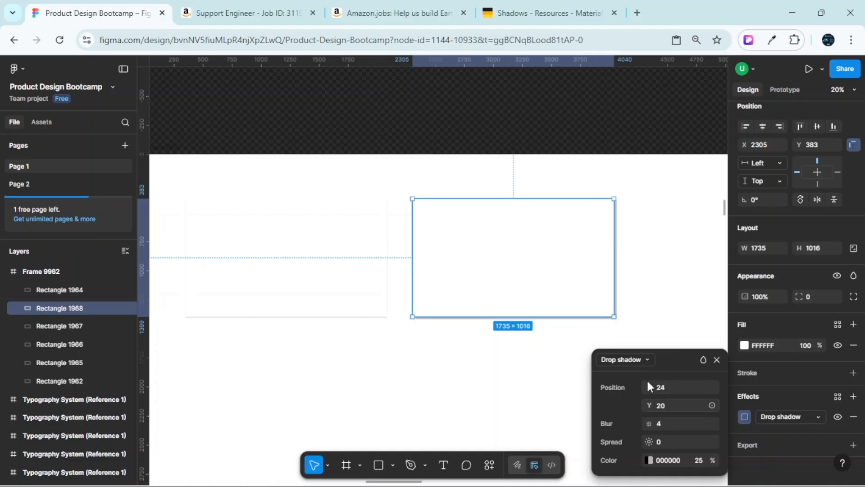
left_click(666, 284)
left_click(621, 343)
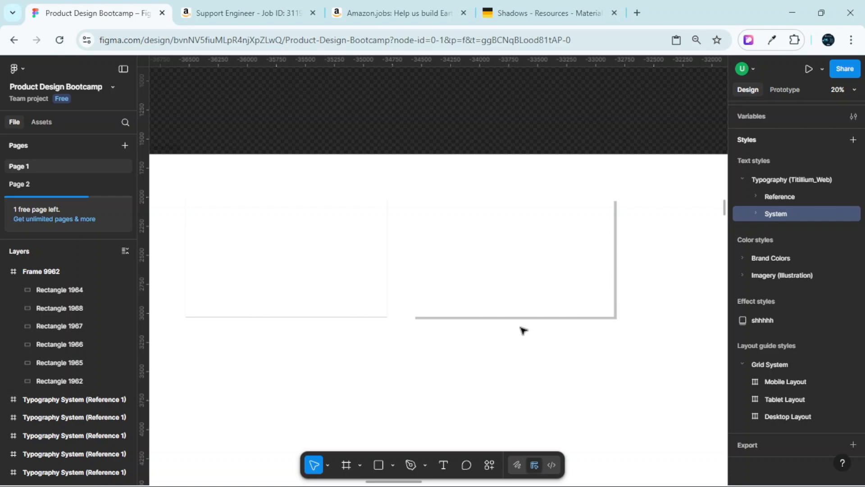
- Try a blur of 50 on the upper-middle rectangle's drop shadow
left_click(580, 302)
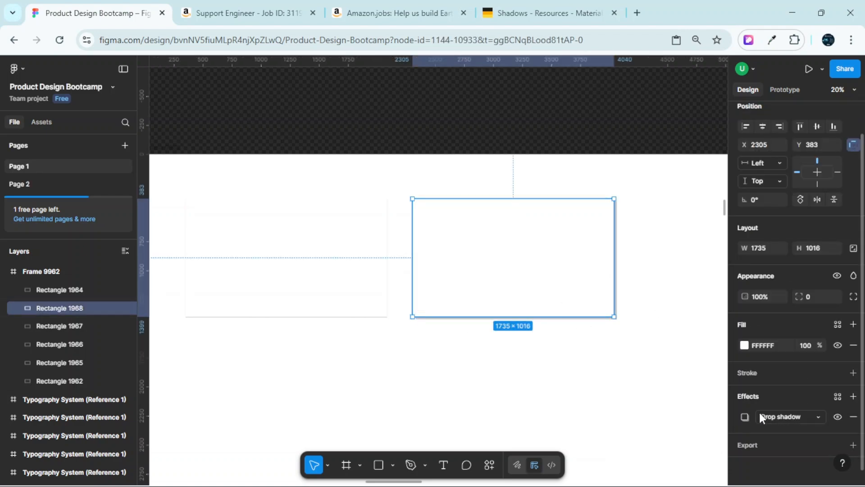
left_click(743, 415)
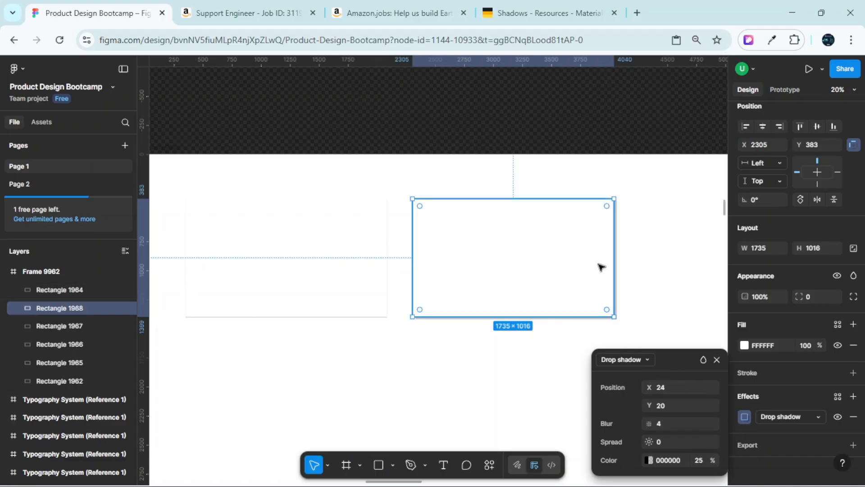
left_click(675, 428)
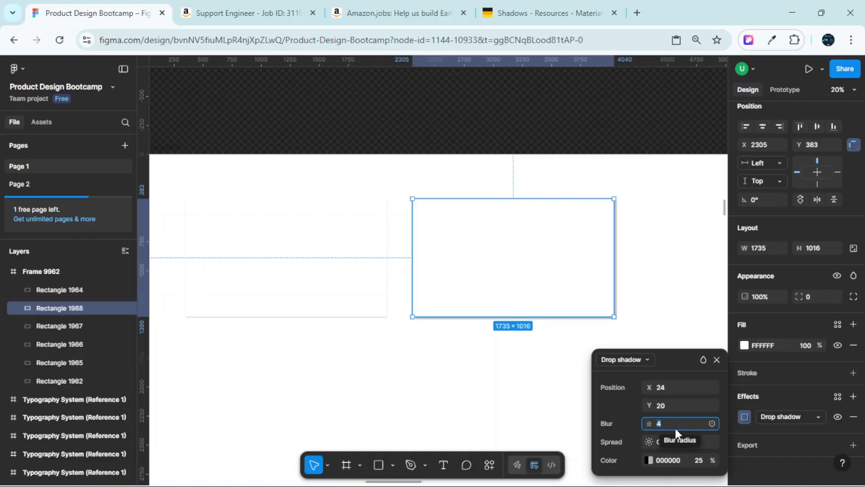
key("Return")
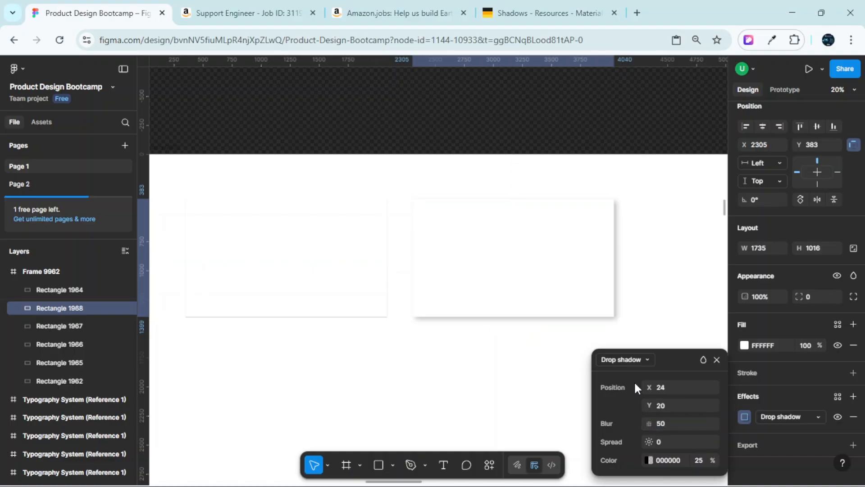
left_click(643, 301)
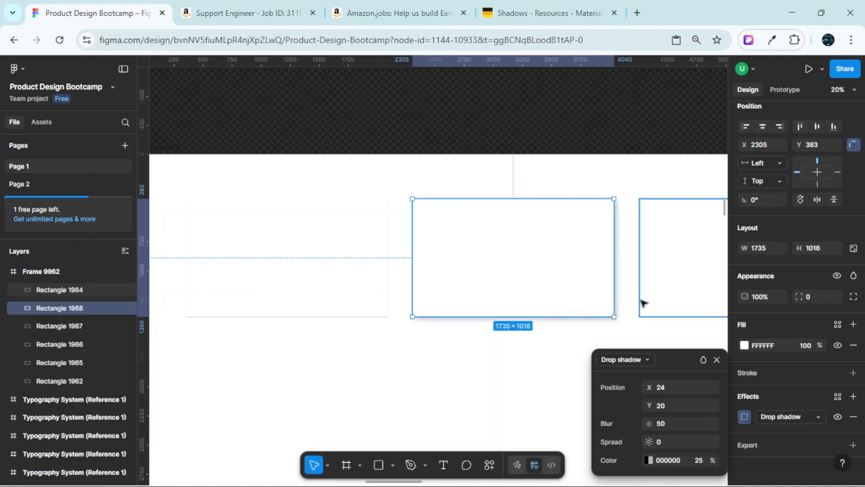
left_click(604, 310)
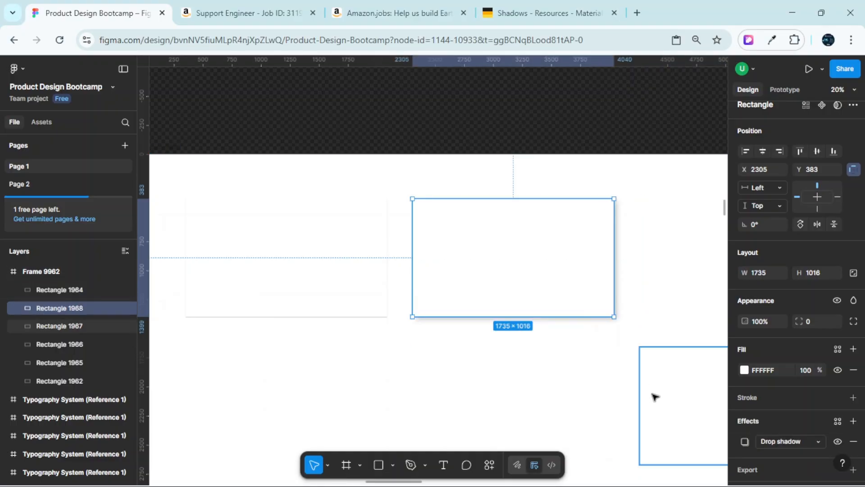
- Replace the upper-left rectangle with a copy of the upper-middle rectangle and its hard-edged drop shadow
right_click(565, 282)
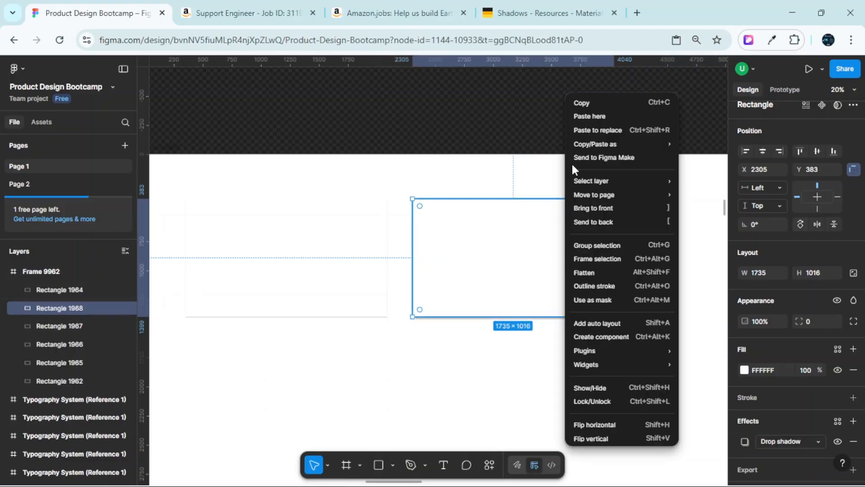
left_click(589, 104)
left_click(340, 273)
right_click(342, 274)
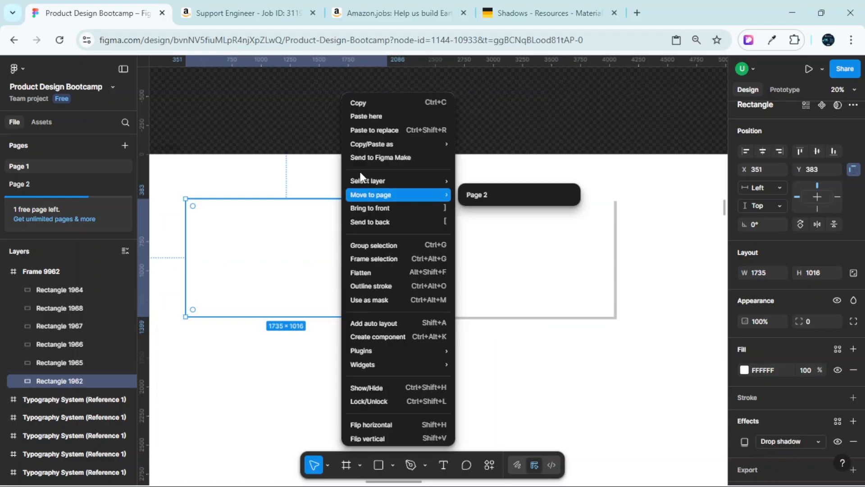
left_click(373, 134)
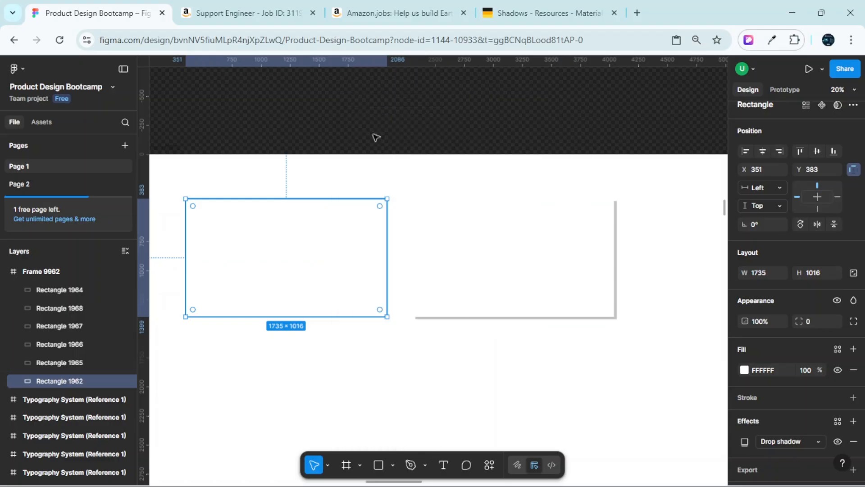
left_click(457, 169)
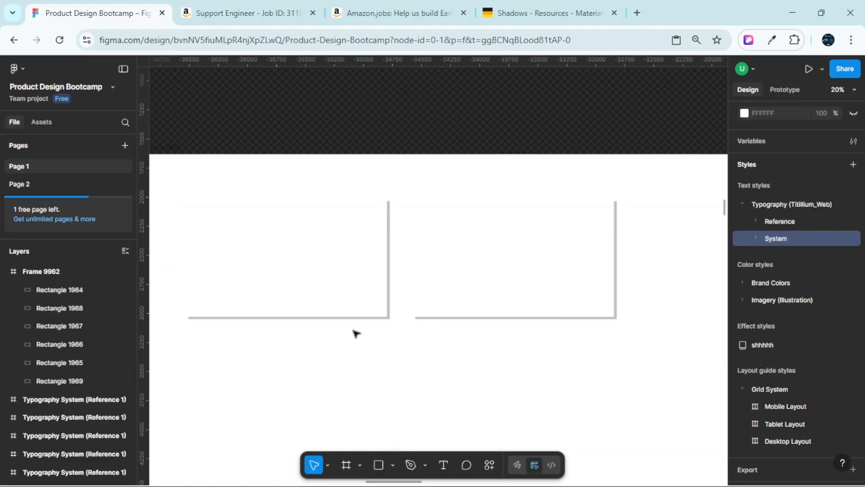
- Set the blur of the upper-middle rectangle's drop shadow to 50 and deselect the rectangle
left_click(576, 300)
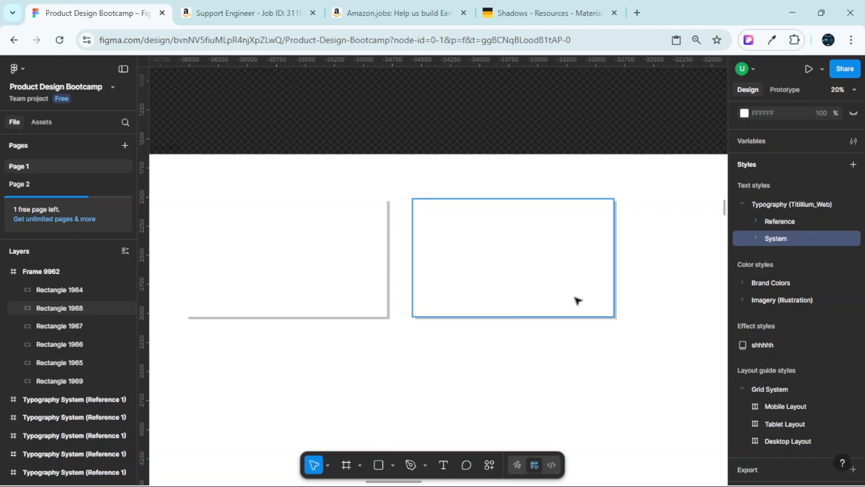
scroll(742, 428, "down", 1)
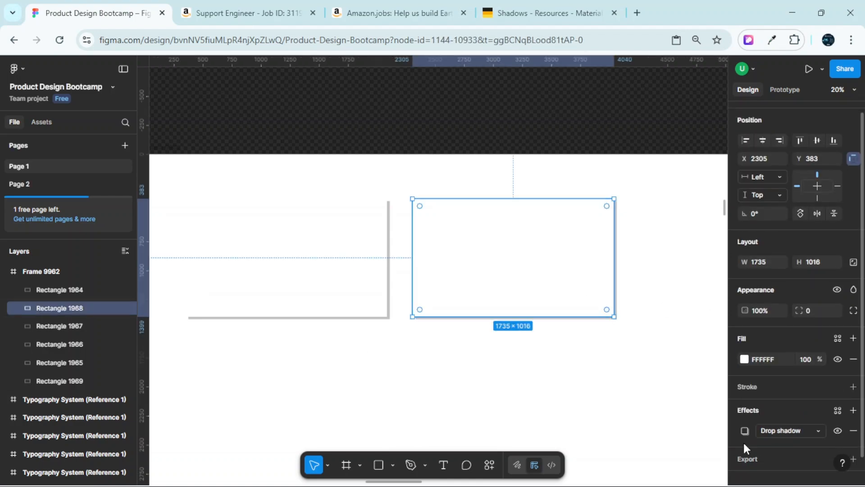
left_click(744, 416)
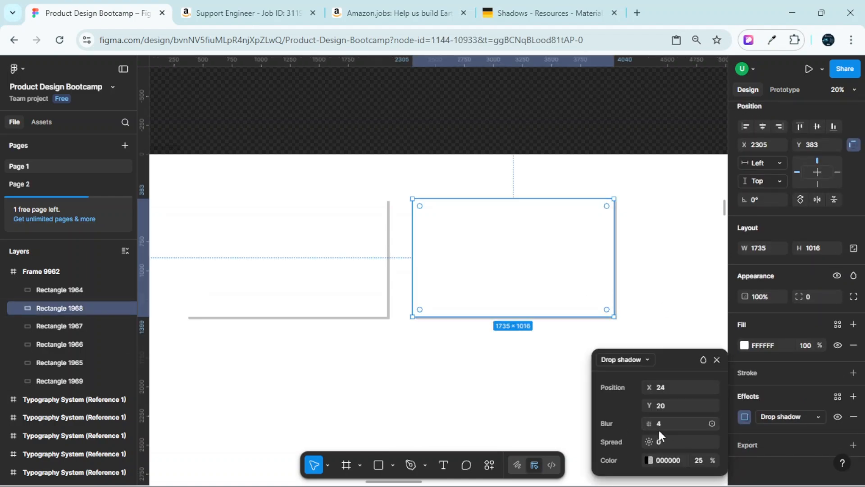
left_click(669, 428)
type("50")
key("Return")
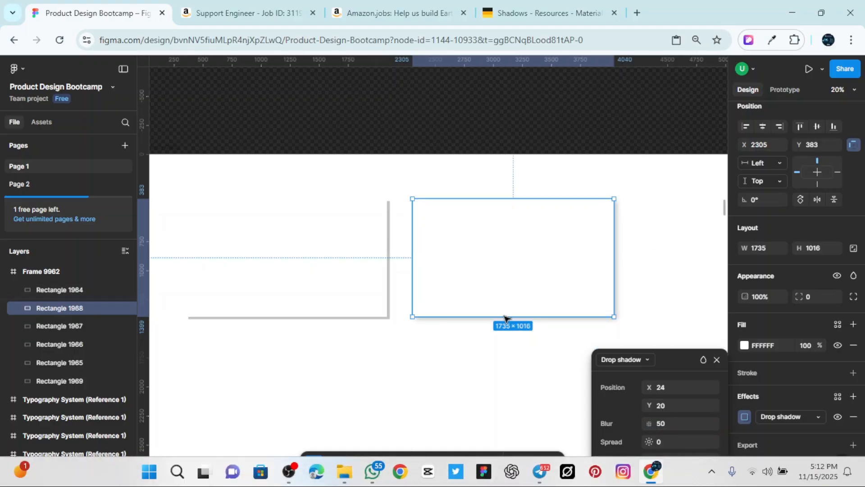
left_click(633, 167)
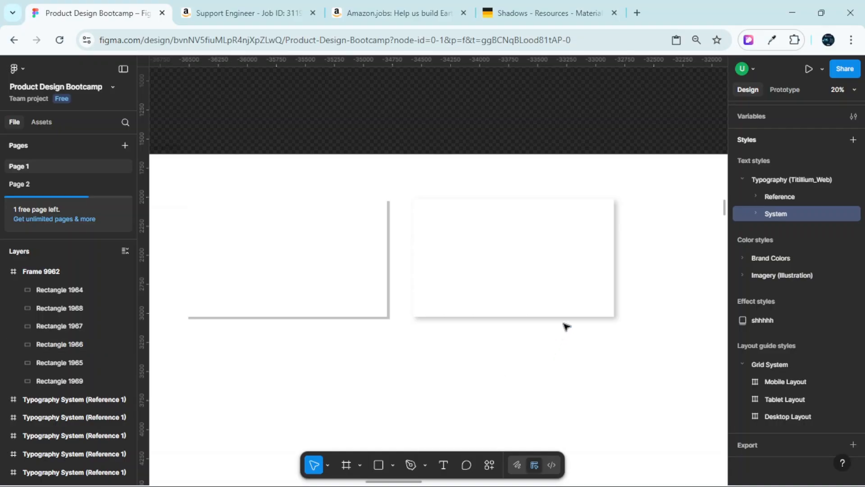
- Compare the hard-edged shadow of the upper-left rectangle with the blurred shadow of the upper-middle rectangle
scroll(367, 327, "up", 2)
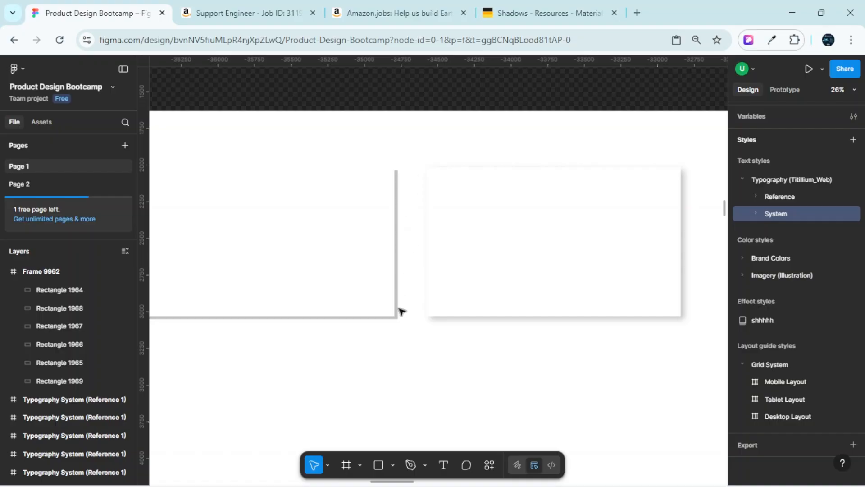
scroll(468, 371, "right", 5)
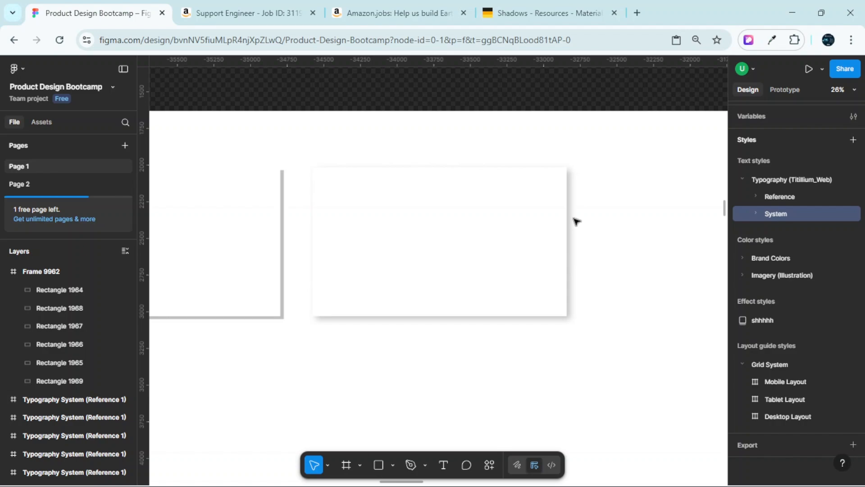
scroll(565, 332, "up", 2)
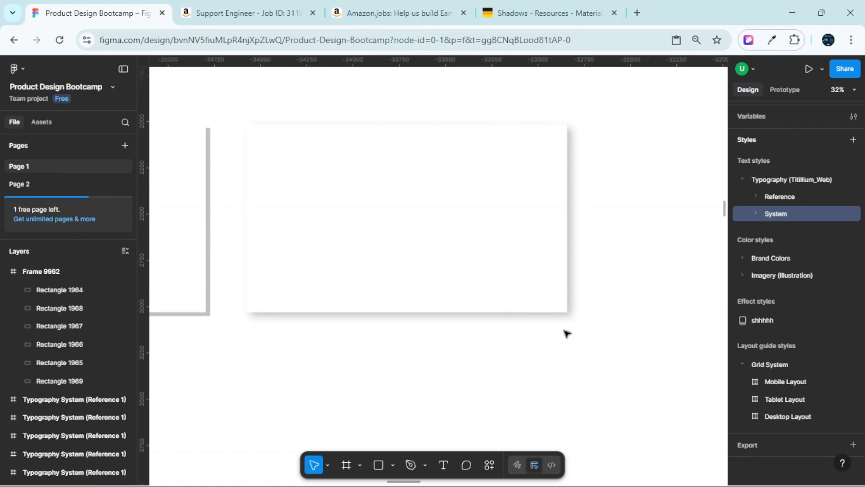
scroll(569, 325, "down", 4)
scroll(572, 343, "left", 2)
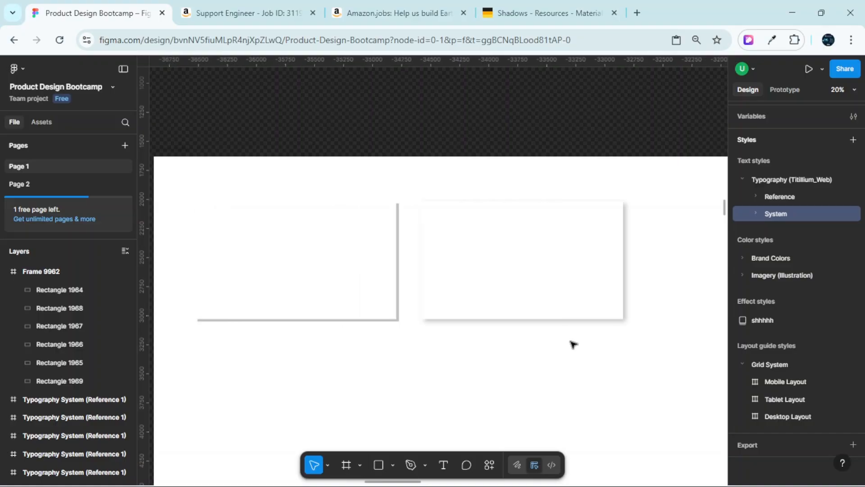
scroll(572, 343, "up", 2)
left_click(575, 281)
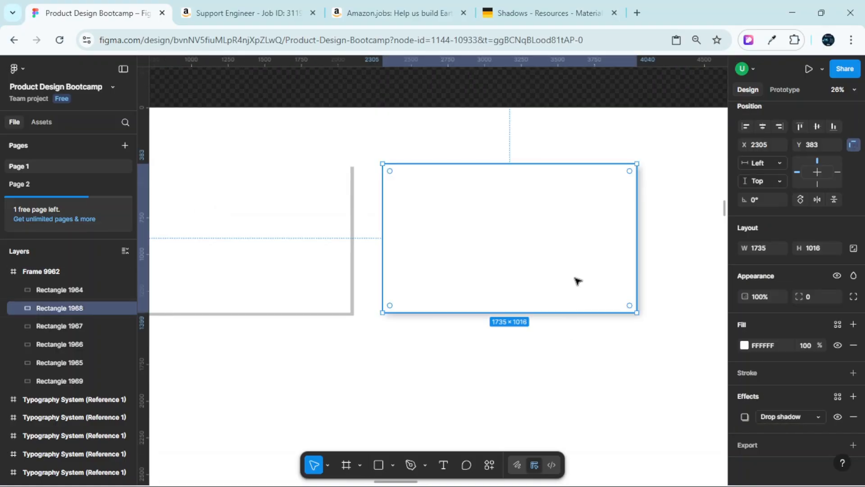
left_click(408, 324)
left_click(334, 350)
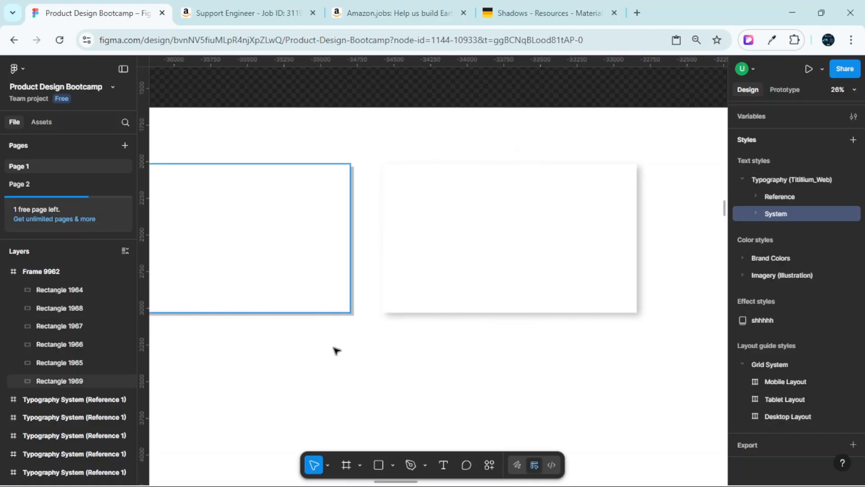
scroll(333, 347, "left", 2)
left_click(429, 305)
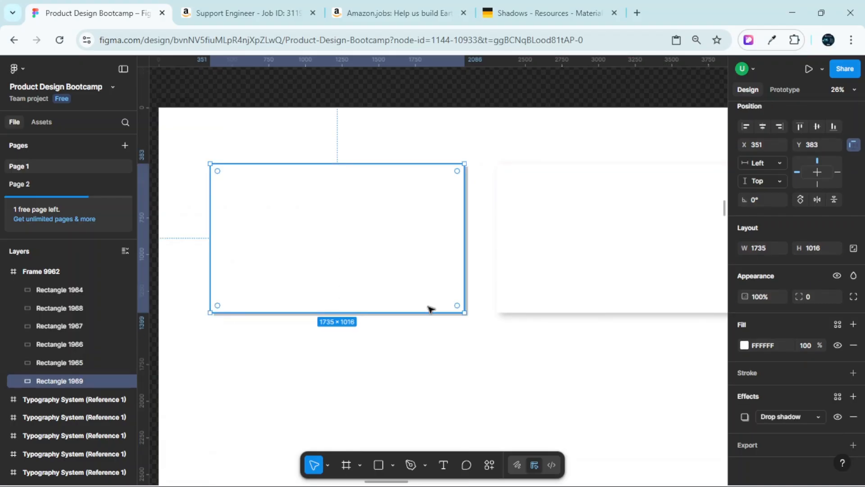
- Select the upper-middle rectangle and examine its drop shadow settings
scroll(473, 311, "right", 2)
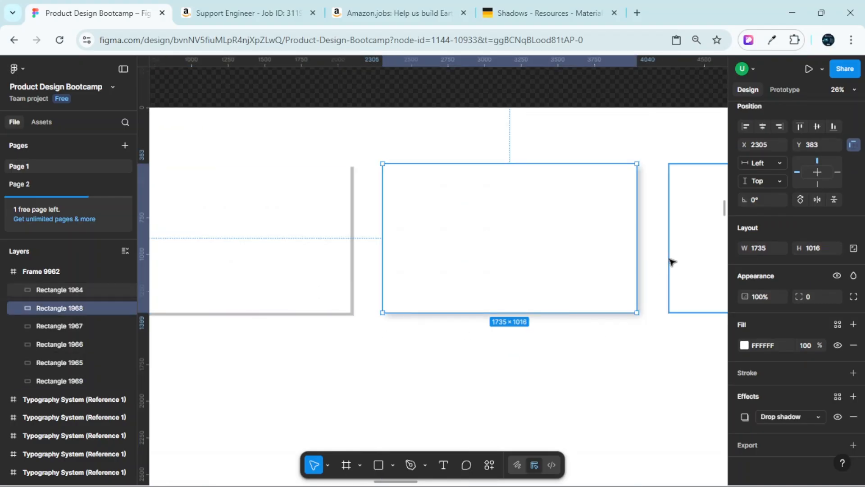
left_click(670, 279)
left_click(578, 270)
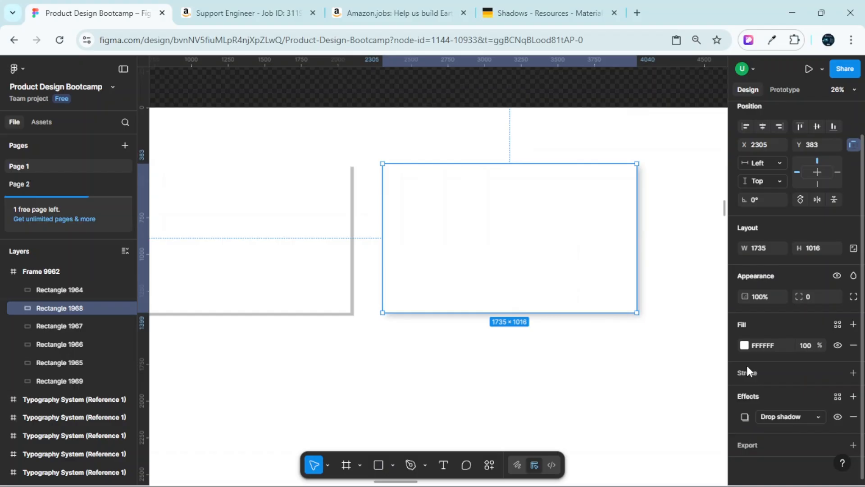
left_click(744, 416)
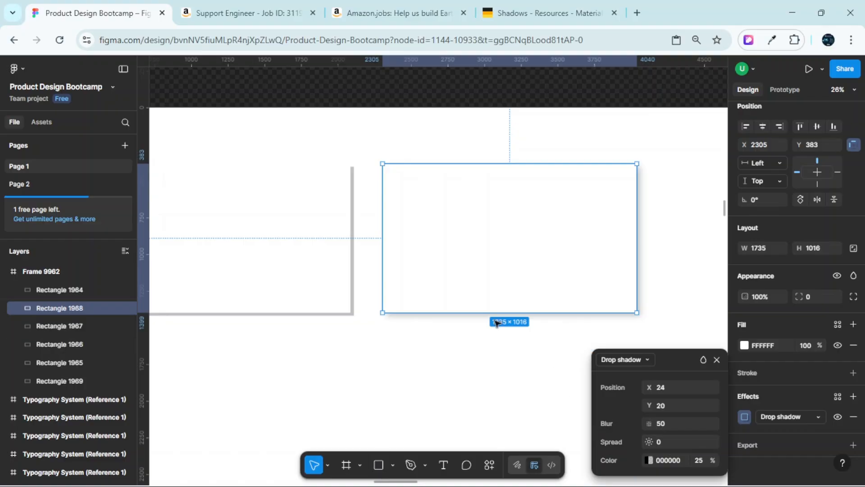
- Replace the upper-left rectangle with a copy of the upper-middle rectangle and its blurred drop shadow
scroll(546, 251, "down", 3)
right_click(547, 246)
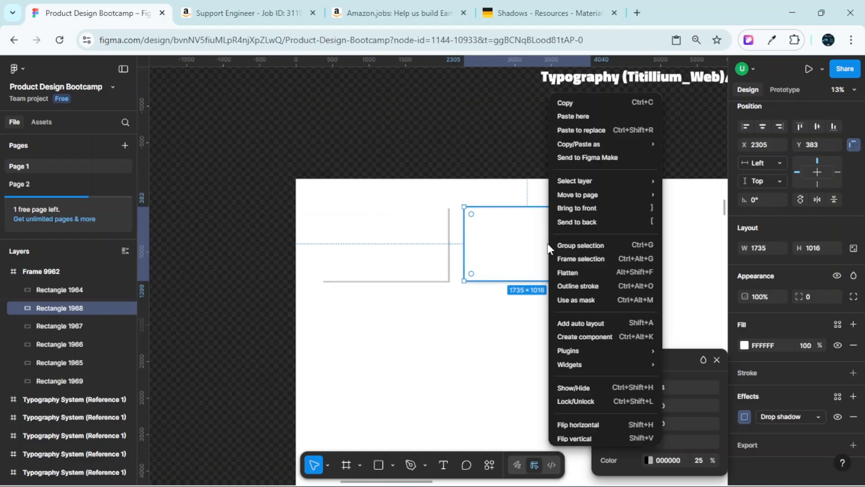
left_click(570, 105)
scroll(471, 209, "up", 3)
left_click(419, 236)
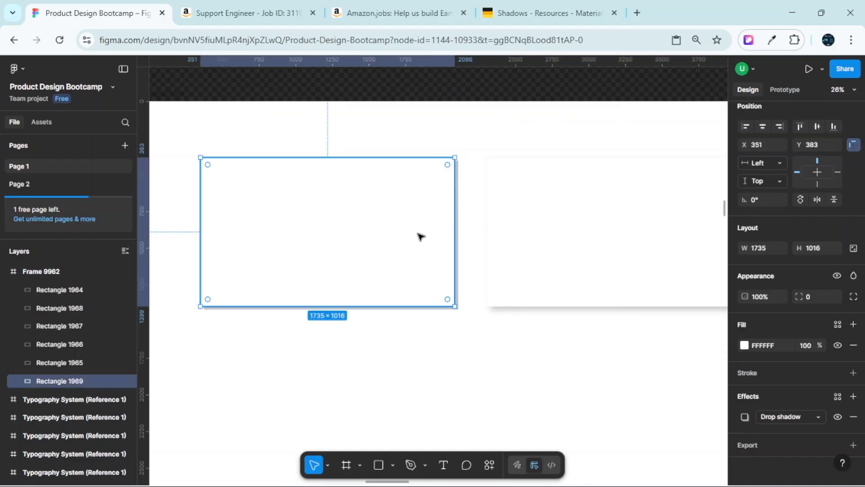
right_click(421, 236)
left_click(453, 131)
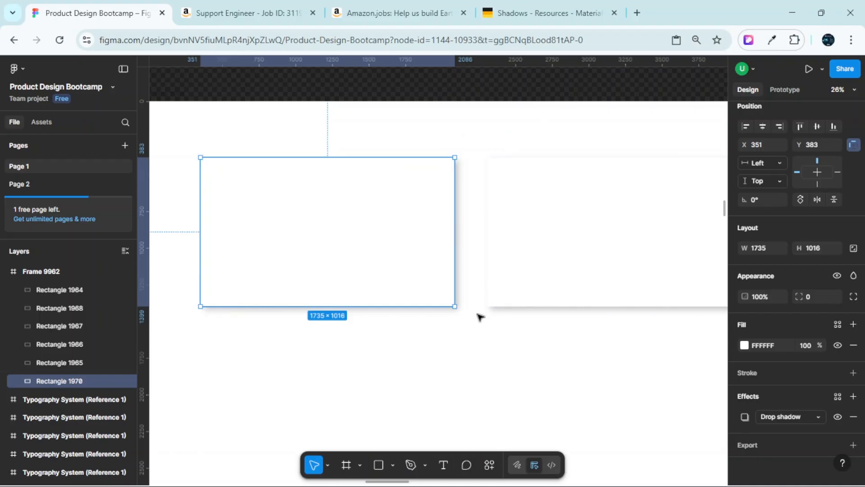
left_click(513, 357)
- Set the spread of the upper-middle rectangle's drop shadow to 20 and clear the selection
scroll(512, 358, "right", 2)
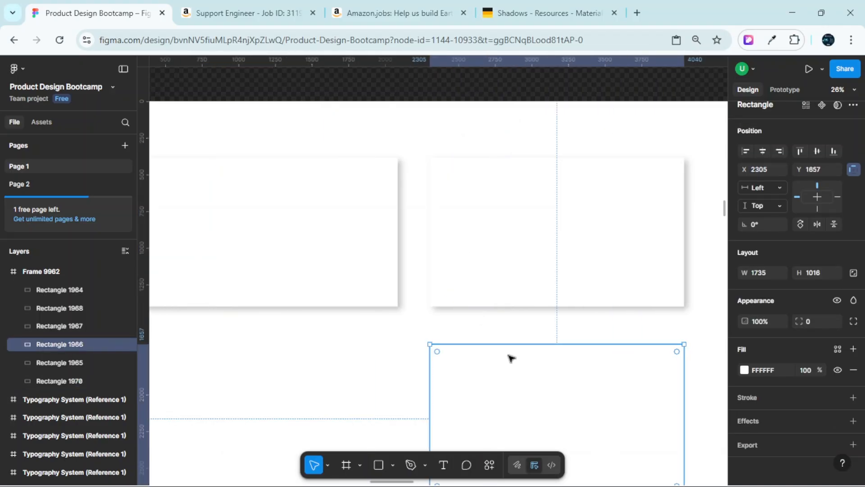
scroll(510, 358, "down", 2)
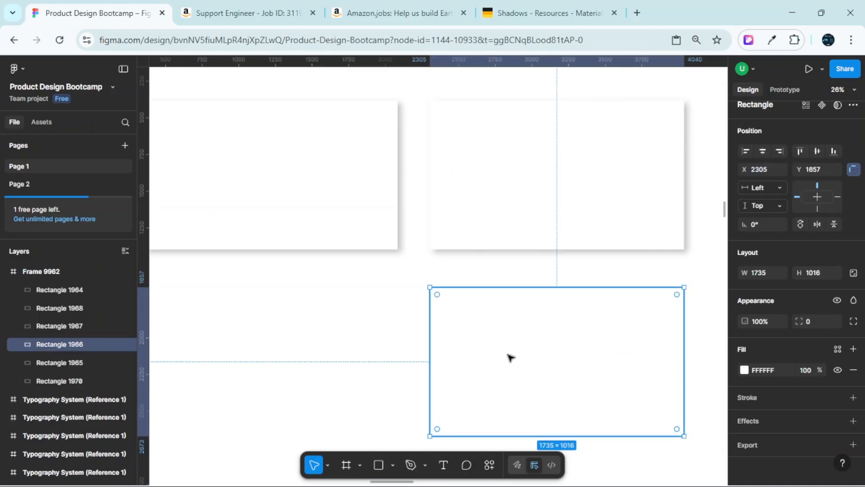
scroll(504, 349, "down", 2)
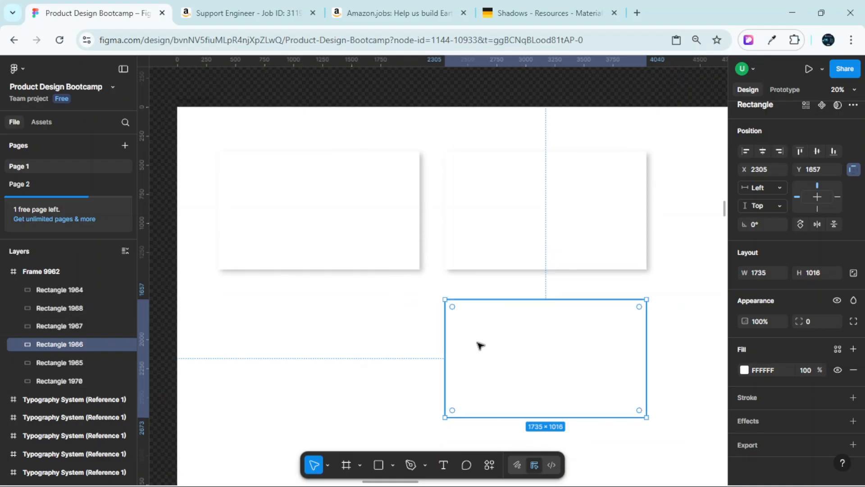
left_click(570, 243)
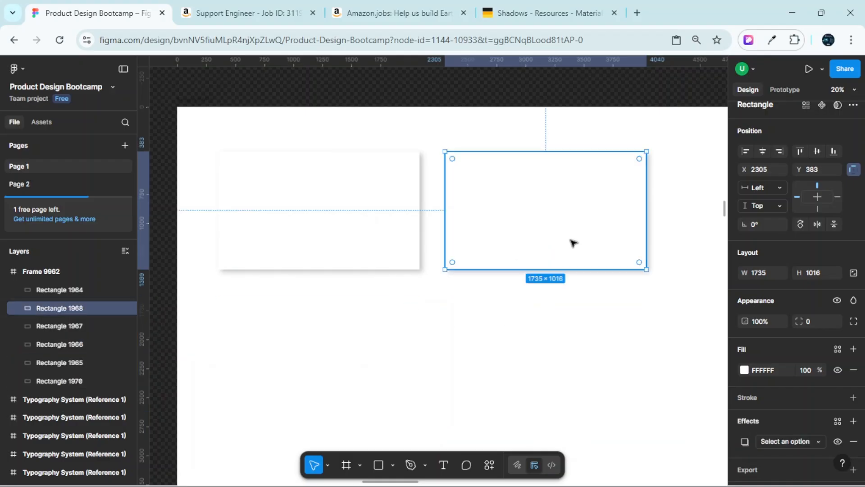
scroll(747, 424, "down", 1)
left_click(743, 413)
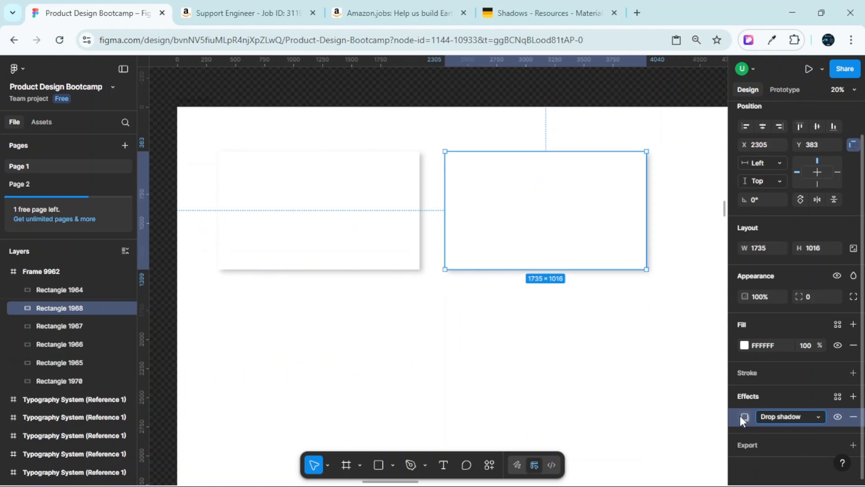
left_click(743, 417)
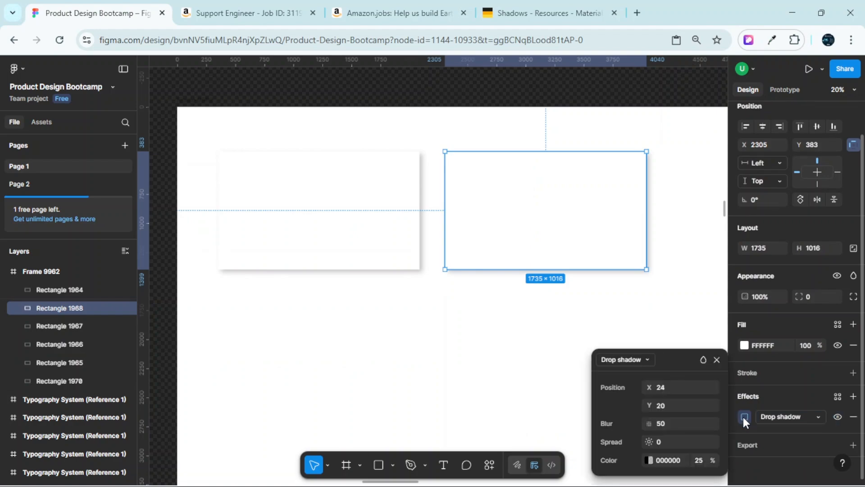
left_click(662, 445)
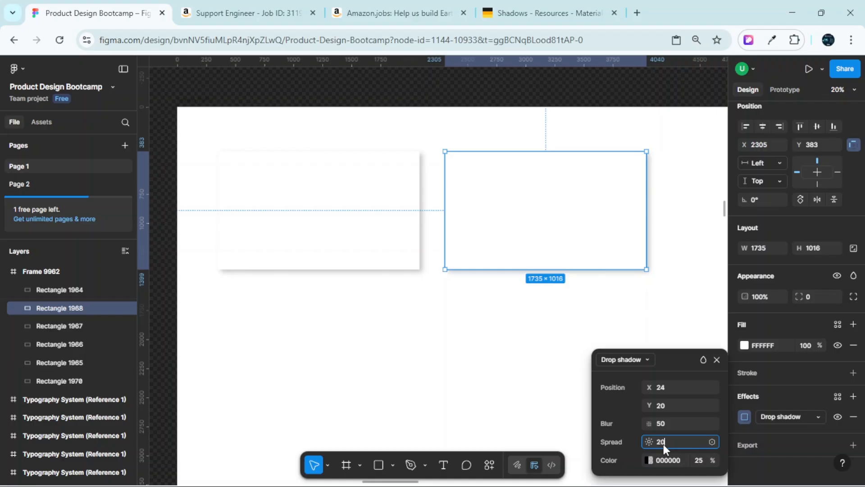
type("20")
key("Return")
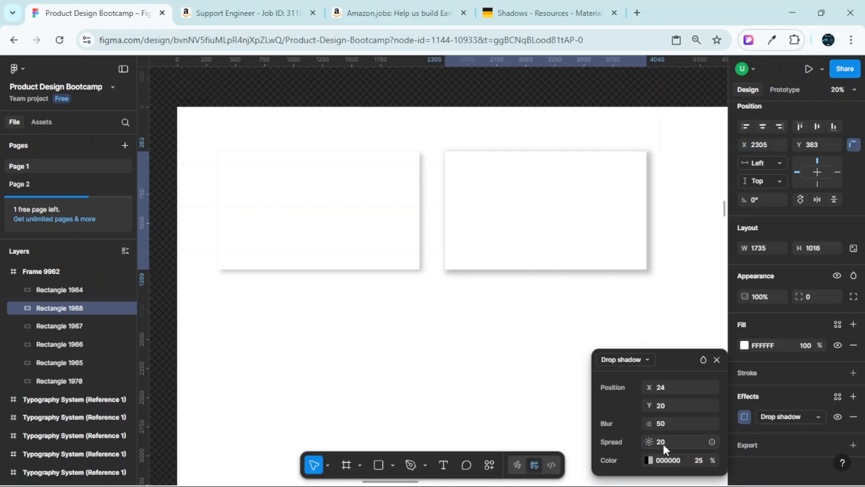
left_click(551, 343)
scroll(552, 344, "up", 3)
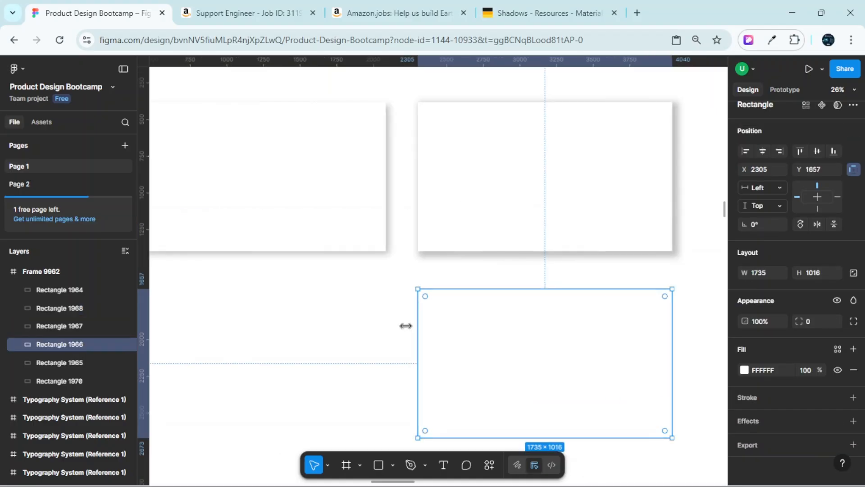
left_click(382, 323)
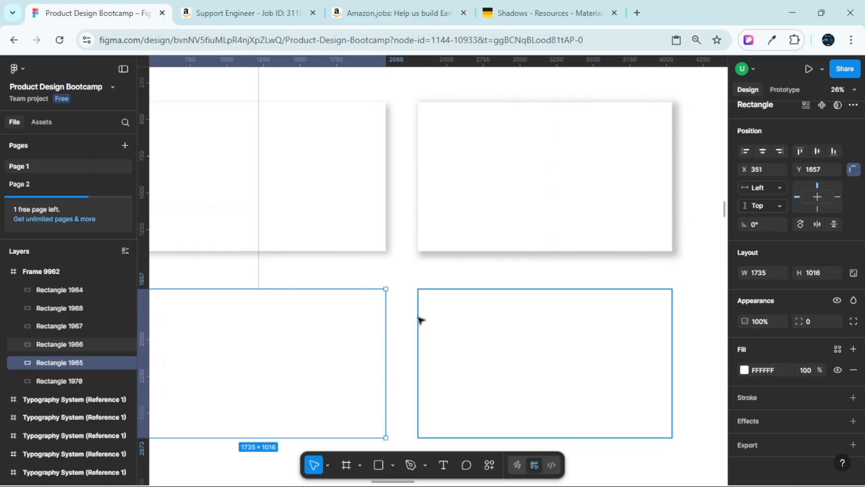
left_click(425, 281)
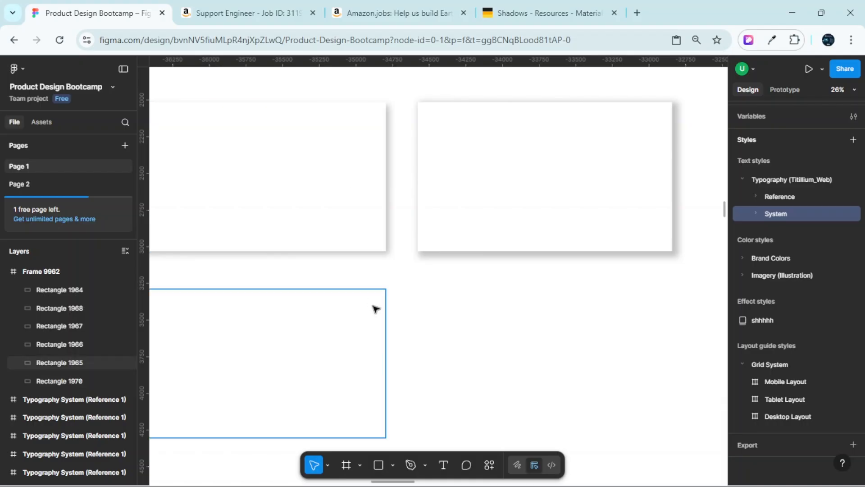
- Raise the color opacity of the upper-middle rectangle's drop shadow in two stages, up to 100%
left_click(518, 244)
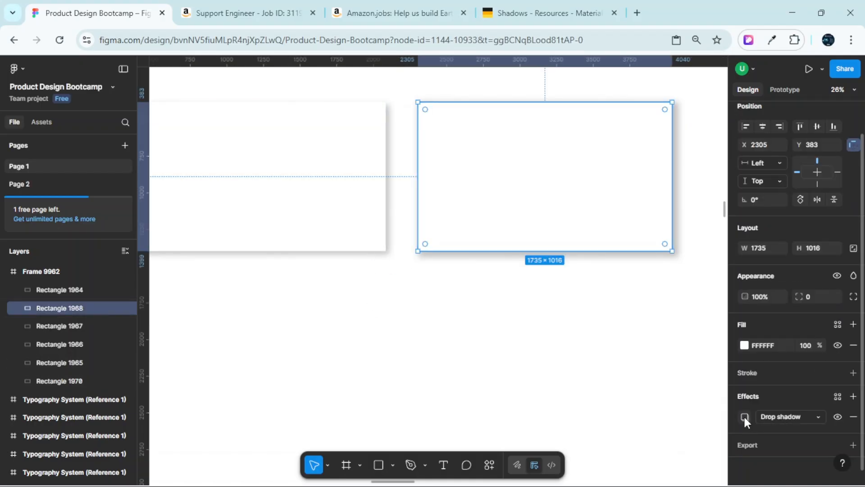
left_click(744, 417)
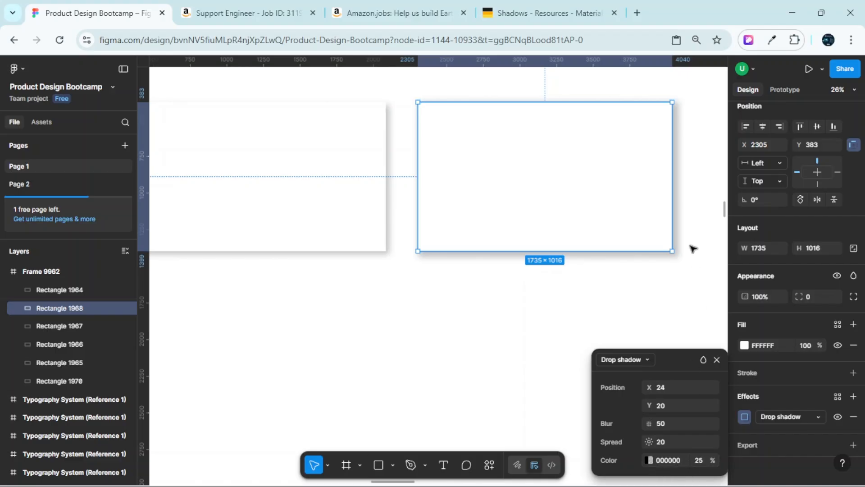
left_click(699, 458)
key("Return")
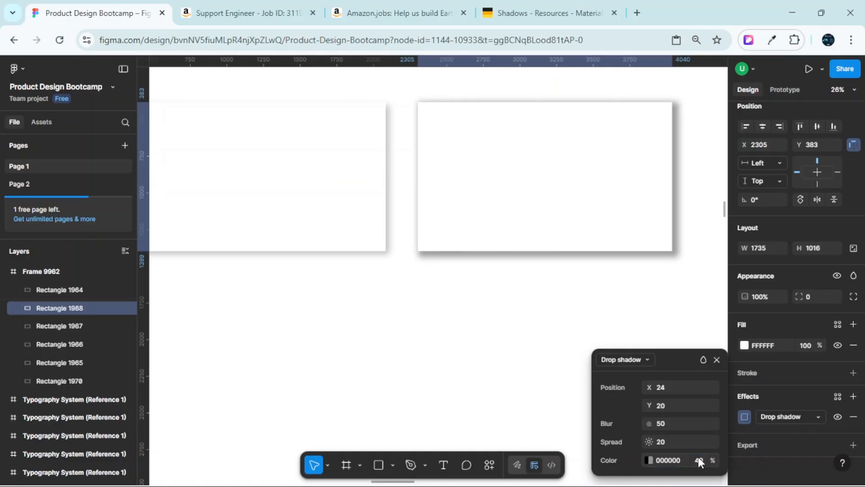
left_click(698, 458)
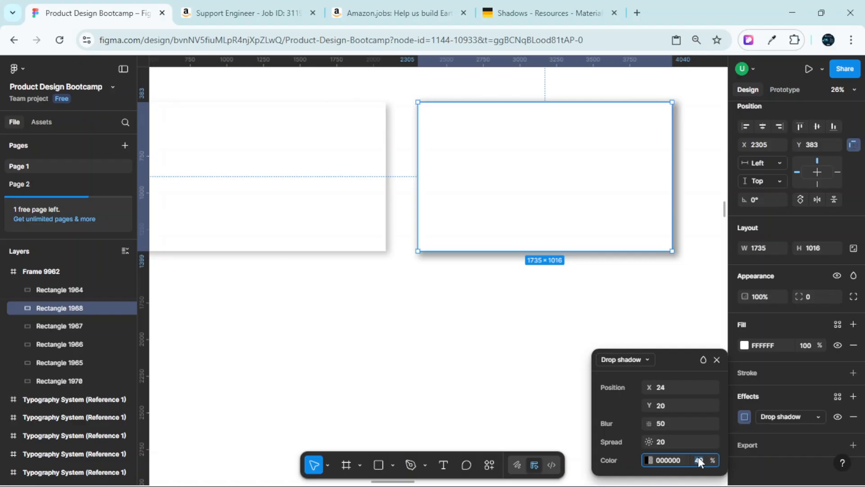
type("100")
key("Return")
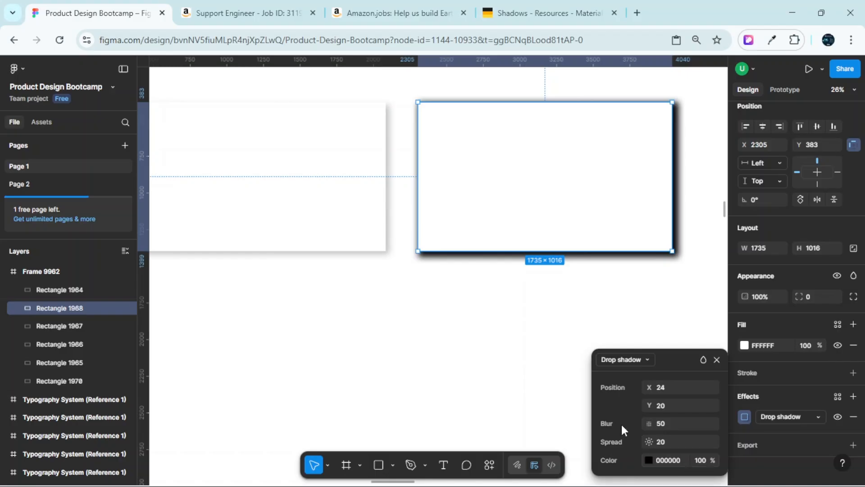
scroll(366, 270, "down", 3)
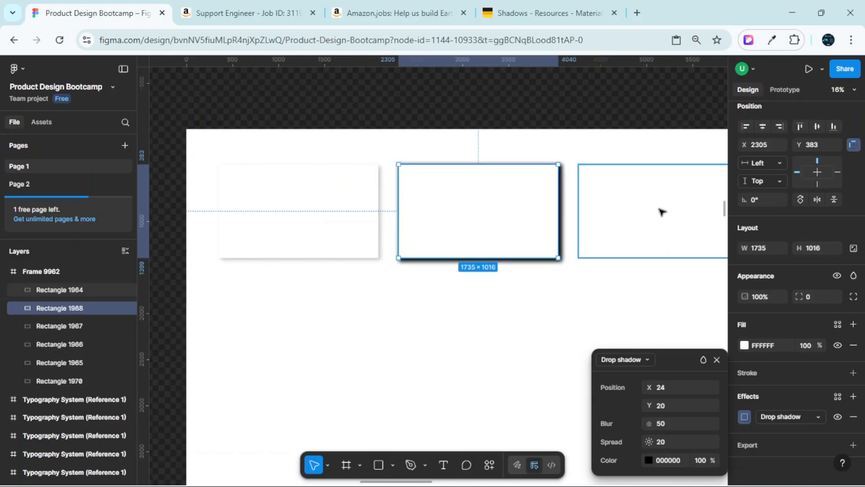
scroll(662, 212, "right", 2)
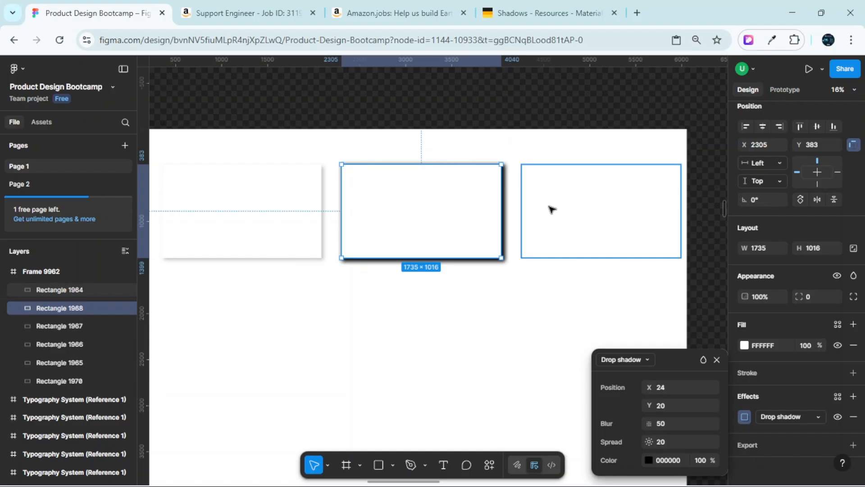
scroll(548, 210, "down", 3)
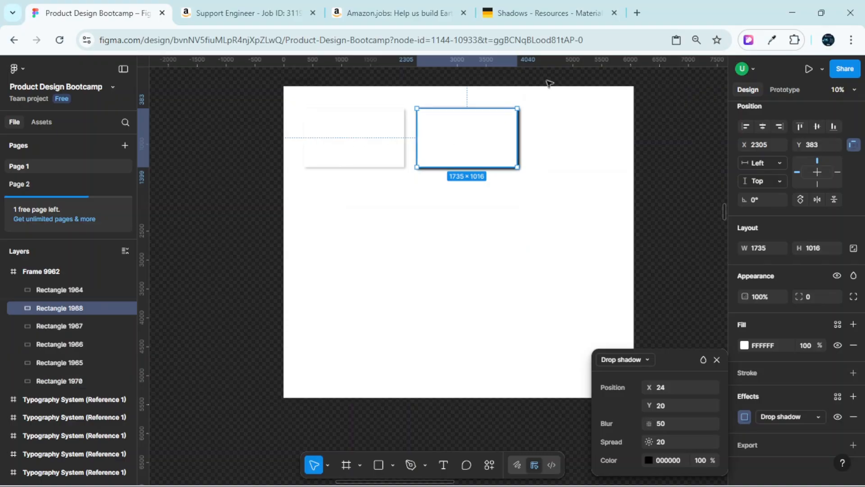
- Search Google for "material design 1" in a new browser tab and look through the results
left_click(638, 13)
left_click(441, 38)
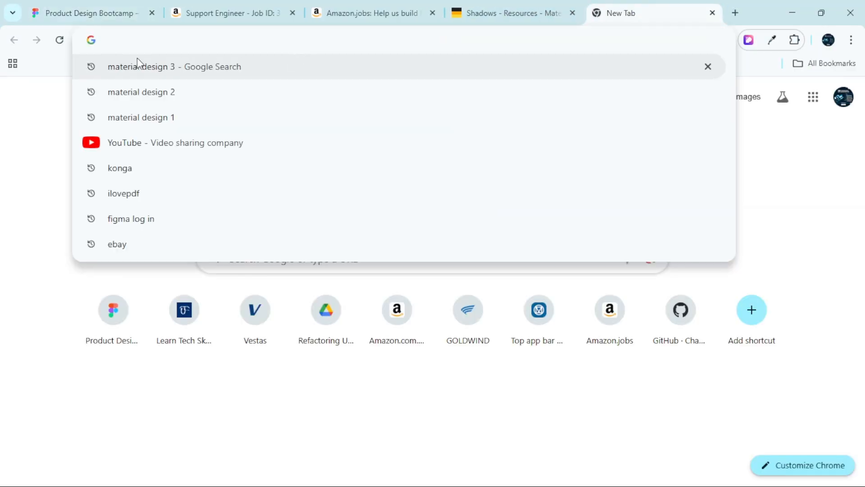
left_click(175, 119)
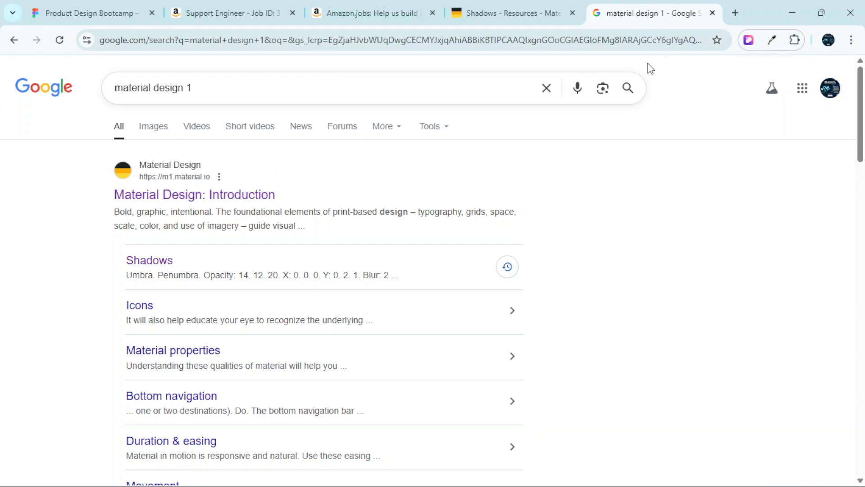
scroll(194, 194, "down", 2)
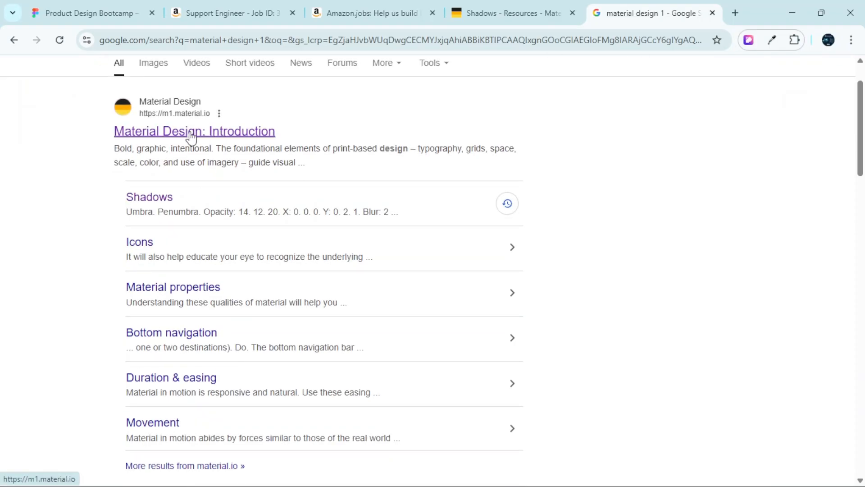
- Open the Material Design: Introduction result, go to its Shadows page under Resources, and look over the first Sketch elevation tables
left_click(192, 137)
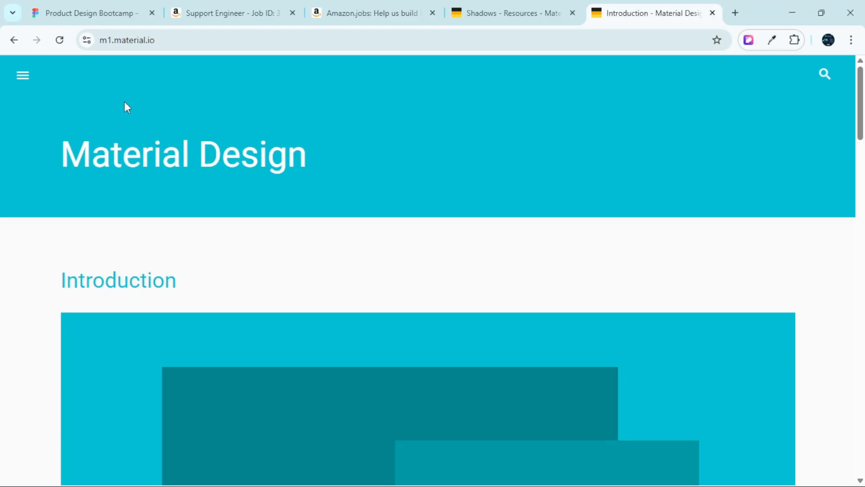
left_click(23, 80)
scroll(39, 185, "down", 1)
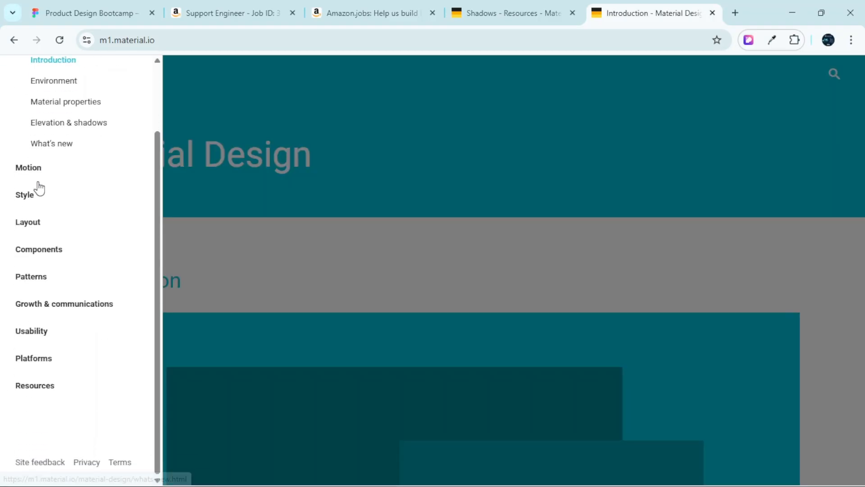
left_click(42, 391)
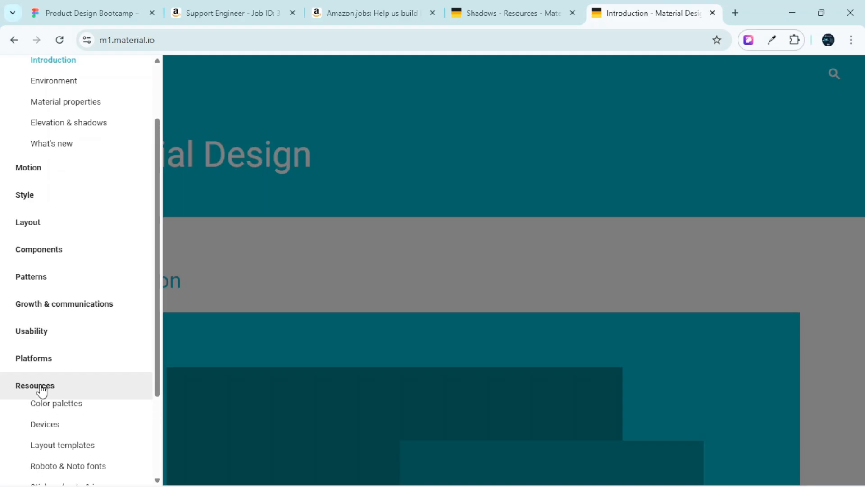
scroll(49, 394, "down", 3)
left_click(68, 391)
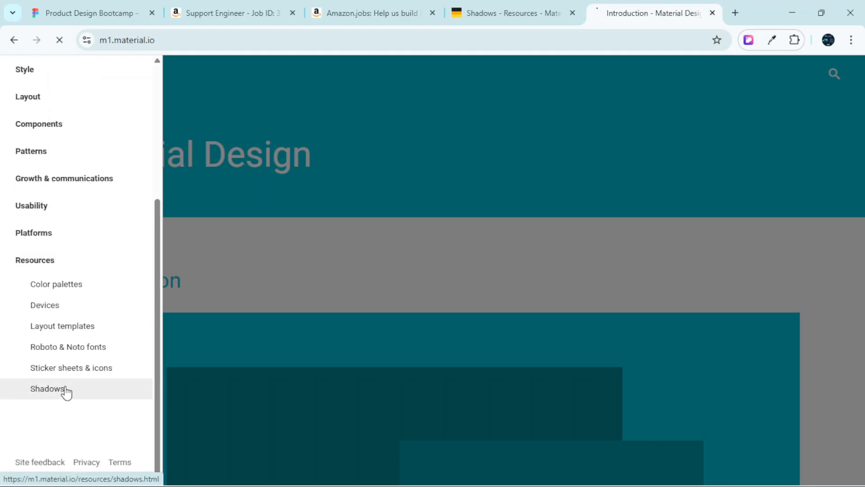
scroll(255, 306, "down", 10)
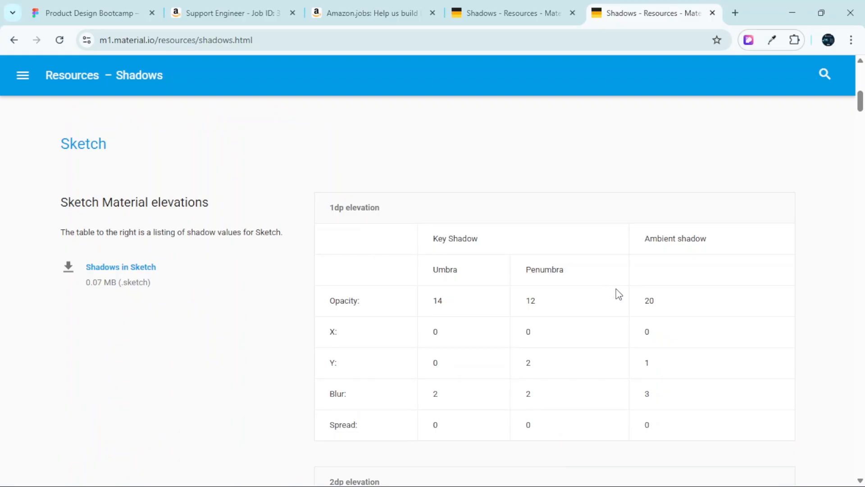
scroll(616, 293, "down", 1)
scroll(573, 290, "down", 6)
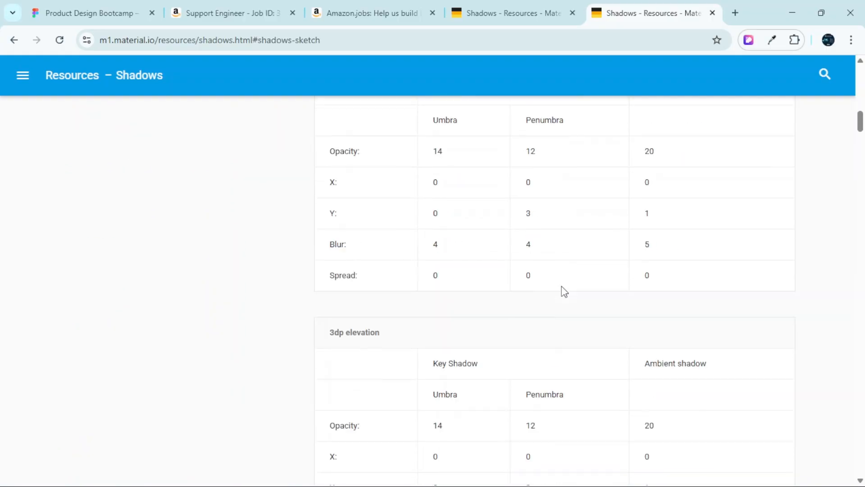
scroll(564, 292, "up", 5)
- Switch back to Figma and open the drop shadow settings of the upper-left rectangle
left_click(97, 9)
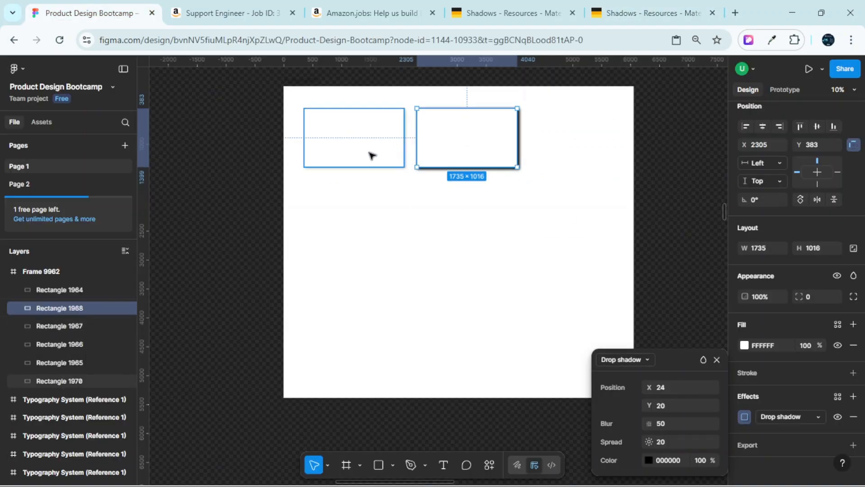
scroll(366, 144, "up", 3)
left_click(368, 148)
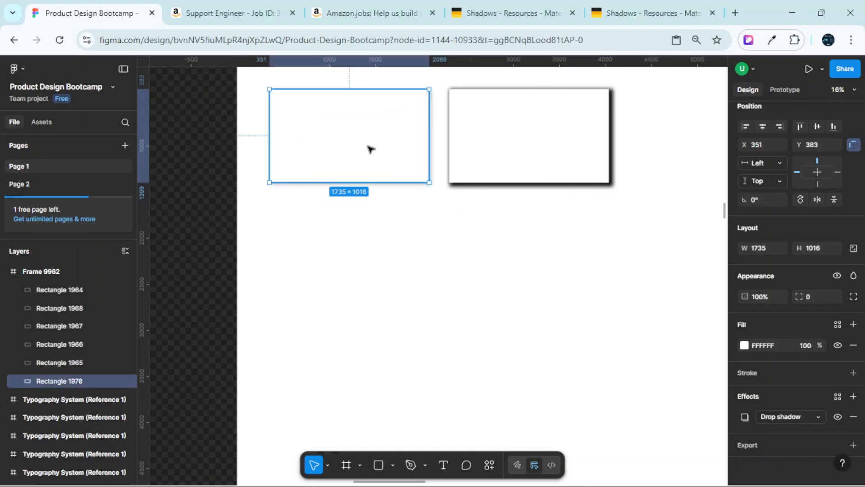
left_click(744, 415)
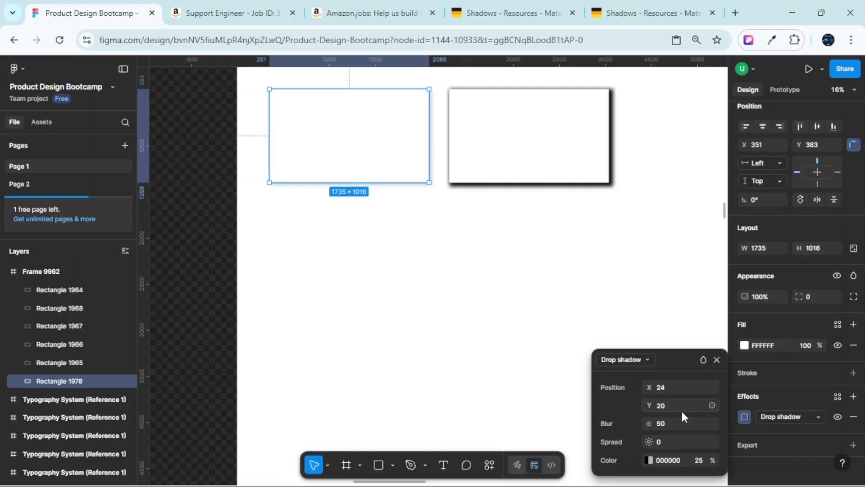
scroll(356, 199, "down", 3)
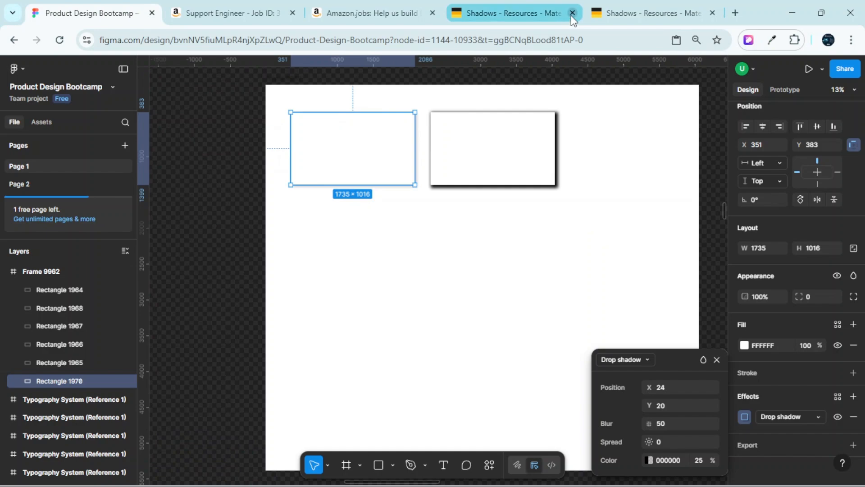
- Close the duplicate Material Design Shadows tab and examine the Sketch 1dp elevation table and the page's contents list in the remaining one
left_click(572, 14)
left_click(510, 5)
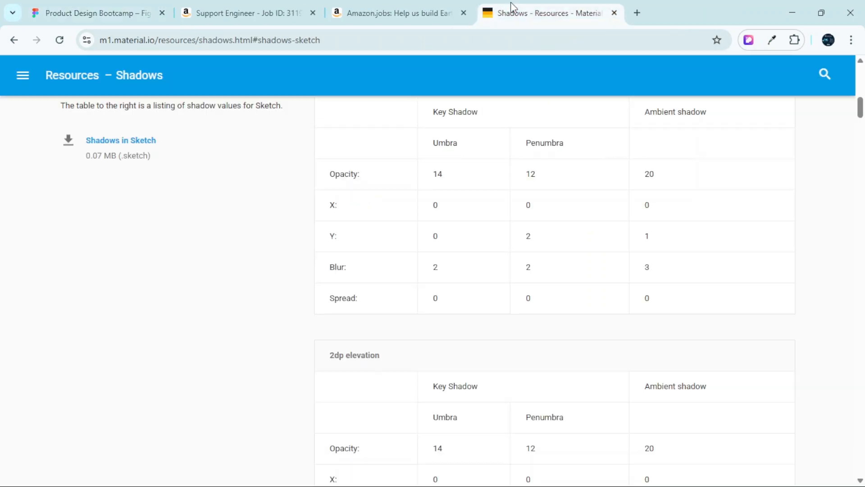
scroll(457, 285, "up", 7)
scroll(453, 291, "down", 3)
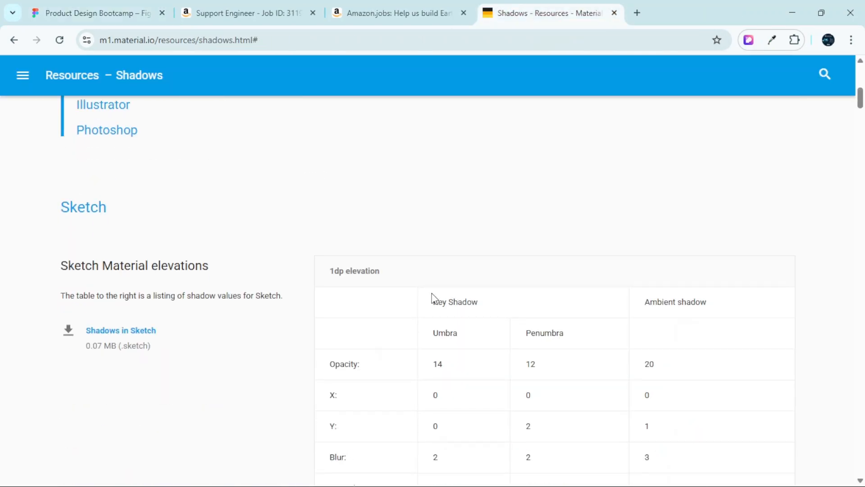
scroll(432, 297, "down", 1)
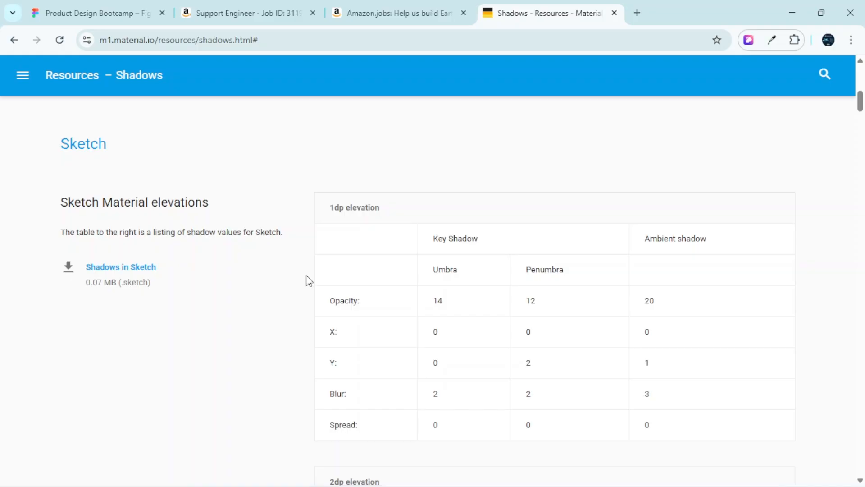
scroll(658, 226, "down", 3)
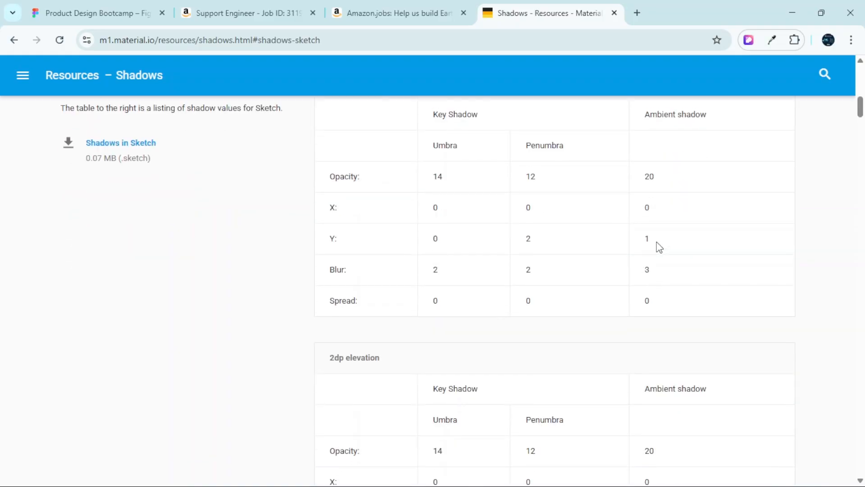
scroll(643, 272, "up", 3)
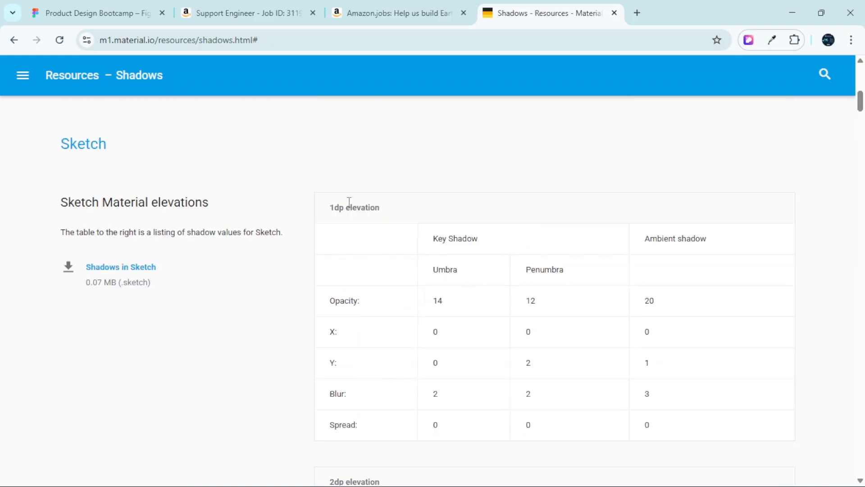
scroll(380, 251, "down", 2)
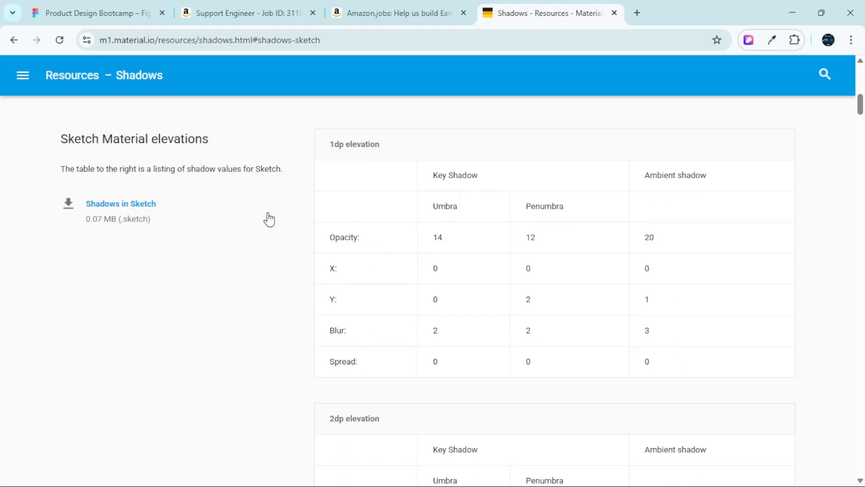
scroll(173, 276, "up", 5)
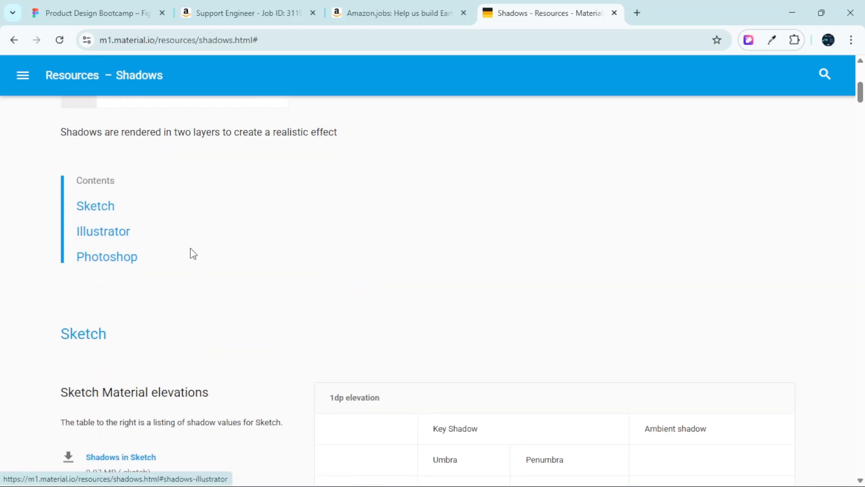
scroll(93, 266, "down", 5)
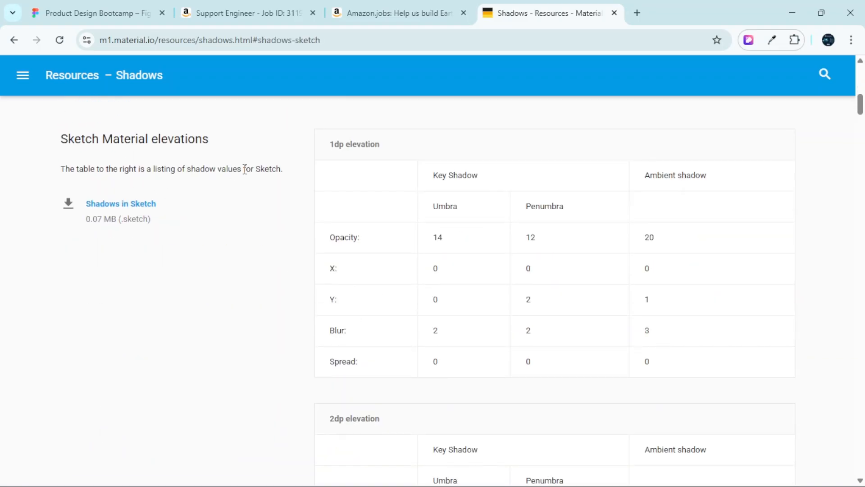
- Look through the Sketch, Illustrator and Photoshop elevation sections, and return to the Sketch 1dp table
scroll(363, 268, "down", 12)
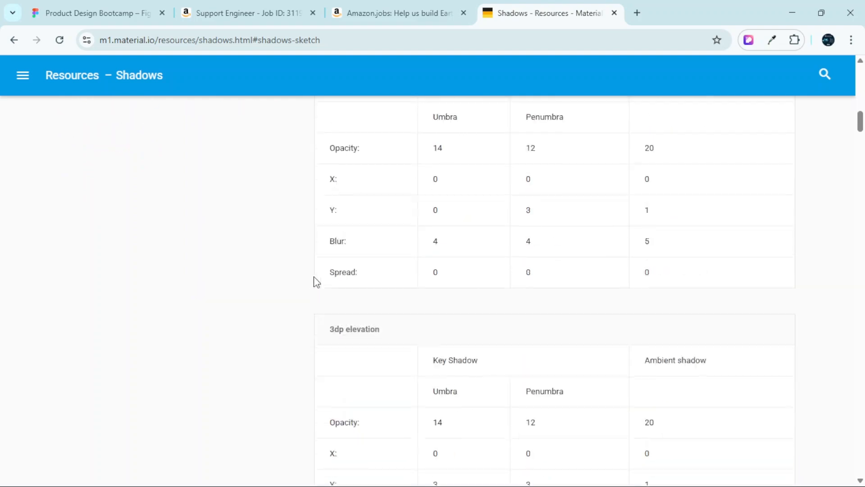
scroll(285, 285, "down", 20)
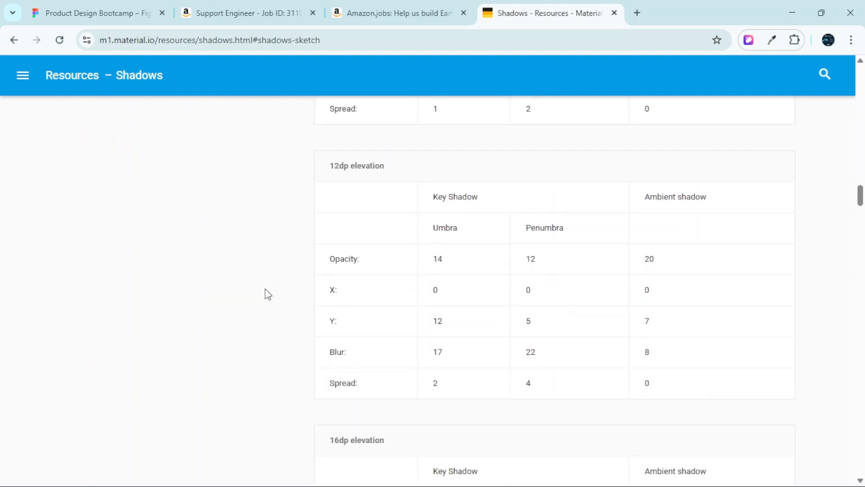
scroll(211, 293, "up", 1)
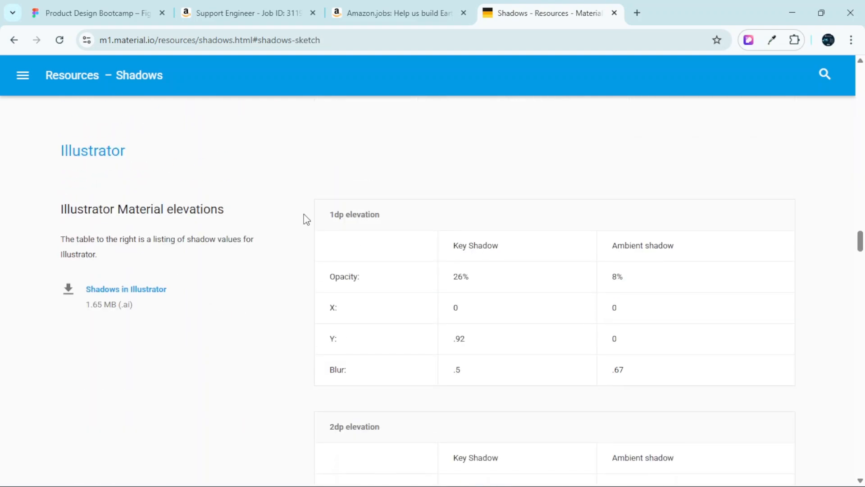
scroll(386, 255, "up", 1)
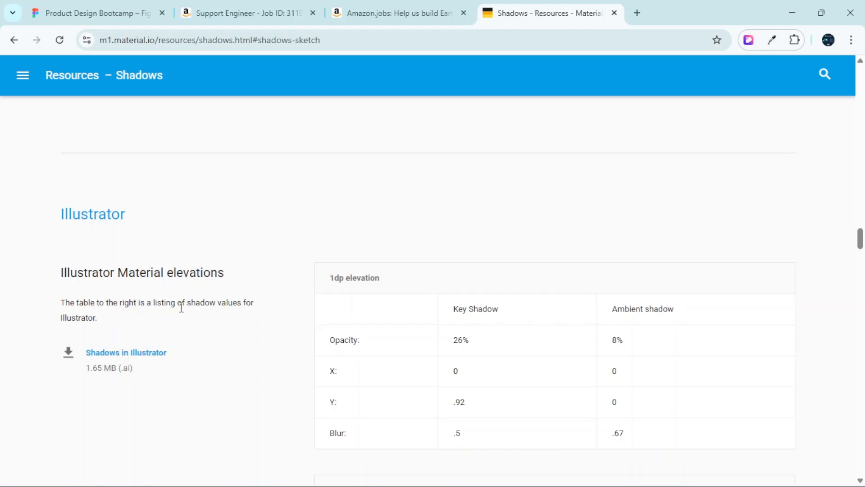
scroll(214, 359, "down", 13)
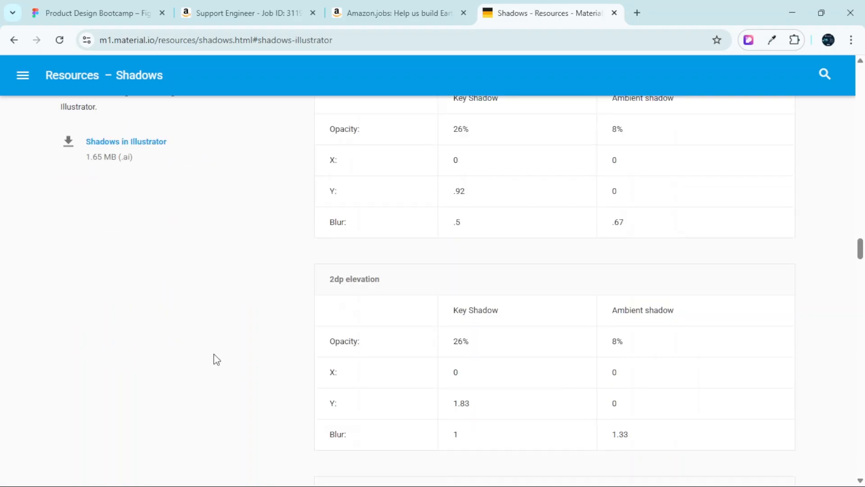
scroll(214, 359, "down", 15)
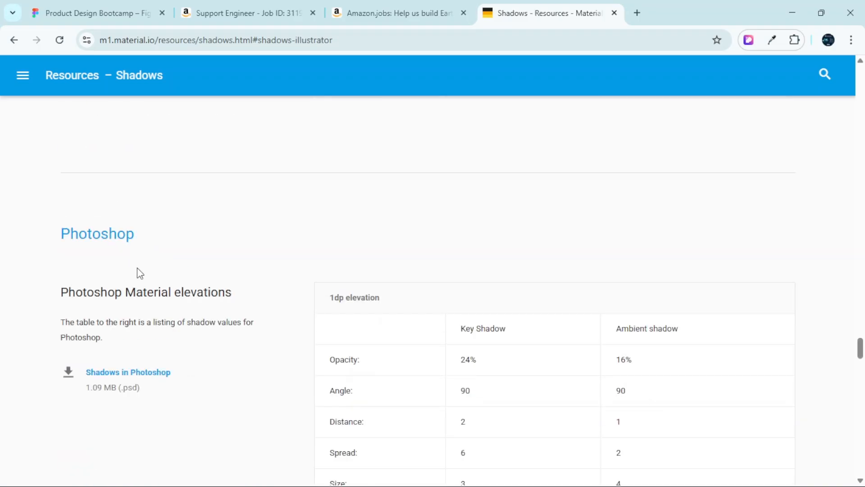
scroll(398, 357, "up", 20)
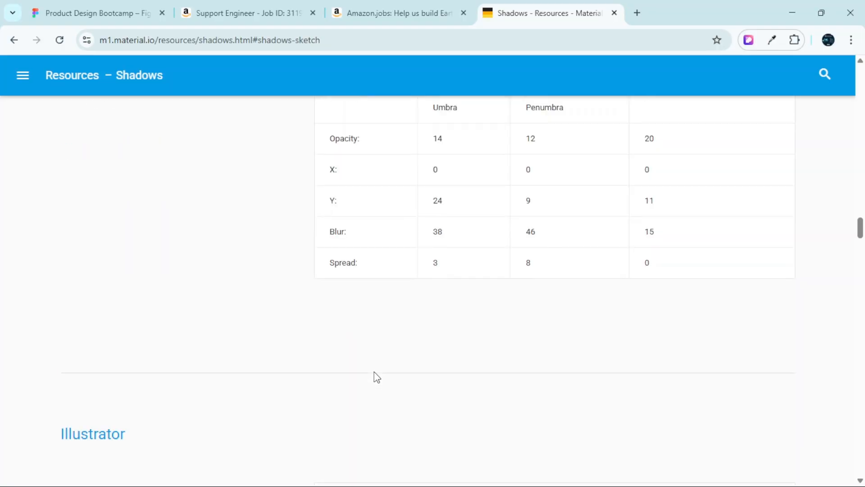
scroll(377, 378, "up", 15)
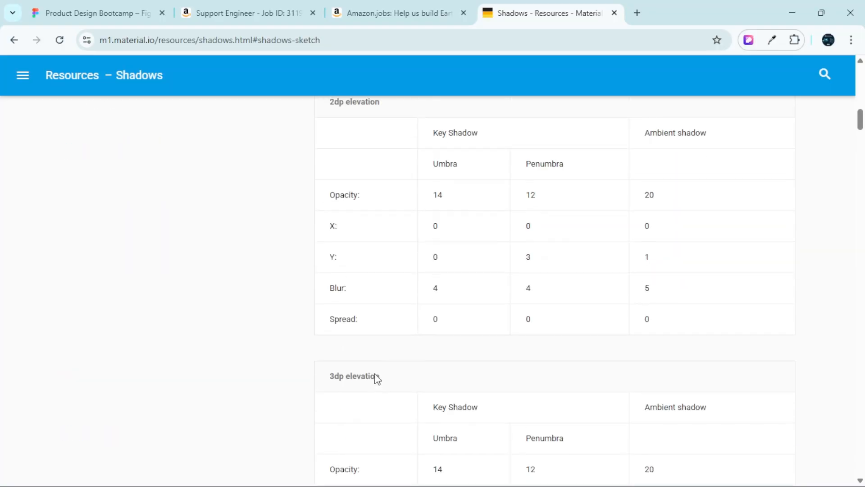
scroll(376, 378, "up", 7)
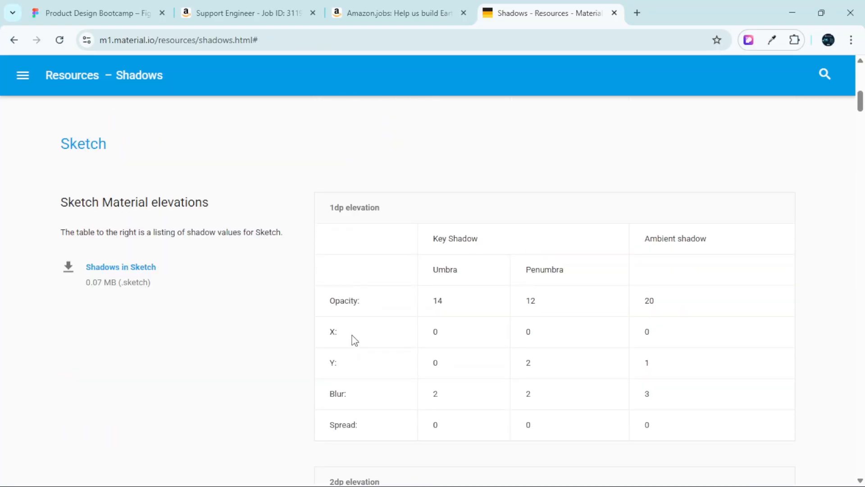
- Compare the umbra, penumbra and ambient shadow values across the Sketch elevation tables from 1dp up to 12dp
scroll(176, 218, "down", 4)
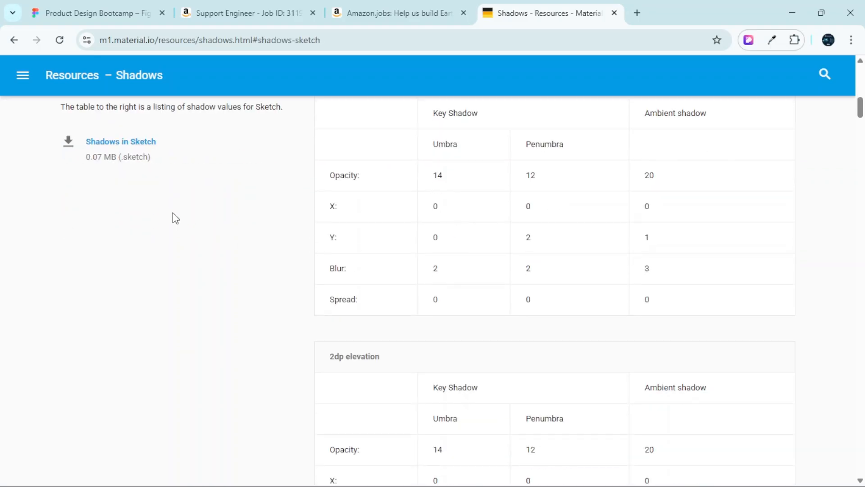
scroll(63, 178, "up", 4)
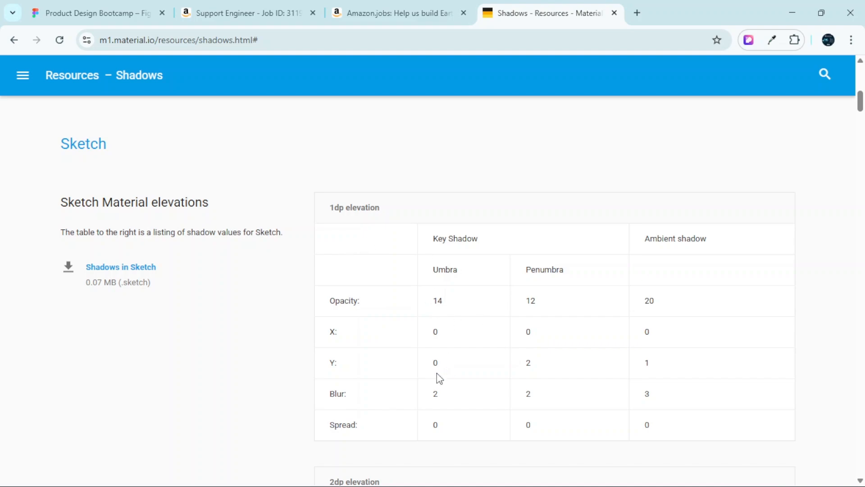
scroll(437, 372, "down", 1)
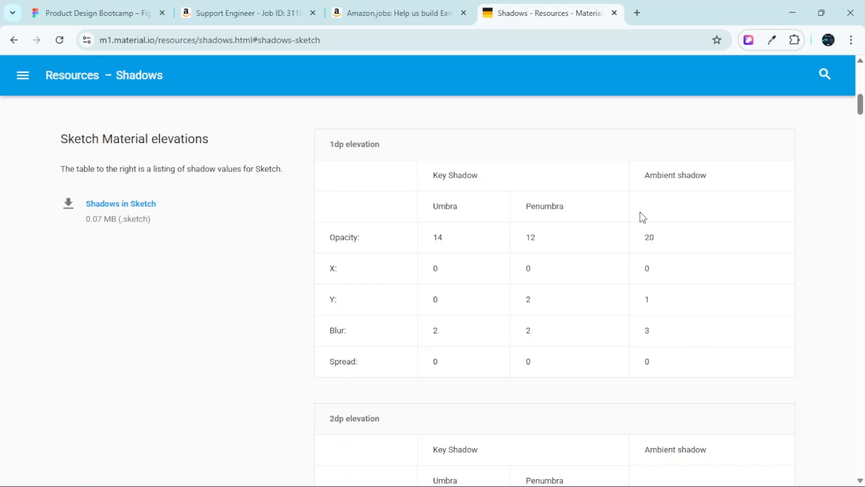
scroll(605, 263, "down", 5)
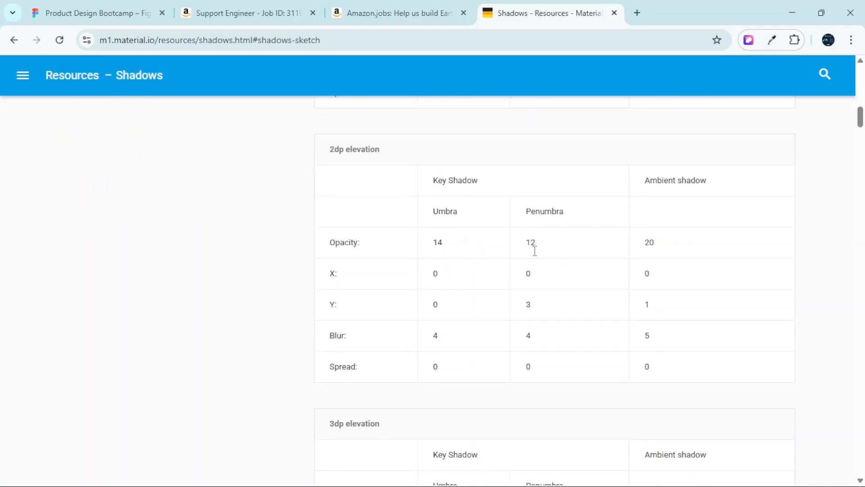
scroll(379, 247, "down", 2)
scroll(461, 182, "up", 1)
scroll(467, 309, "down", 7)
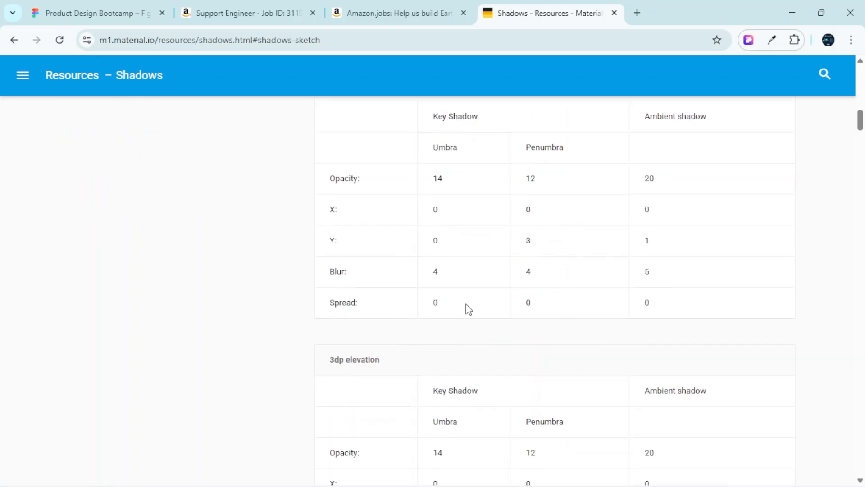
scroll(424, 267, "down", 9)
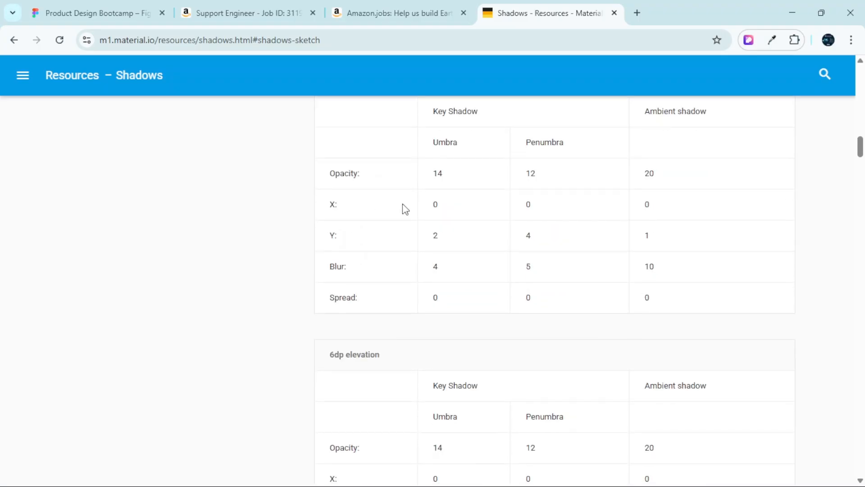
scroll(401, 247, "down", 3)
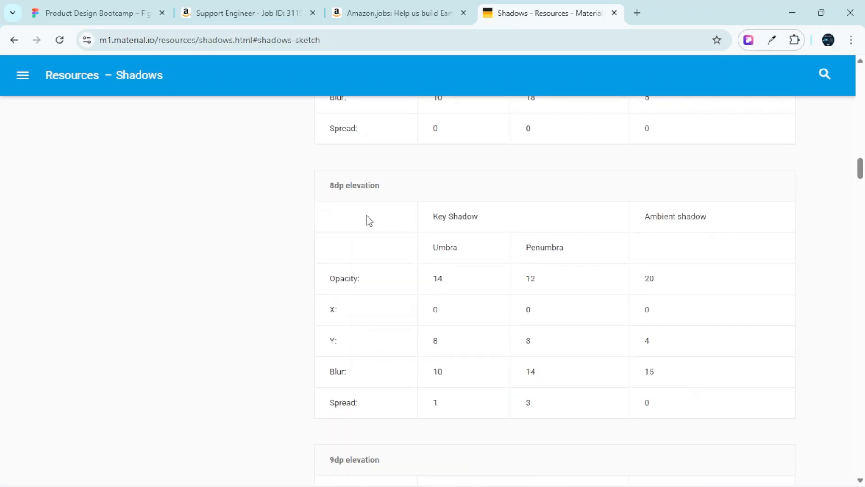
scroll(366, 215, "down", 8)
scroll(366, 247, "up", 4)
scroll(373, 257, "down", 4)
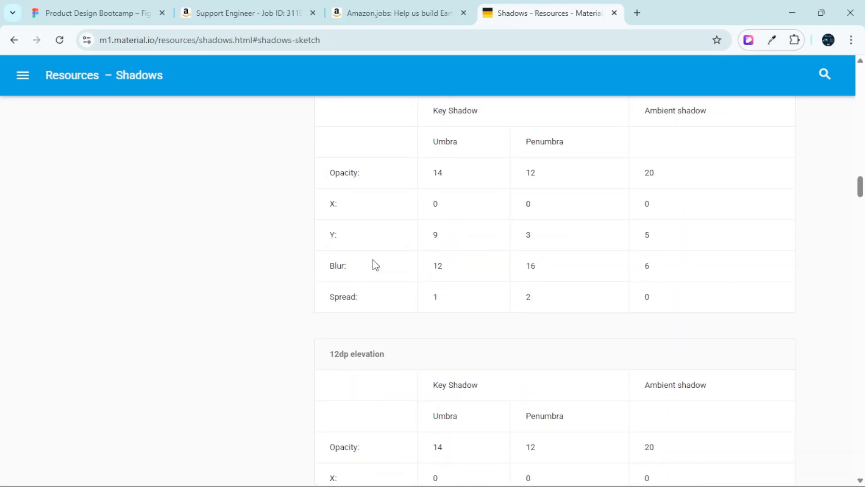
- Look through the remaining Sketch elevation tables up to 24dp, and return to the 1dp table
scroll(374, 265, "down", 4)
scroll(354, 228, "down", 11)
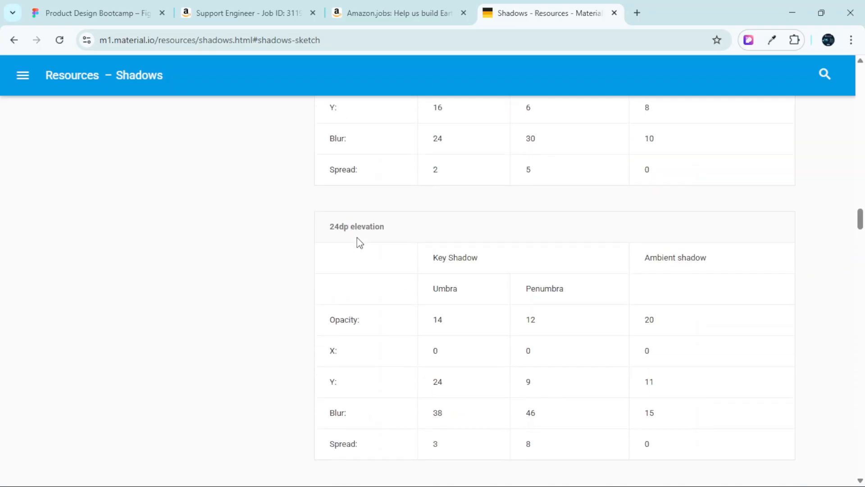
scroll(343, 238, "up", 5)
scroll(386, 231, "down", 7)
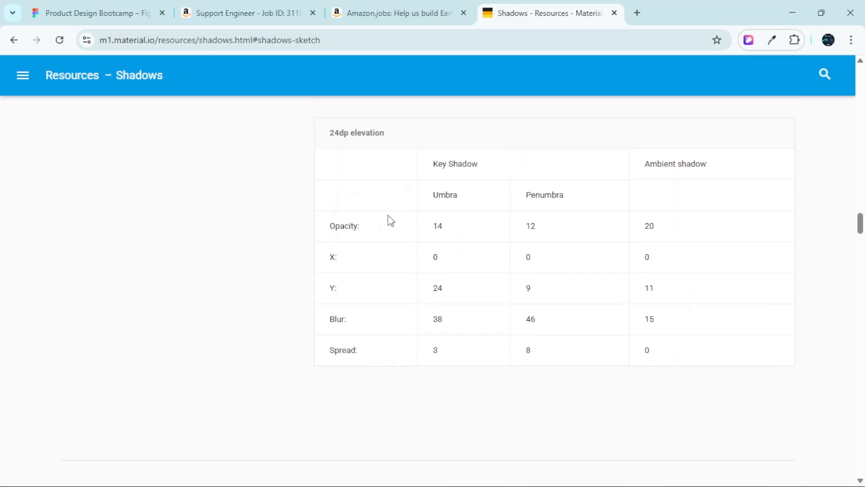
scroll(391, 220, "down", 5)
scroll(384, 226, "up", 15)
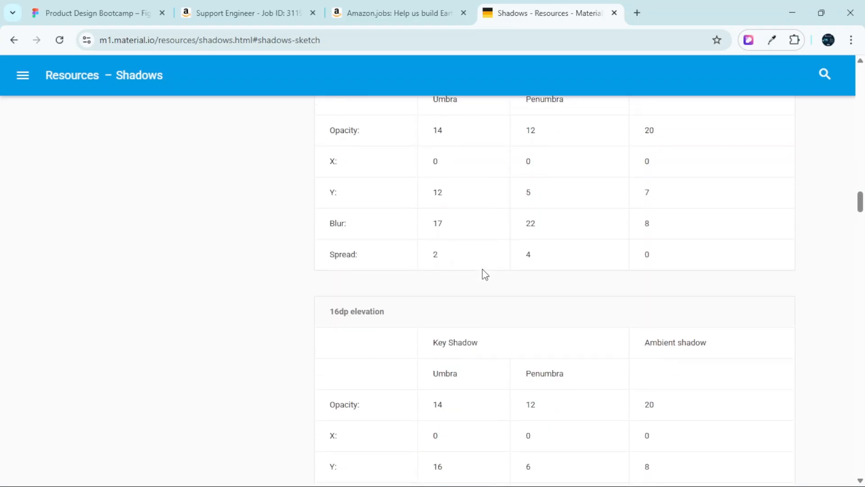
scroll(482, 269, "up", 20)
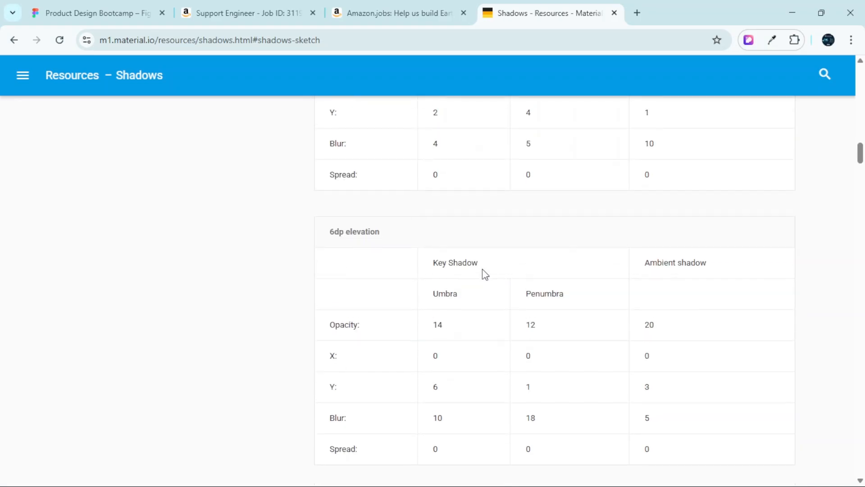
scroll(482, 269, "up", 18)
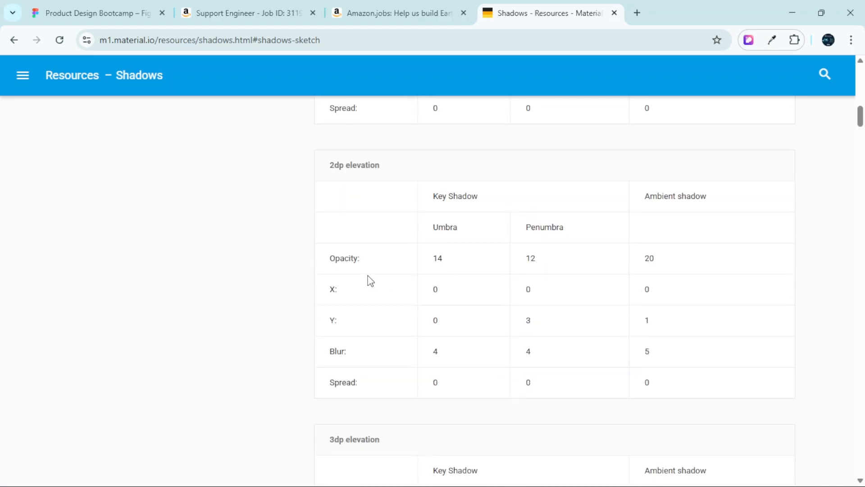
scroll(473, 273, "up", 6)
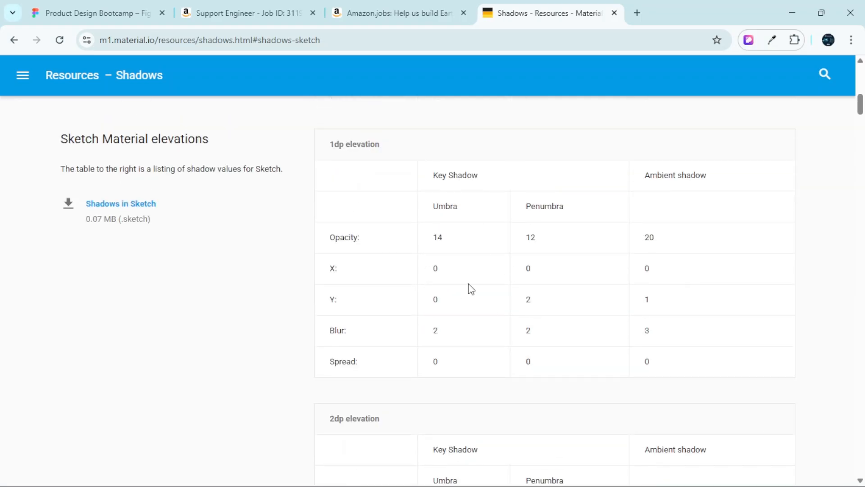
- Move the Material Design Shadows tab beside the Figma tab and switch to Figma
left_click_drag(536, 13, 202, 15)
left_click(164, 18)
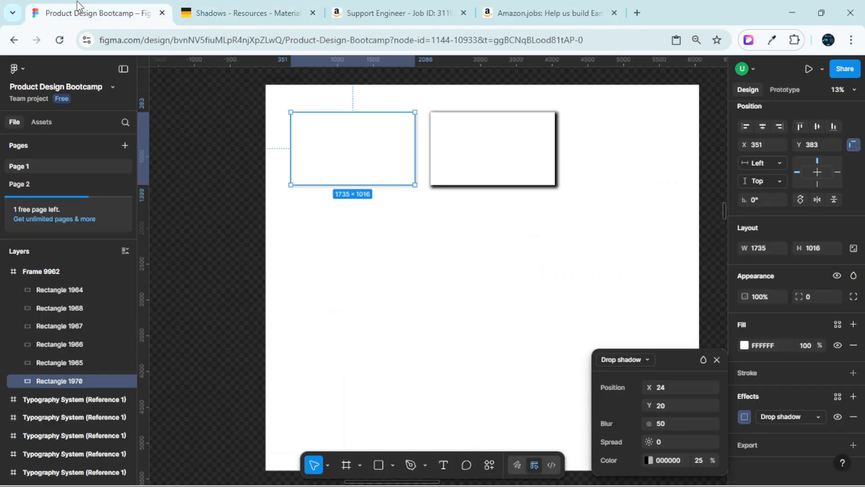
- Replace both shadowed rectangles in the upper row with copies of the plain rectangle below the first one
left_click(352, 246)
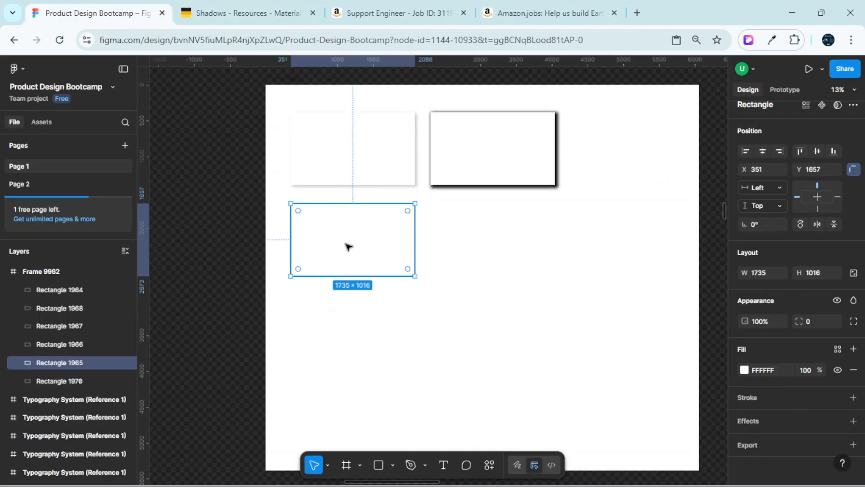
right_click(348, 246)
left_click(386, 103)
left_click(342, 170)
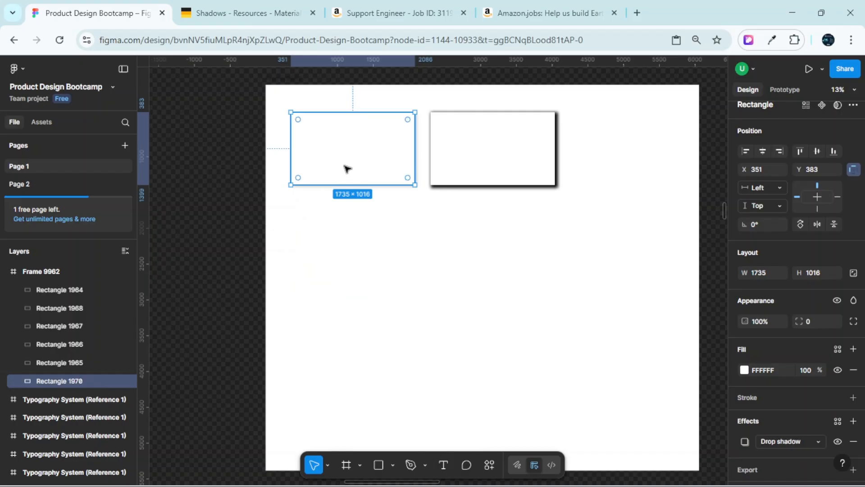
right_click(347, 169)
left_click(392, 130)
left_click(499, 150)
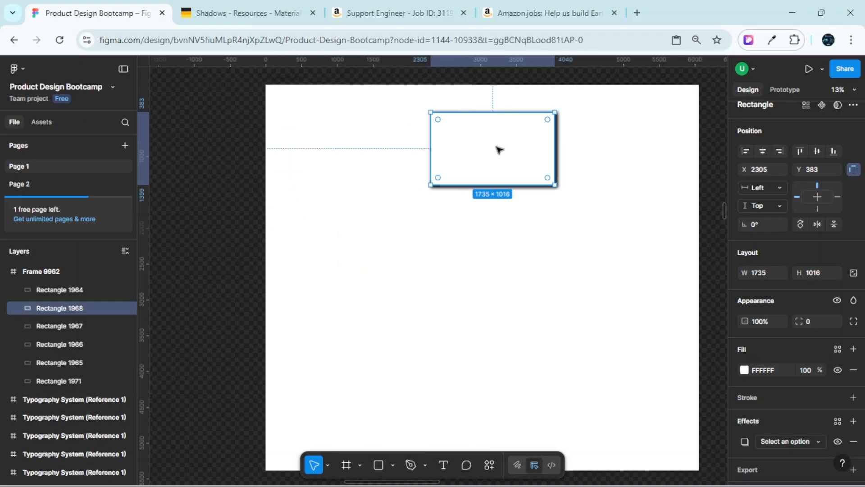
right_click(500, 94)
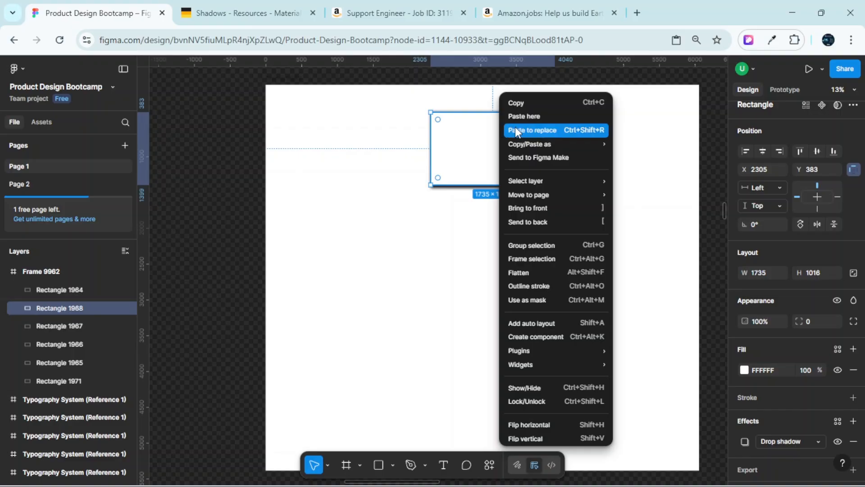
left_click(545, 130)
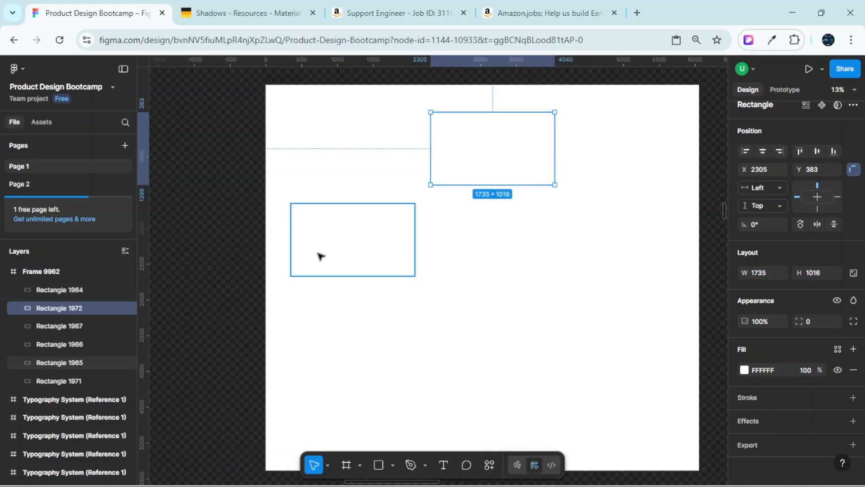
- Check the Sketch 1dp table on the Shadows page, and add a drop shadow to the upper-left rectangle in Figma
scroll(395, 135, "up", 2)
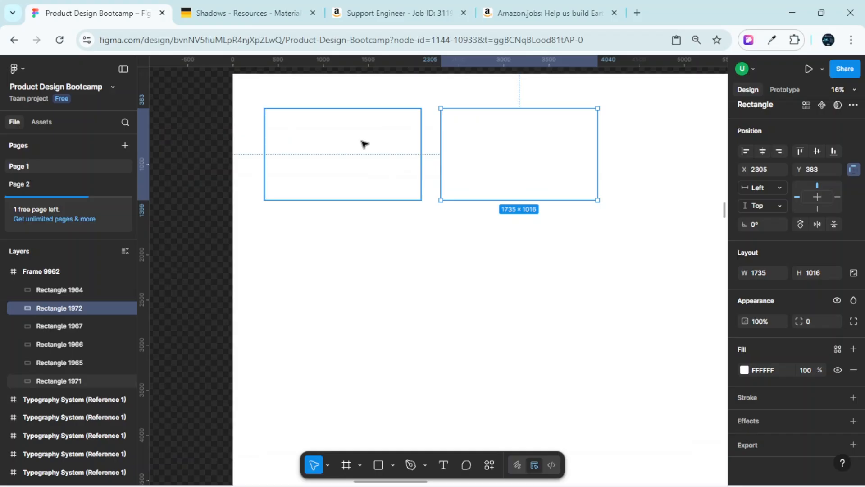
left_click(357, 143)
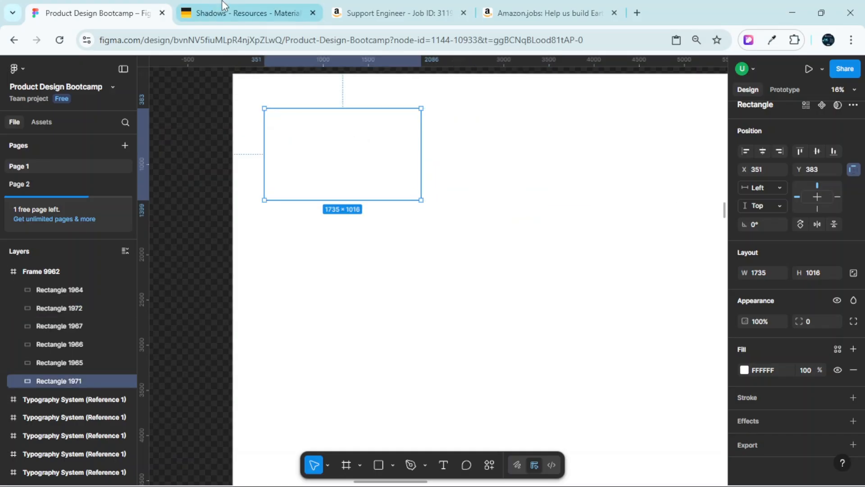
left_click(239, 10)
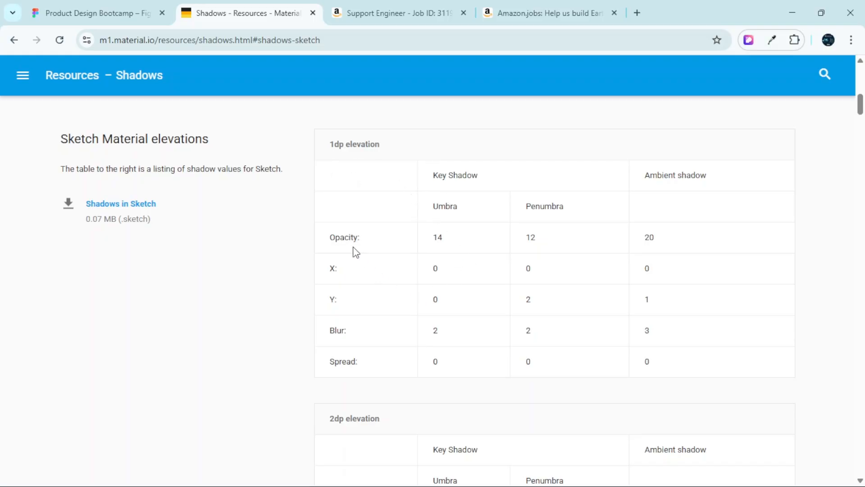
left_click(71, 9)
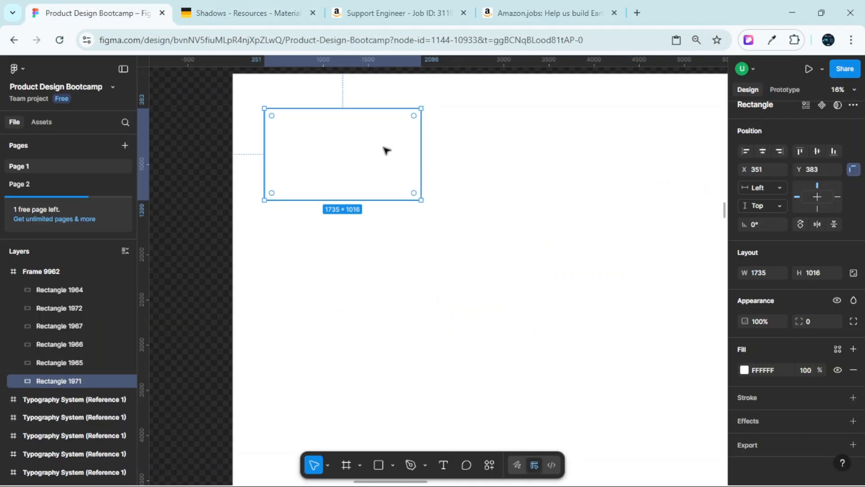
left_click(853, 421)
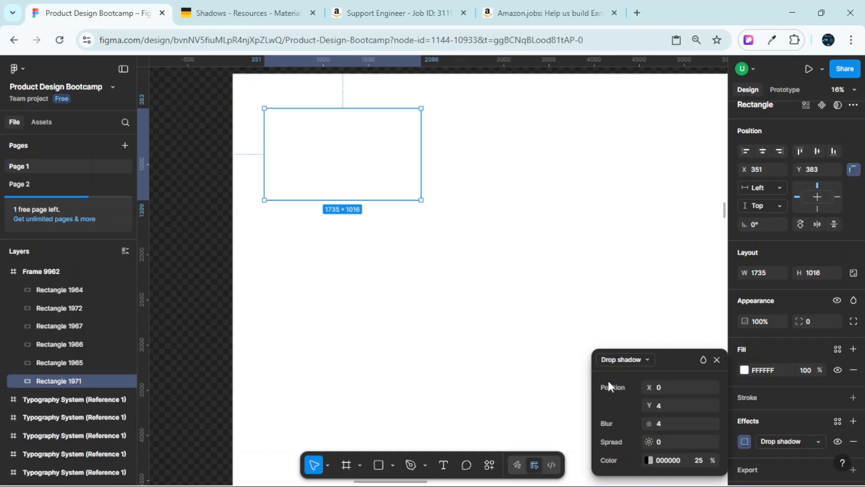
- Look up the 1dp umbra opacity on the Shadows page, and set the drop shadow's opacity to 14% in Figma
left_click(252, 13)
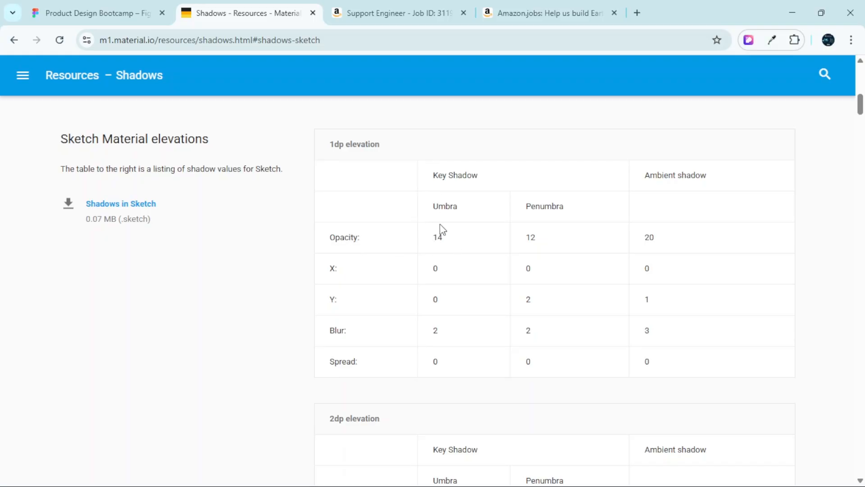
left_click(118, 7)
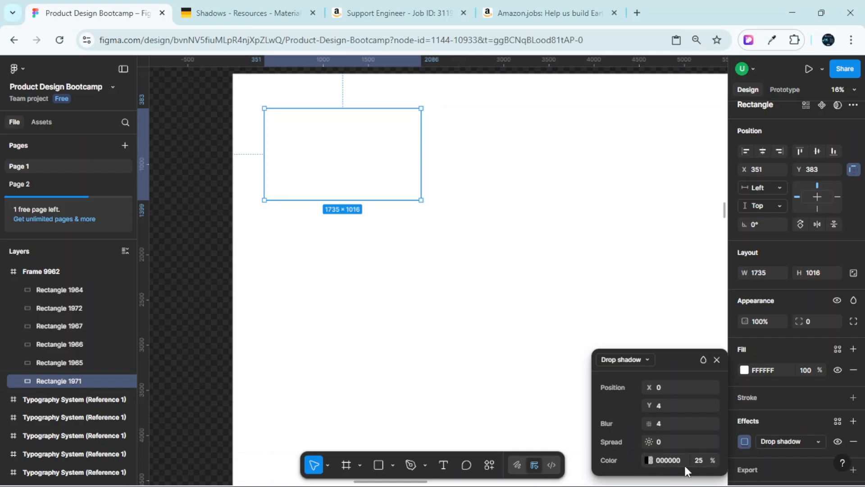
left_click(701, 461)
type("14")
key("Return")
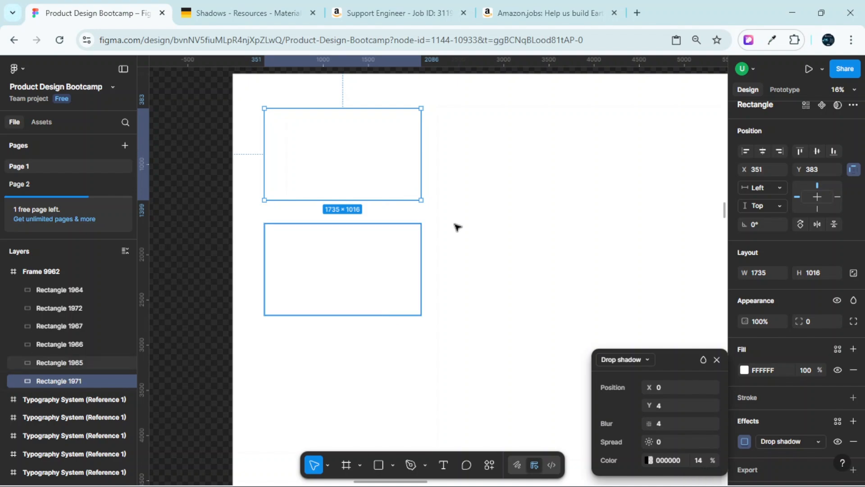
- Reopen the upper-left rectangle's drop shadow settings and set its Y offset to 0, following the 1dp umbra column on the Shadows page
left_click(447, 289)
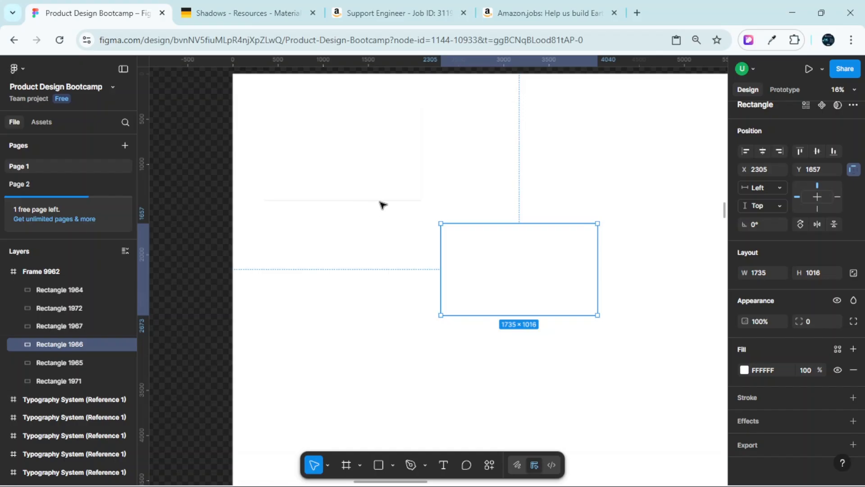
left_click(392, 181)
scroll(811, 415, "down", 1)
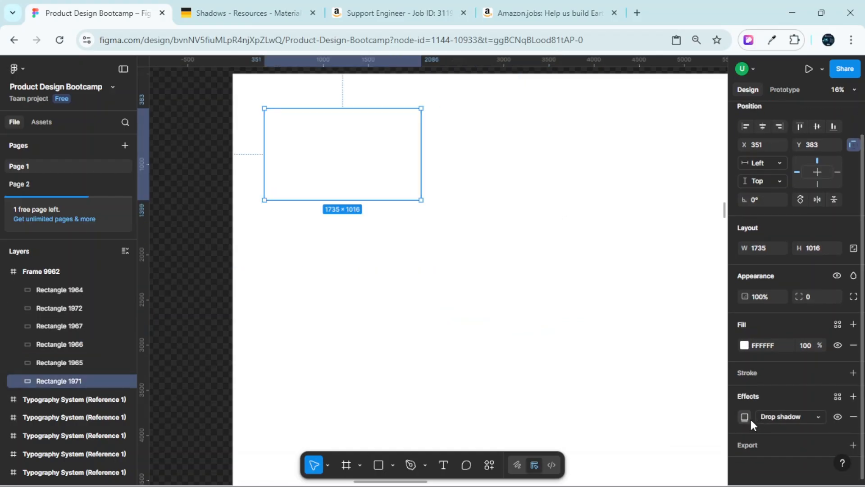
left_click(745, 417)
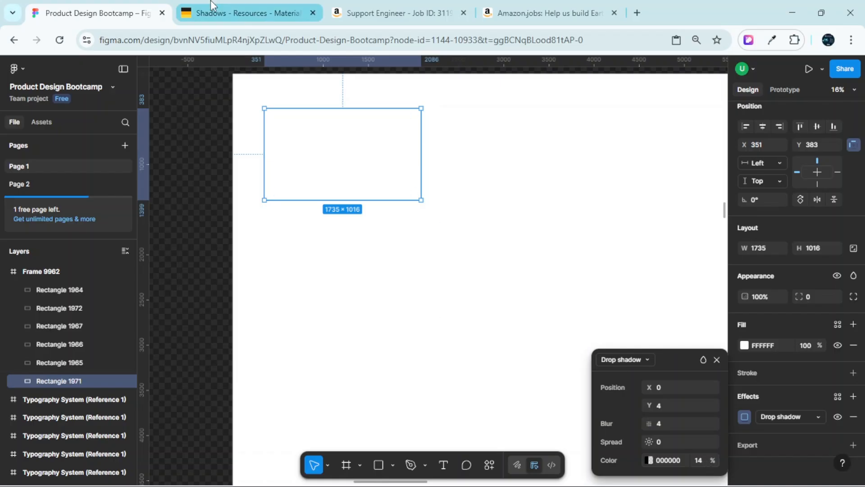
left_click(243, 12)
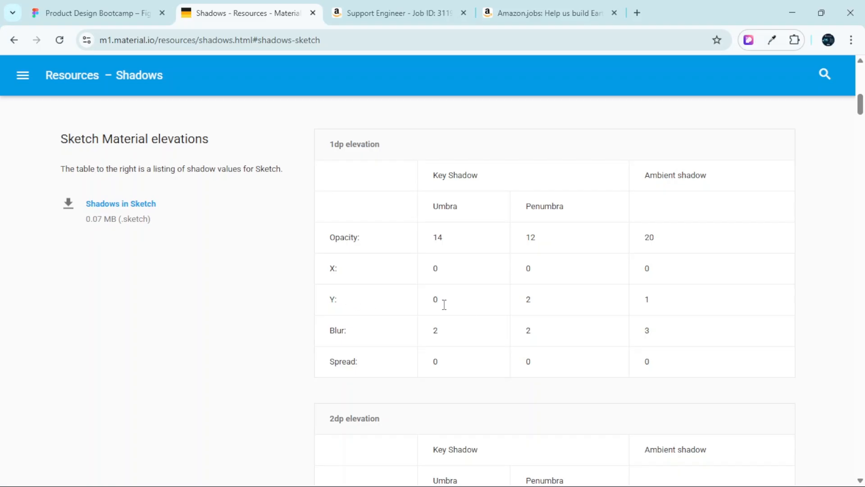
left_click(144, 13)
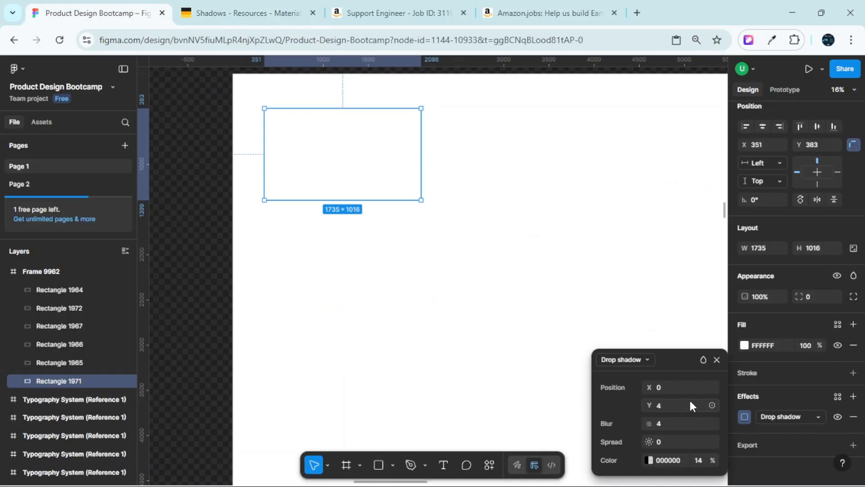
left_click(664, 405)
type("0")
- Look up the 1dp umbra blur on the Shadows page, and set the drop shadow's blur to 2 in Figma
left_click(271, 14)
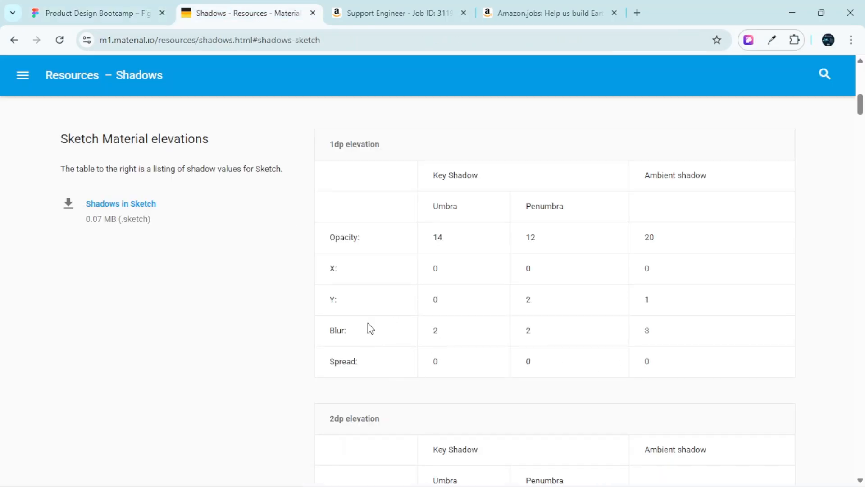
left_click(51, 11)
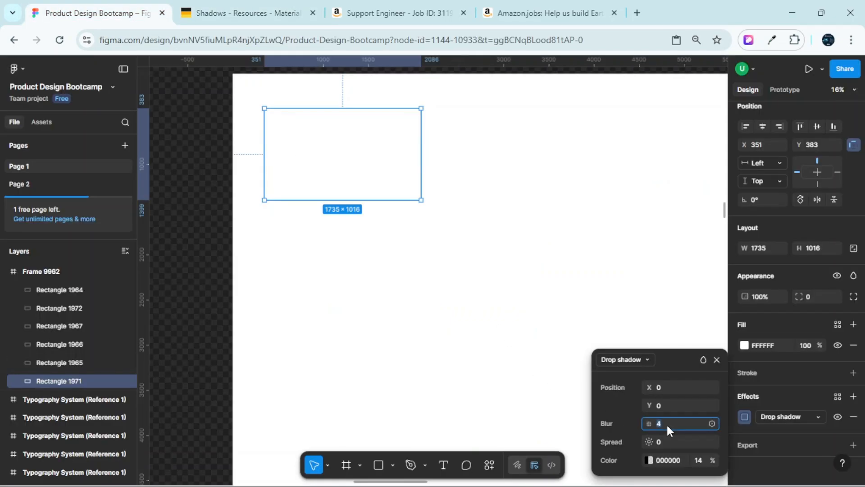
key("Return")
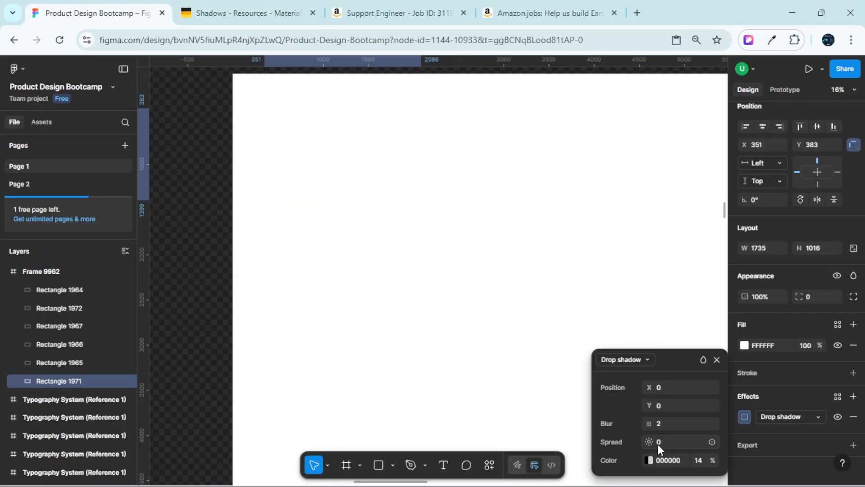
- Inspect the upper-left rectangle's shadow up close without its selection outline, and reselect the rectangle
left_click(425, 253)
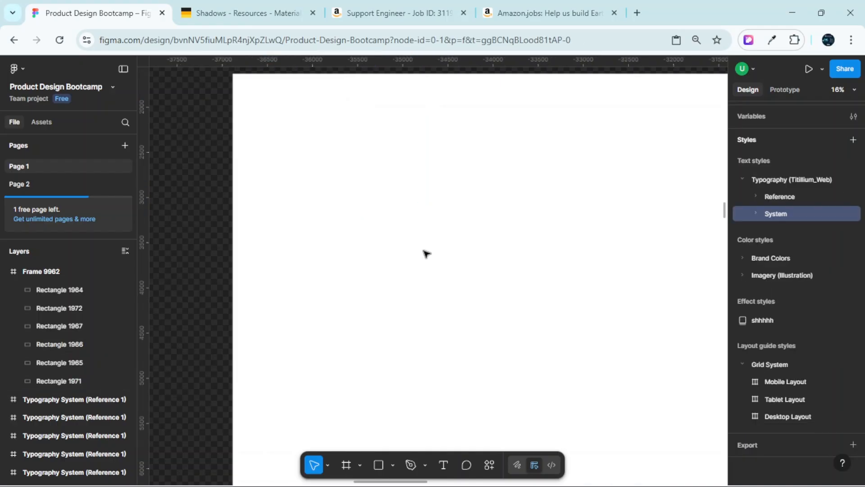
scroll(424, 249, "up", 3)
scroll(406, 255, "down", 3)
left_click(326, 139)
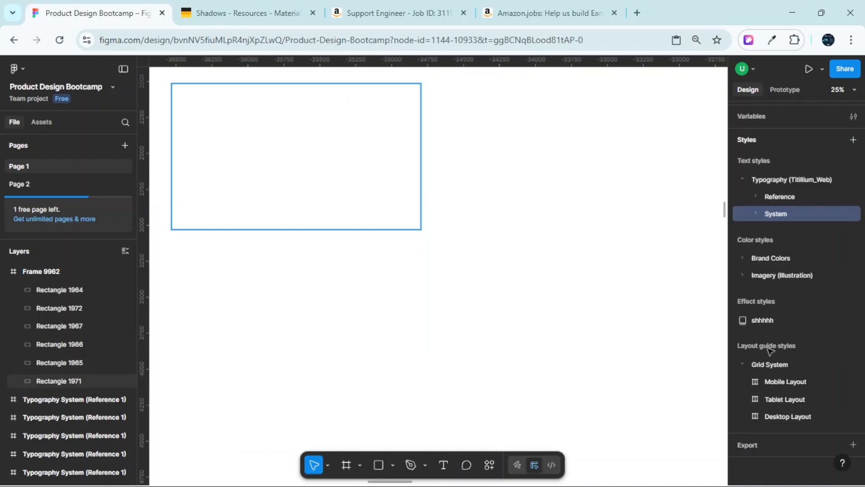
- Compare the 1dp umbra values on the Shadows page with the upper-left rectangle's drop shadow settings in Figma
left_click(227, 9)
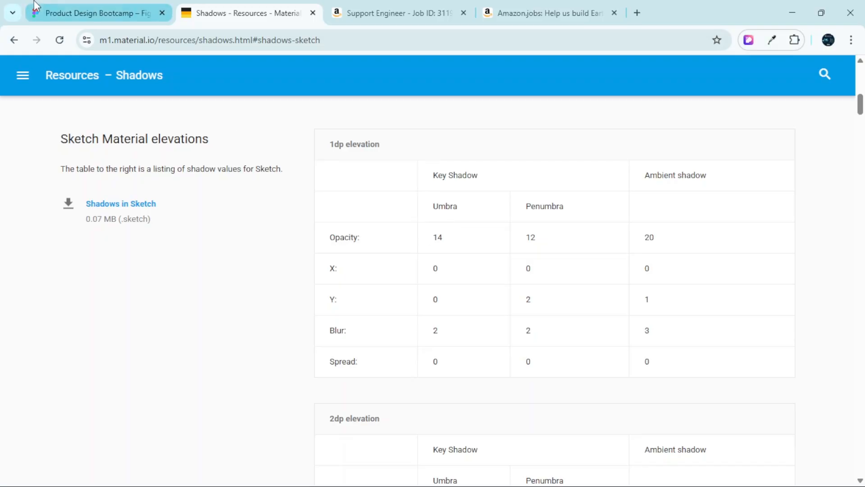
left_click(99, 12)
left_click(215, 13)
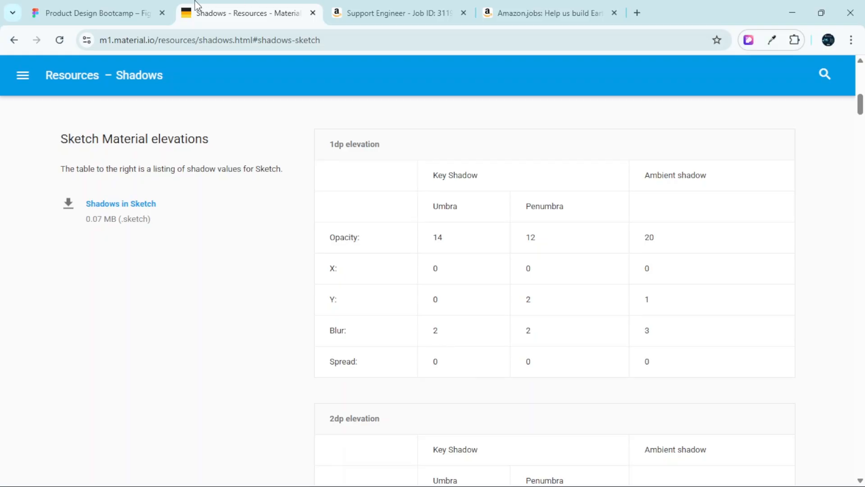
left_click(135, 12)
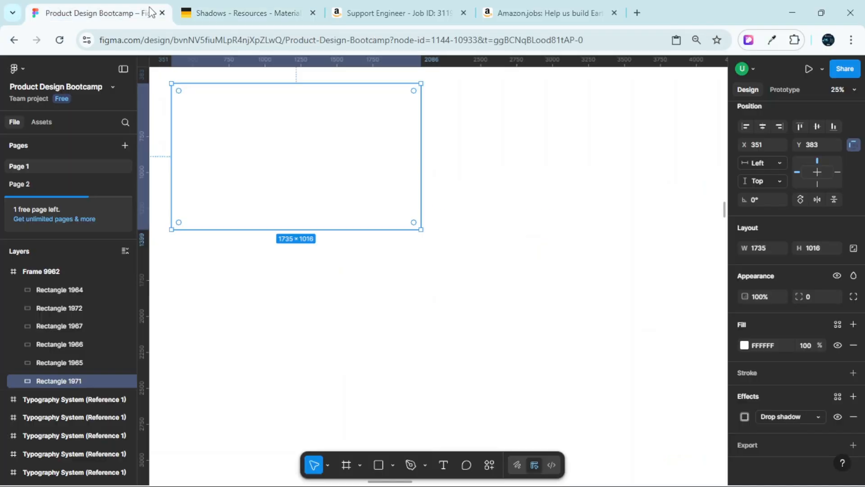
left_click(744, 415)
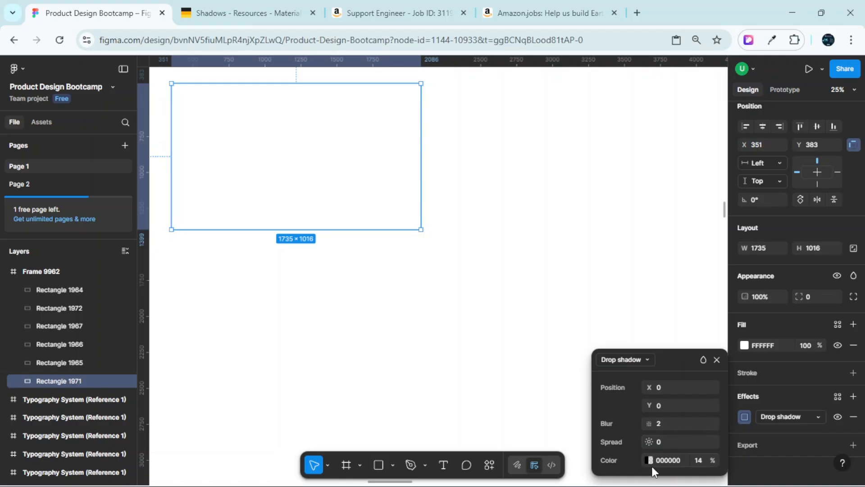
scroll(440, 286, "down", 3)
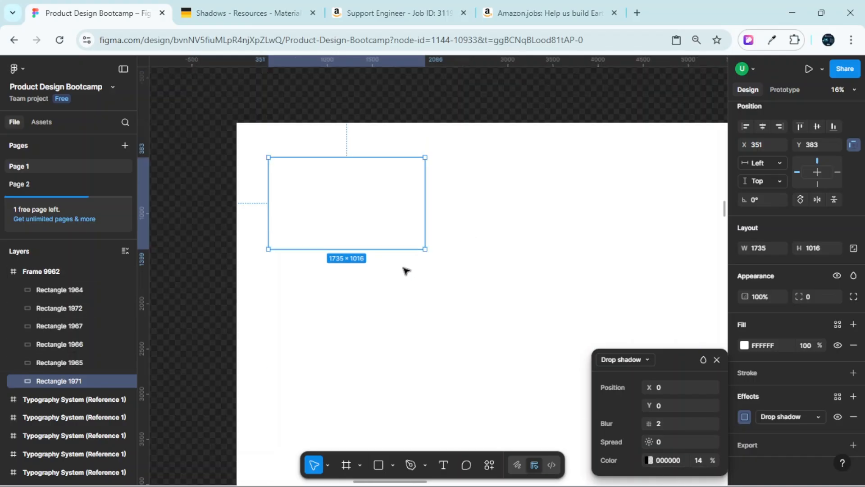
- Examine the upper-left rectangle's shadow up close with the selection cleared, and select the rectangle again
left_click(384, 269)
scroll(381, 275, "up", 5)
scroll(383, 282, "down", 3)
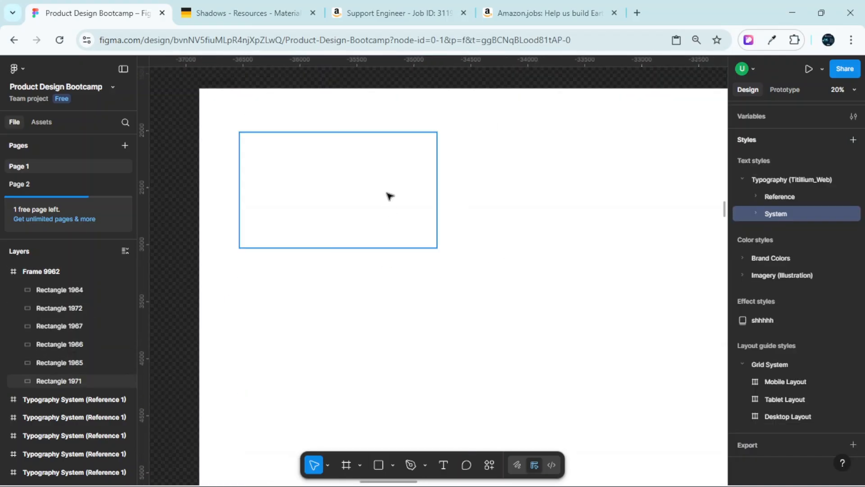
left_click(387, 194)
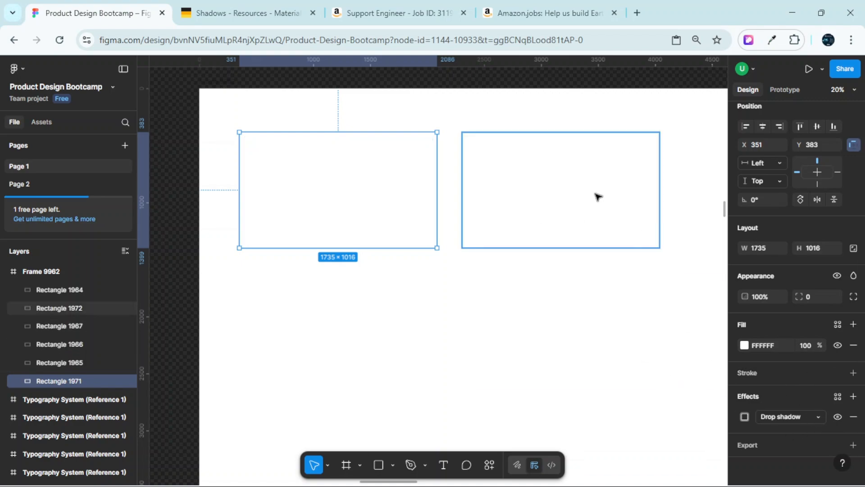
- Look up the 1dp penumbra opacity on the Shadows page, and give the upper-middle rectangle in Figma a drop shadow at 12% opacity
left_click(271, 13)
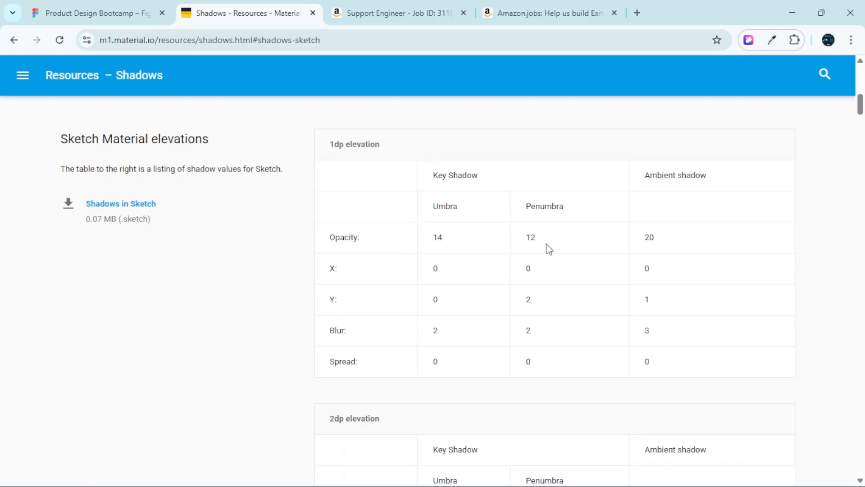
left_click(93, 13)
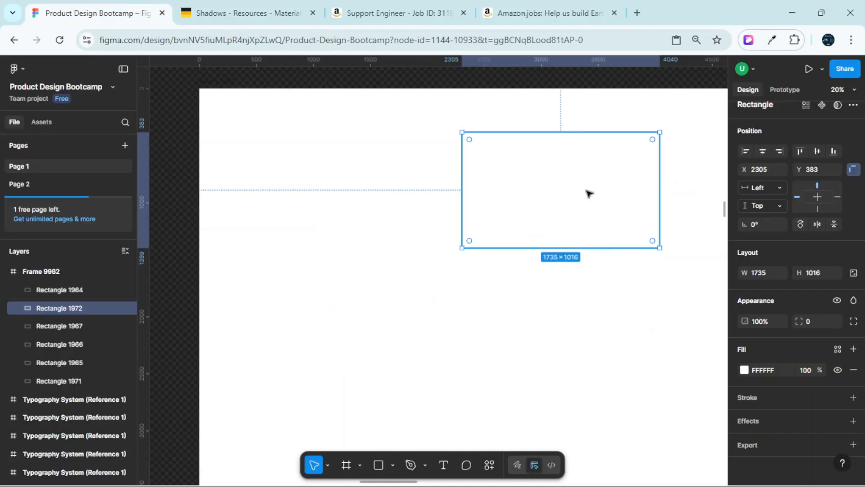
scroll(649, 334, "right", 1)
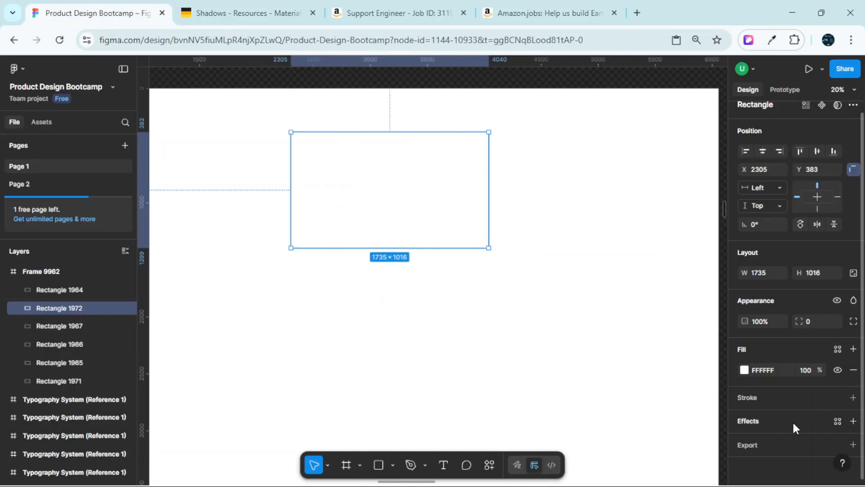
left_click(852, 421)
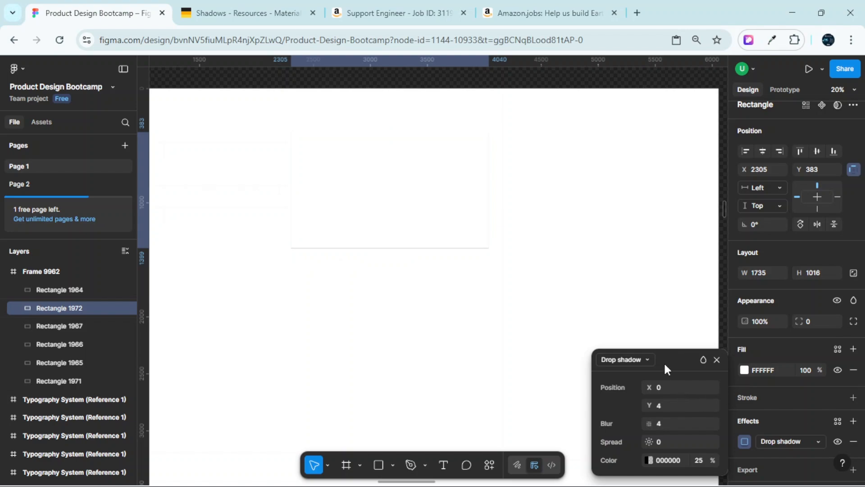
left_click(701, 461)
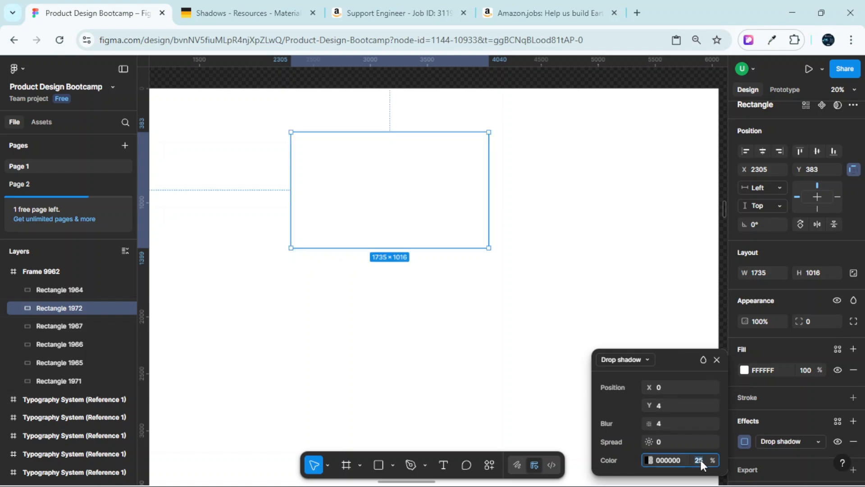
type("12")
key("Return")
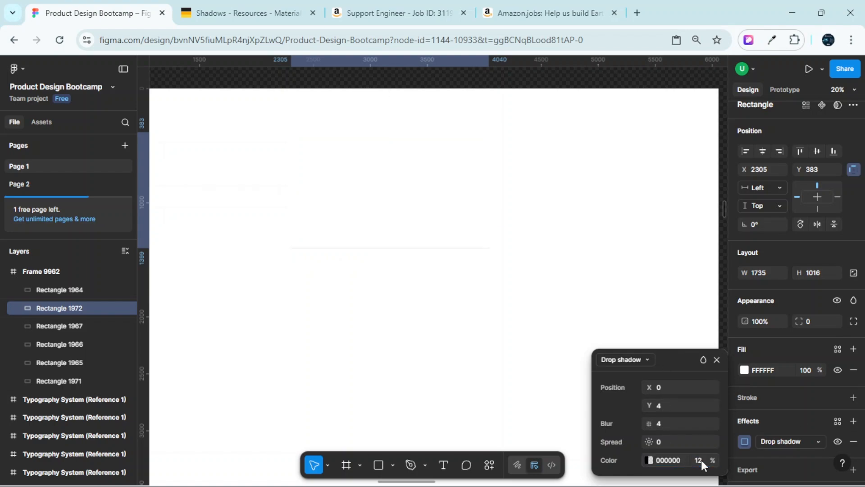
- Set the upper-middle rectangle's drop shadow Y offset to 2 from the 1dp penumbra column, and check that column's blur on the Shadows page
left_click(224, 10)
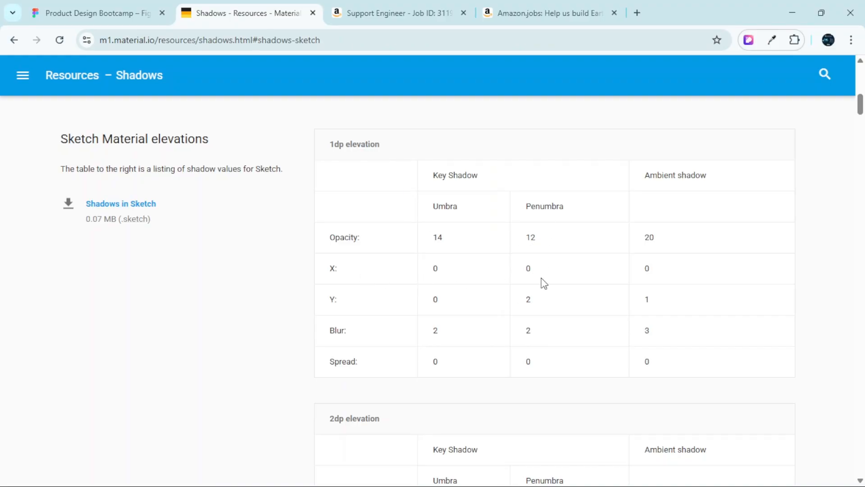
left_click(135, 13)
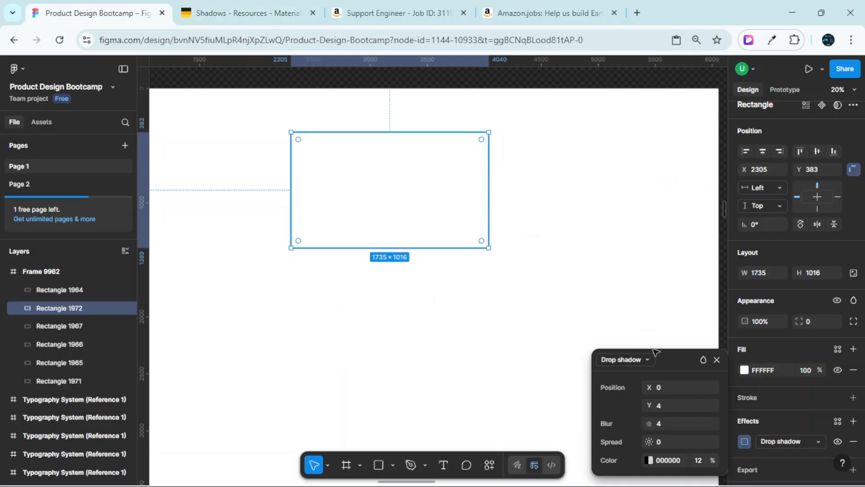
left_click(666, 409)
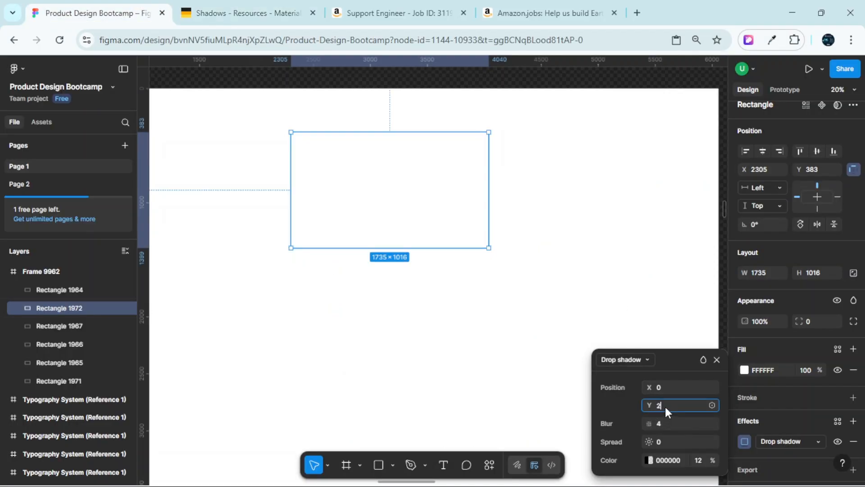
type("2")
key("Return")
left_click(200, 5)
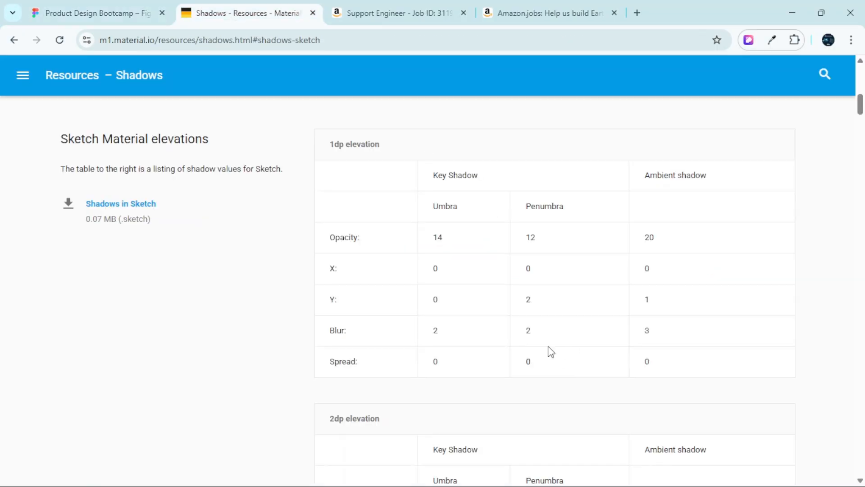
left_click(113, 7)
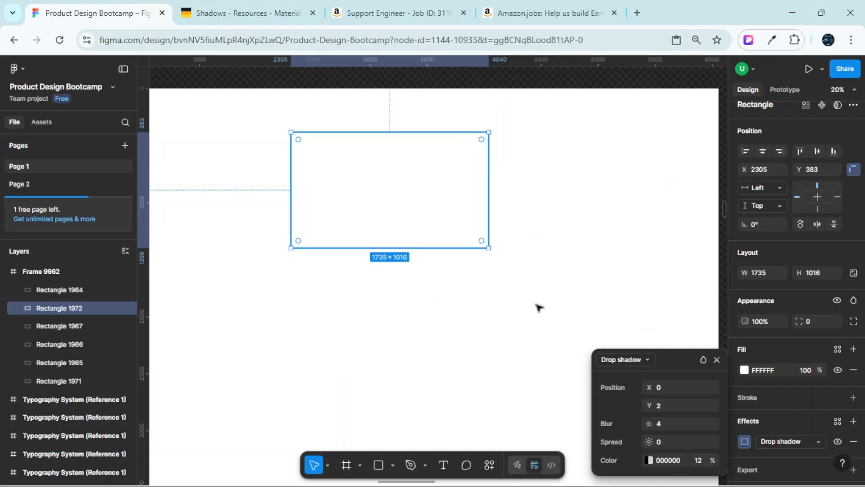
- Compare the shadow edges of the upper-left and upper-middle rectangles, with and without their selection outlines
left_click(475, 267)
scroll(378, 271, "up", 2)
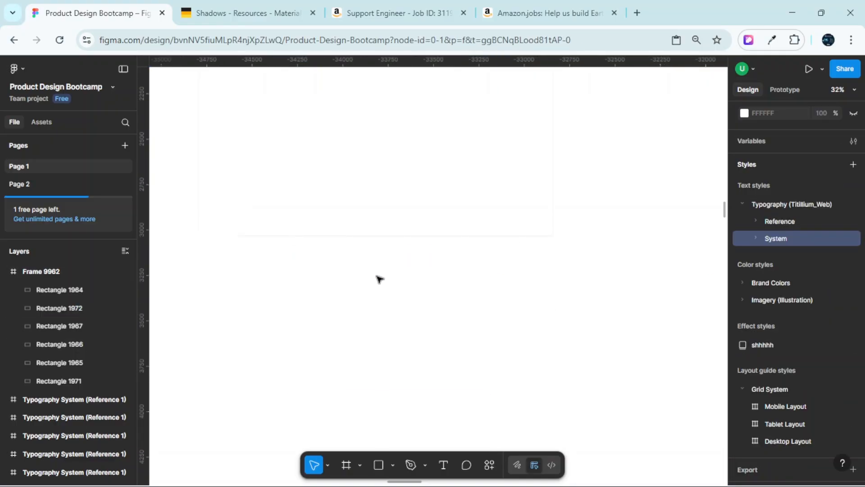
scroll(212, 263, "left", 5)
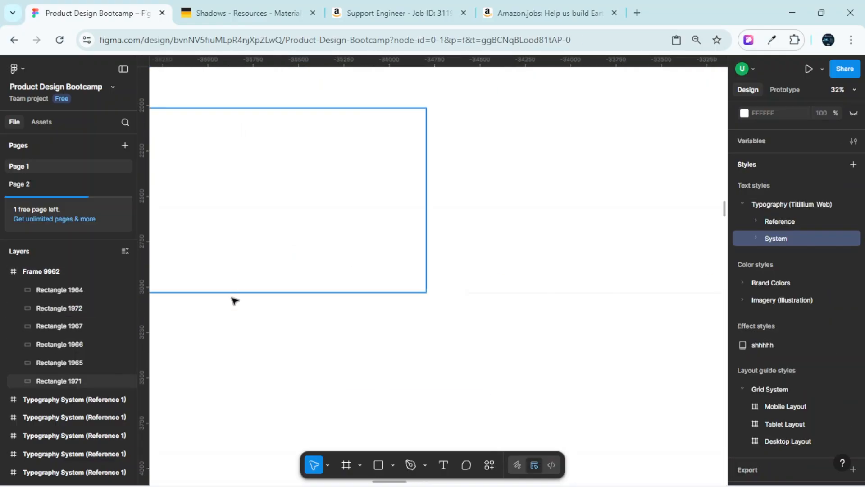
scroll(239, 315, "right", 5)
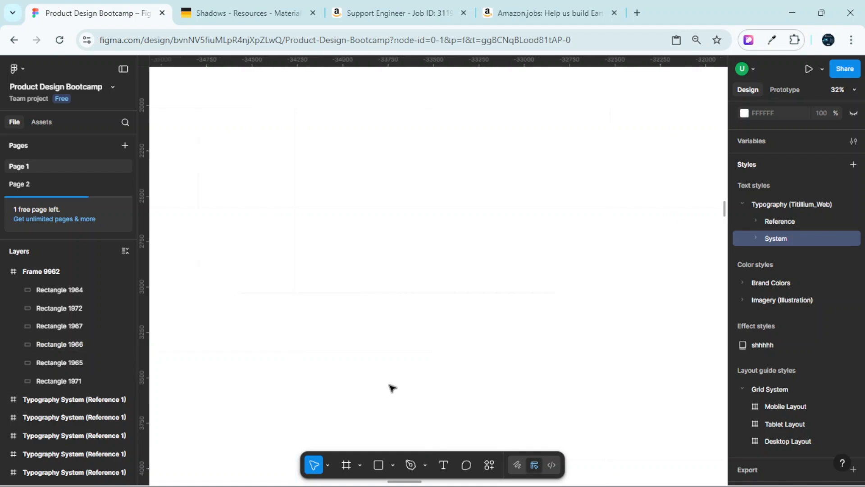
scroll(387, 378, "left", 4)
left_click(296, 258)
left_click(363, 342)
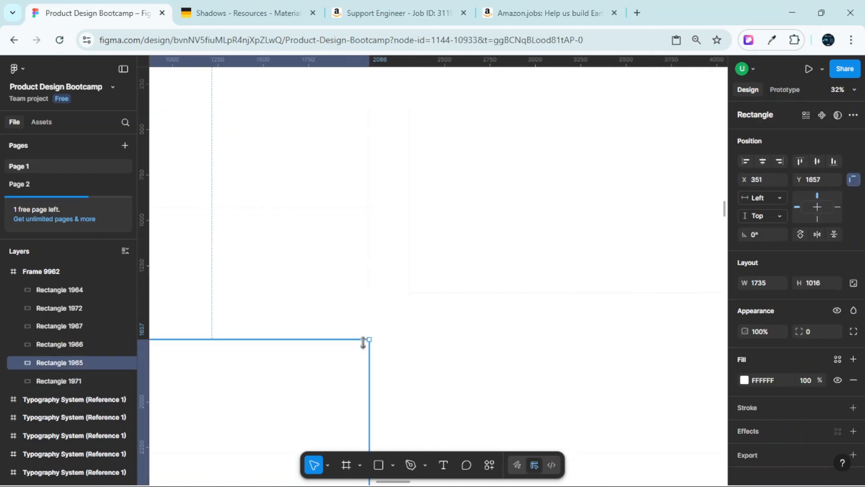
scroll(363, 347, "up", 2)
scroll(363, 347, "right", 6)
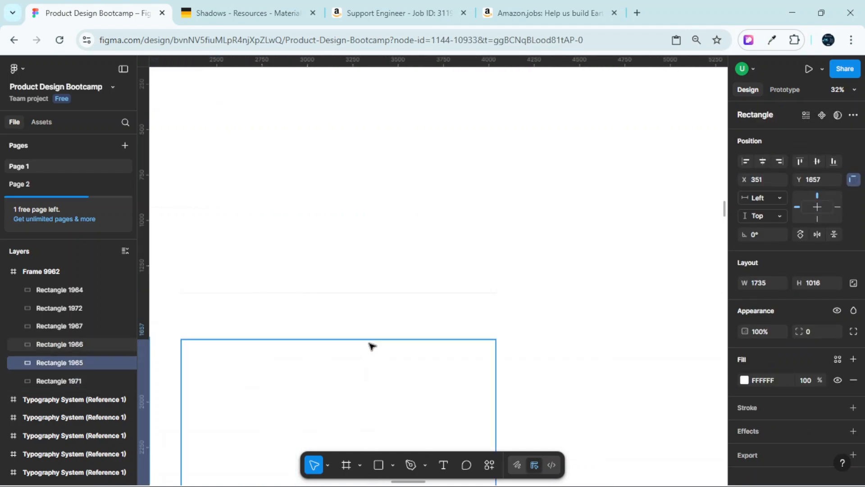
scroll(349, 314, "left", 3)
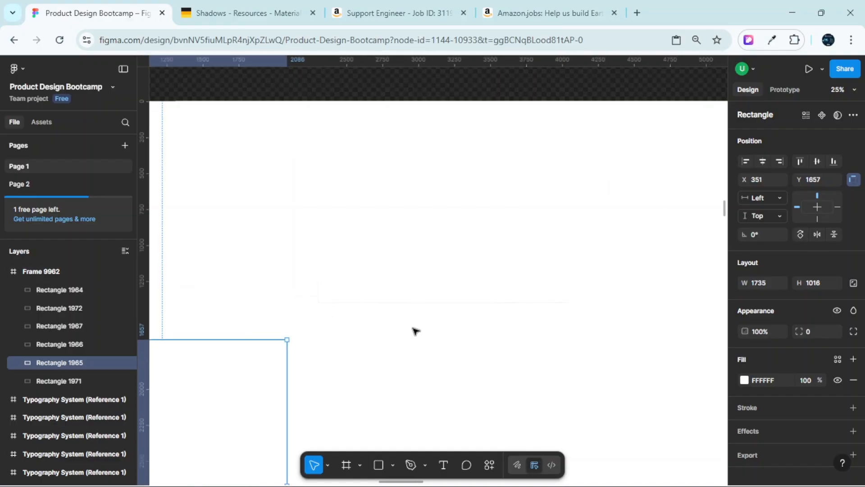
scroll(413, 331, "down", 5)
left_click(425, 282)
left_click(273, 248)
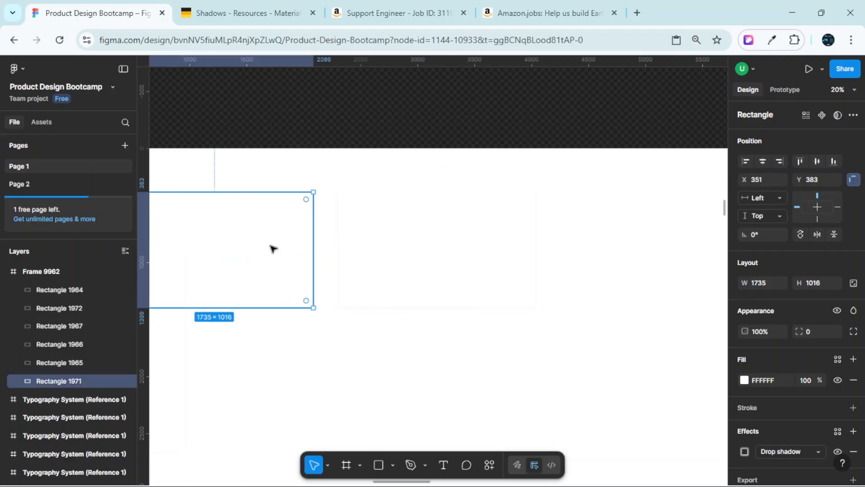
left_click(464, 287)
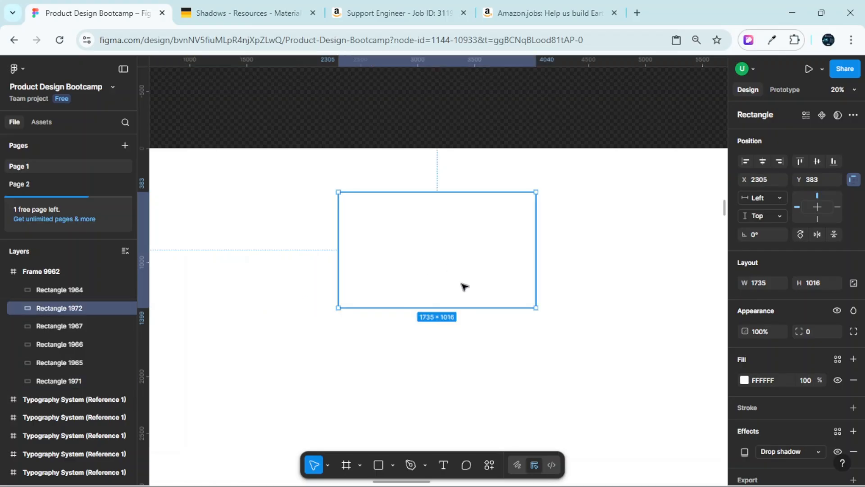
- Inspect all edges of the upper-middle rectangle's shadow up close without its outline, and reselect the rectangle
left_click(573, 328)
scroll(458, 346, "up", 6)
scroll(459, 348, "up", 3)
scroll(458, 348, "left", 2)
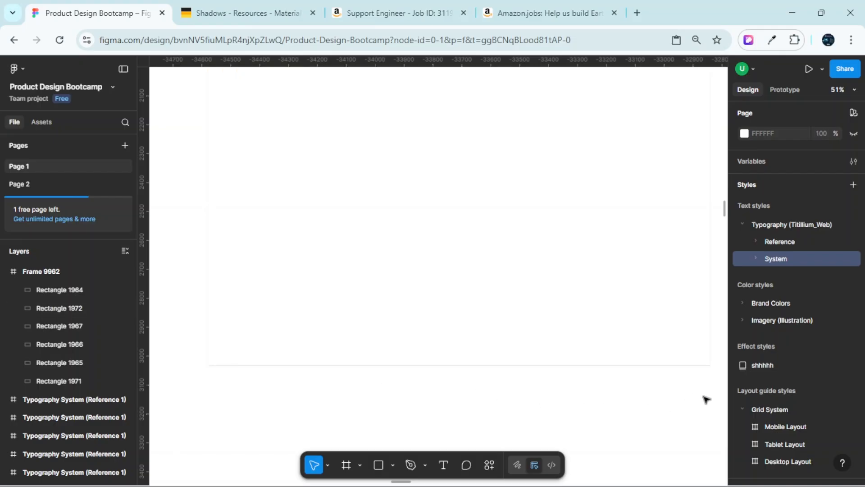
scroll(693, 401, "up", 1)
scroll(691, 454, "down", 1)
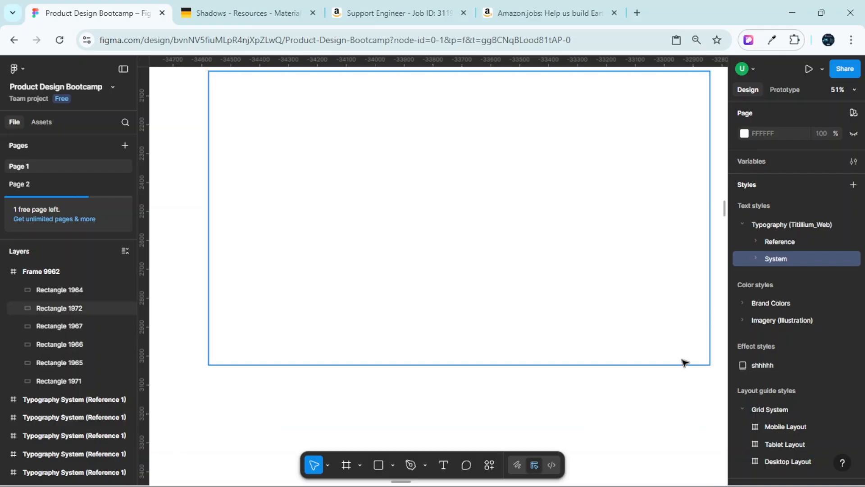
scroll(684, 362, "right", 1)
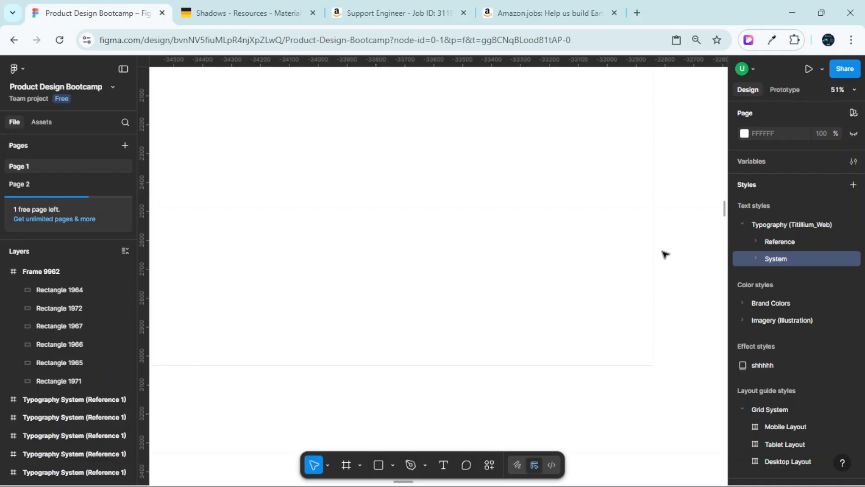
scroll(662, 394, "left", 2)
scroll(251, 302, "up", 2)
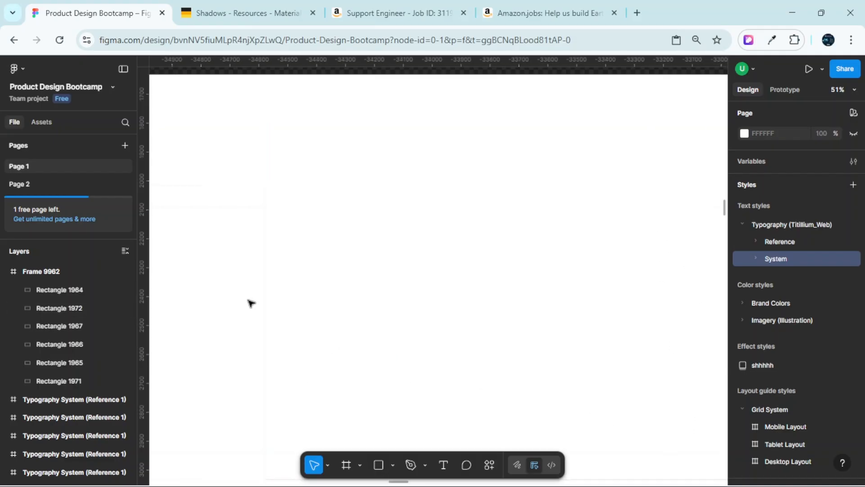
scroll(259, 276, "down", 3)
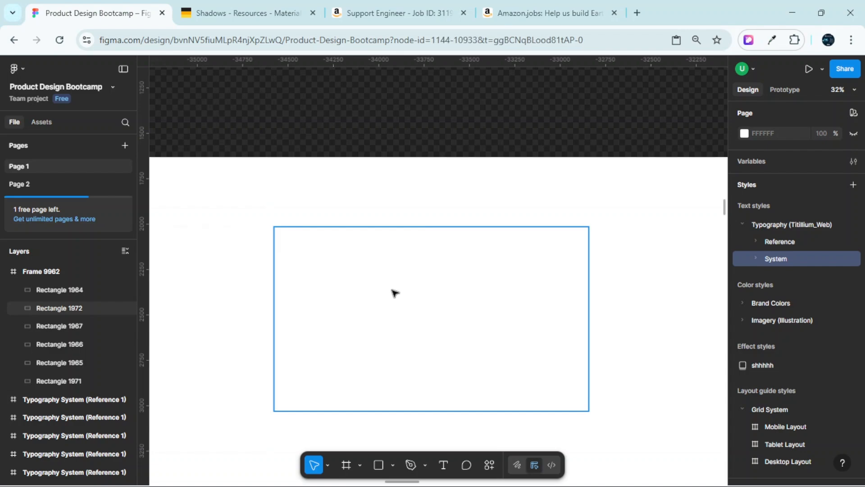
left_click(535, 303)
scroll(539, 304, "down", 1)
scroll(513, 300, "down", 3)
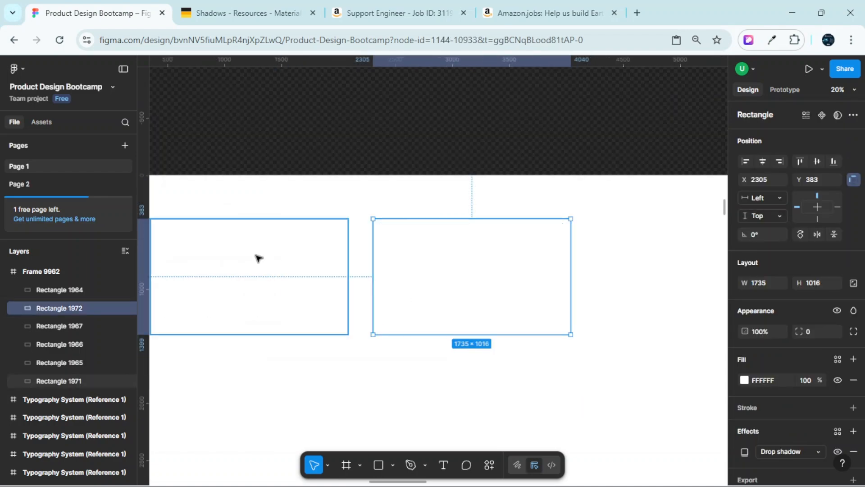
left_click(265, 256)
left_click(459, 284)
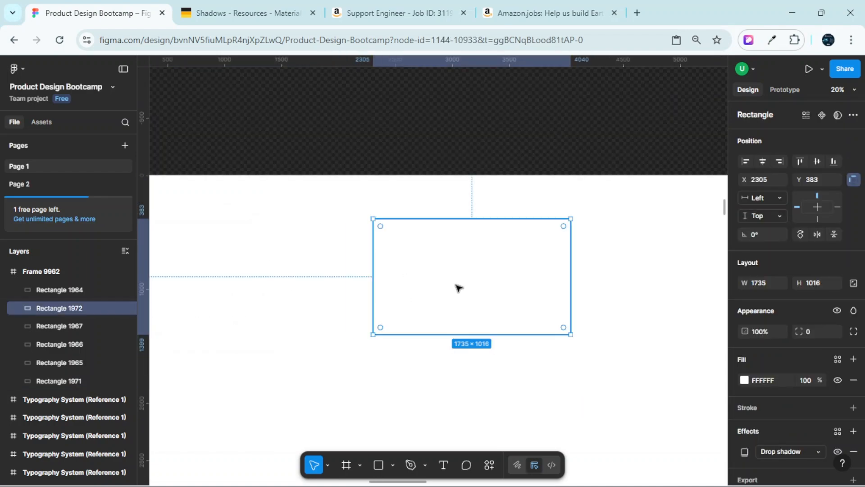
- Look up the 1dp ambient opacity on the Shadows page, and give the upper-right rectangle in Figma a drop shadow at 20% opacity
left_click(193, 7)
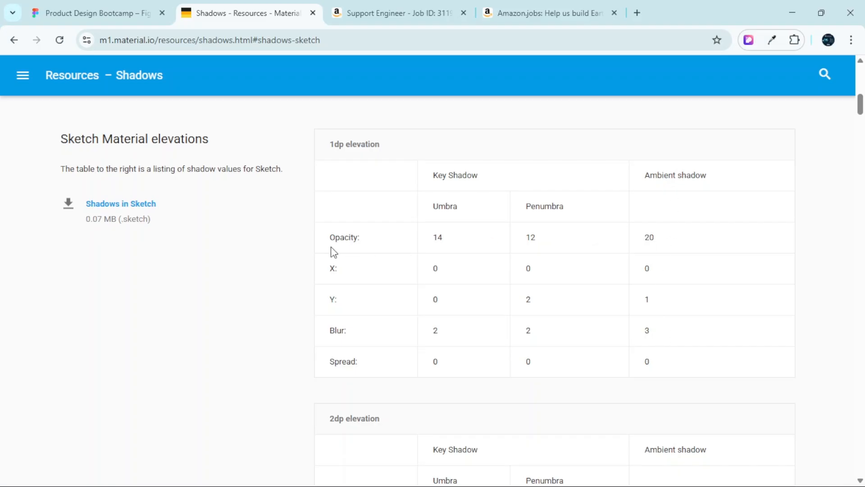
left_click(126, 9)
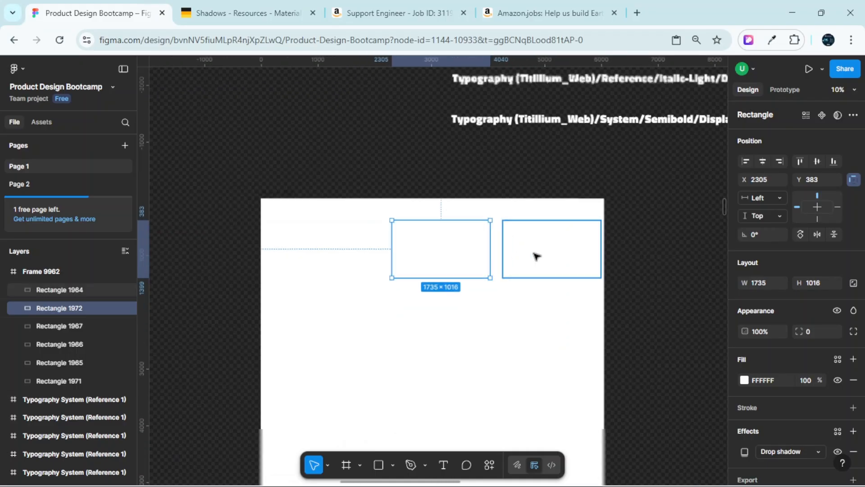
left_click(536, 256)
scroll(554, 258, "up", 5)
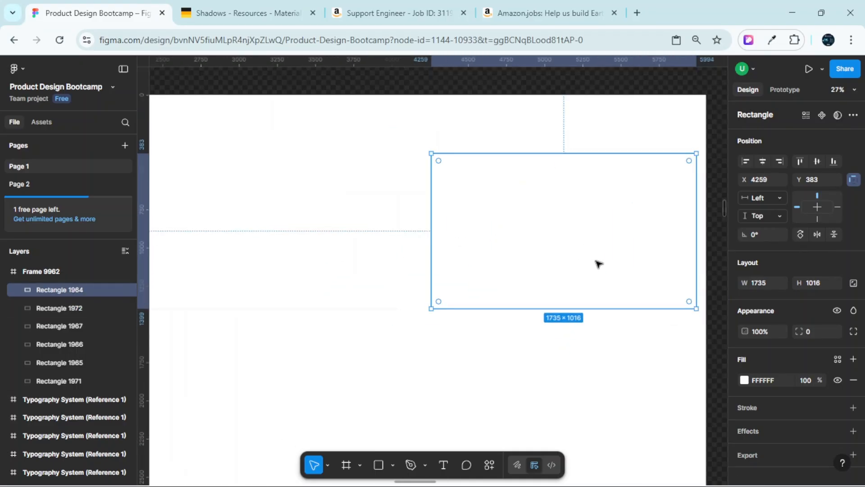
scroll(806, 421, "down", 1)
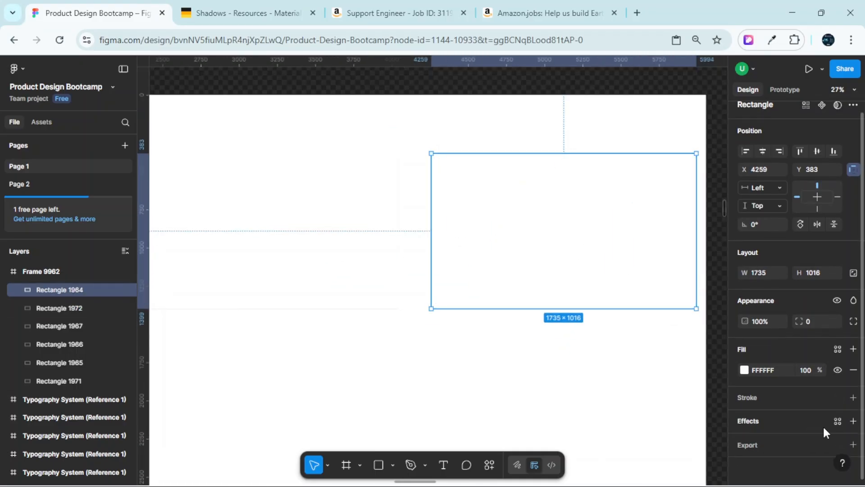
left_click(853, 421)
left_click(706, 462)
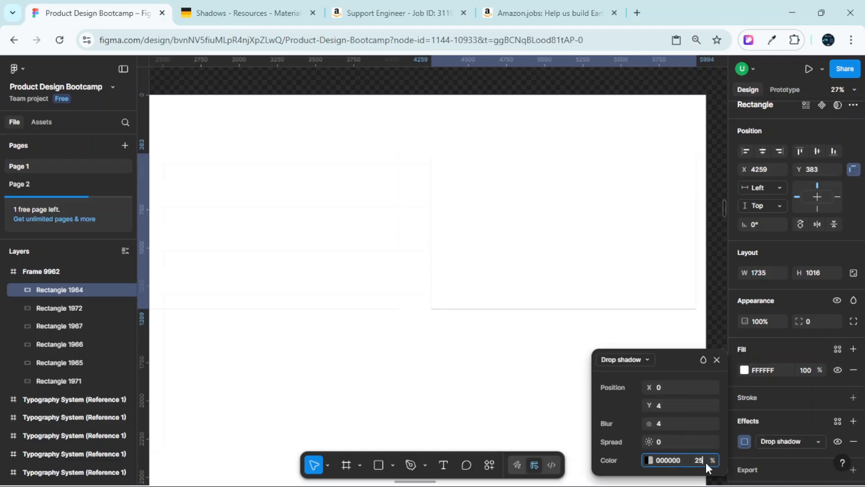
key("Return")
scroll(419, 314, "right", 2)
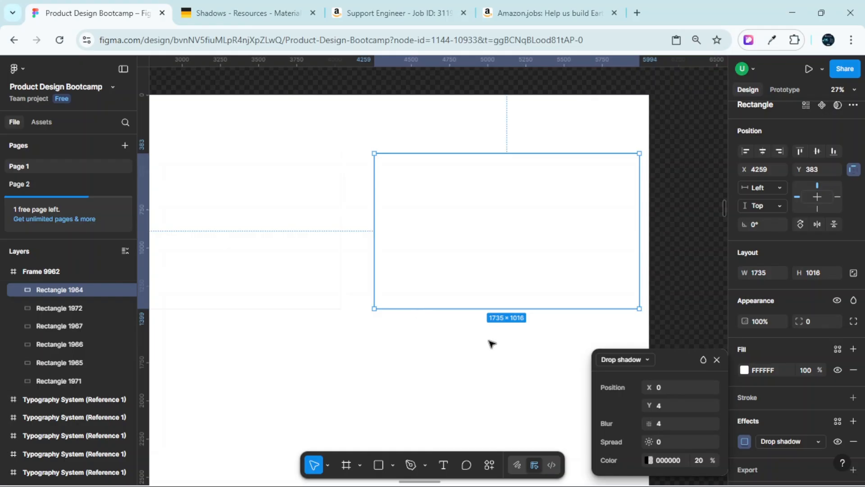
left_click(491, 342)
left_click(379, 212)
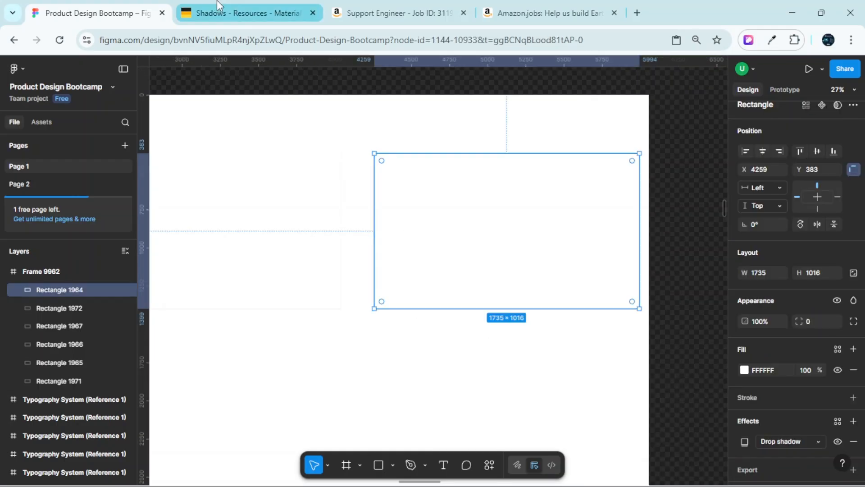
- Look up the 1dp ambient values on the Shadows page, and set the upper-right rectangle's drop shadow to Y offset 1 and blur 3 in Figma
left_click(228, 6)
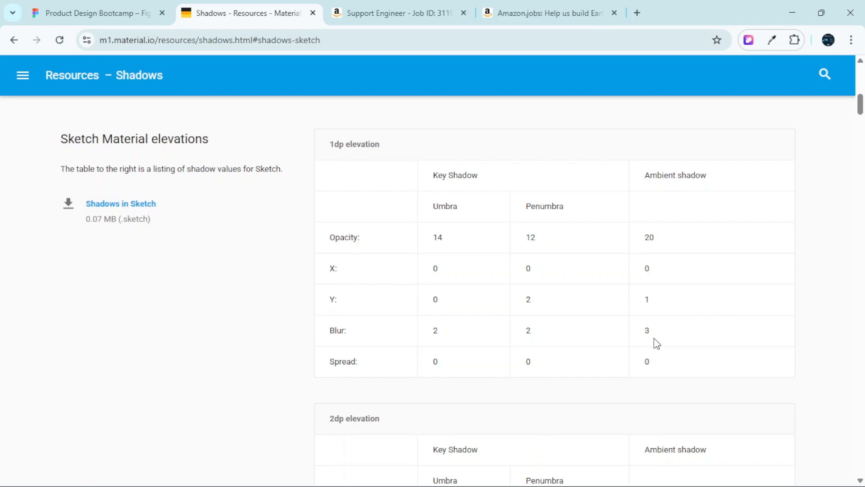
left_click(152, 12)
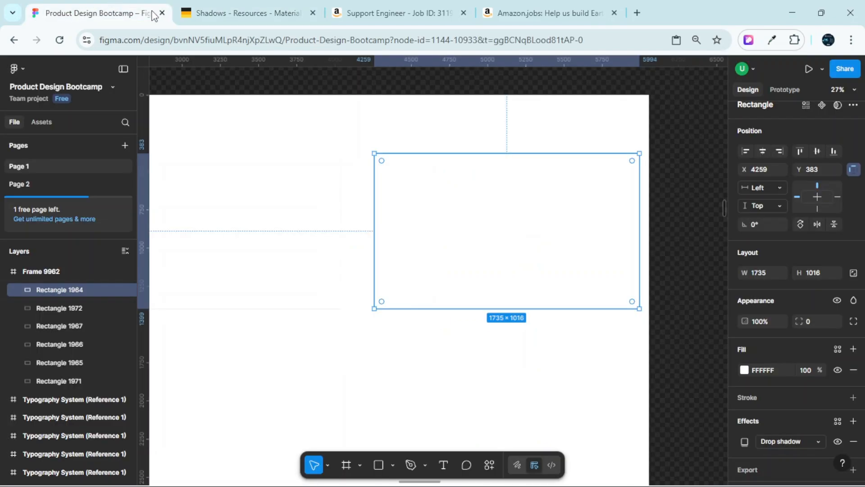
scroll(774, 431, "down", 1)
left_click(743, 416)
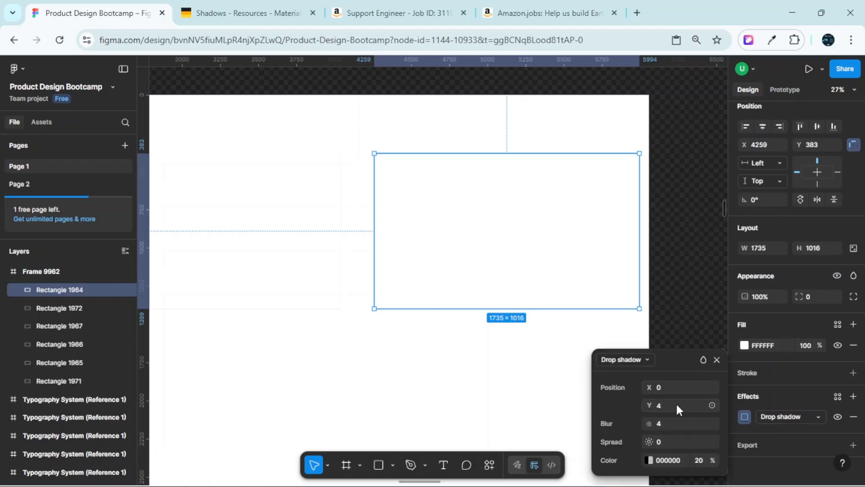
type("1")
key("Tab")
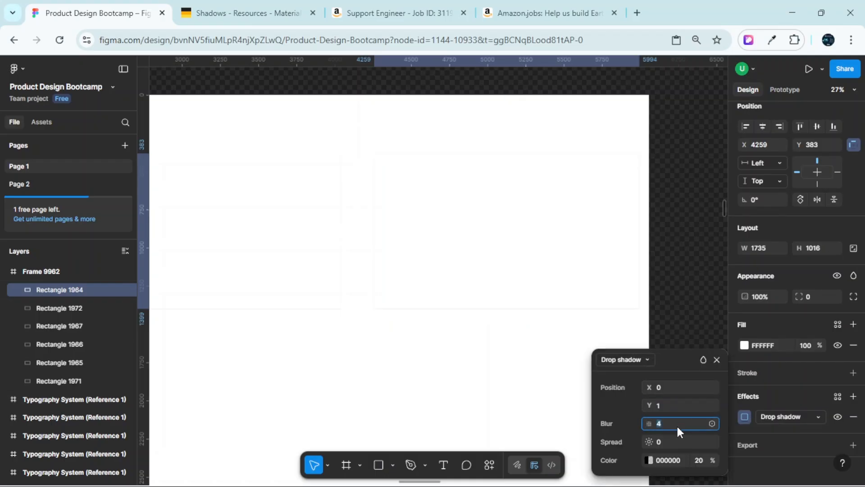
type("3")
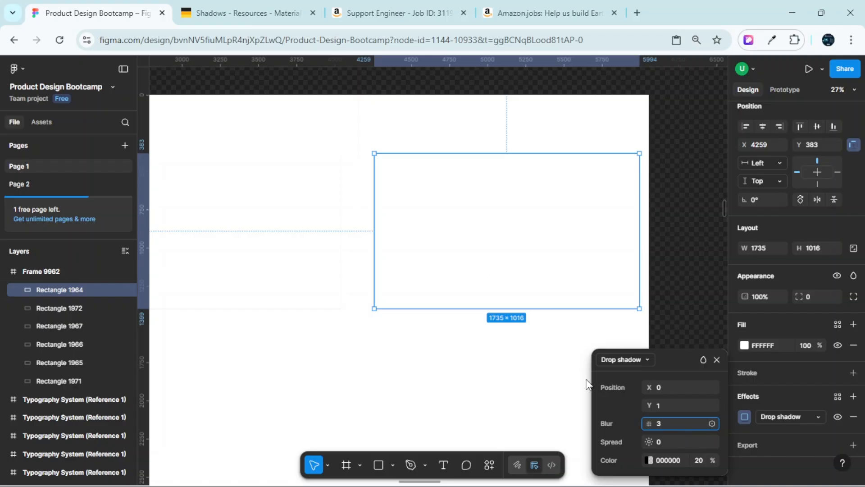
left_click(270, 6)
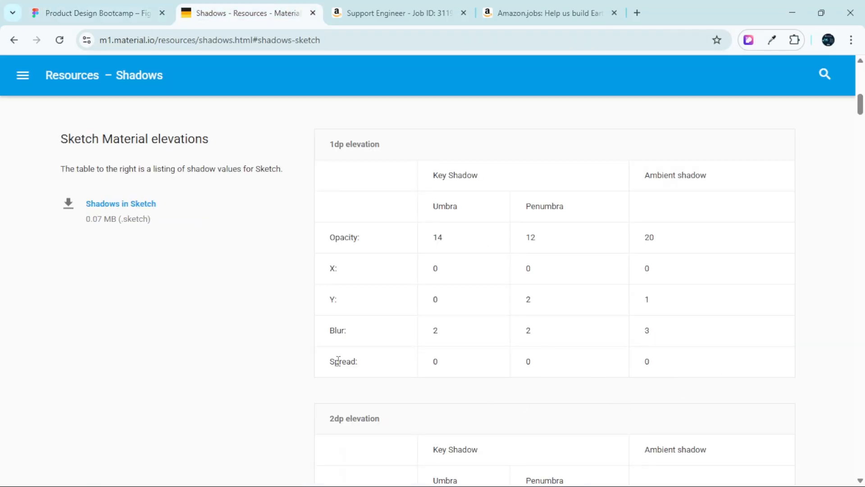
left_click(99, 13)
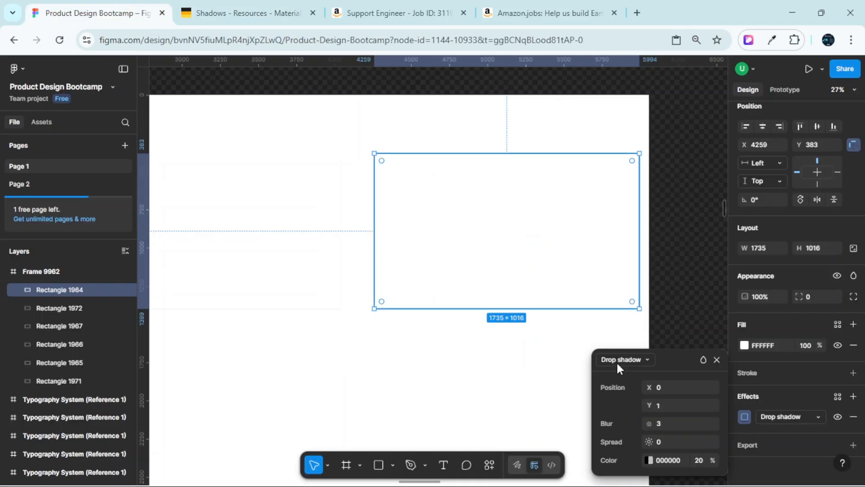
- Hide Figma's interface and examine the upper row of rectangles on the full canvas
left_click(564, 357)
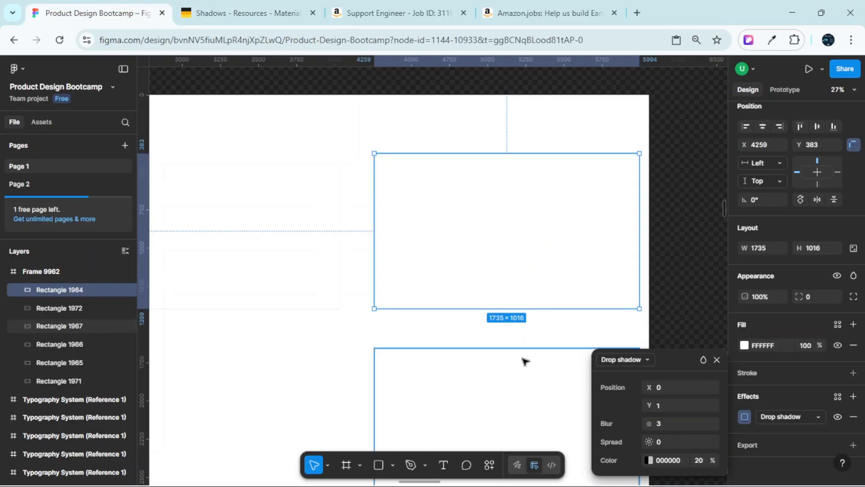
scroll(513, 365, "up", 5)
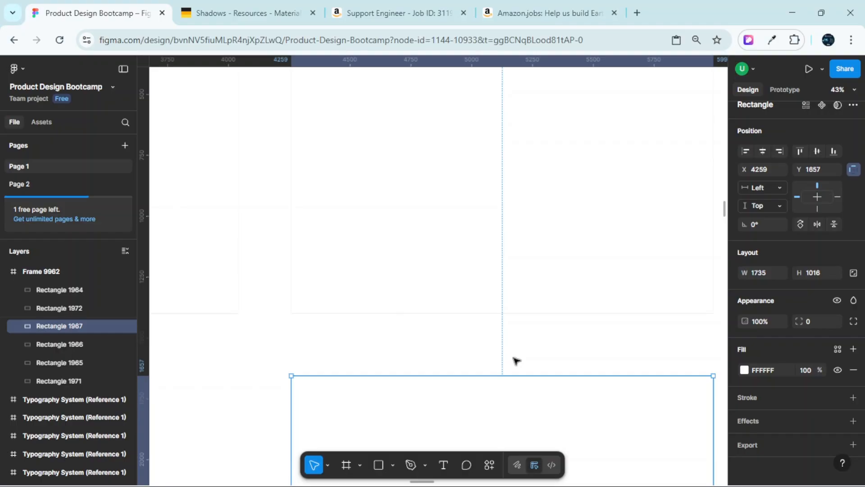
key("ctrl+backslash")
scroll(496, 340, "down", 8)
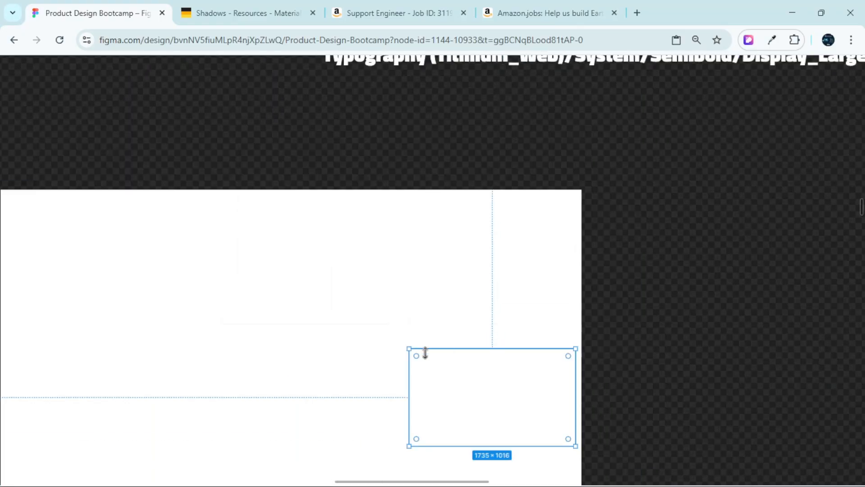
scroll(425, 353, "left", 5)
left_click(312, 274)
left_click(493, 300)
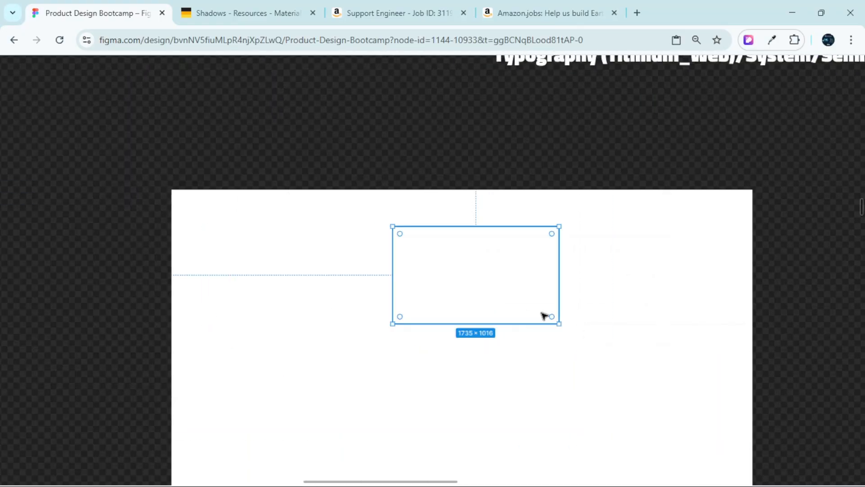
left_click(601, 301)
scroll(502, 340, "up", 5)
scroll(492, 341, "up", 3)
- Compare the shadow edges of the upper-middle and upper-right rectangles up close, without selection outlines
key("ctrl+a")
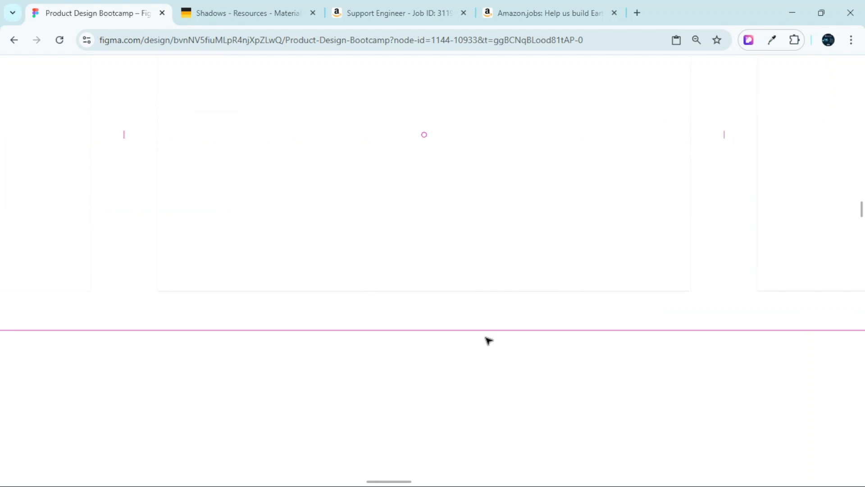
scroll(528, 383, "up", 1)
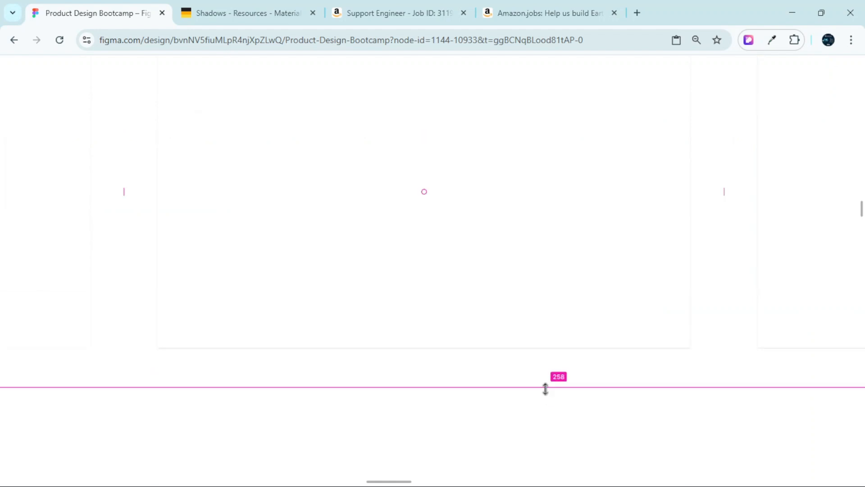
left_click_drag(545, 388, 537, 63)
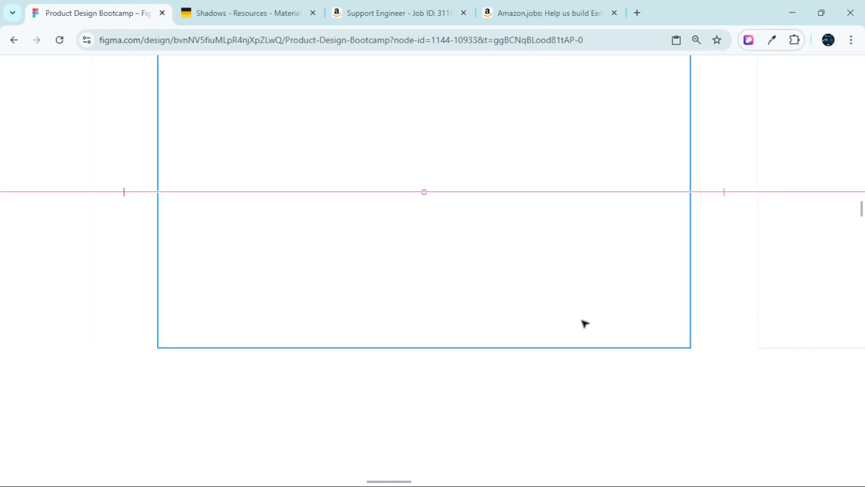
left_click(608, 401)
scroll(522, 385, "right", 3)
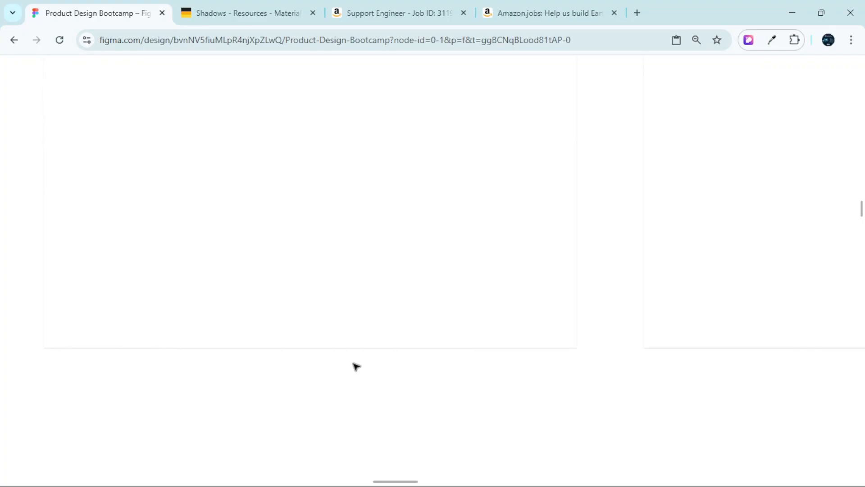
scroll(338, 367, "right", 3)
scroll(317, 368, "right", 4)
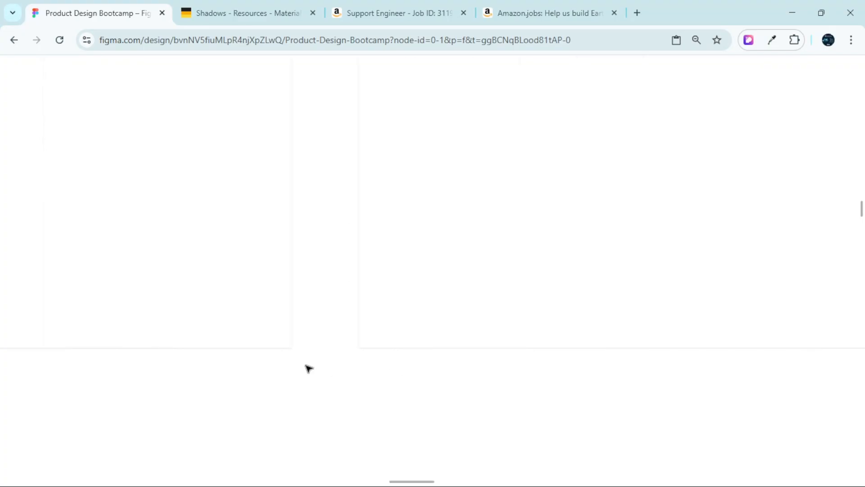
scroll(574, 361, "right", 2)
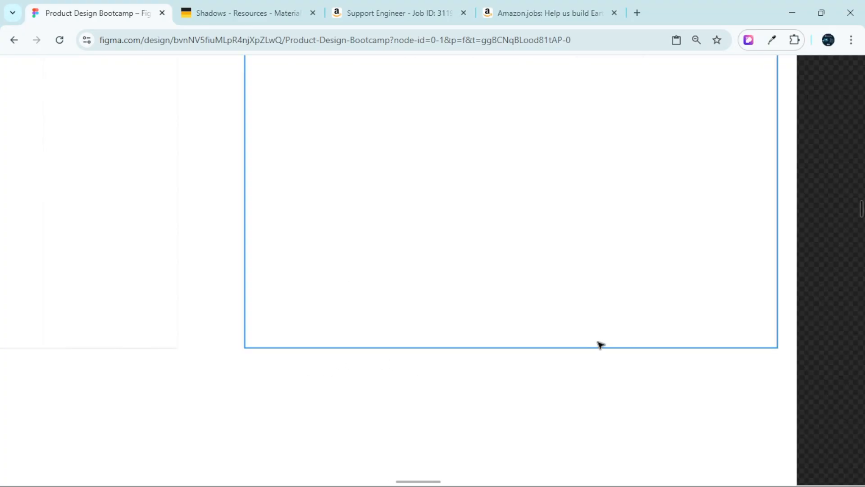
scroll(600, 345, "down", 3)
scroll(485, 381, "left", 4)
scroll(305, 121, "down", 3)
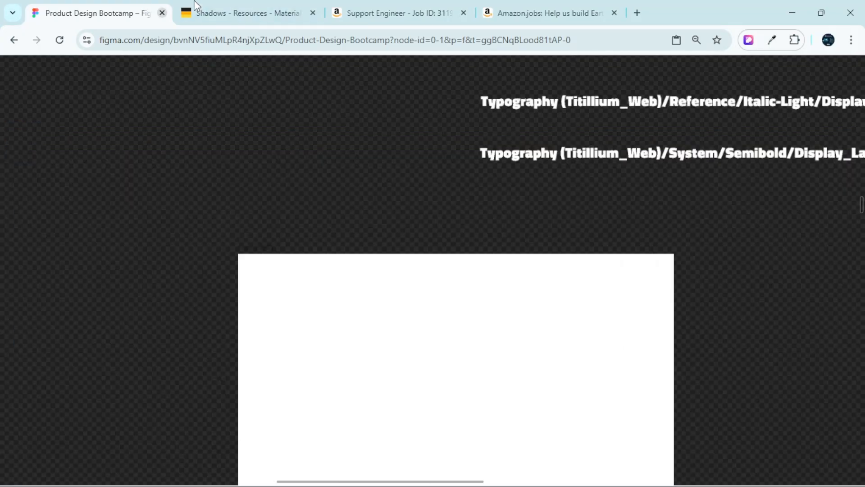
- Review the Sketch elevation tables on the Shadows page from 1dp through 24dp
left_click(253, 12)
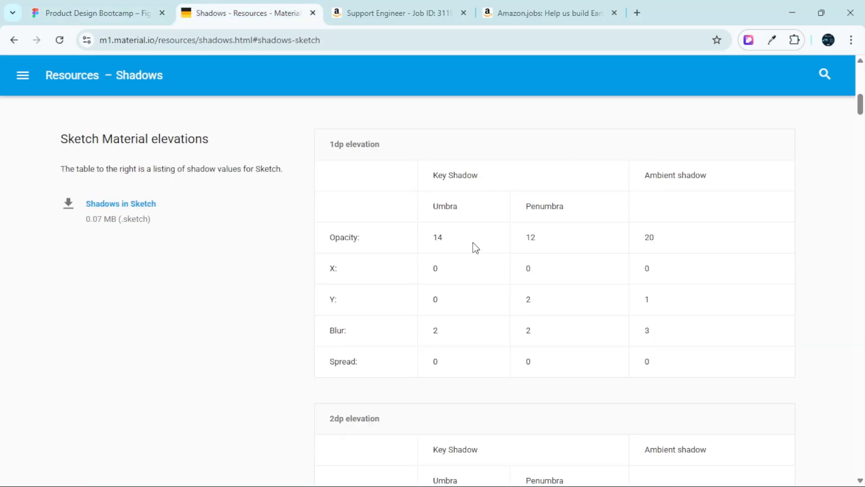
scroll(528, 200, "down", 15)
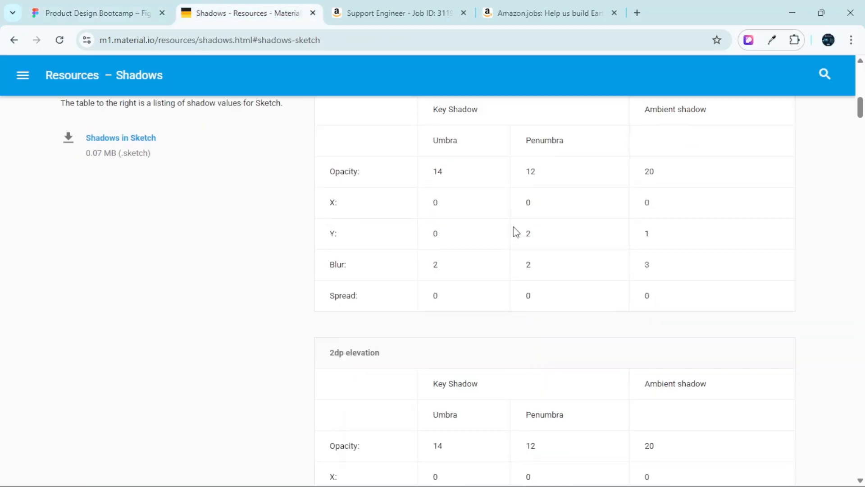
scroll(495, 262, "down", 20)
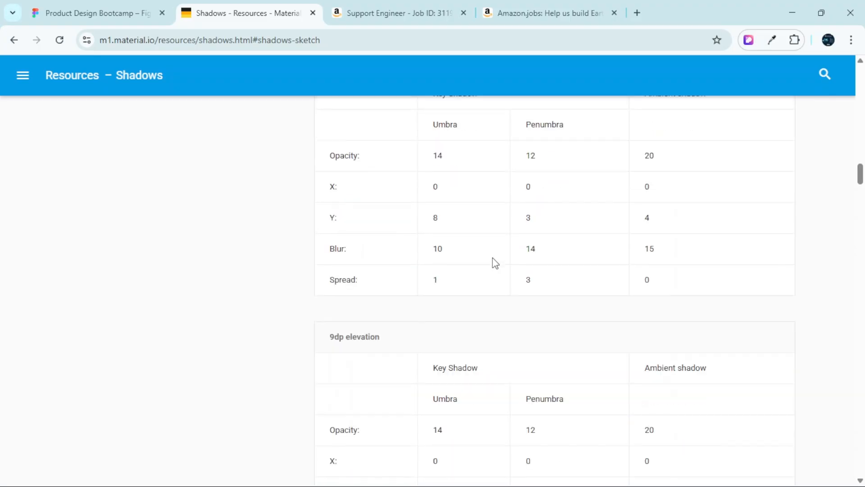
scroll(399, 248, "up", 4)
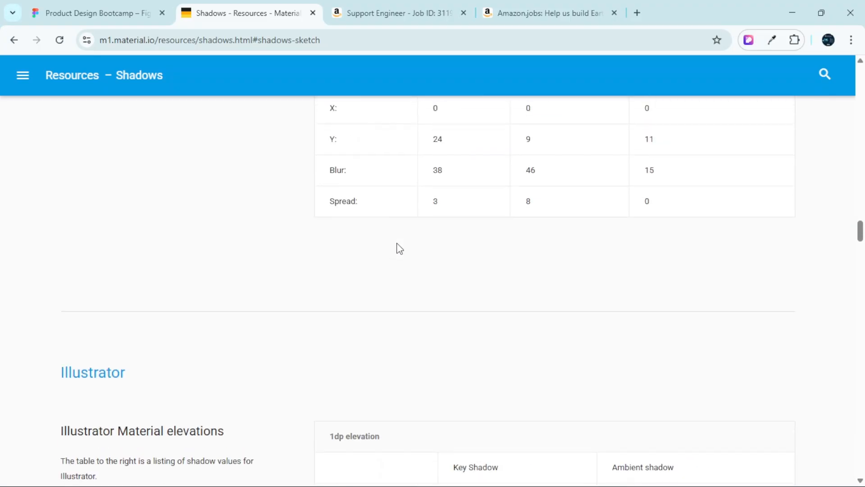
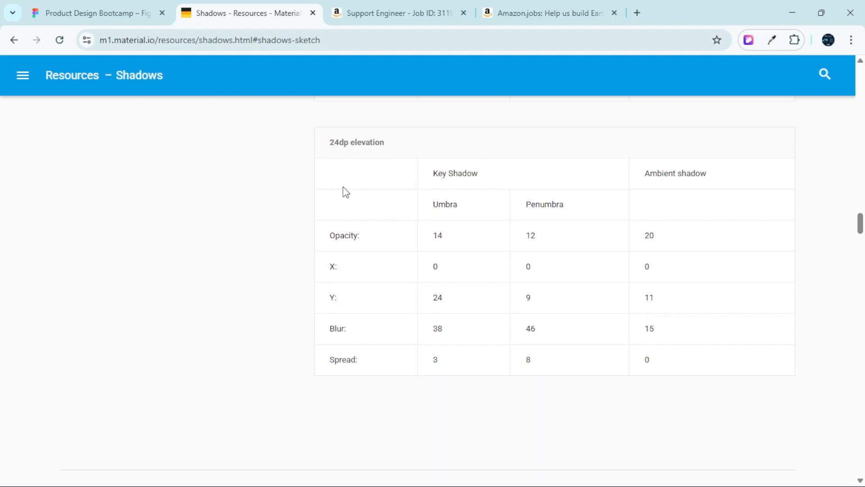
- Switch back to Figma, select the left rectangle in the second row, and show the interface again
left_click(97, 10)
scroll(431, 302, "down", 5)
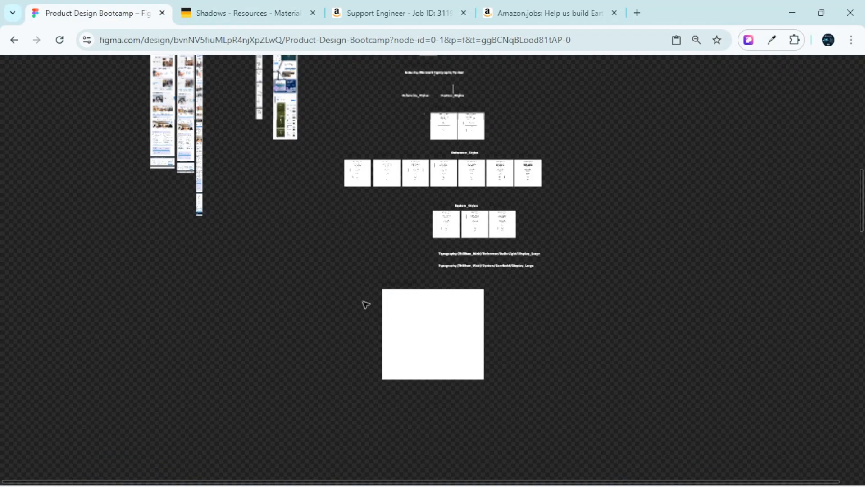
scroll(365, 303, "up", 10)
scroll(536, 203, "up", 4)
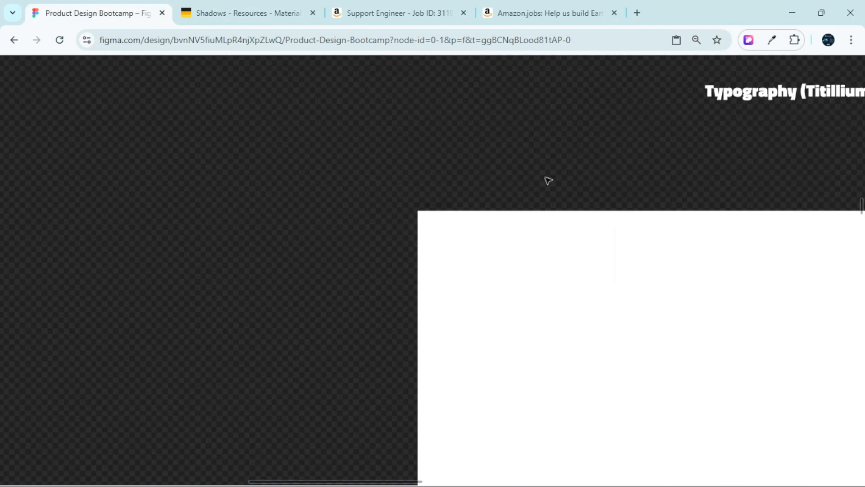
left_click(511, 277)
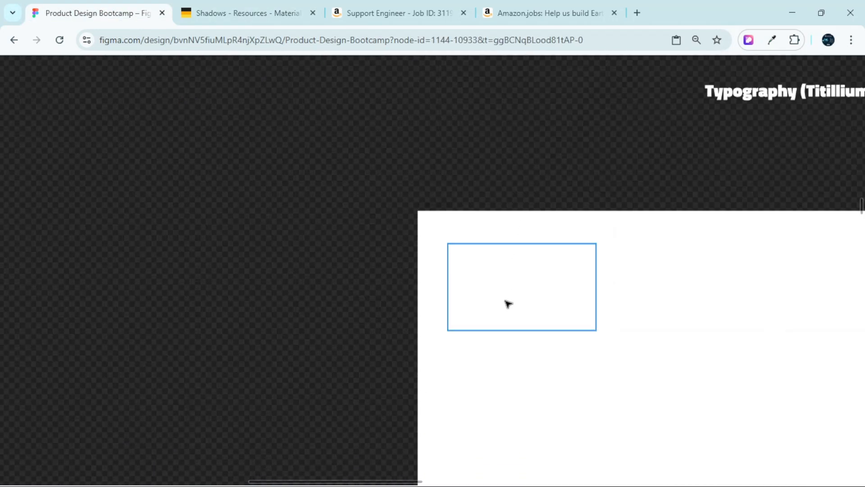
left_click(593, 365)
scroll(576, 354, "right", 3)
scroll(518, 315, "down", 3)
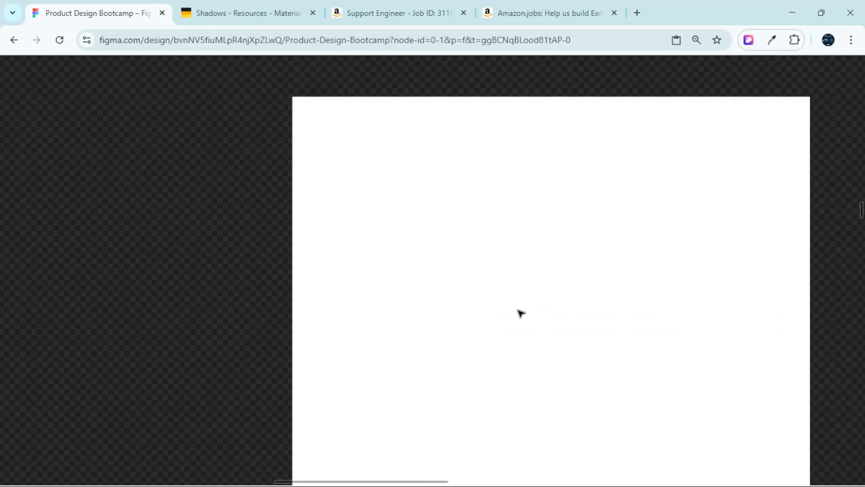
left_click(498, 294)
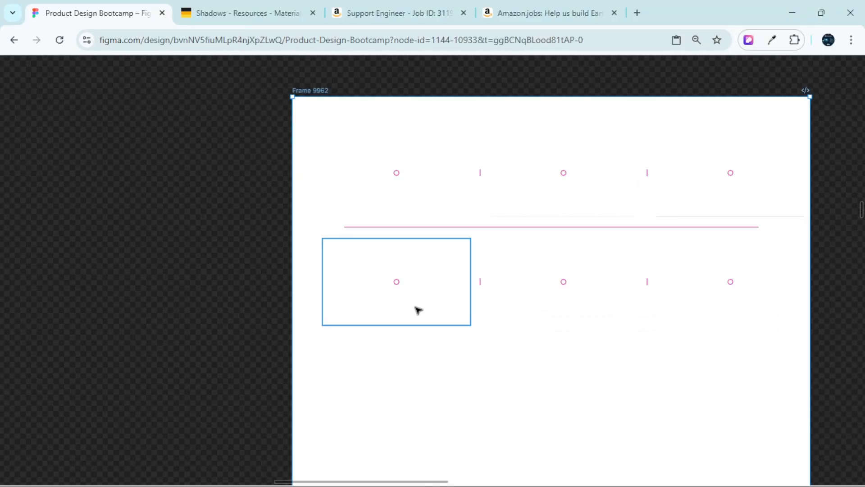
key("ctrl+z")
left_click(414, 306)
scroll(557, 291, "right", 3)
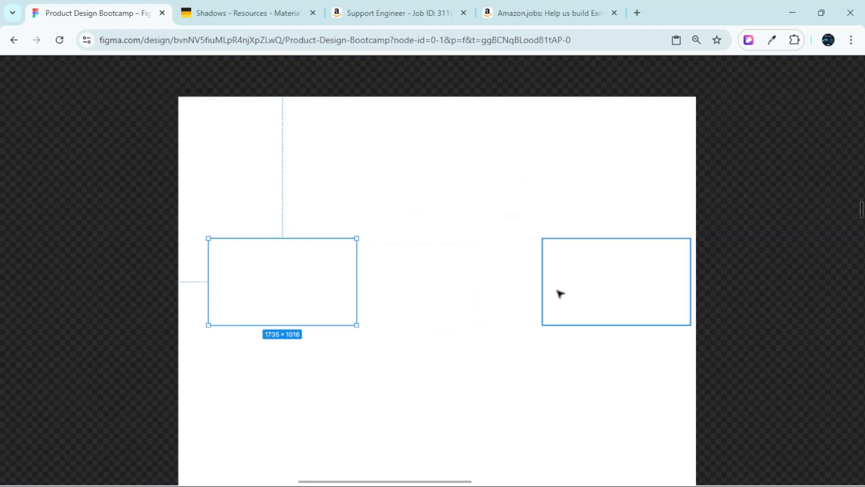
key("ctrl+backslash")
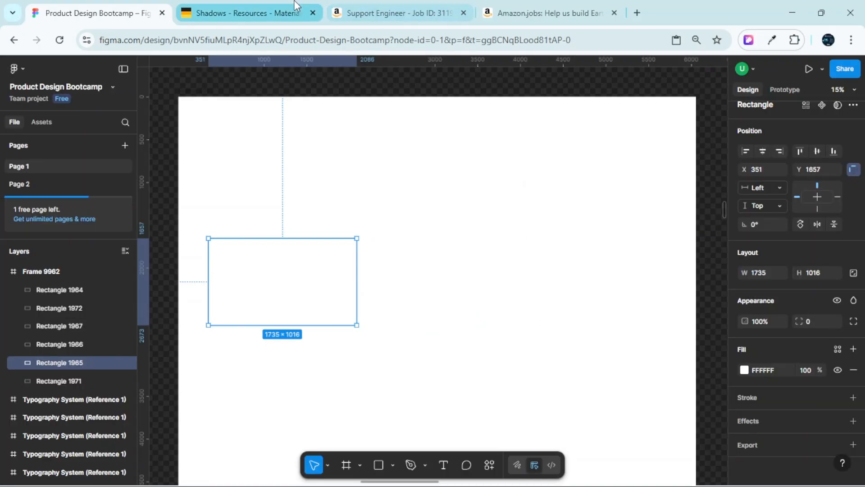
- Look up the 24dp umbra opacity on the Shadows page, and give the second row's left rectangle in Figma a drop shadow at 14% opacity
left_click(250, 6)
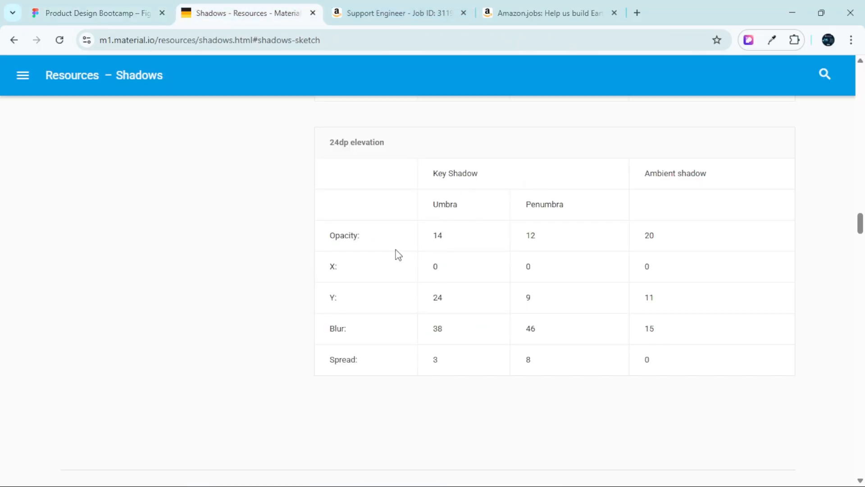
left_click(97, 12)
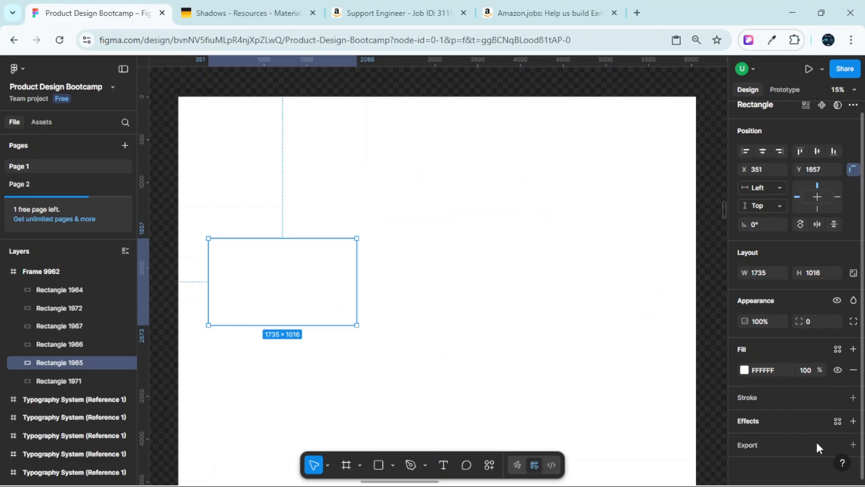
left_click(852, 421)
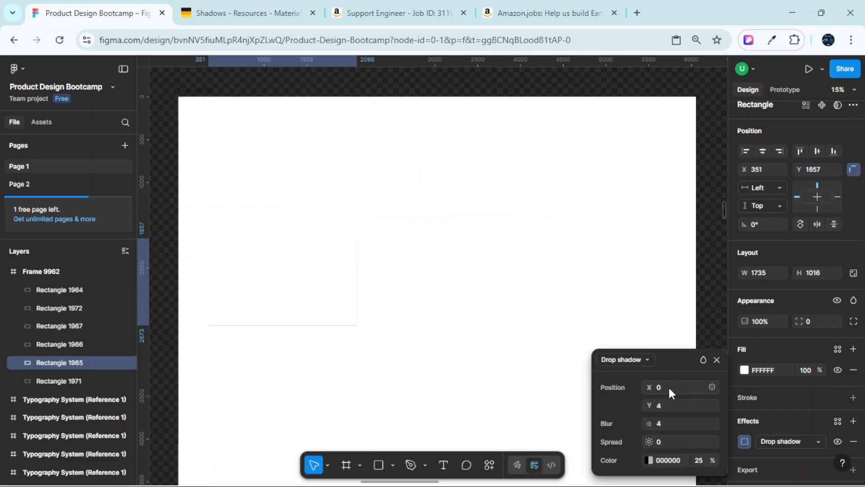
left_click(697, 460)
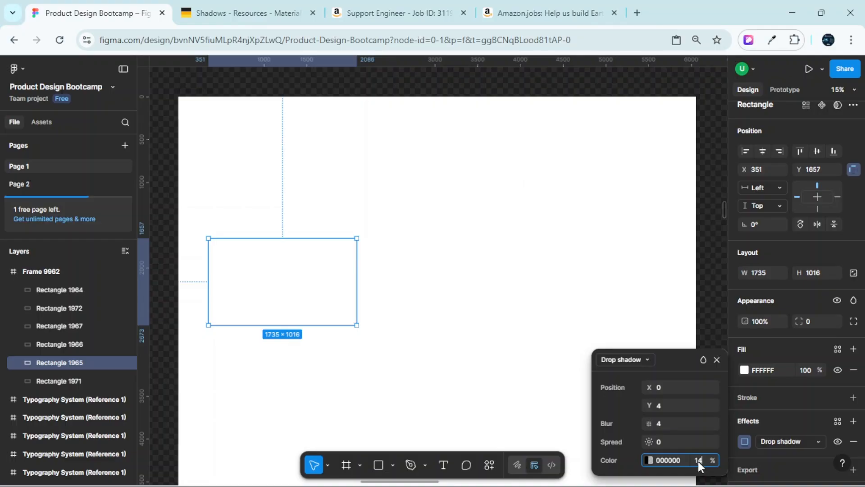
key("Return")
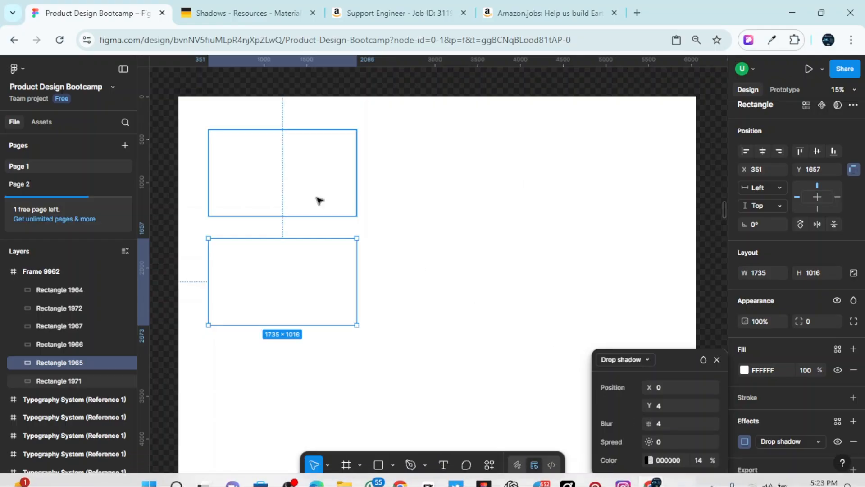
- Look up the 24dp umbra values on the Shadows page, and set the left rectangle's drop shadow in Figma to Y 24, blur 38, spread 3
left_click(210, 7)
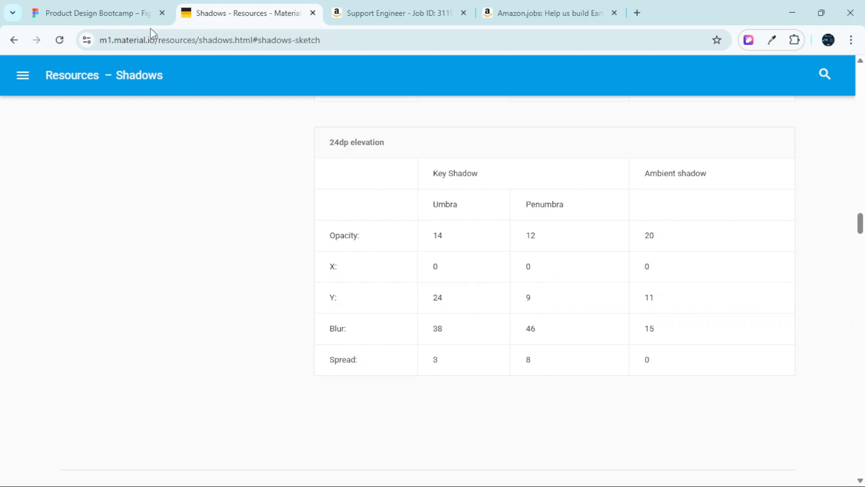
left_click(151, 12)
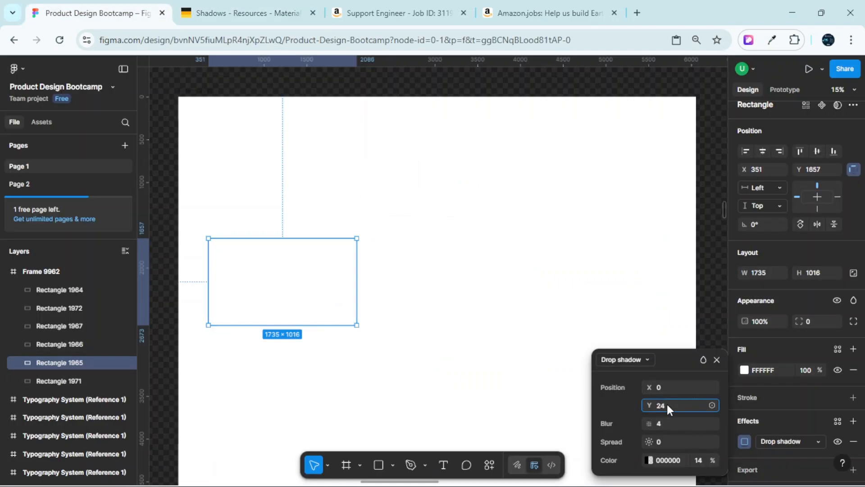
left_click(253, 13)
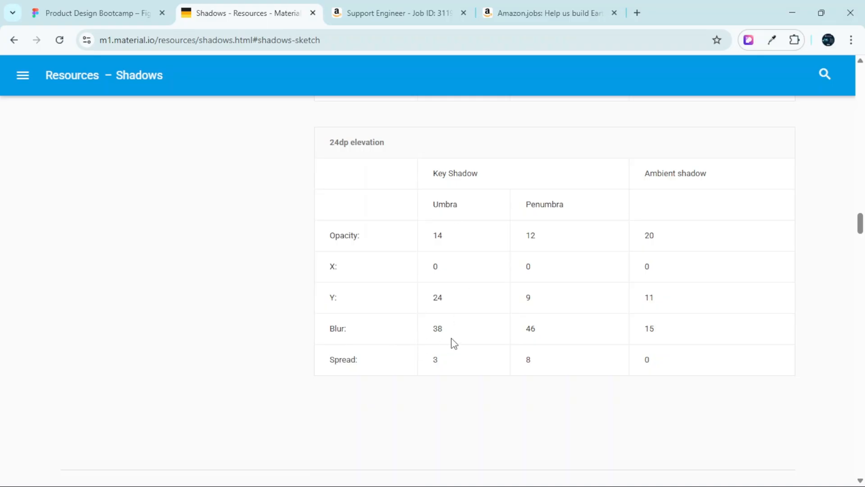
left_click(104, 13)
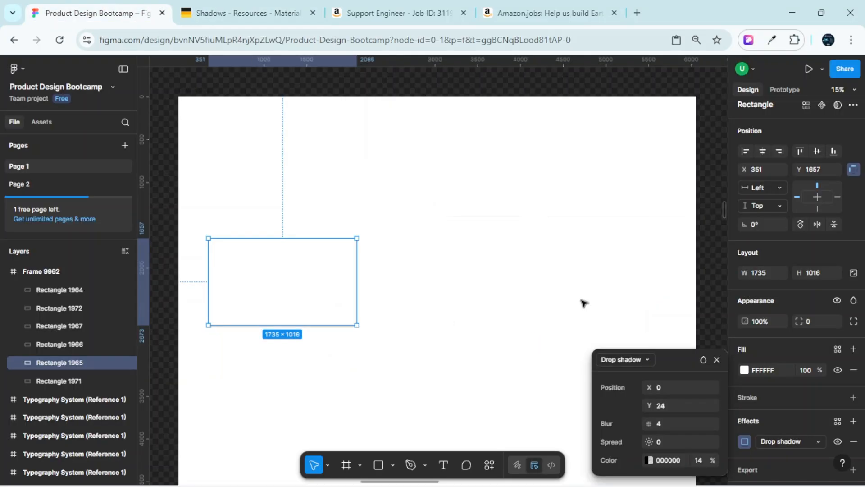
left_click(667, 427)
type("38")
left_click(662, 440)
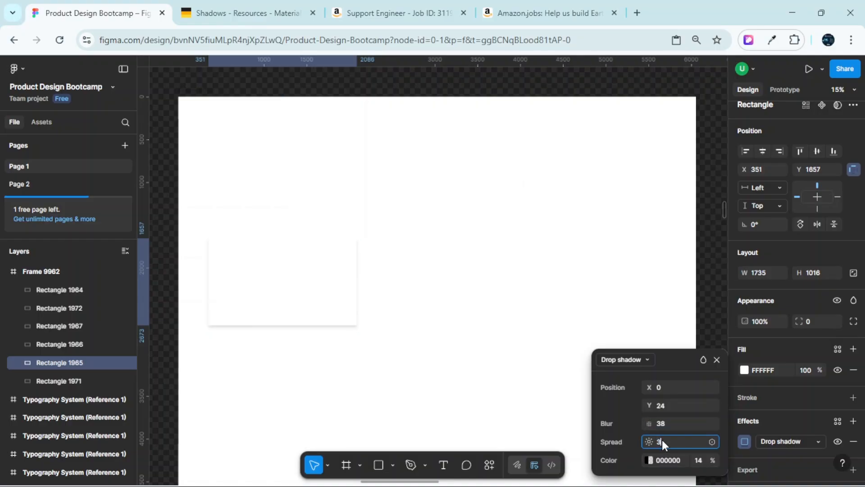
type("3")
left_click(373, 386)
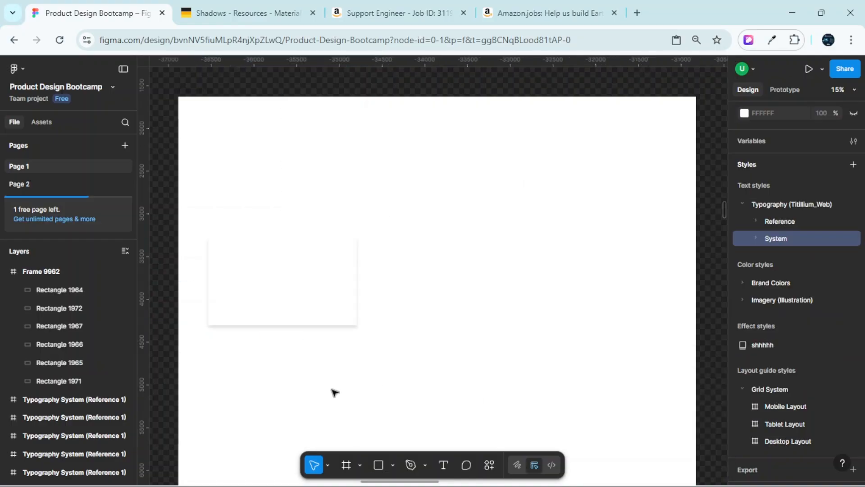
- Examine the drop shadow around the second row's left rectangle up close and from further out, without its selection outline
scroll(334, 392, "left", 3)
scroll(340, 388, "up", 3)
scroll(366, 384, "up", 2)
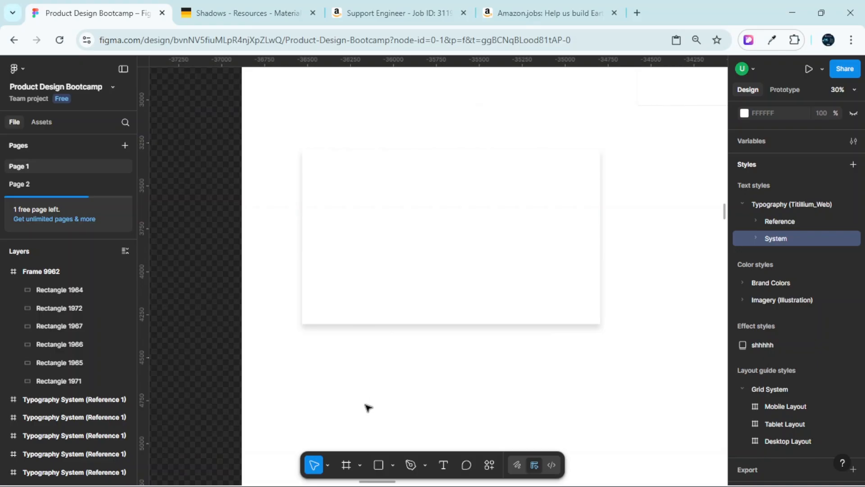
scroll(380, 388, "down", 2)
scroll(493, 408, "up", 3)
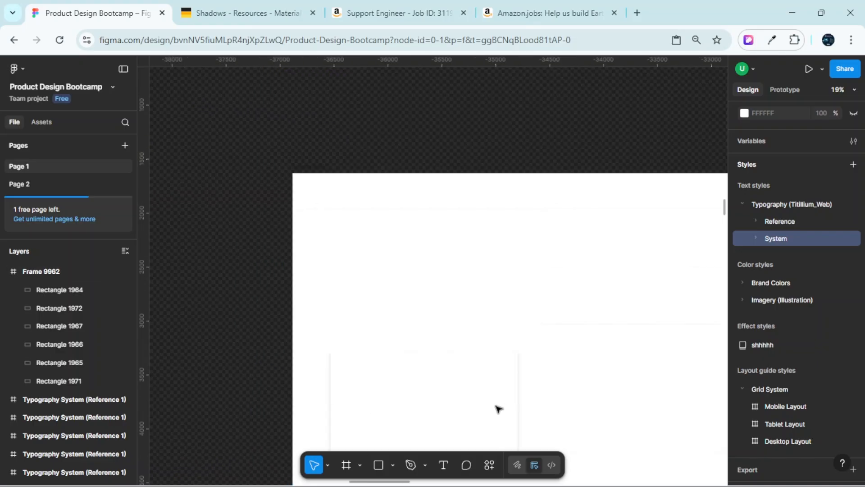
scroll(498, 409, "down", 3)
scroll(550, 341, "right", 3)
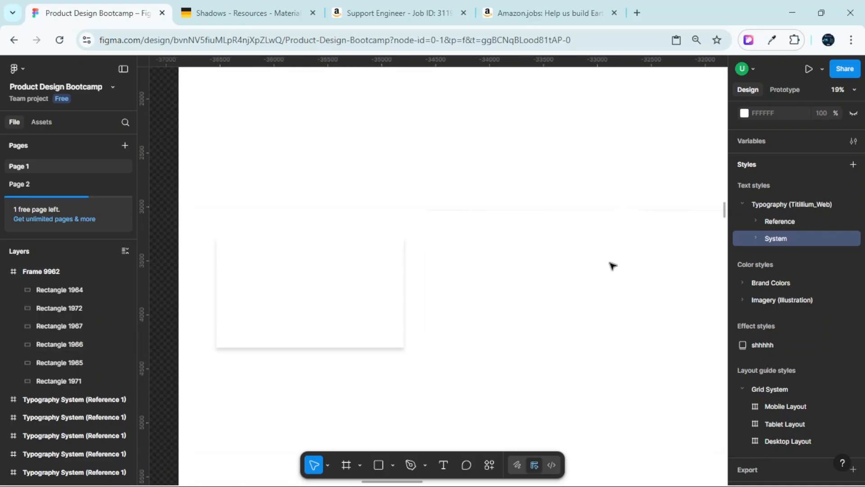
scroll(431, 263, "left", 2)
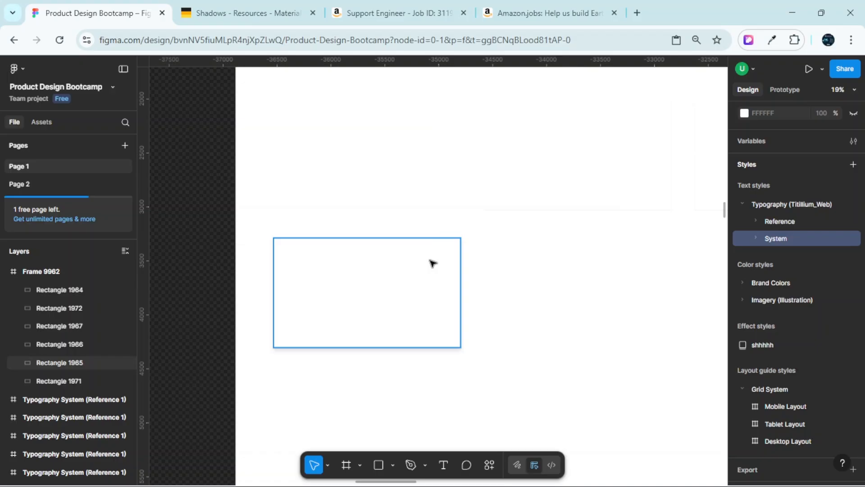
left_click(392, 319)
left_click(444, 385)
scroll(446, 390, "up", 3)
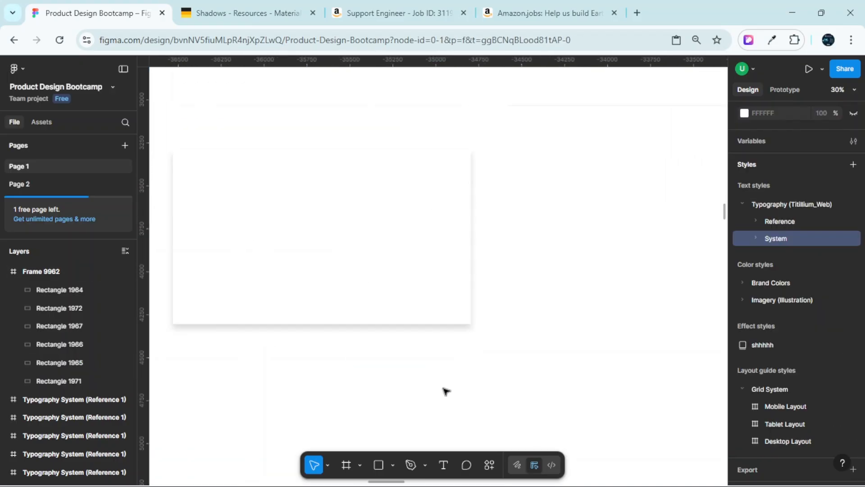
- Look up the 24dp penumbra opacity on the Shadows page, and give the second row's middle rectangle in Figma a drop shadow at 12% opacity
left_click(247, 12)
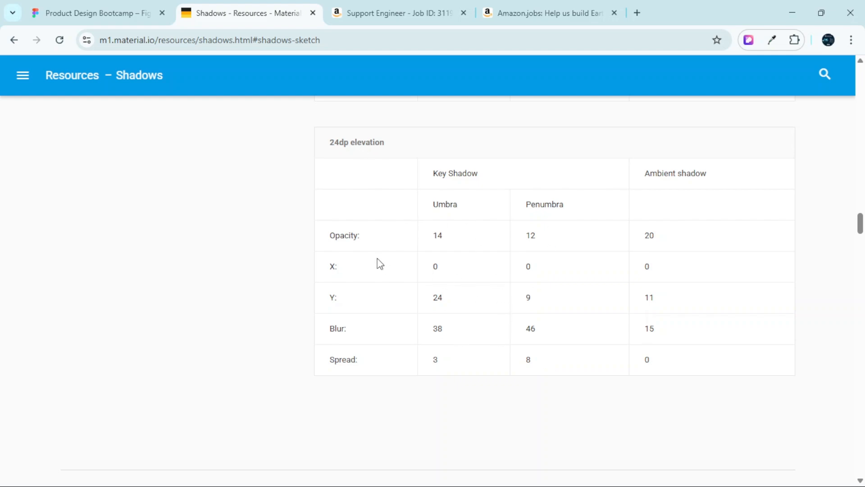
left_click(103, 11)
scroll(523, 248, "right", 3)
left_click(519, 258)
scroll(519, 257, "down", 3)
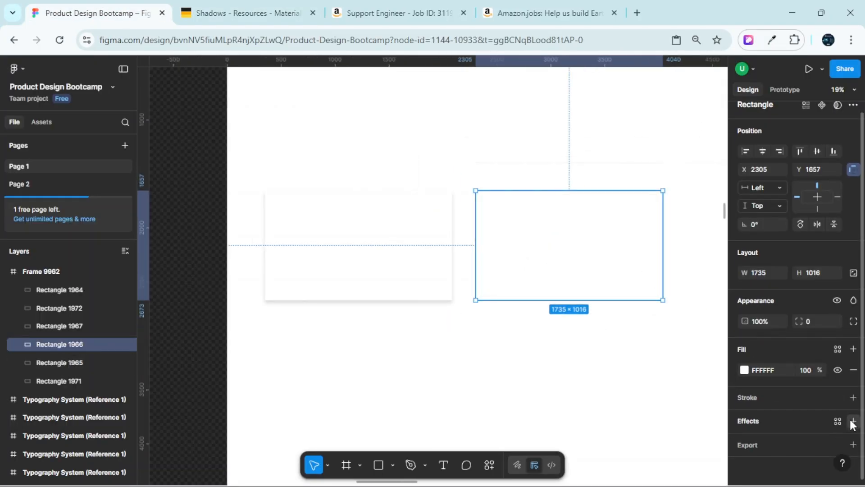
left_click(852, 420)
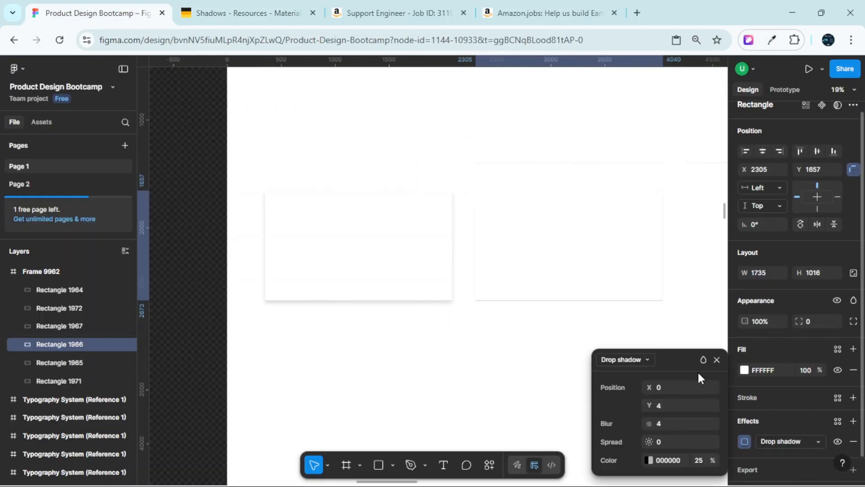
left_click(694, 460)
type("12")
key("Return")
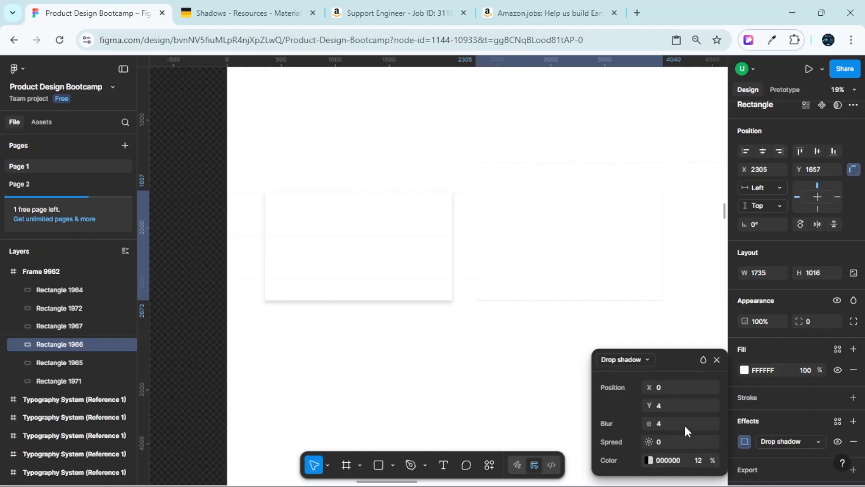
- Look up the remaining 24dp penumbra values, and set the middle rectangle's drop shadow in Figma to Y 9, blur 46, spread 8
left_click(248, 12)
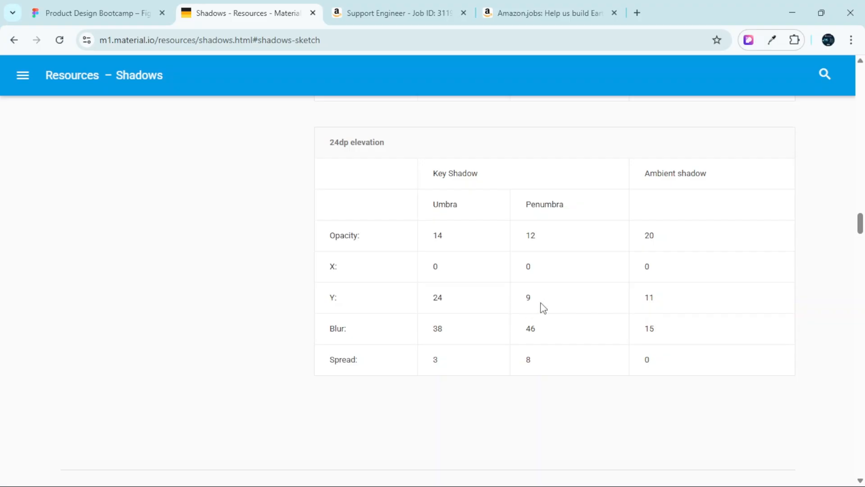
left_click(131, 10)
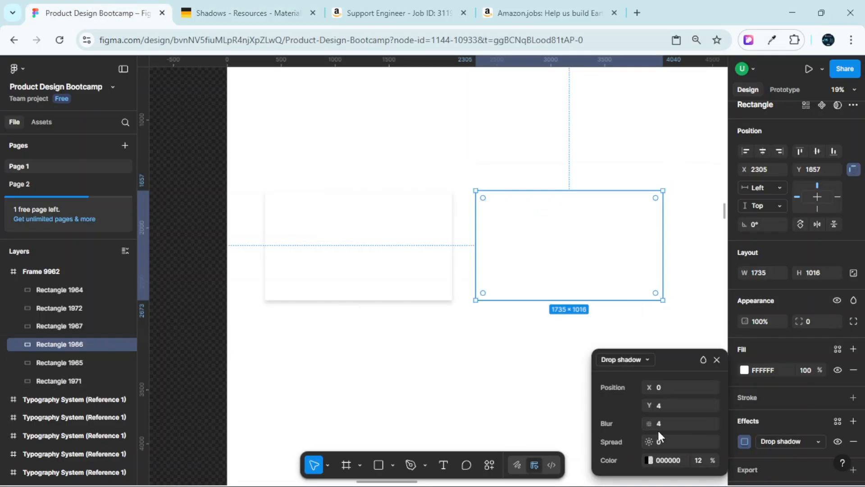
left_click(668, 407)
type("9")
left_click(668, 426)
type("46")
key("Return")
left_click(243, 12)
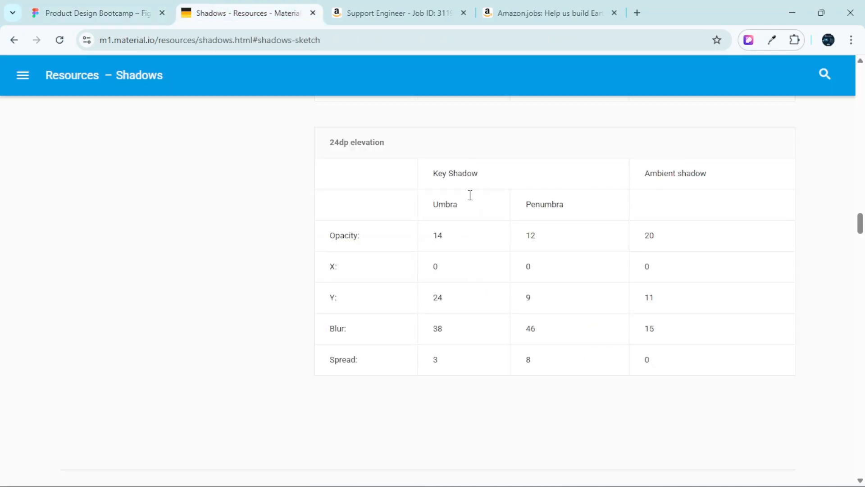
left_click(141, 12)
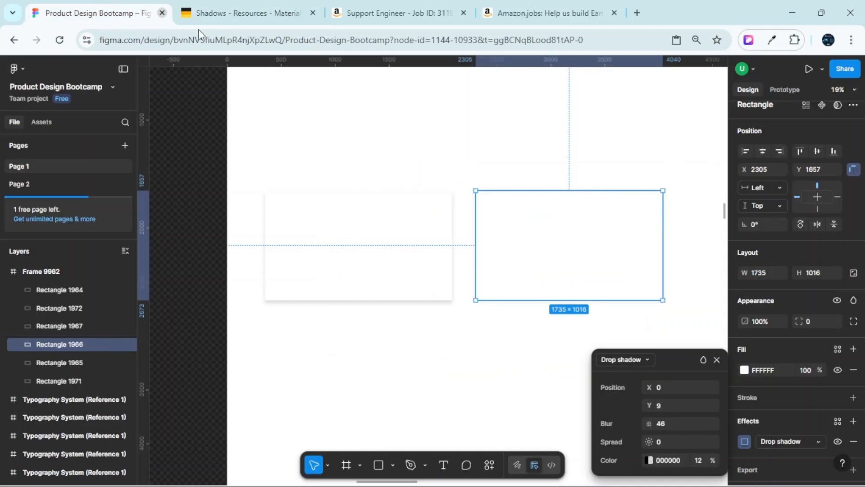
left_click(680, 442)
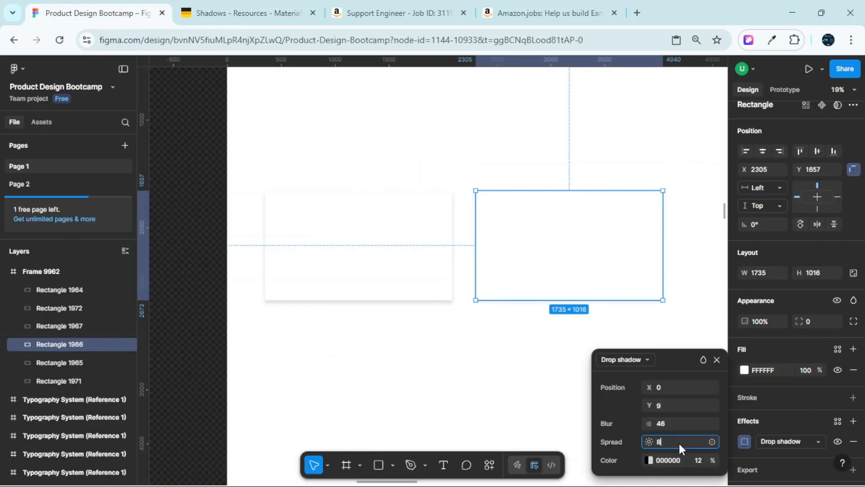
key("Return")
left_click(504, 367)
- Look up the 24dp ambient opacity on the Shadows page, and give the second row's right rectangle in Figma a drop shadow at 20% opacity
scroll(504, 367, "up", 3)
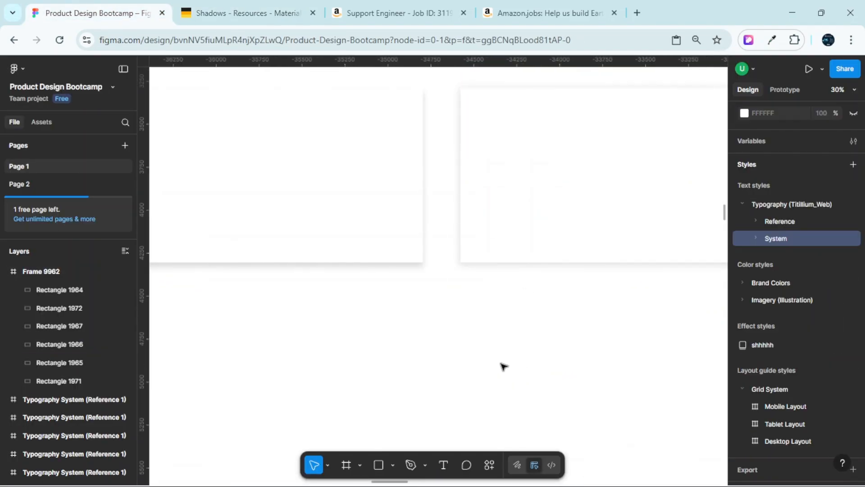
scroll(503, 366, "up", 3)
scroll(495, 367, "down", 3)
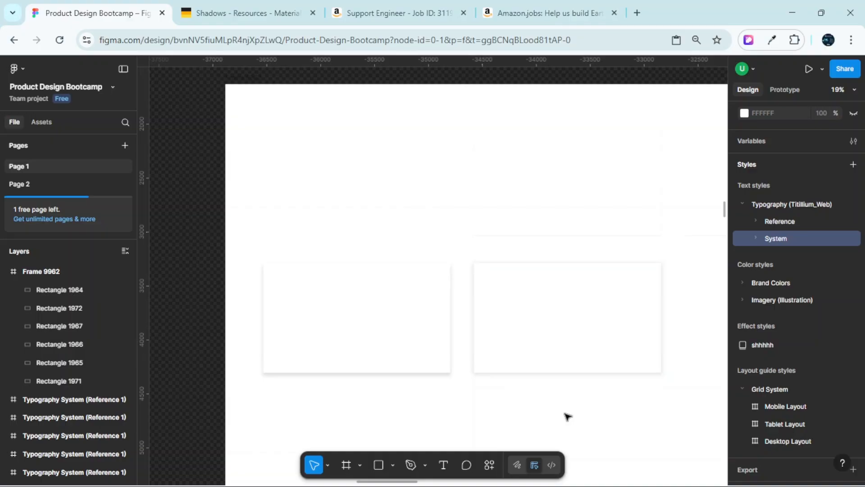
scroll(568, 416, "right", 2)
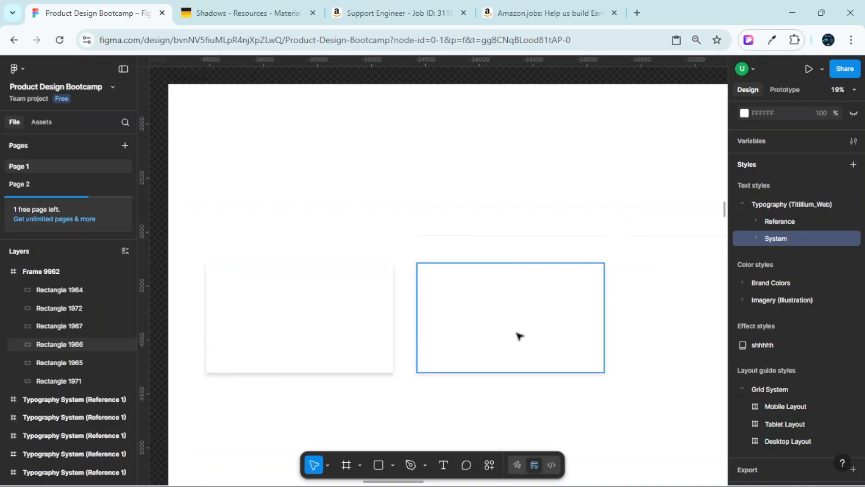
scroll(602, 399, "right", 6)
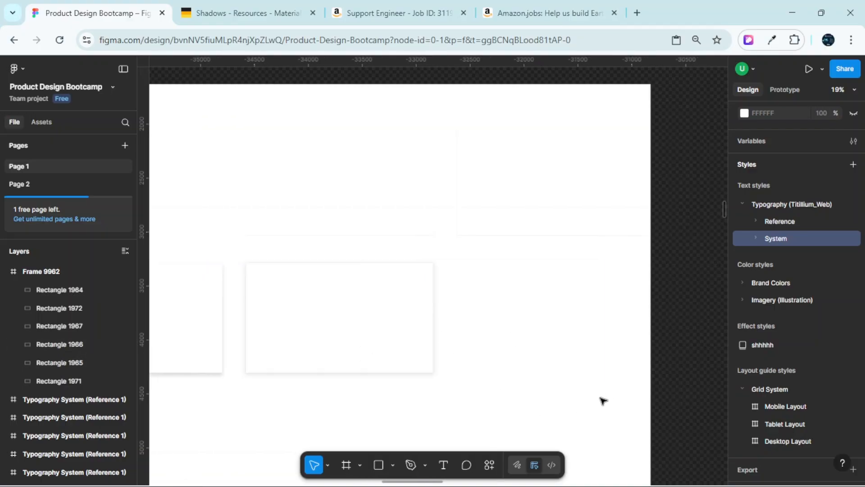
left_click(512, 288)
left_click(253, 14)
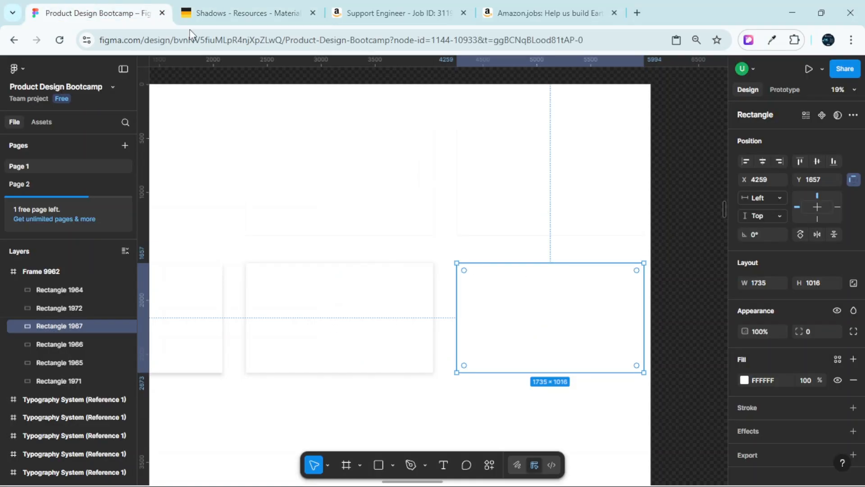
left_click(91, 11)
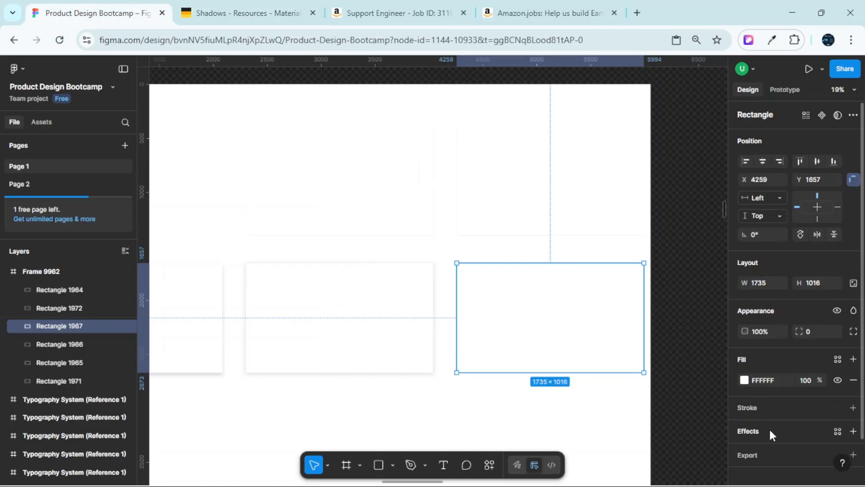
left_click(852, 431)
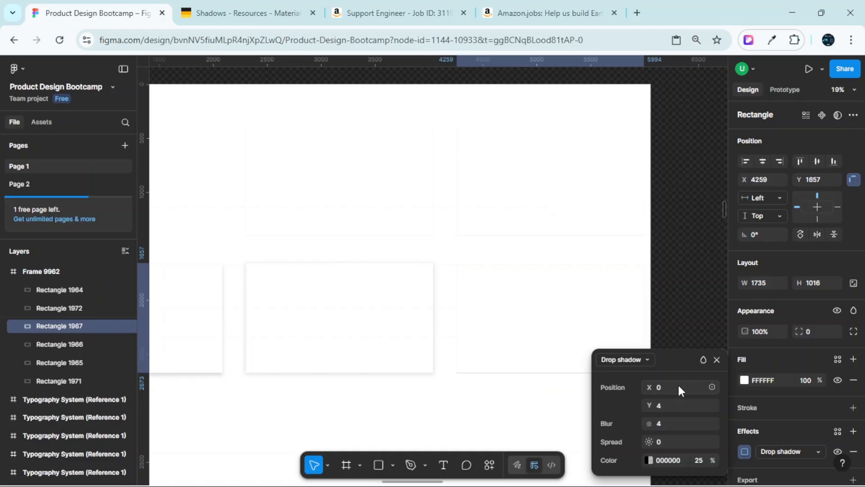
left_click(701, 459)
type("2")
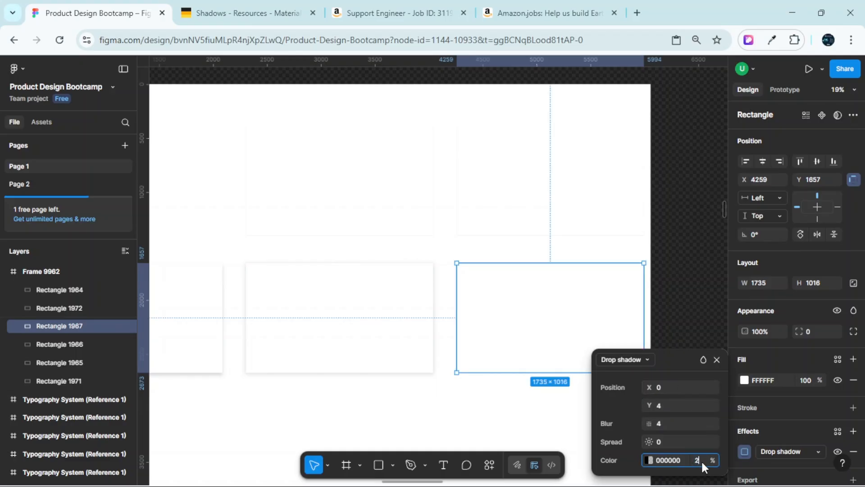
type("0")
- Look up the remaining 24dp ambient values, set the right rectangle's drop shadow in Figma to Y 11 and blur 15, and close the shadow settings
left_click(246, 13)
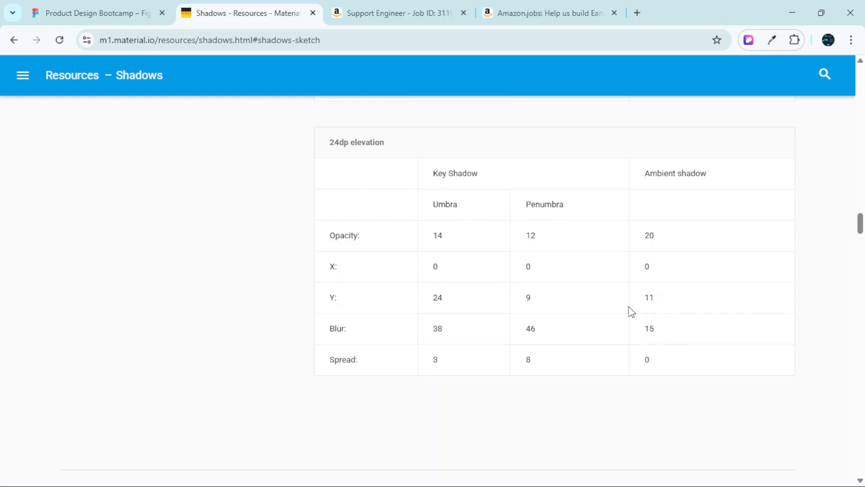
left_click(92, 13)
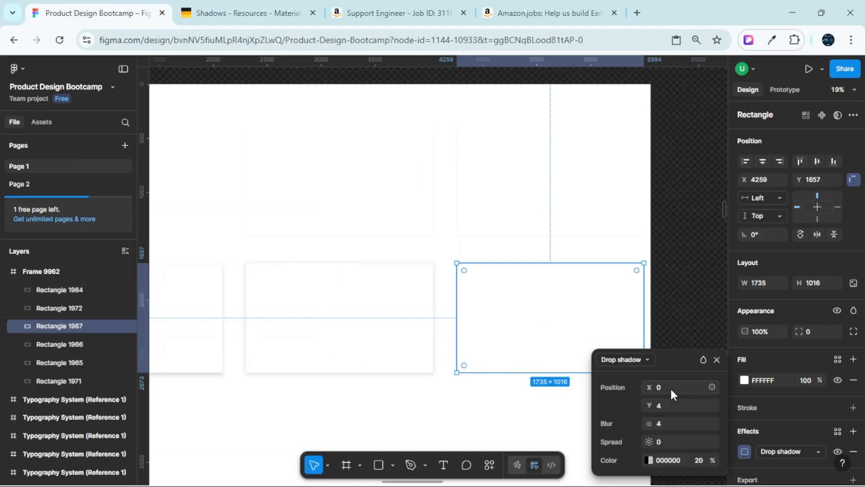
type("11")
left_click(663, 417)
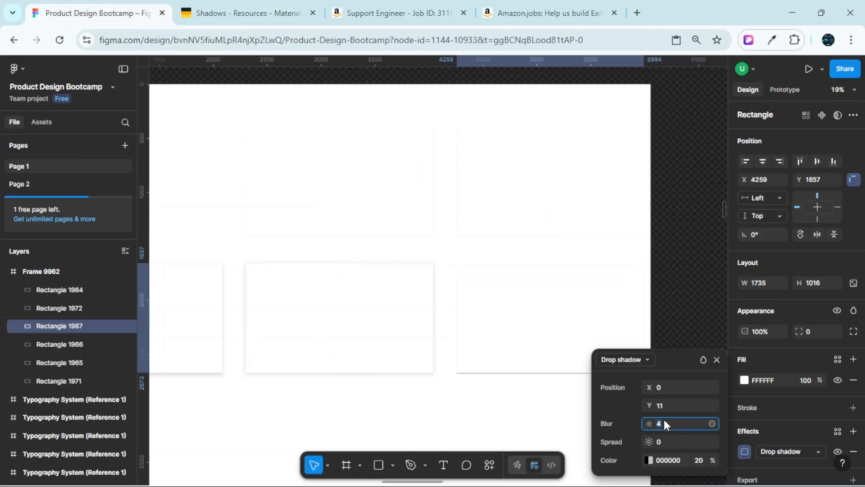
type("15")
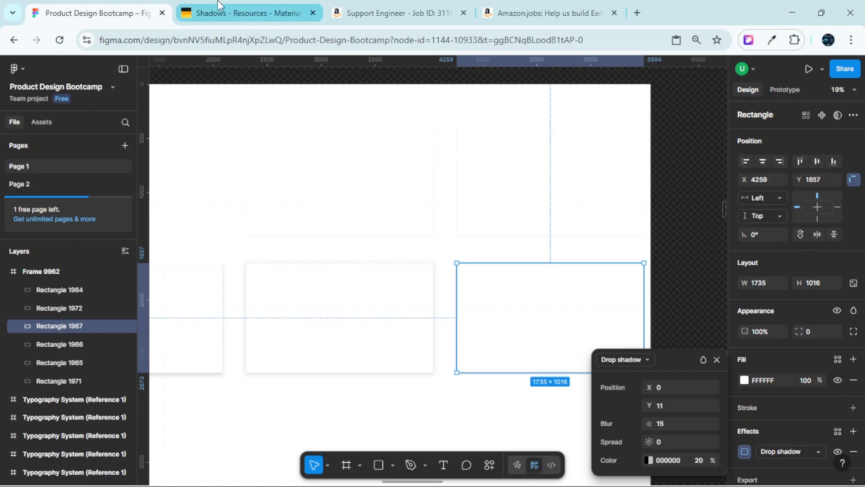
left_click(244, 13)
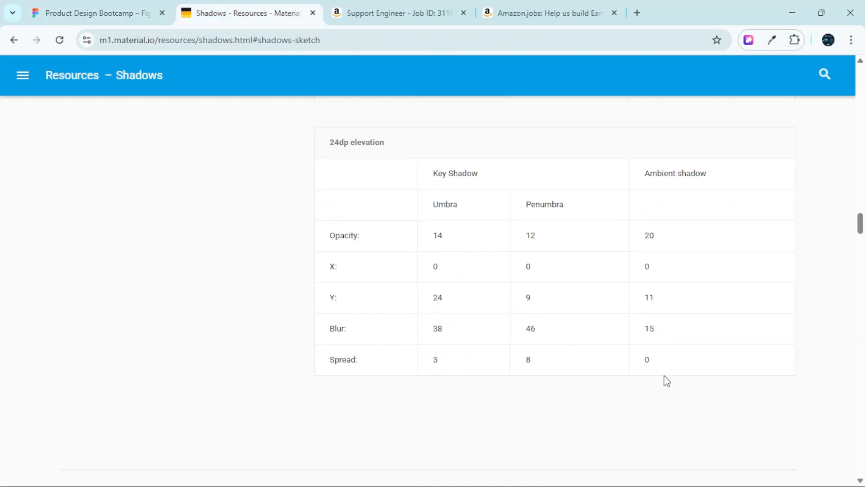
left_click(113, 13)
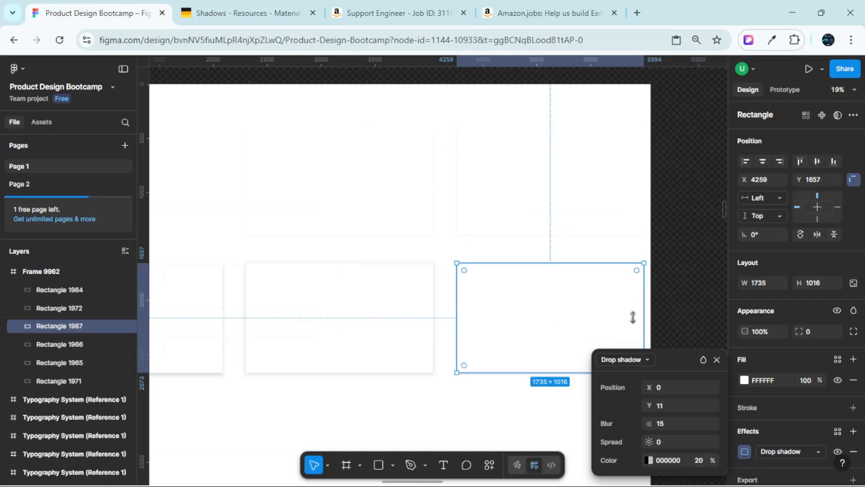
left_click(716, 359)
left_click(585, 416)
- Compare the shadows of the three second-row rectangles with the 24dp elevation table on the Shadows page
scroll(588, 415, "left", 3)
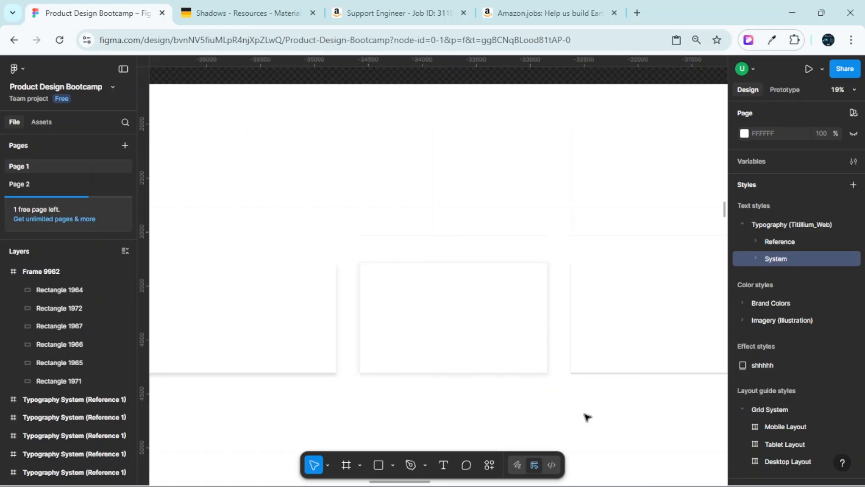
scroll(587, 415, "down", 3)
scroll(587, 416, "down", 2)
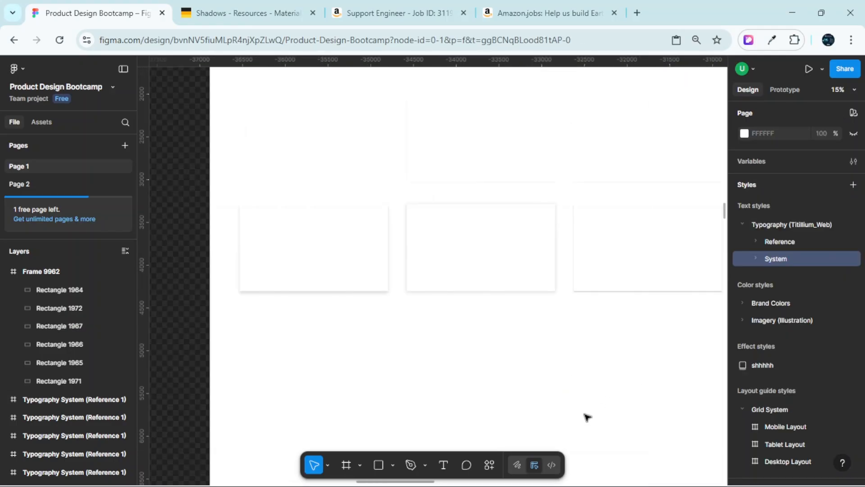
left_click(218, 4)
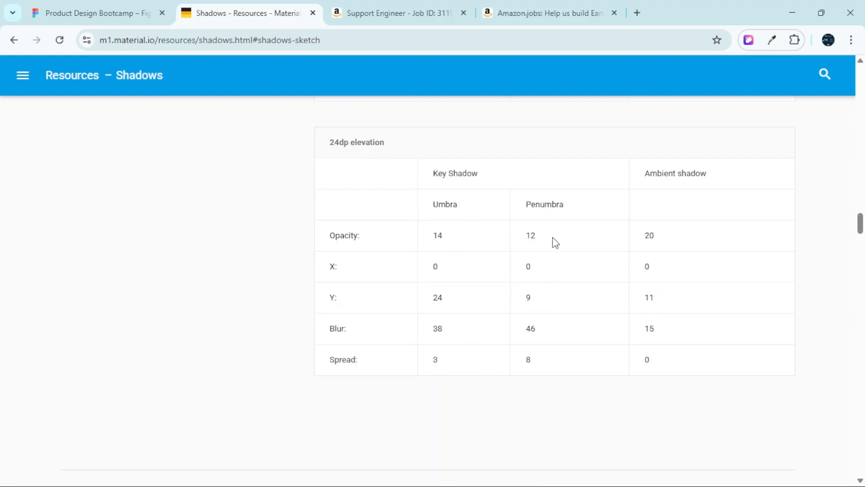
left_click(123, 11)
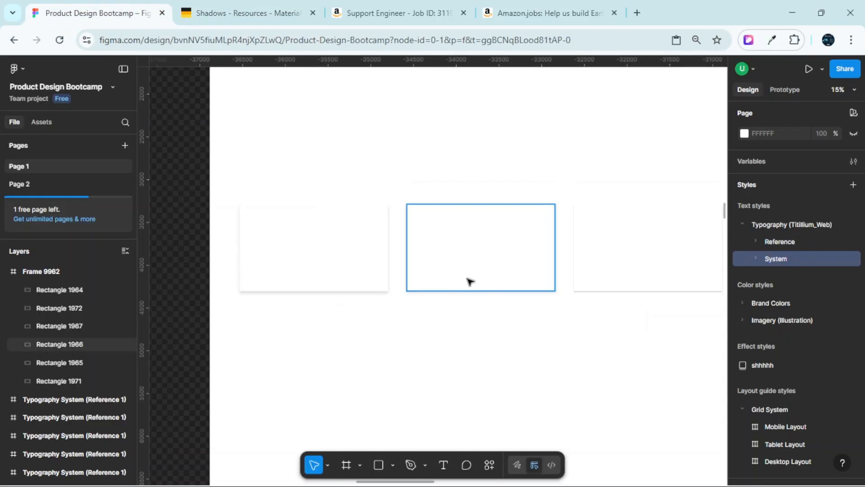
left_click(342, 273)
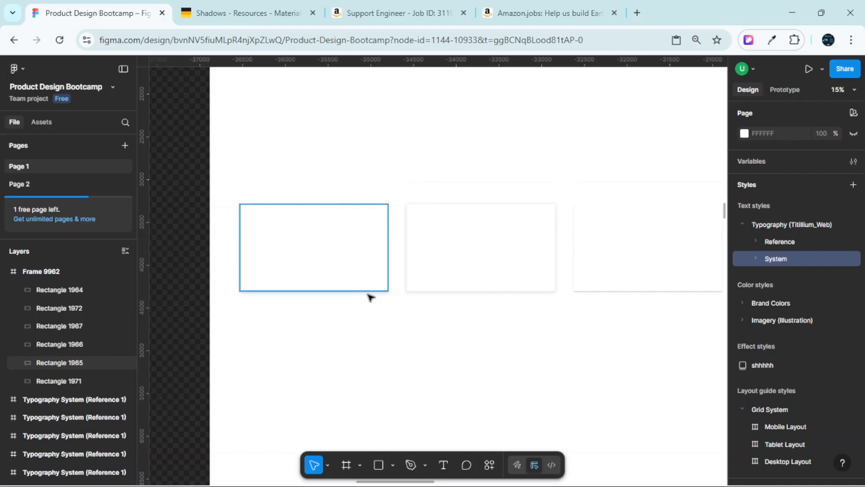
left_click(492, 287)
left_click(594, 267)
left_click(579, 363)
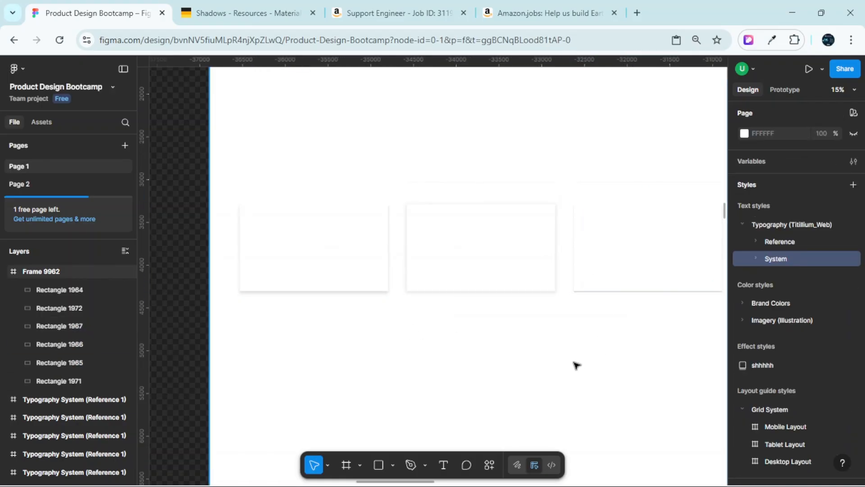
- Switch to the Material shadows page and examine the Sketch elevation tables from 1dp to 24dp
left_click(243, 12)
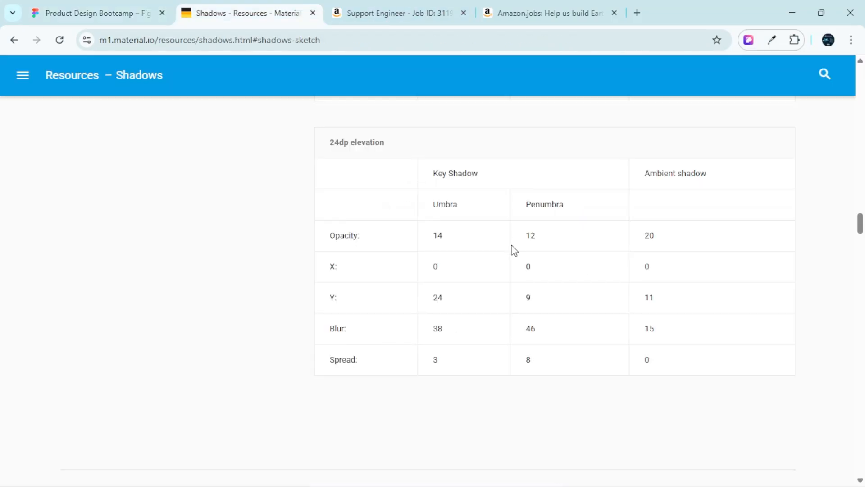
scroll(515, 251, "up", 20)
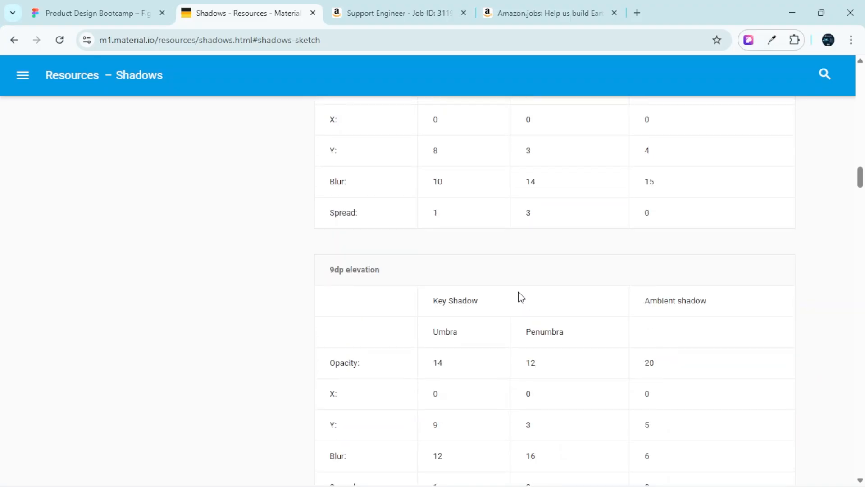
scroll(521, 298, "up", 8)
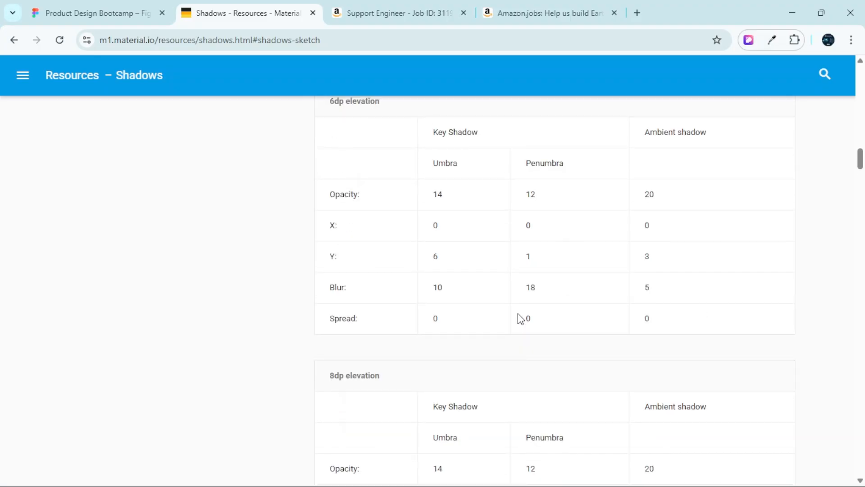
scroll(518, 313, "up", 3)
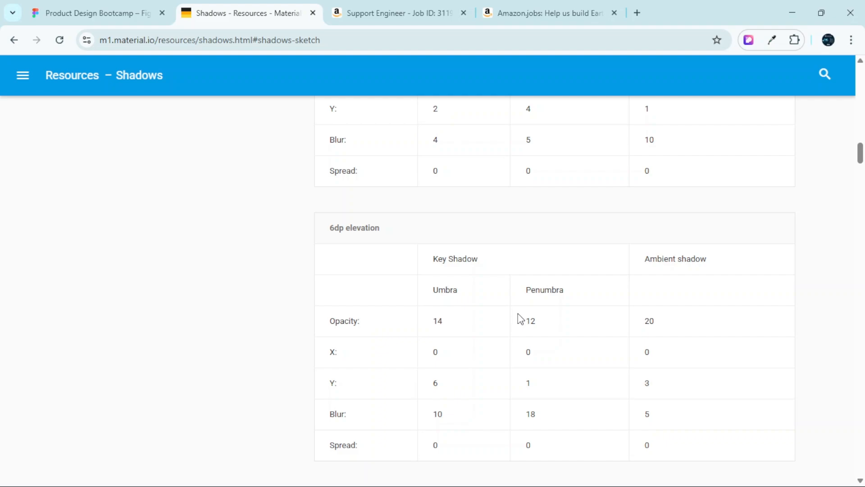
scroll(509, 342, "up", 20)
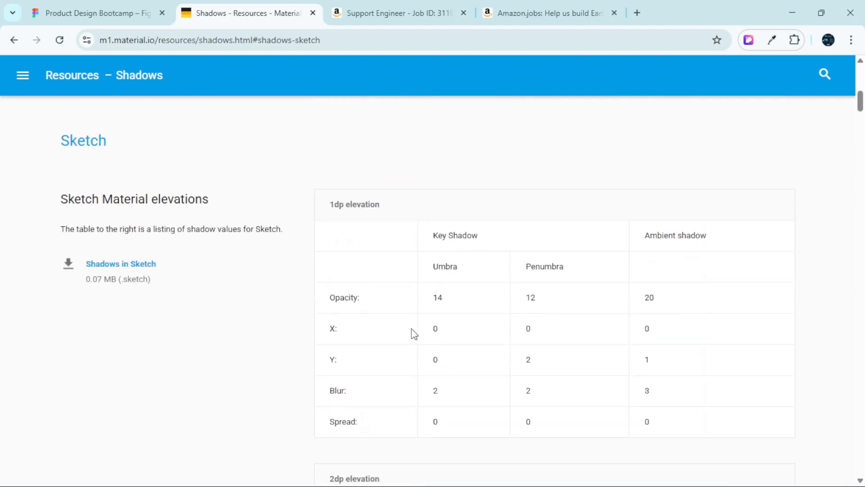
scroll(489, 325, "down", 14)
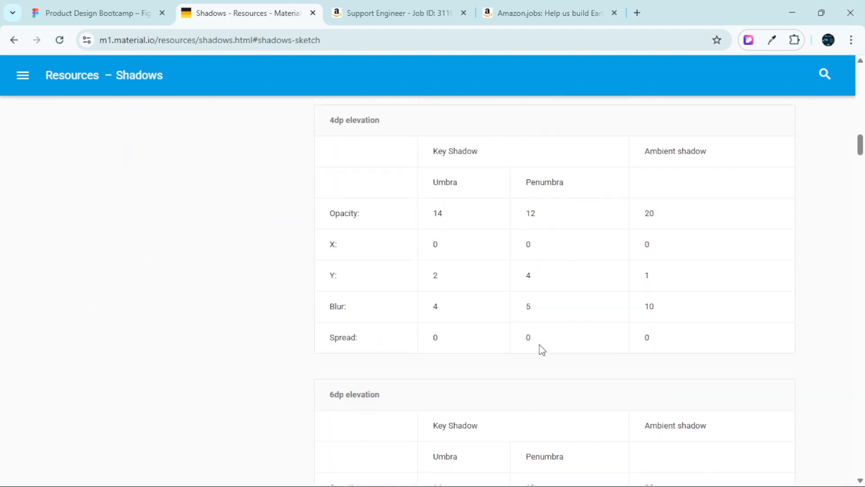
scroll(542, 350, "down", 20)
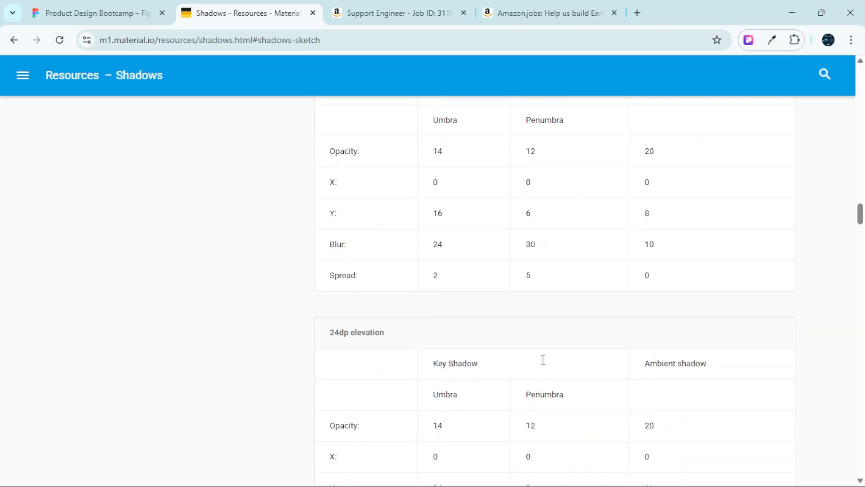
scroll(543, 363, "down", 9)
scroll(540, 352, "up", 5)
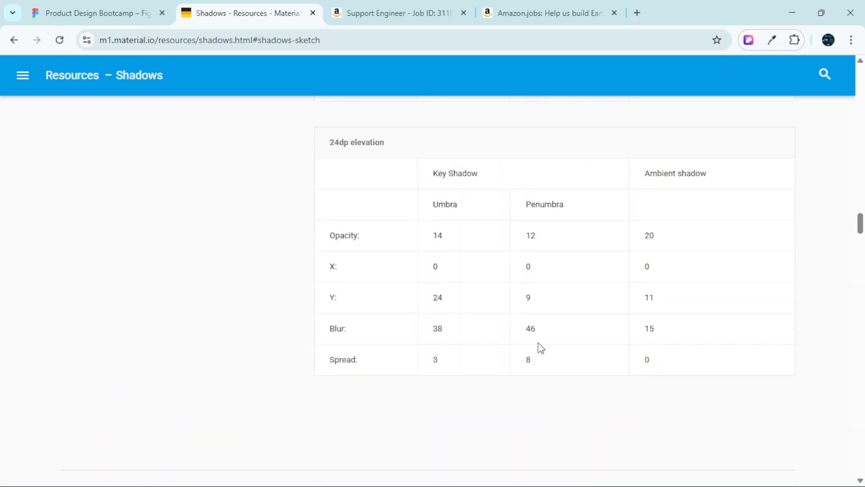
- Switch back to Figma and duplicate the leftmost clearly shadowed rectangle in Frame 9962 into a new row of three beneath the existing rectangles
left_click(135, 12)
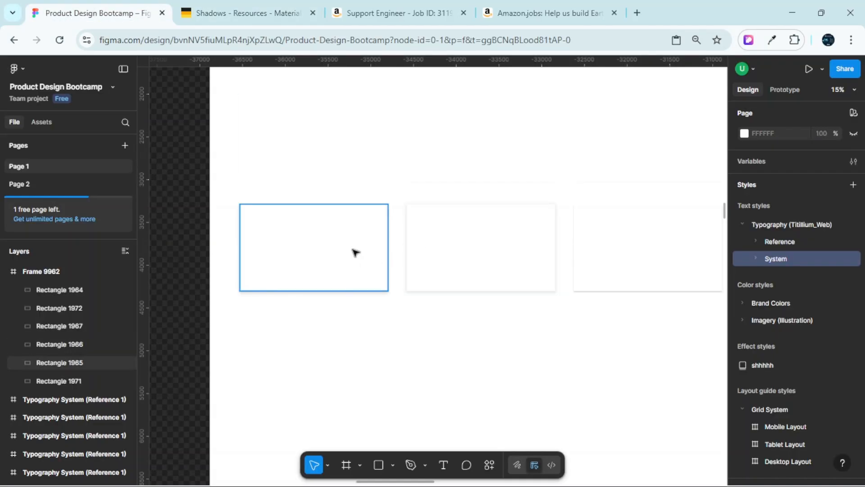
left_click_drag(339, 290, 519, 359)
left_click_drag(644, 351, 685, 359)
scroll(572, 348, "down", 1)
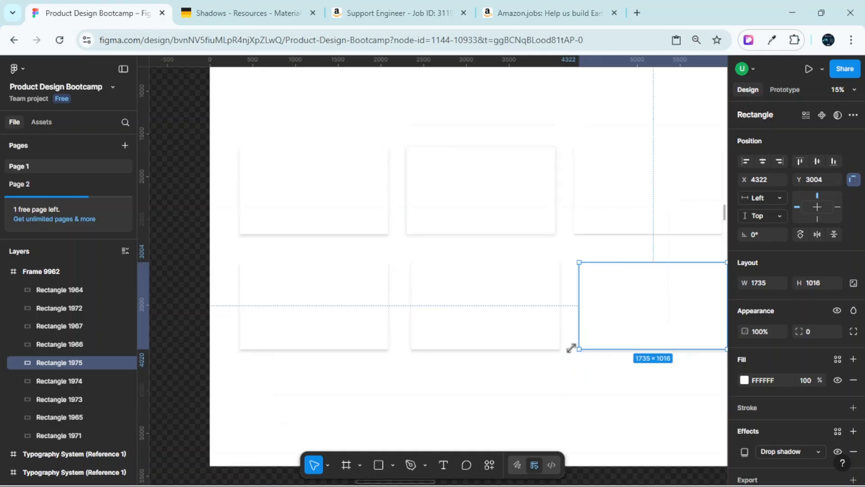
- Extend Frame 9962 downward at its lower edge to make room for more rectangles
scroll(546, 347, "down", 2)
left_click(459, 418)
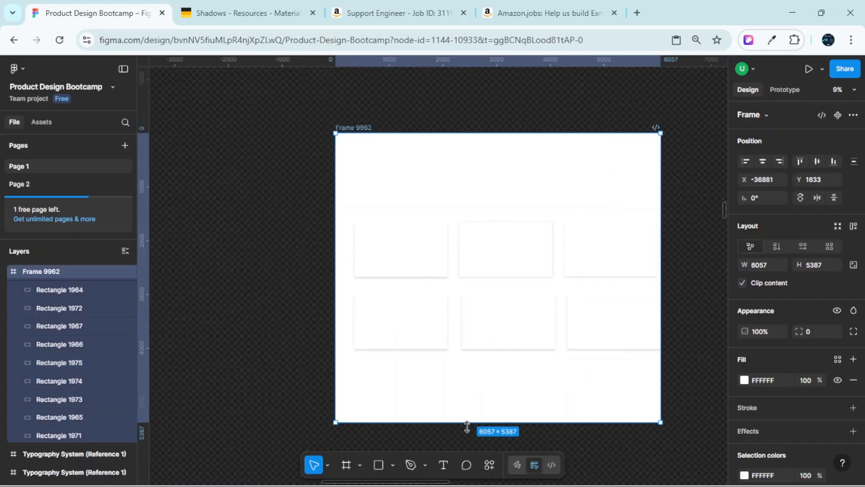
left_click_drag(467, 422, 474, 479)
- Duplicate the leftmost rectangle of the new row to build another row of three rectangles below it
left_click(424, 231)
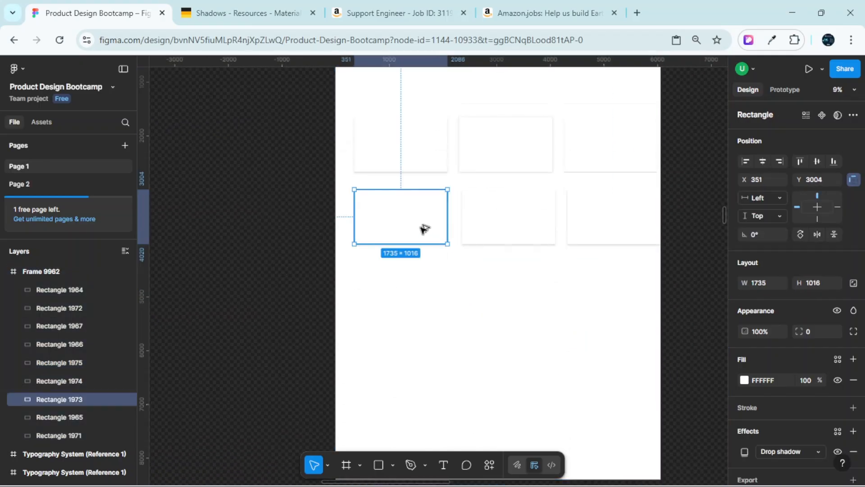
left_click_drag(422, 230, 618, 298)
left_click(583, 343)
scroll(582, 347, "up", 2)
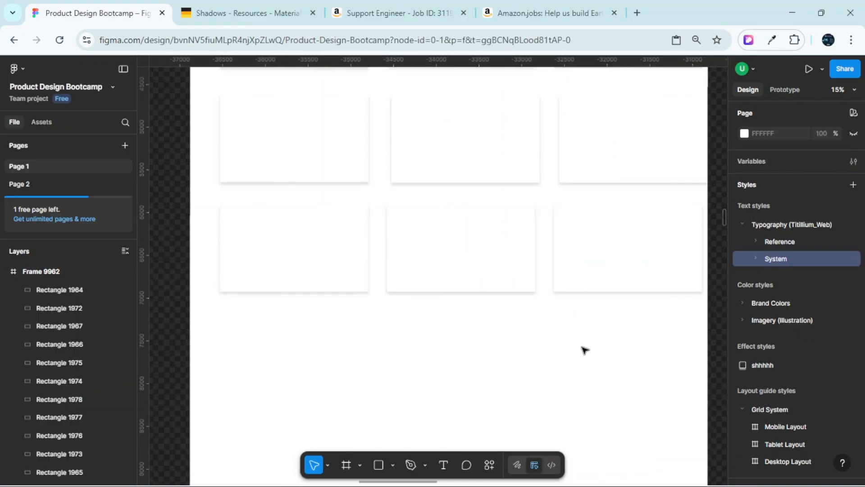
scroll(582, 347, "up", 3)
scroll(583, 348, "down", 2)
scroll(493, 338, "down", 3)
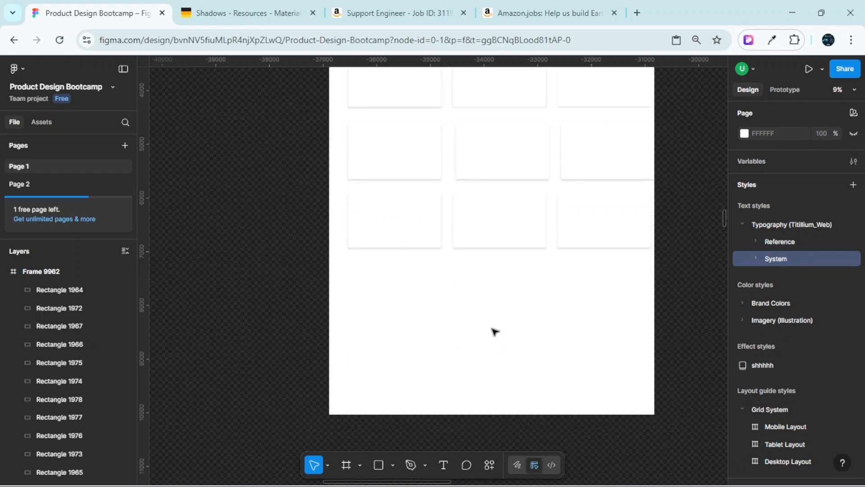
scroll(493, 315, "up", 3)
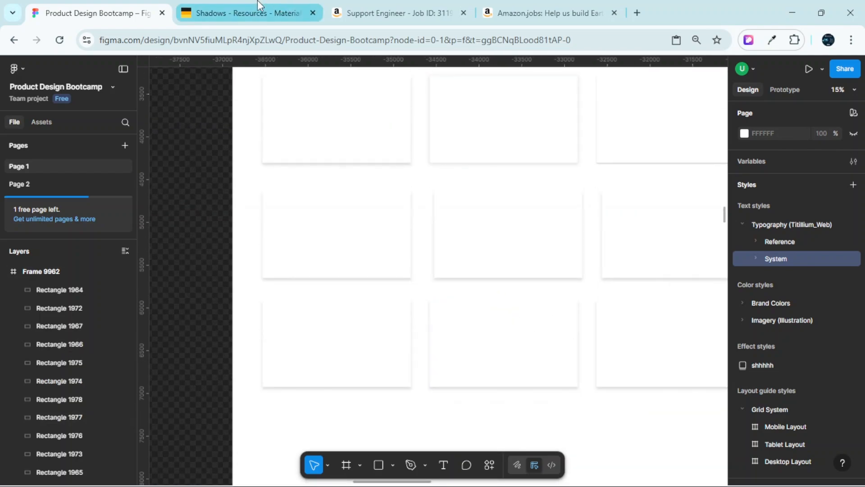
- Switch to the Material shadows page and examine the Illustrator elevation tables, comparing them with the rectangle grid in Figma
left_click(243, 13)
scroll(455, 202, "down", 15)
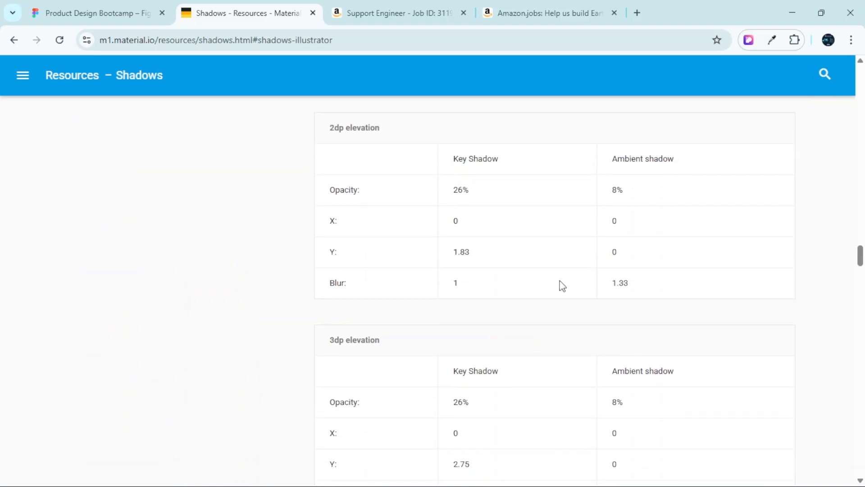
scroll(559, 256, "down", 10)
left_click(103, 13)
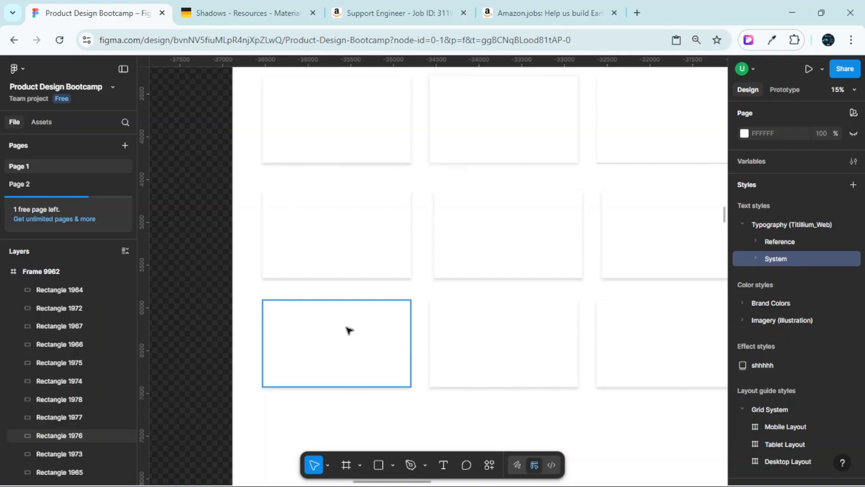
scroll(350, 330, "down", 5)
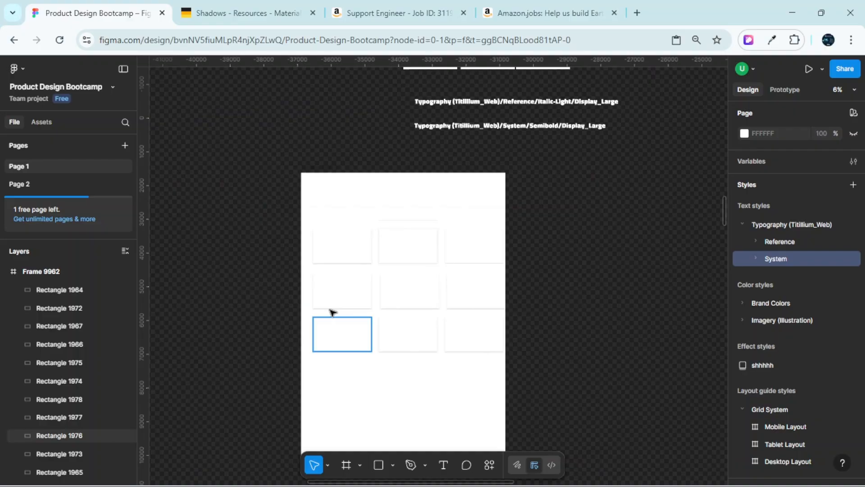
left_click(239, 10)
scroll(500, 244, "up", 7)
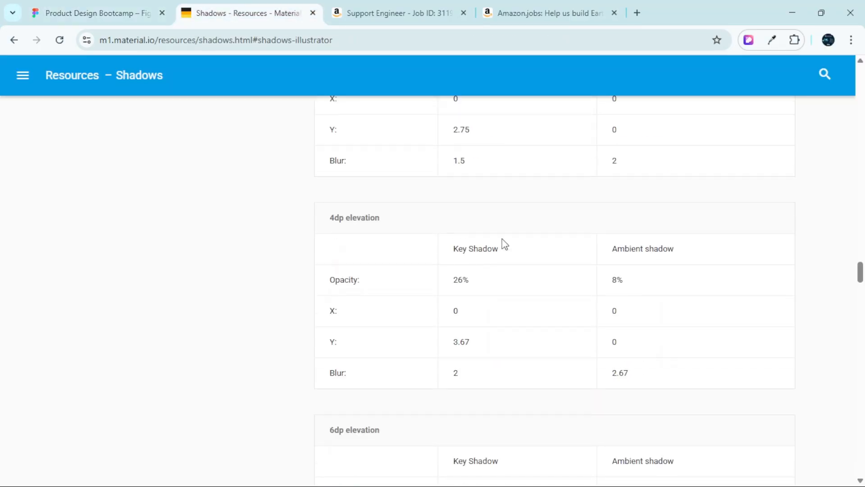
scroll(500, 292, "up", 18)
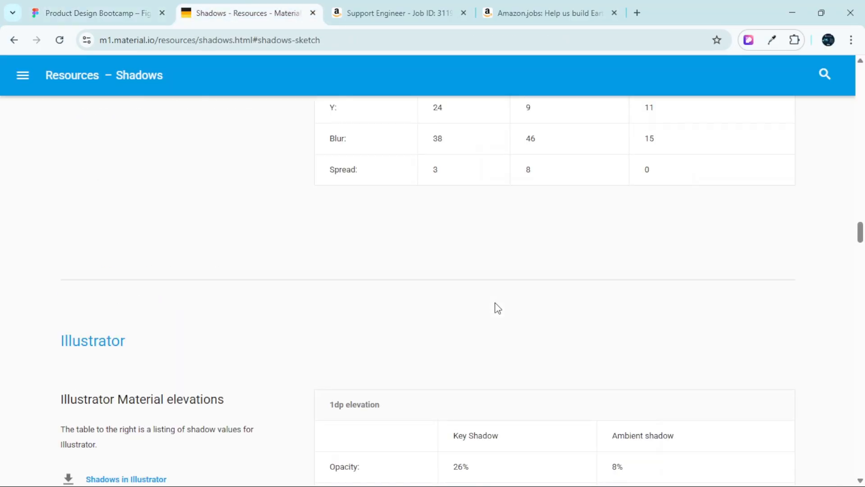
scroll(496, 306, "down", 4)
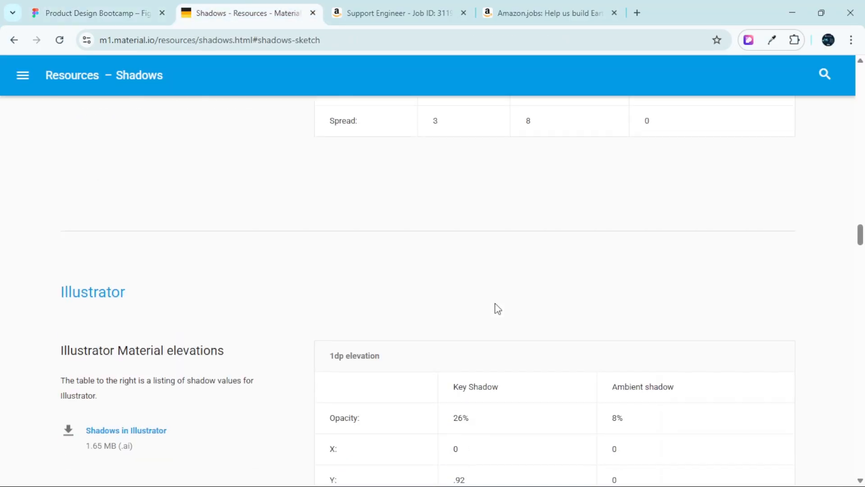
- Switch back to Figma, hide the interface and select the leftmost clearly shadowed rectangle to inspect its drop shadow
left_click(103, 0)
scroll(348, 161, "up", 5)
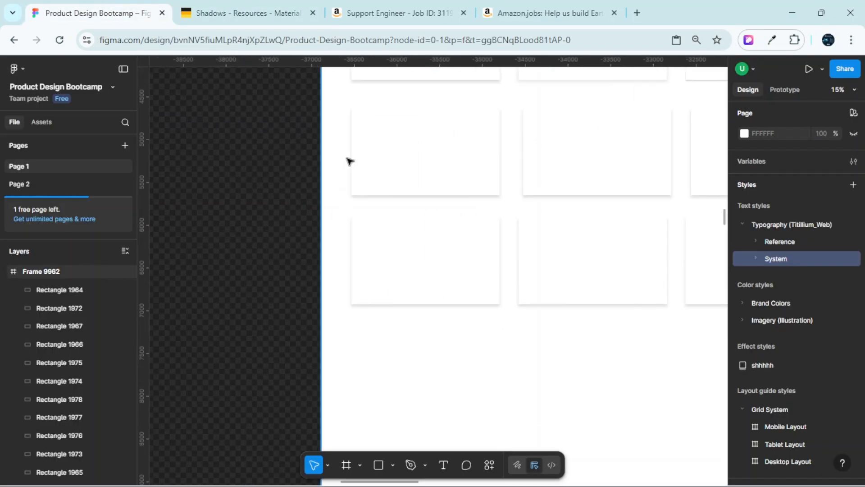
scroll(435, 225, "down", 2)
scroll(437, 239, "down", 5)
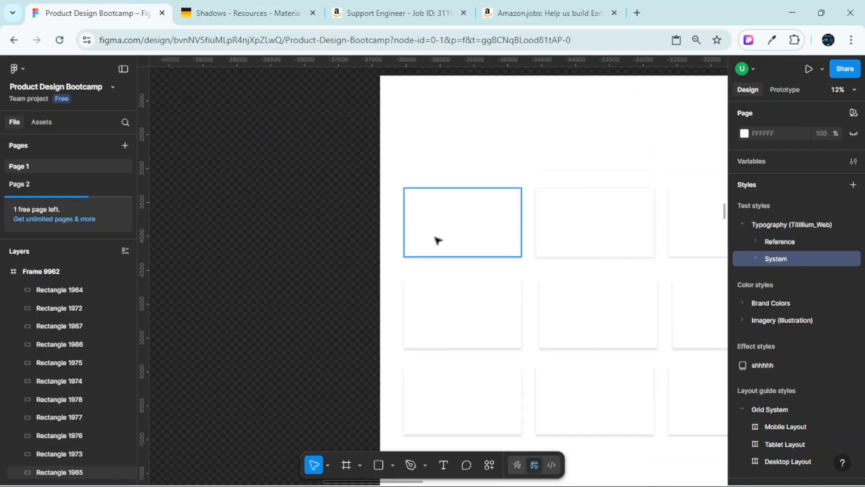
scroll(426, 235, "right", 2)
scroll(415, 232, "up", 3)
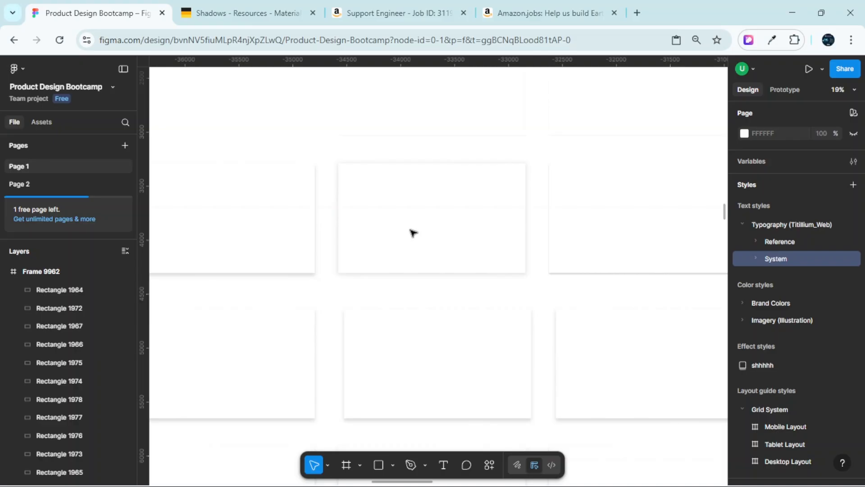
key("ctrl+backslash")
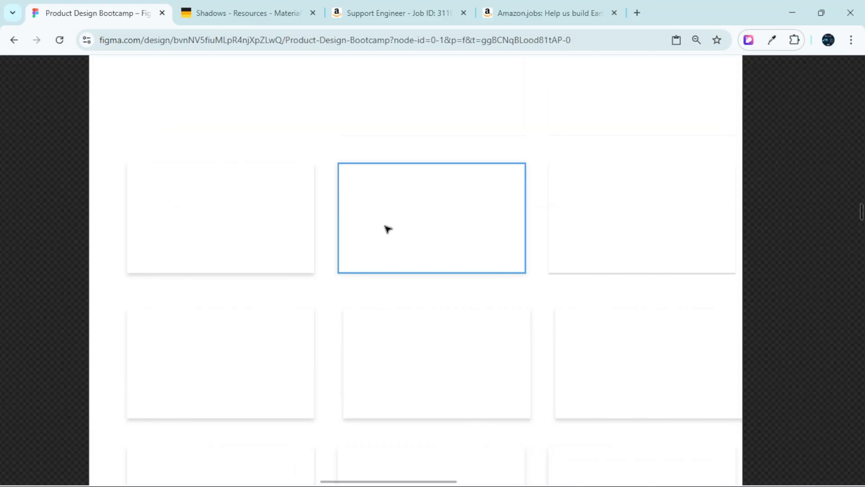
left_click(242, 221)
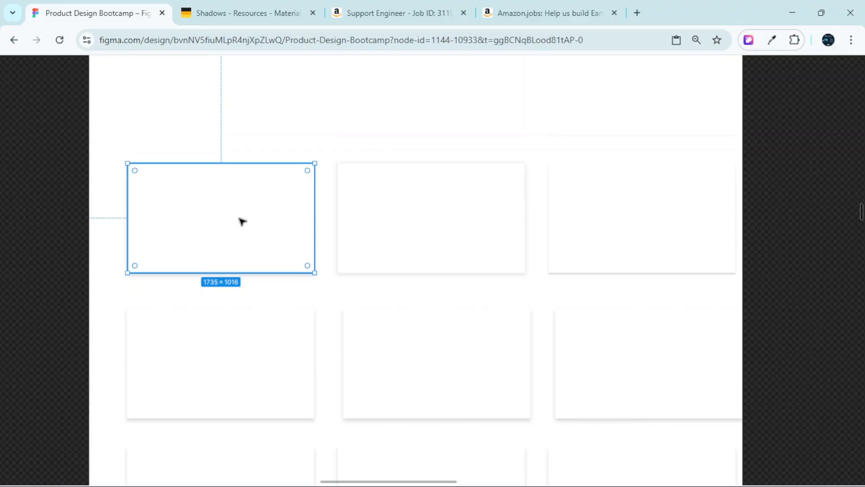
mouse_move(410, 485)
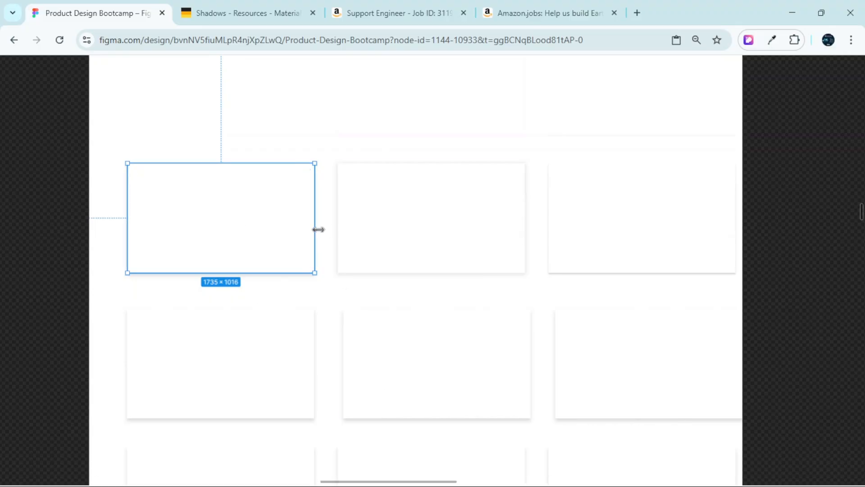
- Compare shadow use on the Amazon Support Engineer job page and the Amazon.jobs category cards, then return to the Figma rectangle frame
left_click(386, 12)
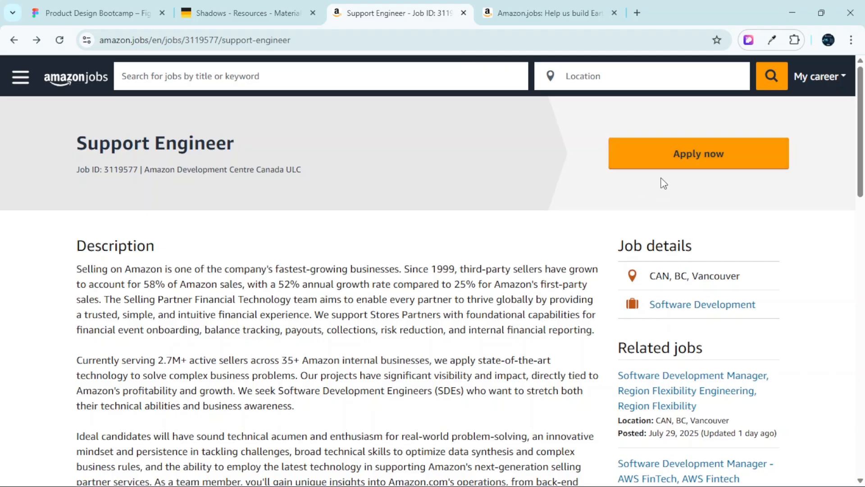
left_click(239, 7)
left_click(395, 5)
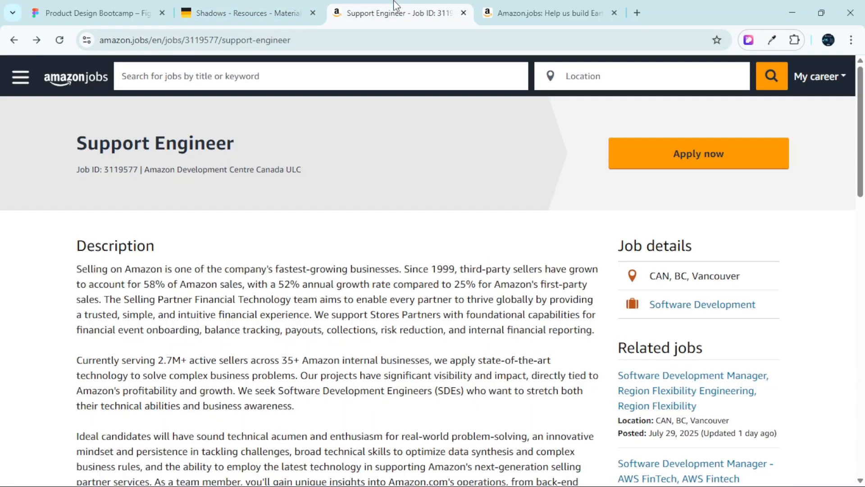
left_click(548, 10)
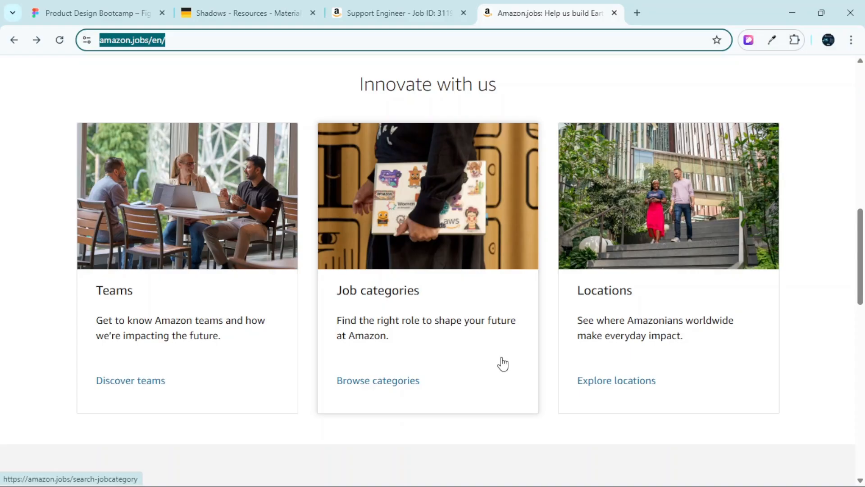
left_click(421, 6)
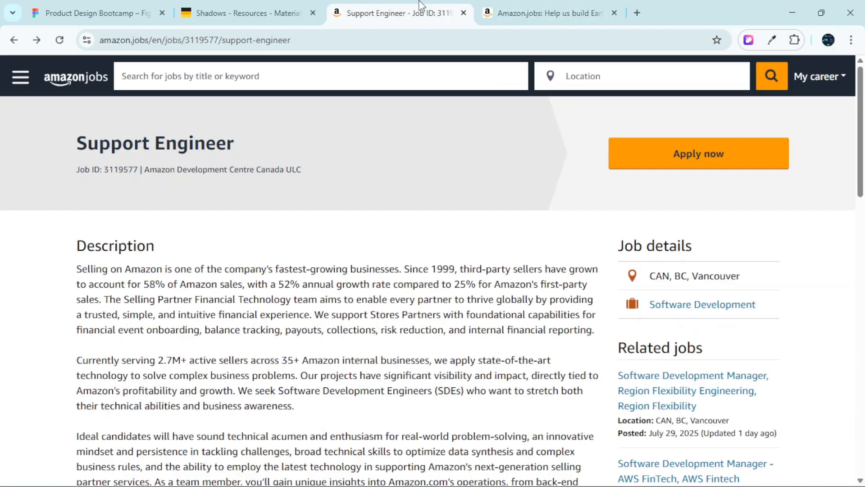
left_click(550, 8)
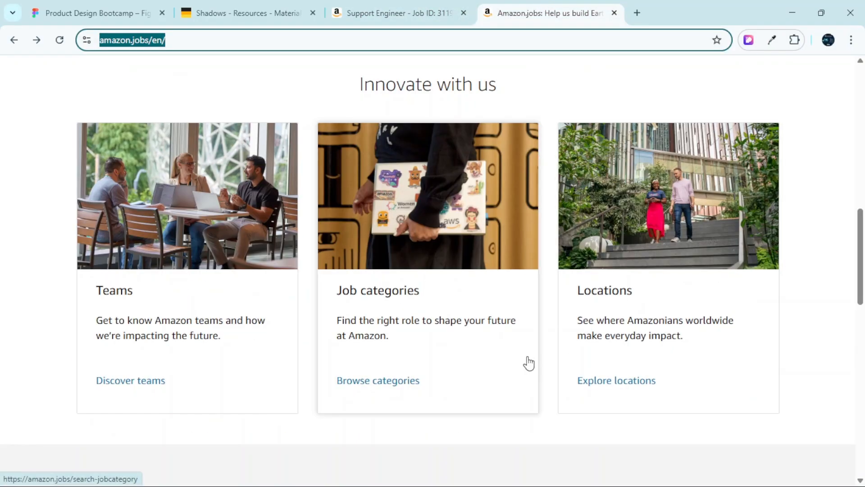
left_click(95, 12)
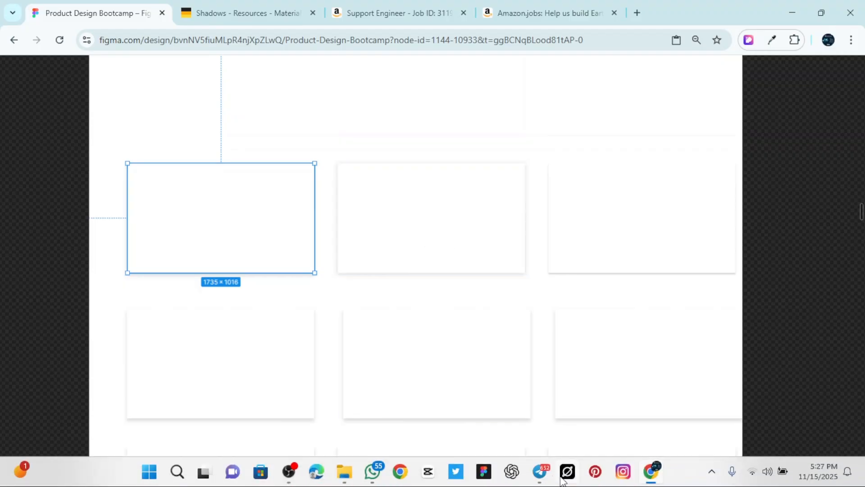
scroll(552, 330, "down", 5)
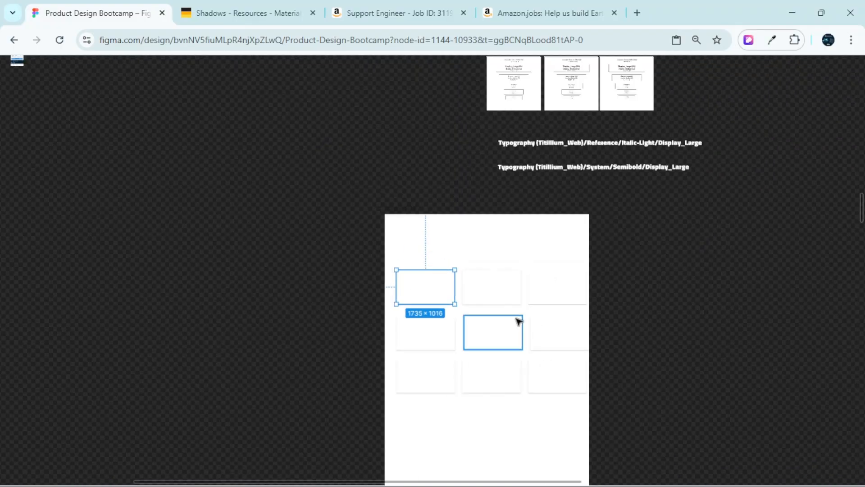
- Compare the rectangle grid with the elevation tables on the Material shadows page, then return to the Figma file
scroll(514, 357, "up", 5)
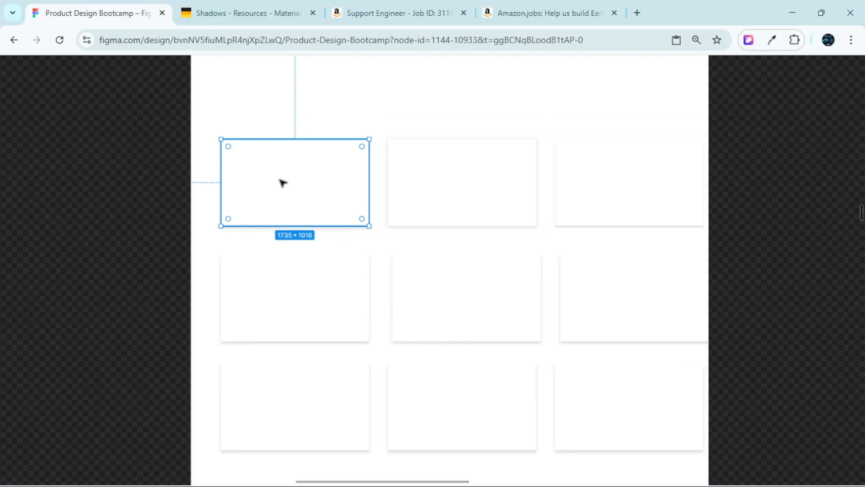
left_click(255, 11)
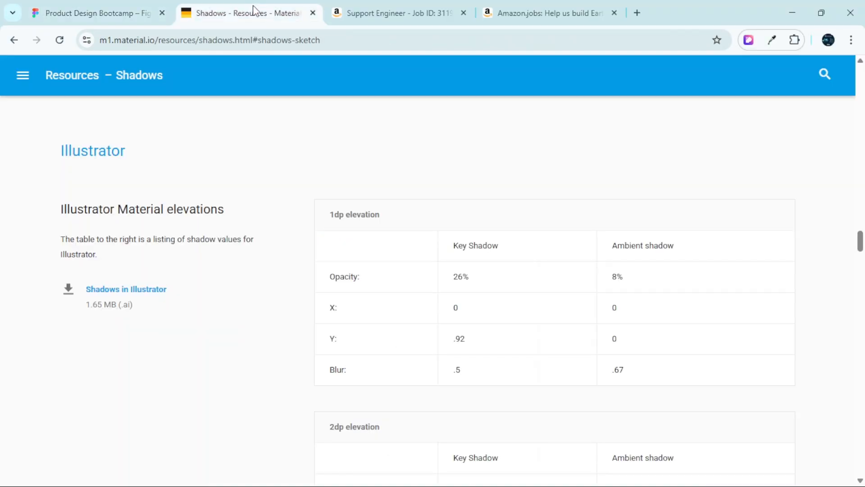
scroll(457, 279, "down", 3)
scroll(355, 155, "up", 5)
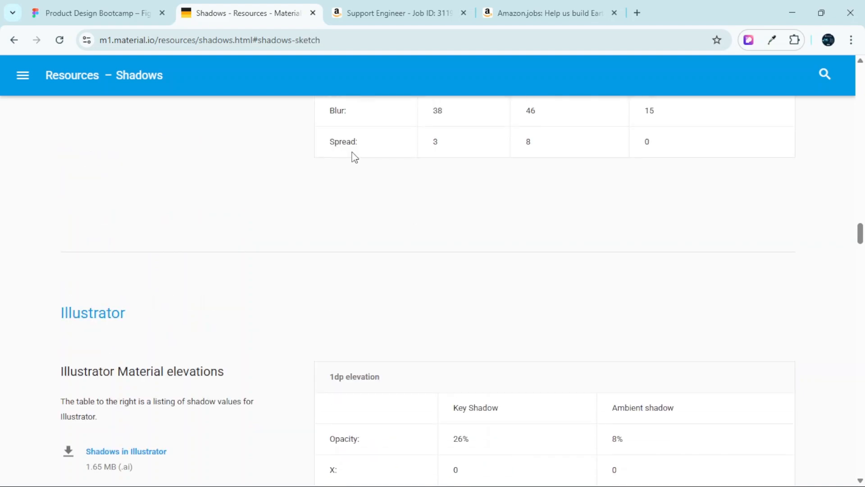
left_click(120, 7)
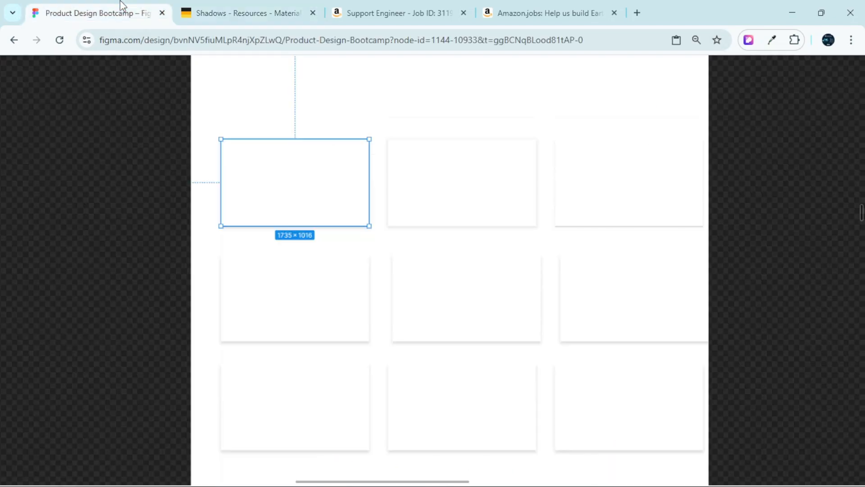
- Copy the Figma file's web address and open the same file in a new browser tab
left_click(138, 41)
key("ctrl+c")
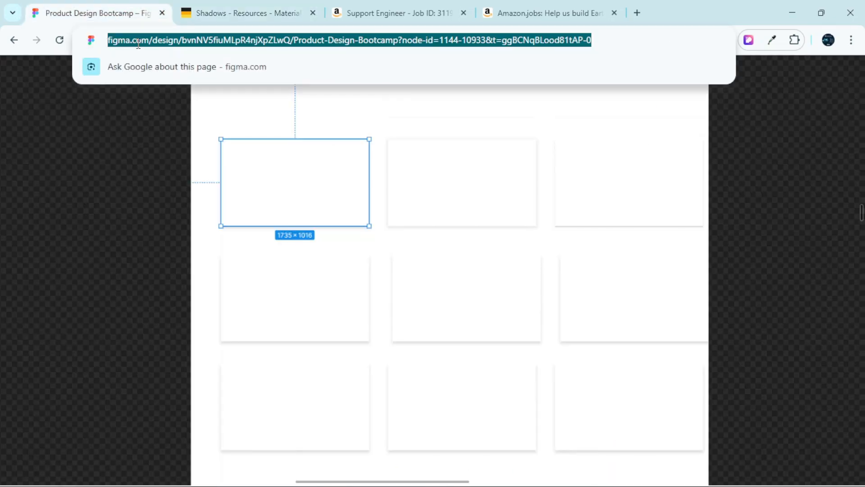
left_click(640, 9)
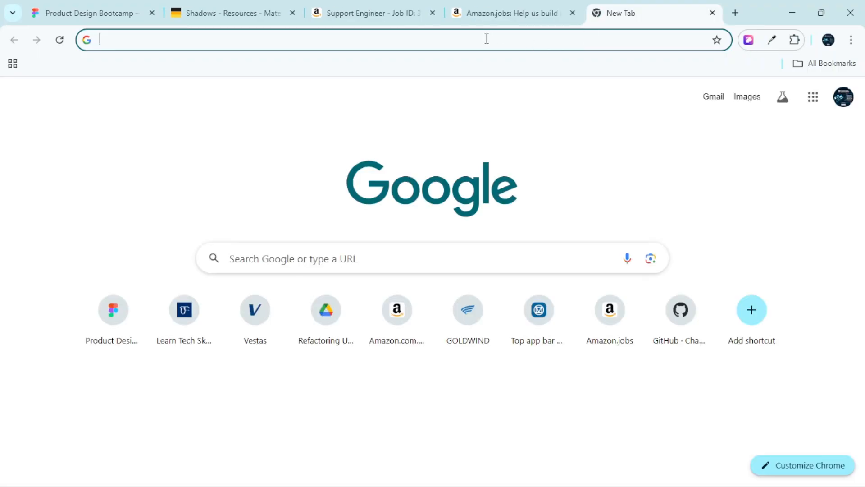
left_click(447, 42)
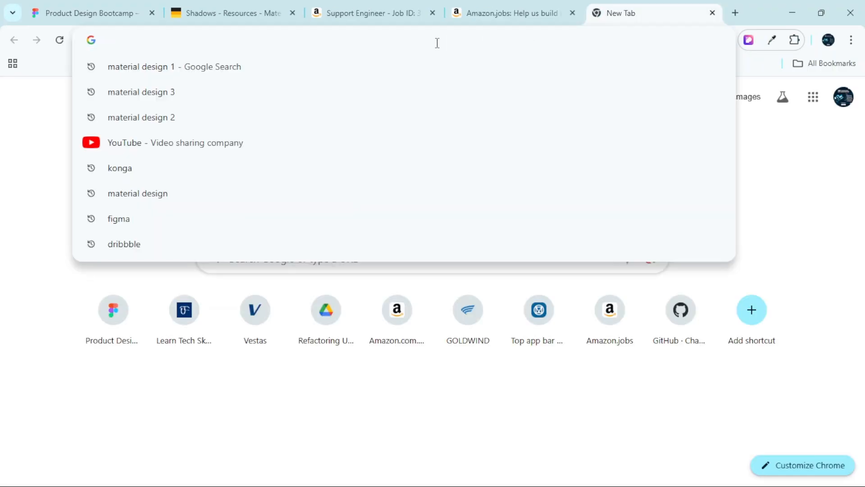
key("ctrl+v")
key("Return")
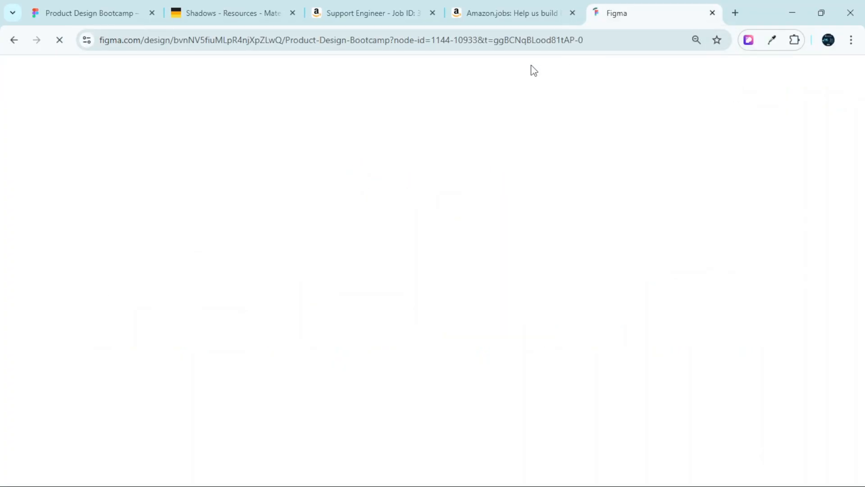
- Return to the original Figma file, deselect the rectangle and show the interface again
left_click(88, 7)
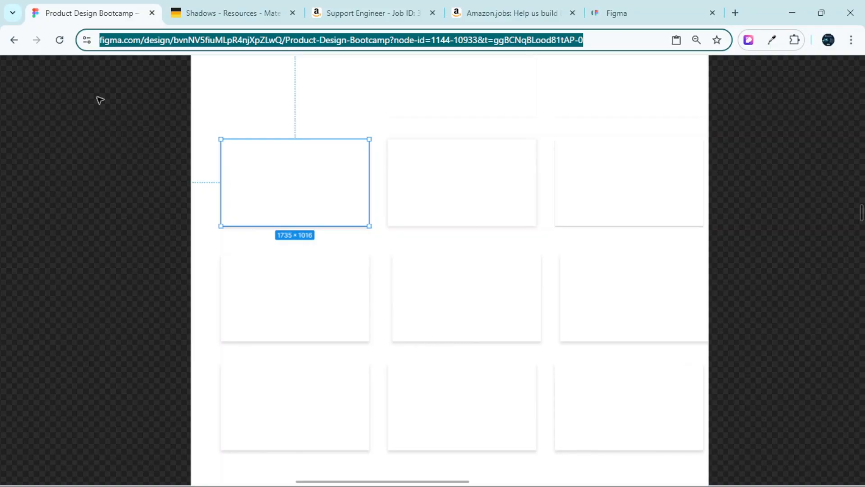
left_click(151, 114)
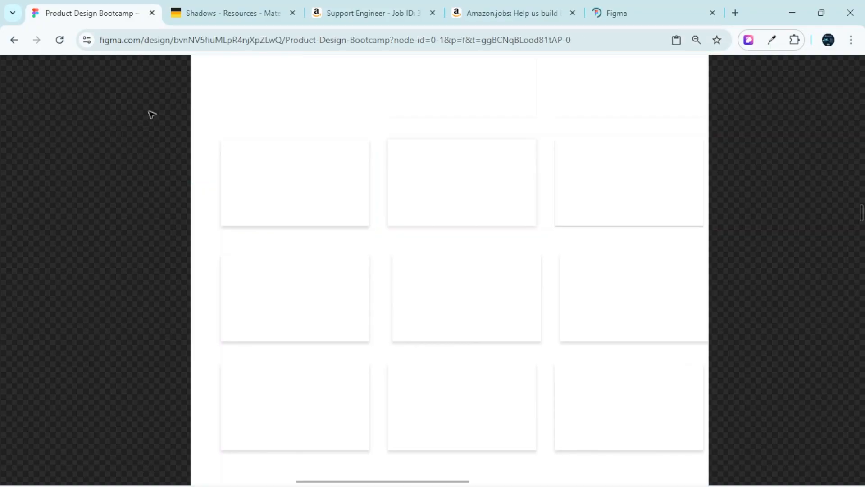
key("ctrl+backslash")
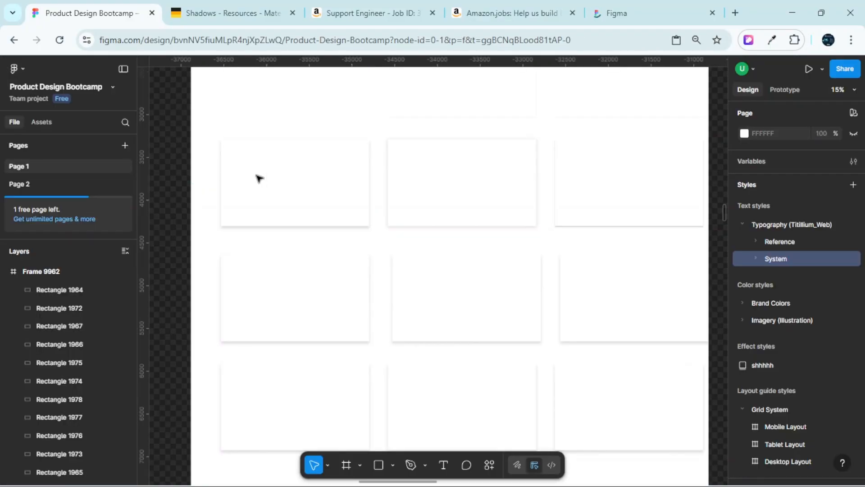
scroll(382, 228, "up", 4)
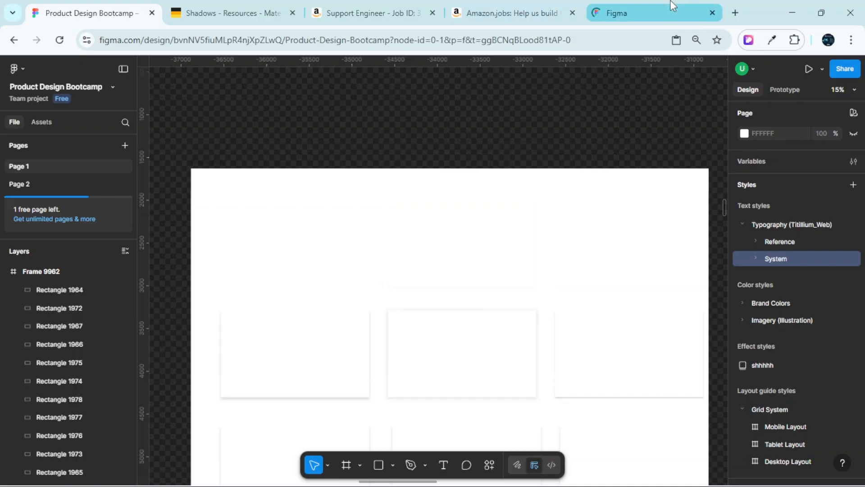
left_click(23, 69)
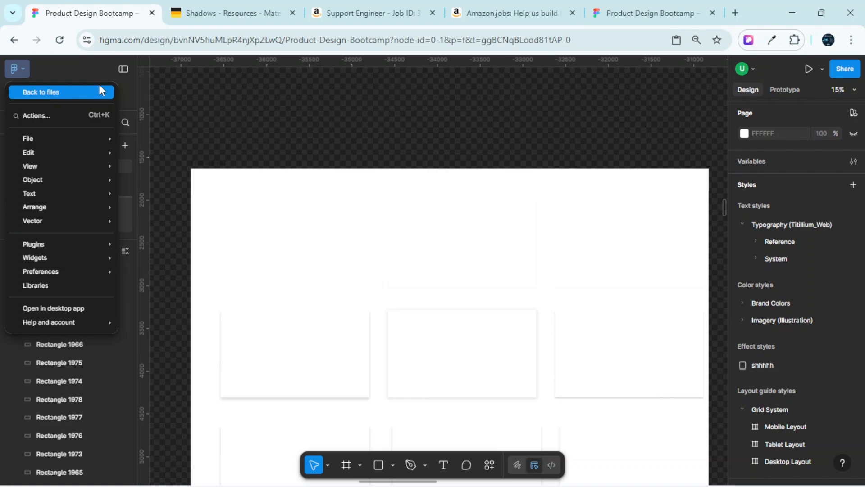
- Check the duplicate Figma file's loading, revisit the Amazon job page and Amazon.jobs cards, and return to the original Figma file
left_click(656, 3)
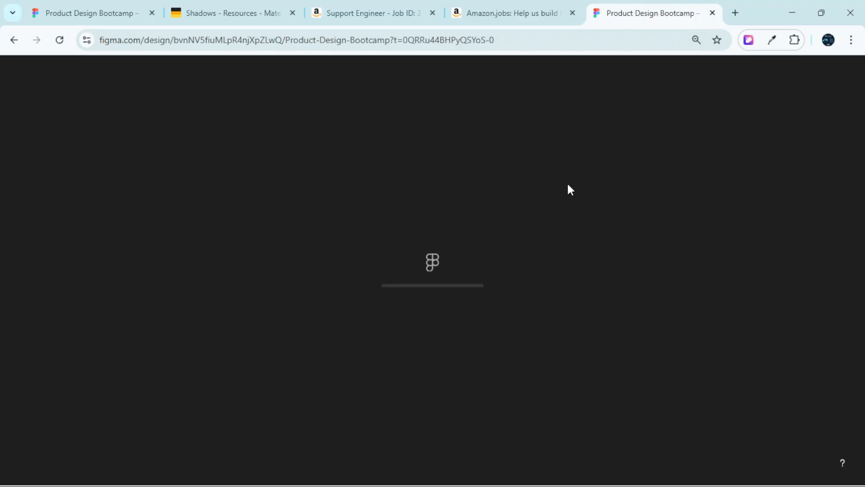
left_click(116, 7)
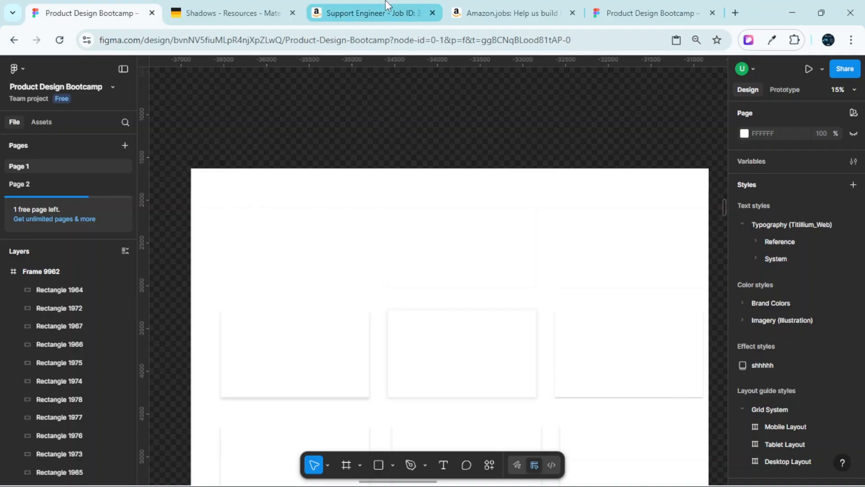
left_click(309, 6)
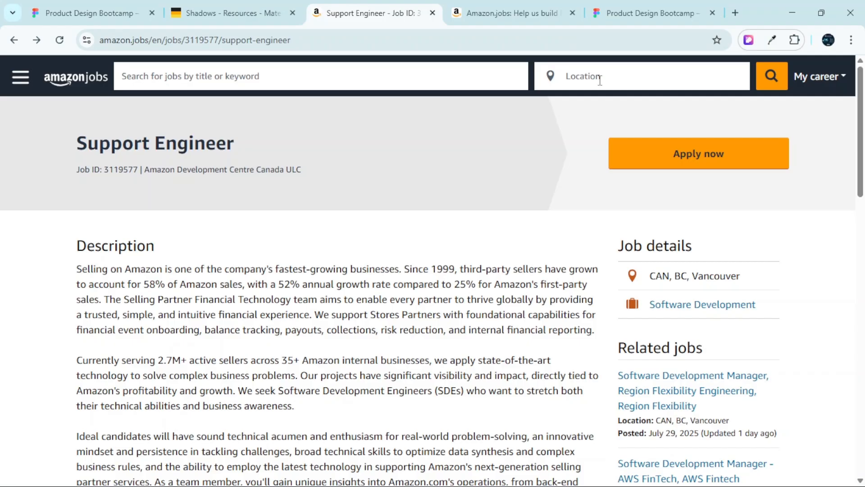
left_click(558, 22)
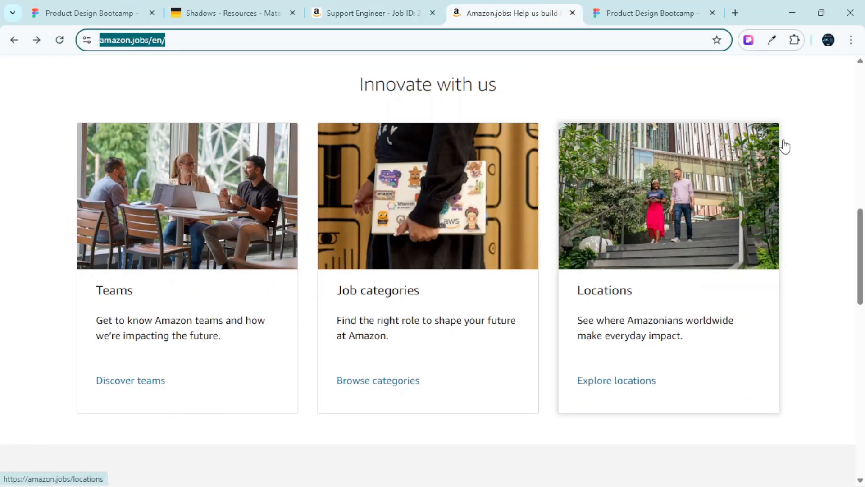
left_click(669, 11)
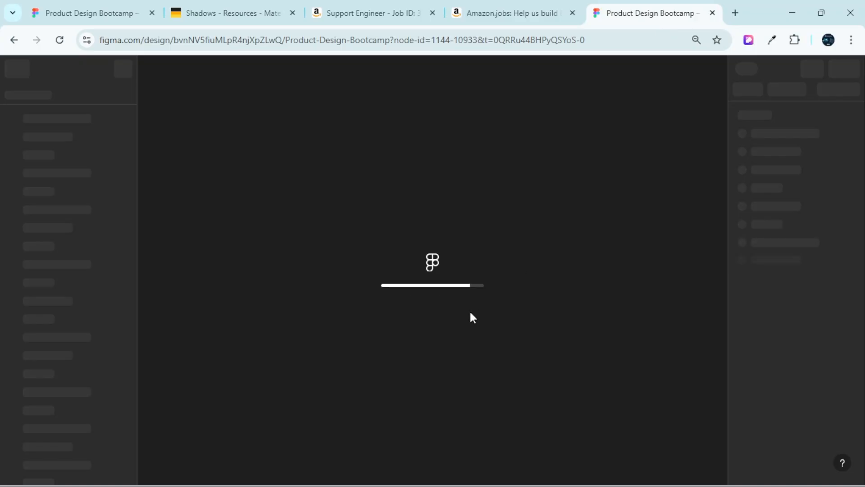
left_click(100, 6)
- Select the frame holding the shadow rectangles and look over all its rows
scroll(401, 244, "down", 8)
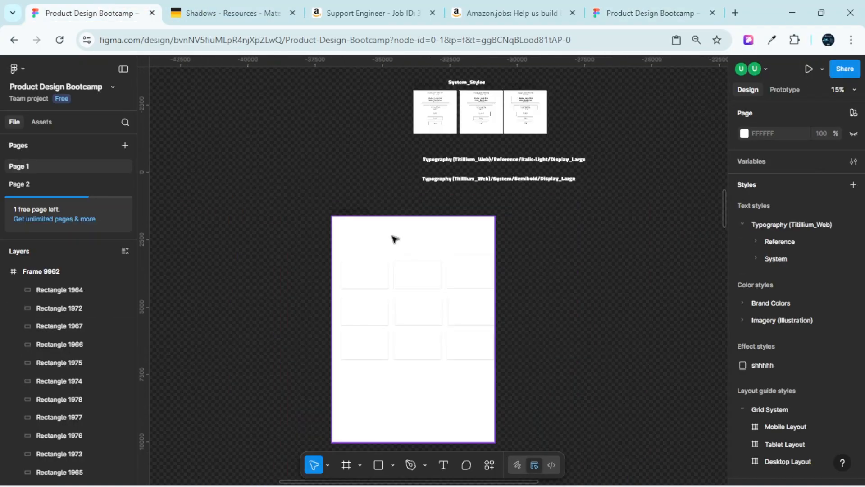
scroll(402, 257, "up", 4)
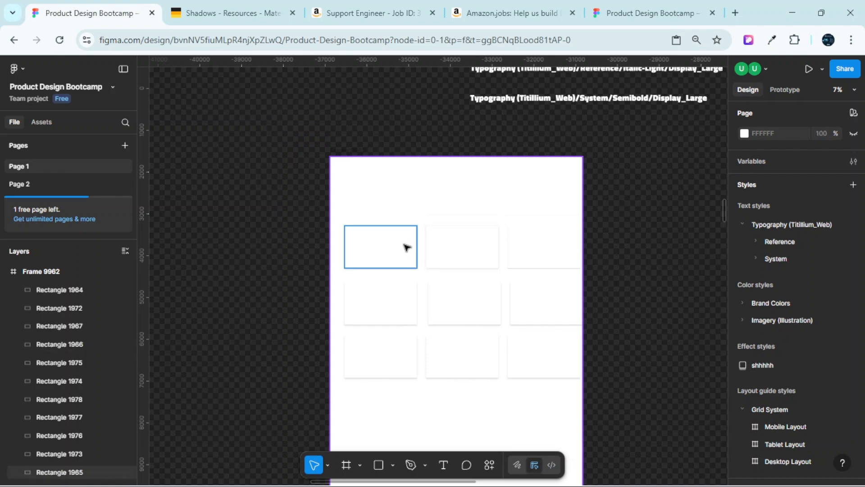
scroll(349, 162, "up", 3)
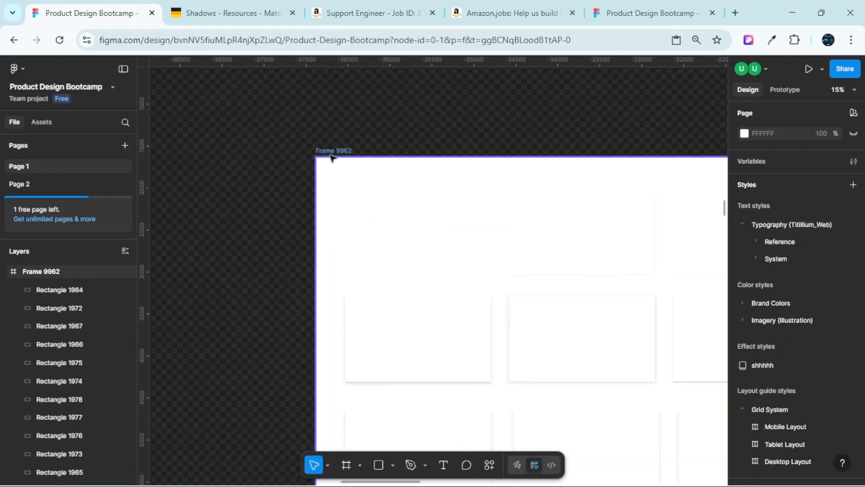
left_click(334, 153)
scroll(341, 160, "down", 4)
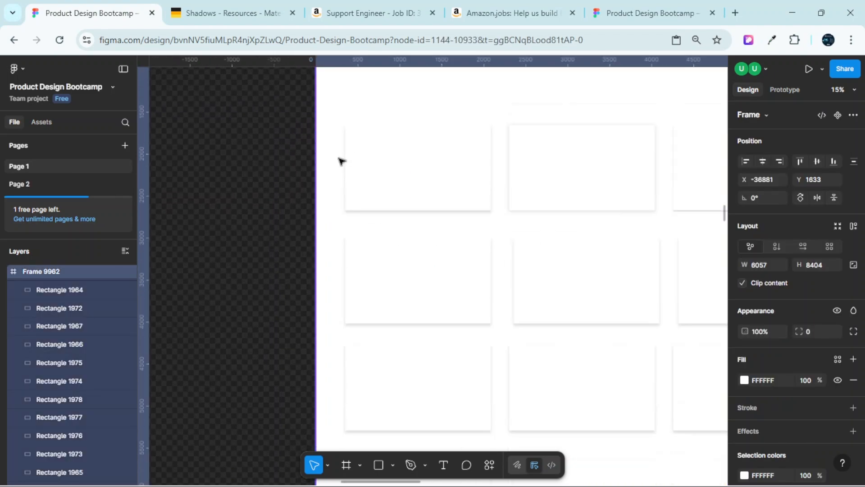
scroll(341, 162, "right", 3)
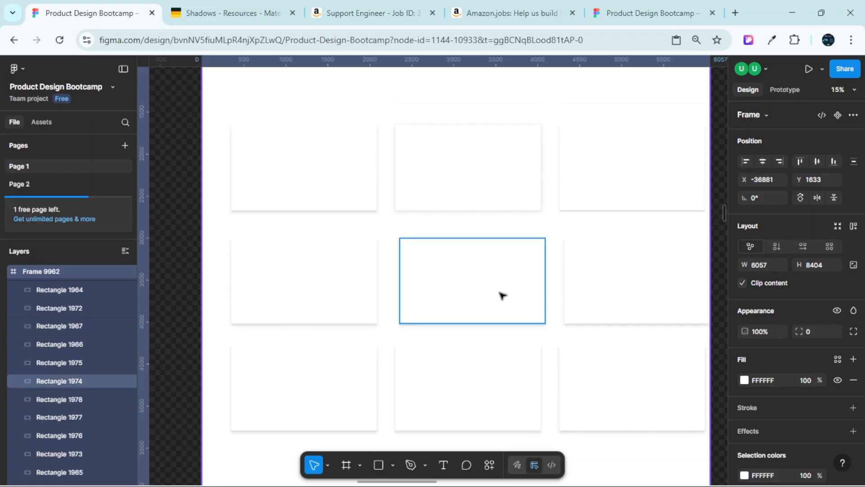
- In the duplicate Figma tab, leave the design file for the file browser and open the Community page
left_click(645, 13)
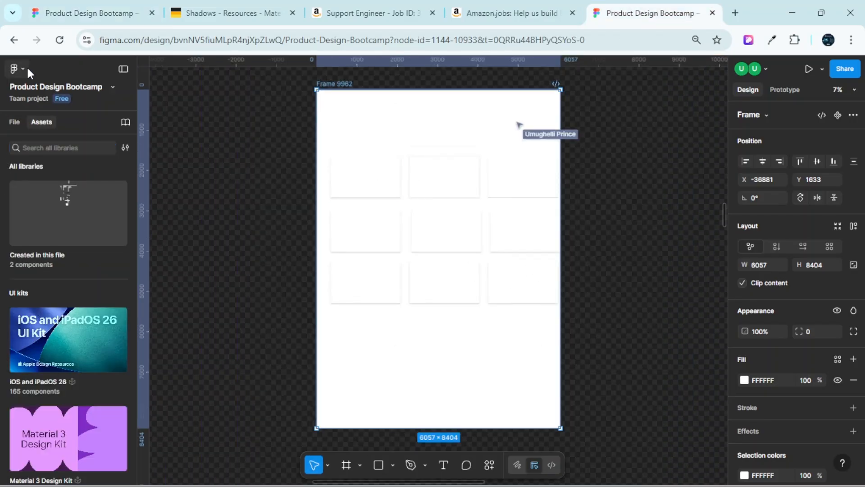
left_click(20, 68)
left_click(38, 100)
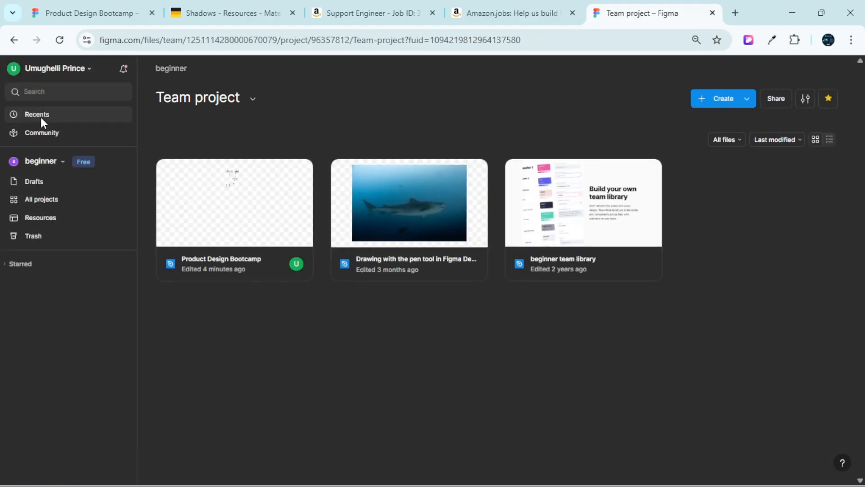
left_click(26, 131)
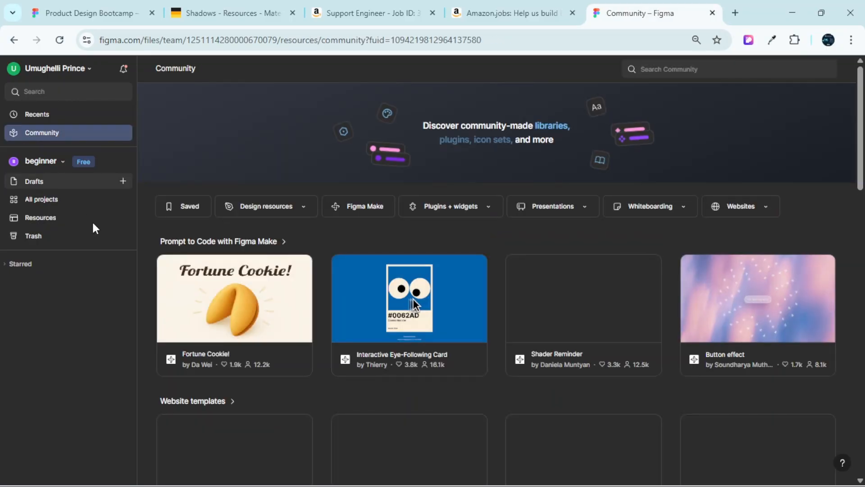
- Search the Community for "Shadow system UI Kit", then shorten the query to "Shadow UI Kit"
left_click(661, 71)
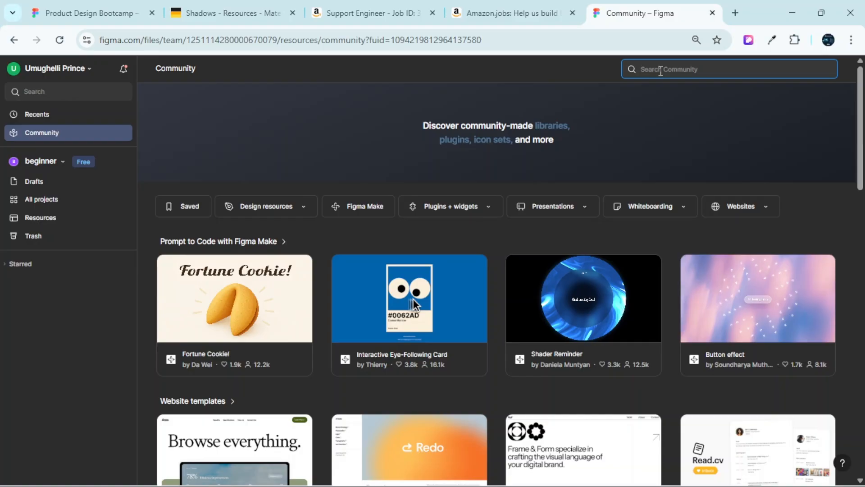
type("Shad")
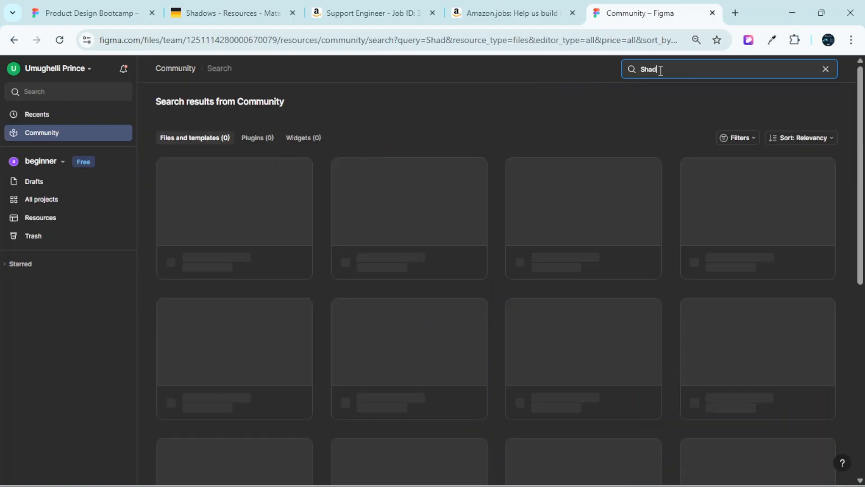
type("ow syst")
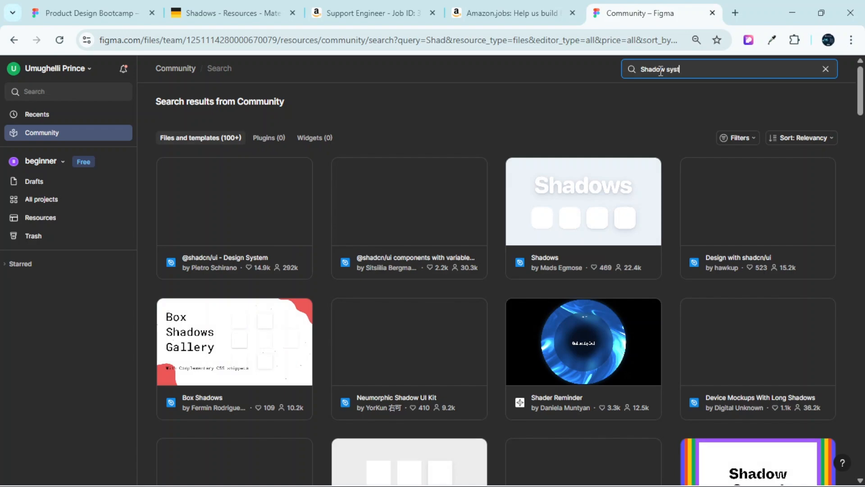
type("em UI")
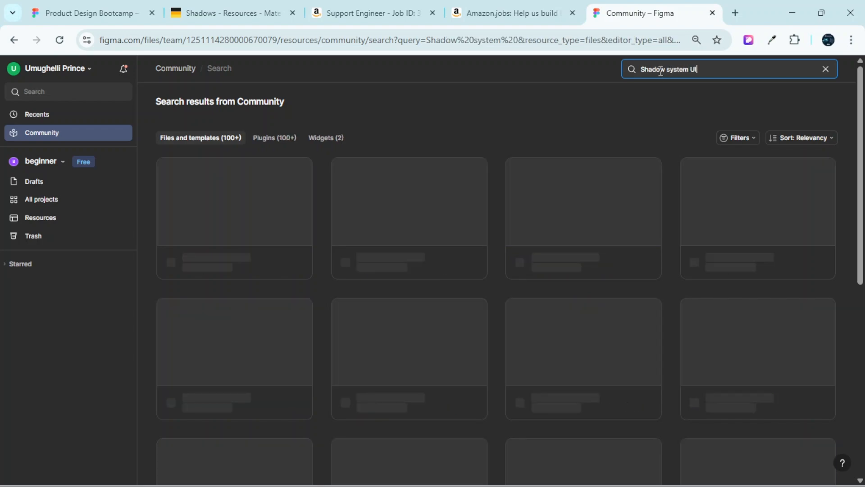
type(" Kit")
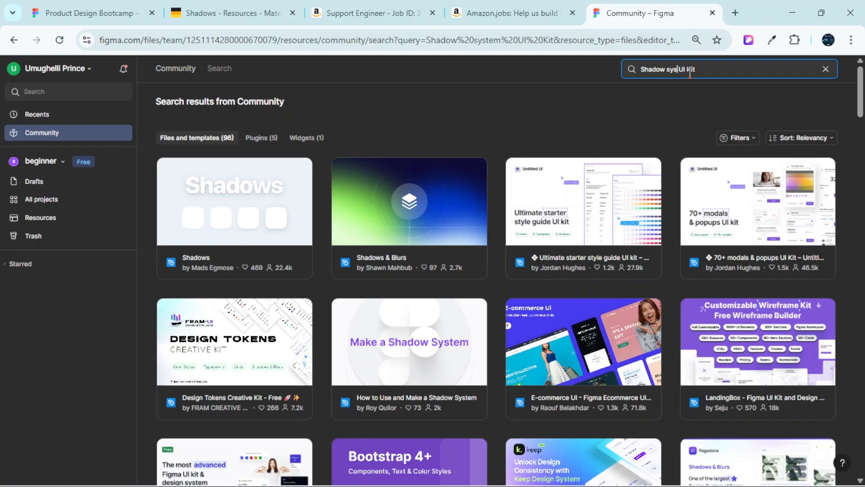
key("BackSpace")
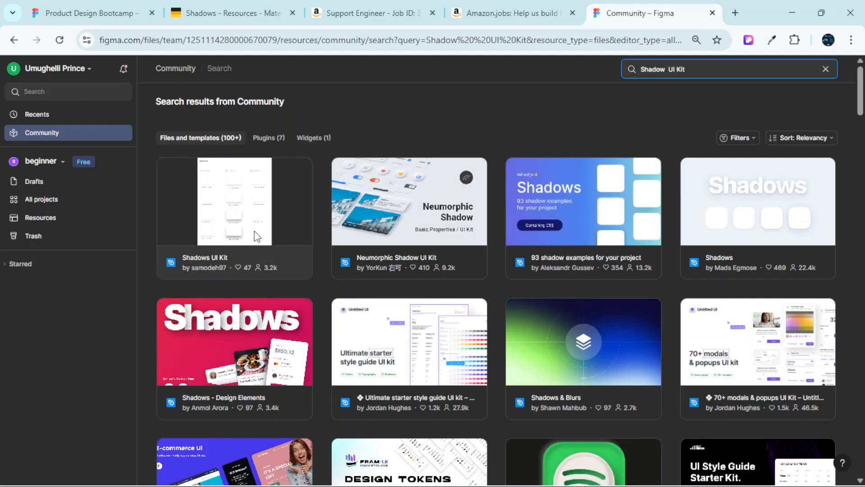
- Open the Shadows UI Kit community file in Figma as a new draft in the personal account
left_click(249, 217)
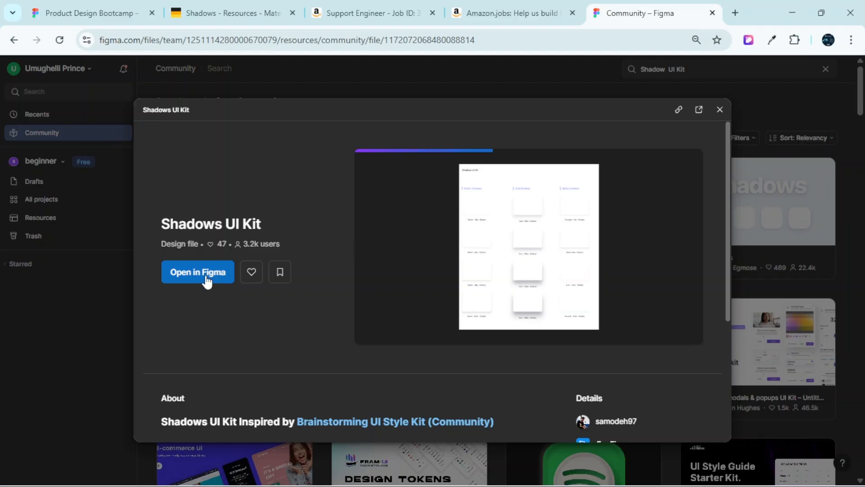
left_click(207, 281)
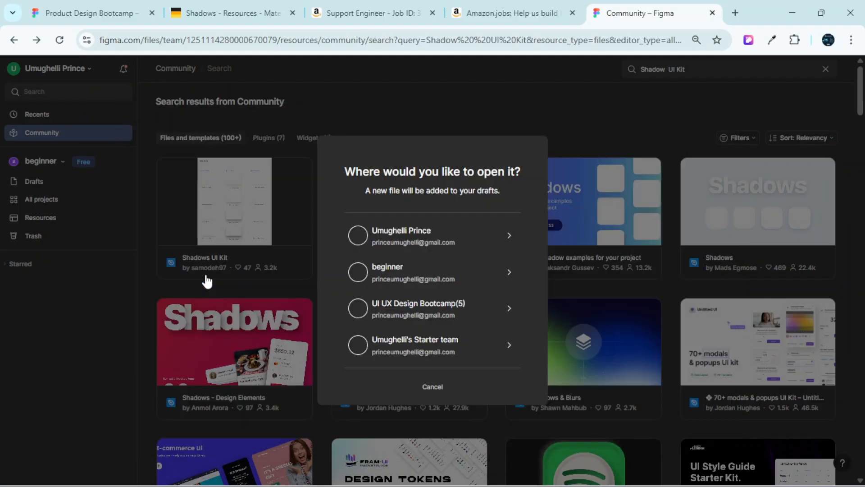
left_click(440, 242)
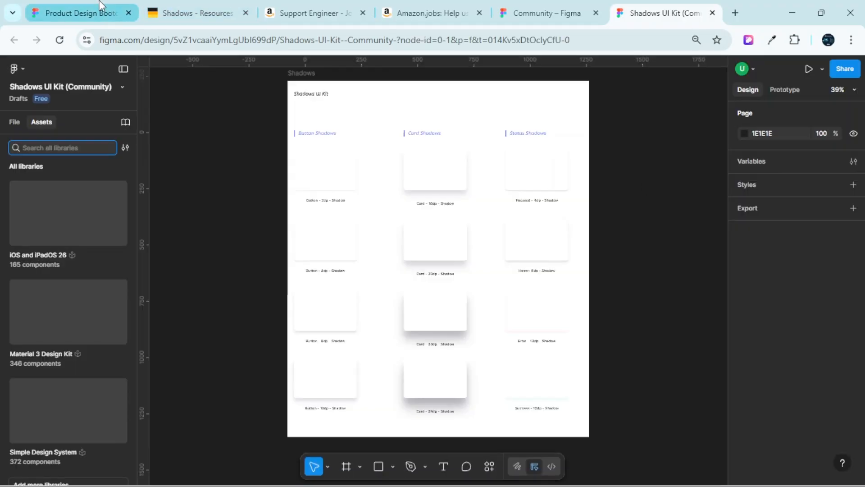
- Look over the rectangle grid in the Product Design Bootcamp file, then the Material shadow tables from 24dp back to 9dp elevation
left_click(107, 7)
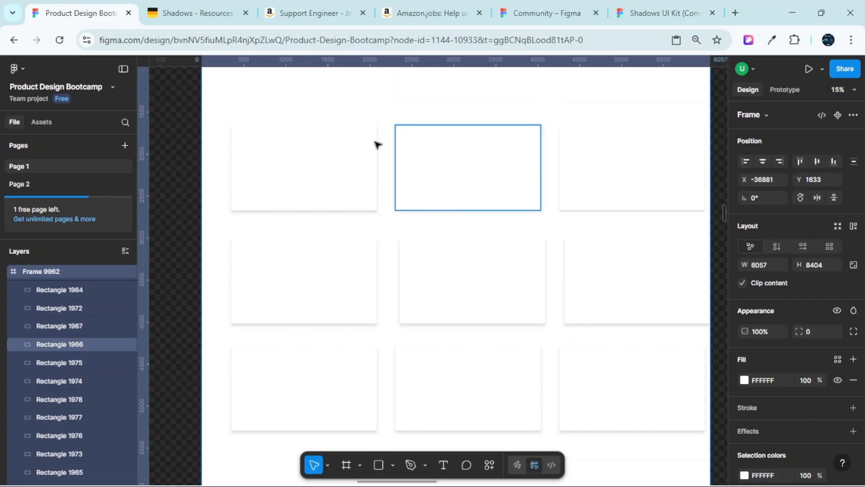
scroll(354, 203, "down", 4)
scroll(350, 220, "up", 2)
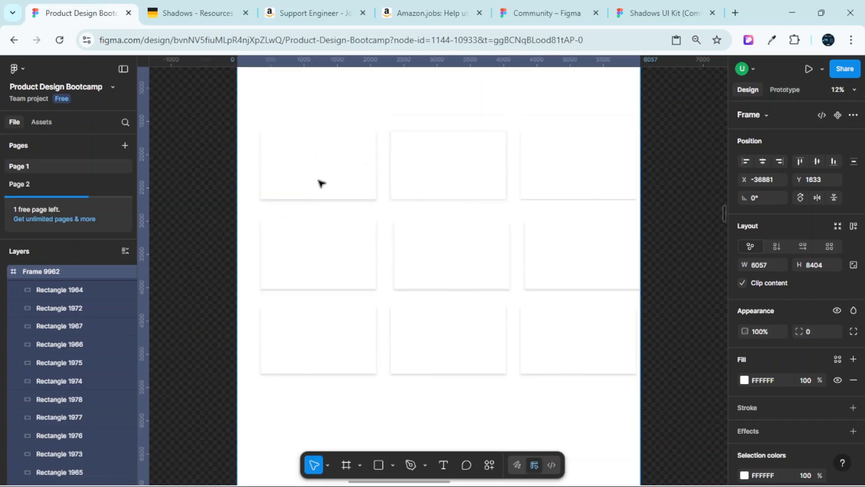
left_click(192, 12)
scroll(552, 294, "up", 3)
scroll(553, 293, "up", 3)
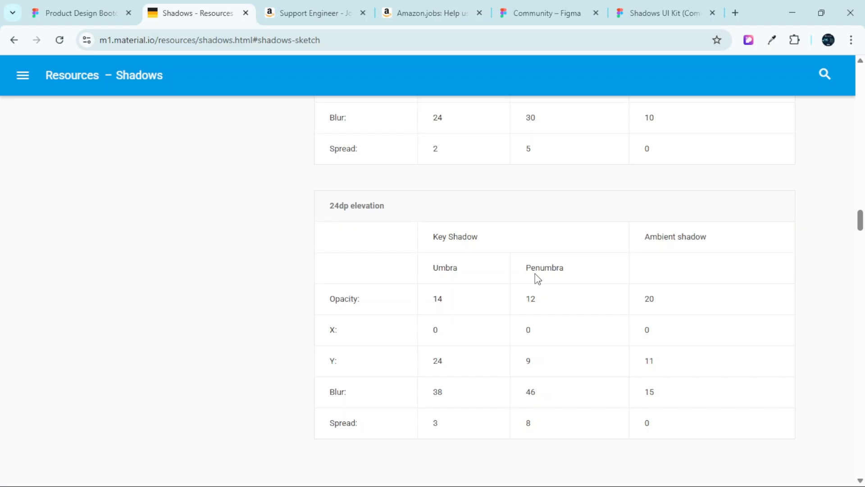
scroll(517, 315, "up", 20)
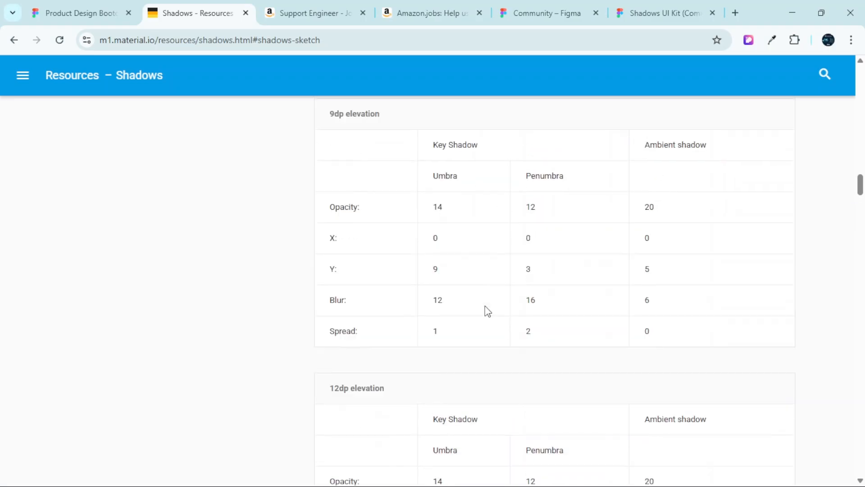
- Switch to the Shadows UI Kit file and look through its Button Shadows column, selecting the 4dp and 8dp samples
left_click(644, 13)
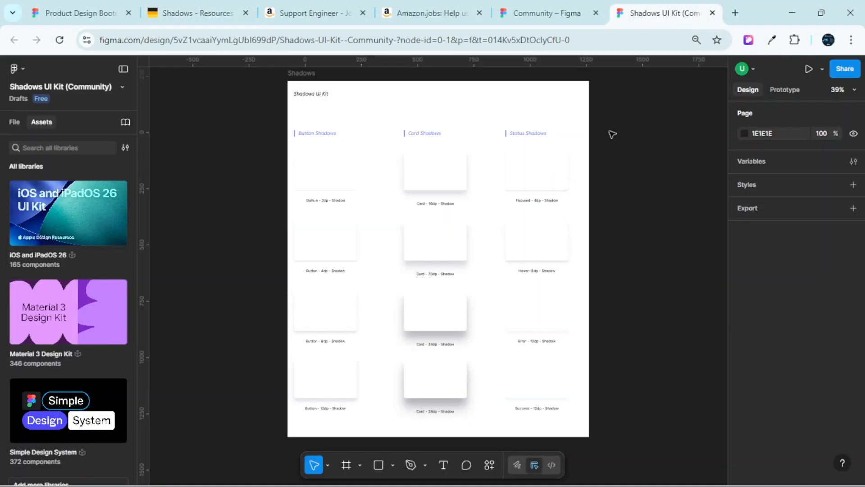
scroll(322, 161, "up", 6)
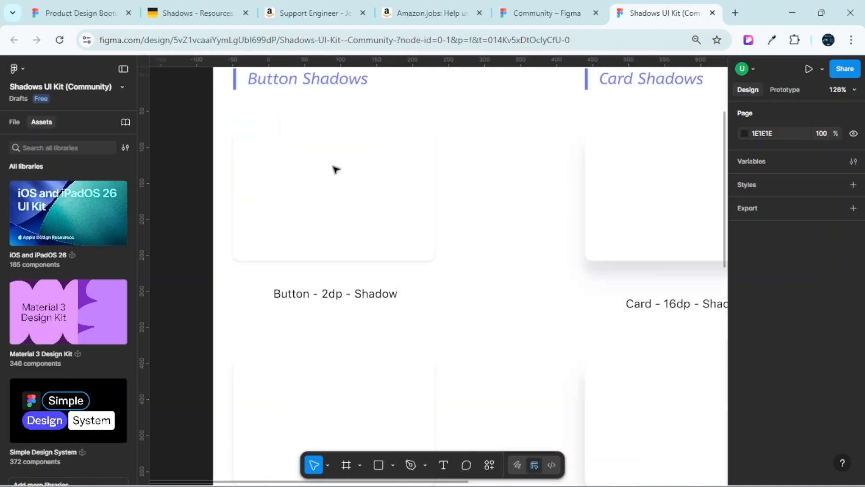
scroll(371, 221, "down", 6)
scroll(349, 209, "up", 6)
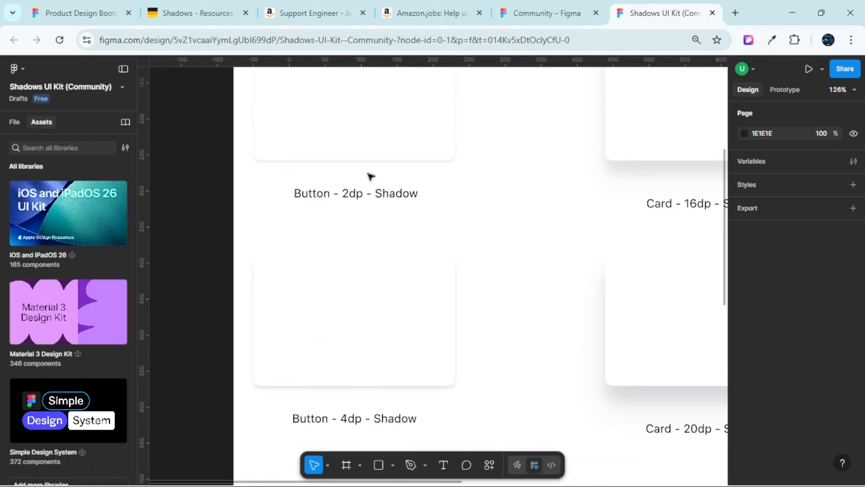
left_click(379, 206)
scroll(401, 245, "down", 4)
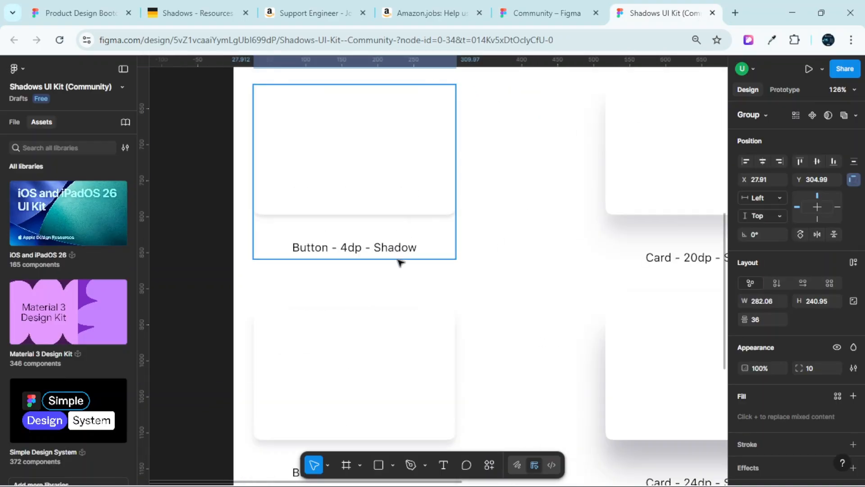
left_click(398, 255)
scroll(398, 256, "down", 4)
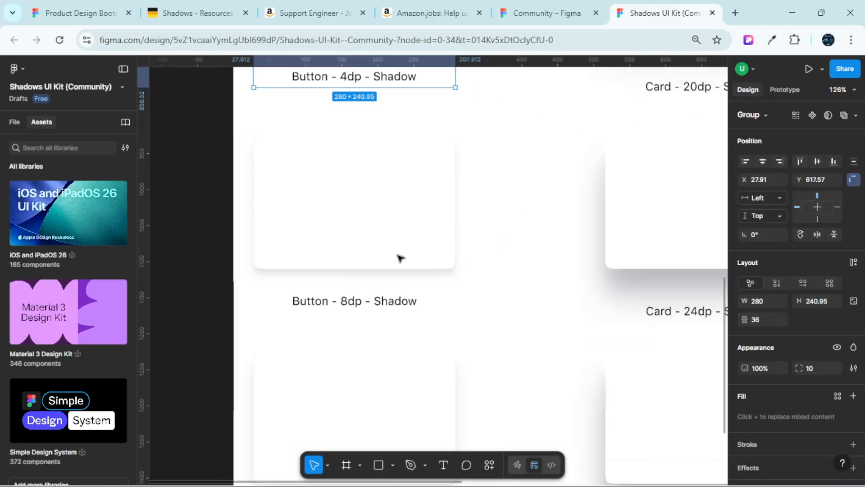
left_click(316, 255)
scroll(353, 259, "up", 12)
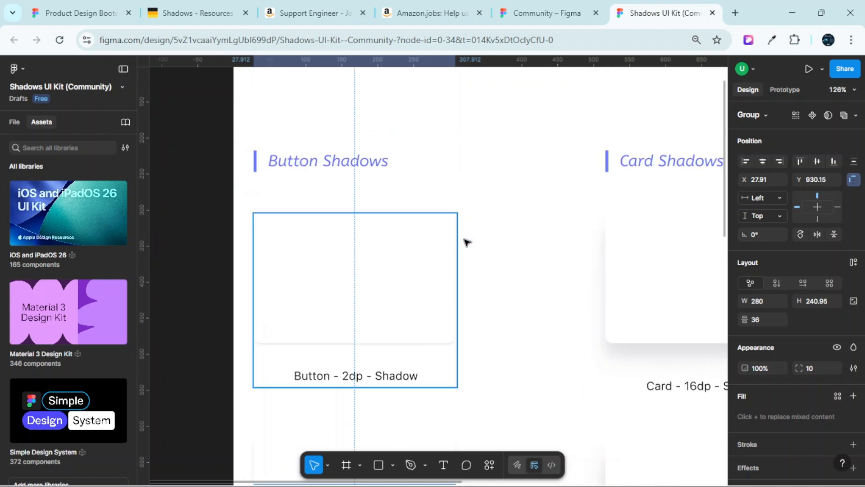
- Go through the button shadows again from 2dp, selecting the 4dp, 8dp and 12dp samples in turn, then clear the selection
left_click(510, 228)
scroll(509, 228, "down", 4)
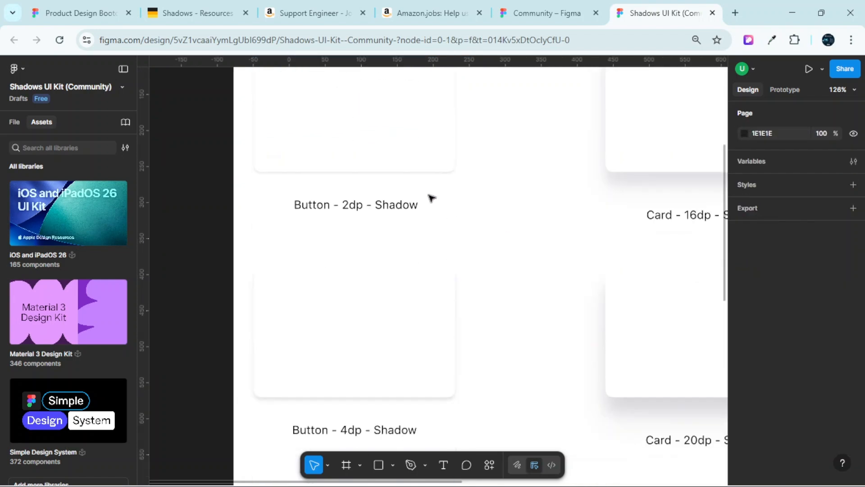
left_click(427, 268)
scroll(405, 252, "down", 3)
left_click(390, 232)
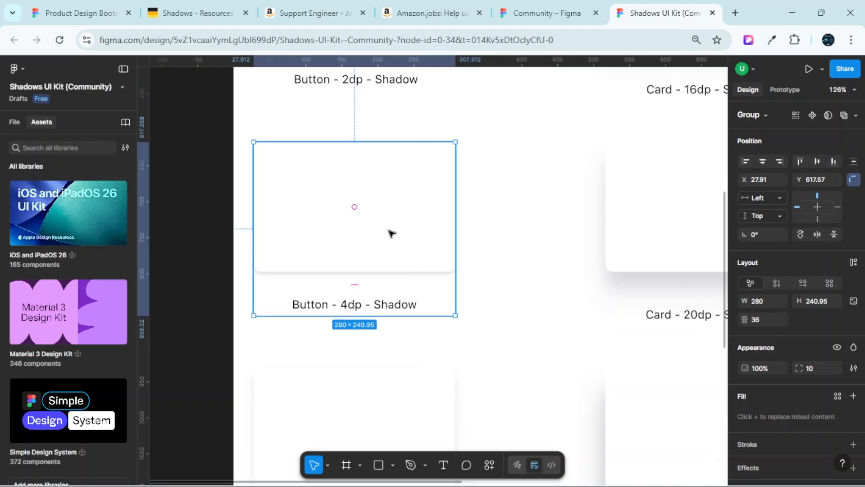
scroll(392, 232, "down", 5)
left_click(380, 225)
scroll(387, 212, "down", 5)
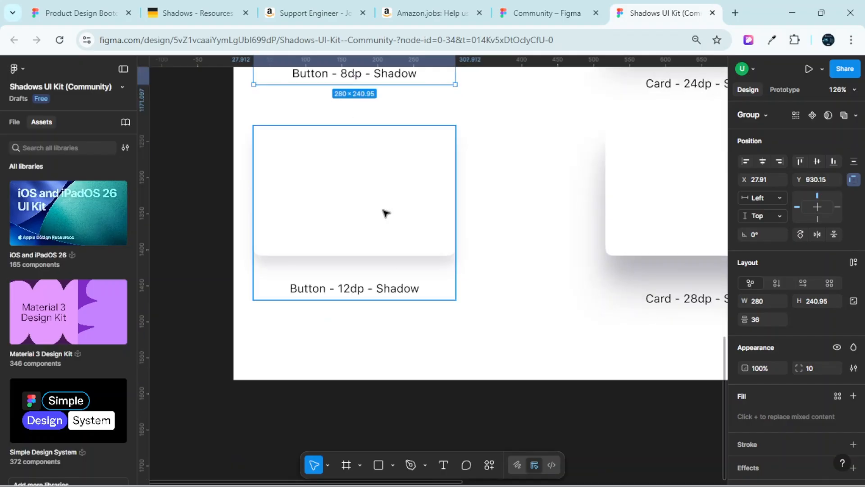
left_click(386, 211)
left_click(531, 268)
scroll(530, 273, "down", 5)
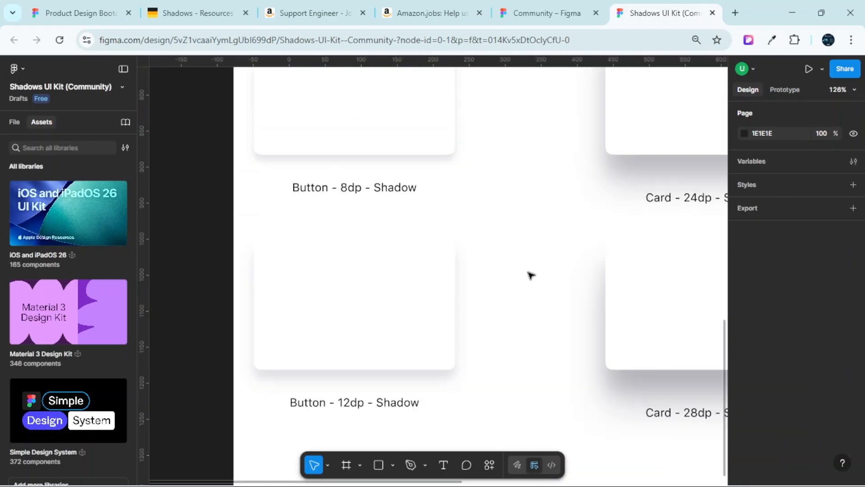
- Examine the Card Shadows and Status Shadows columns, selecting the 16dp card sample
scroll(504, 258, "up", 8)
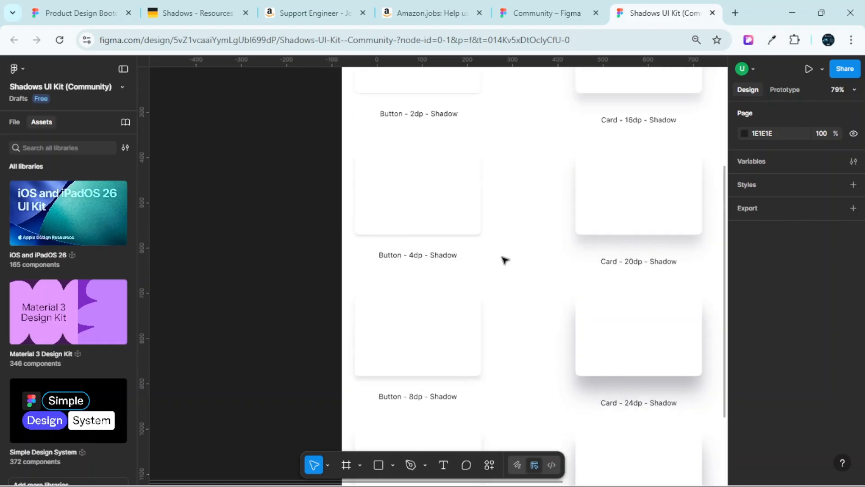
scroll(498, 352, "right", 4)
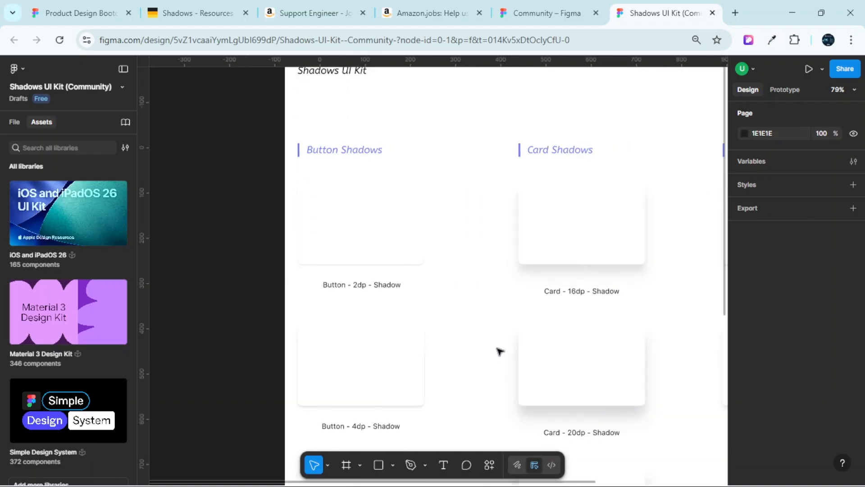
left_click(473, 237)
scroll(471, 270, "down", 8)
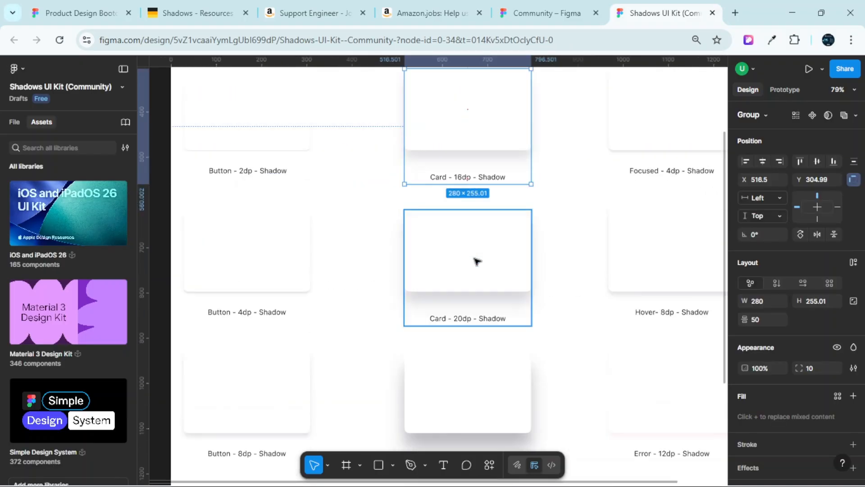
scroll(535, 330, "right", 4)
scroll(534, 330, "up", 10)
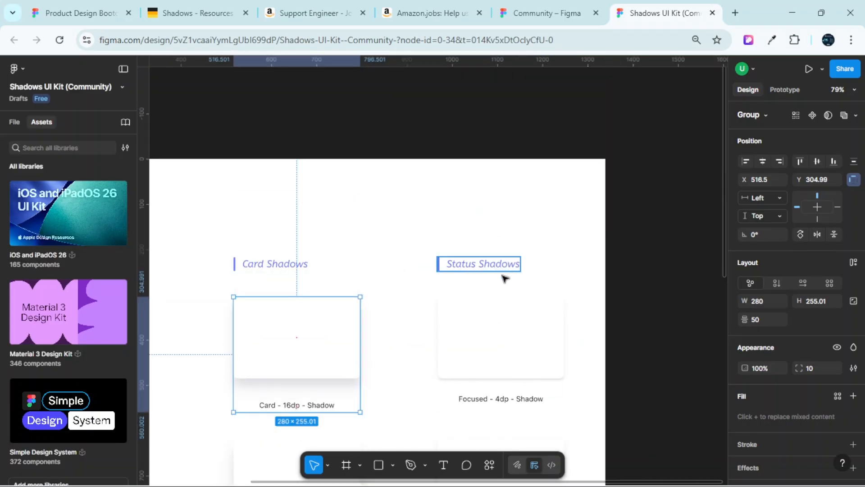
scroll(508, 305, "down", 9)
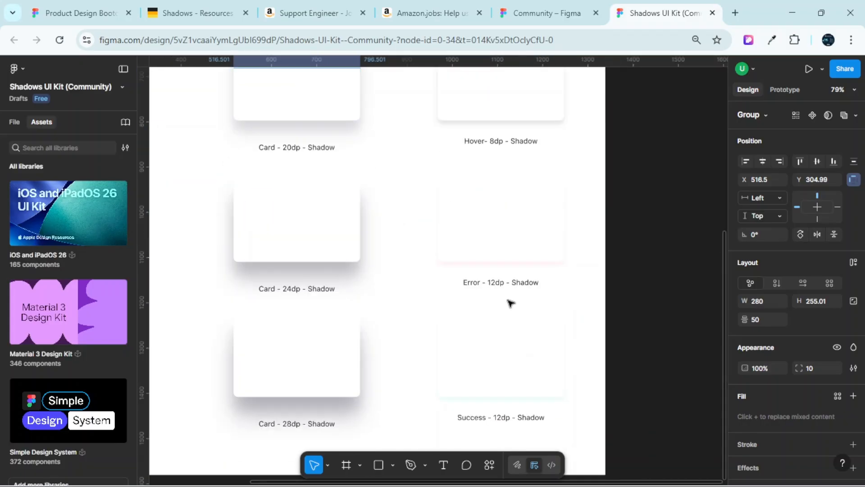
scroll(500, 356, "down", 3)
scroll(498, 324, "down", 5)
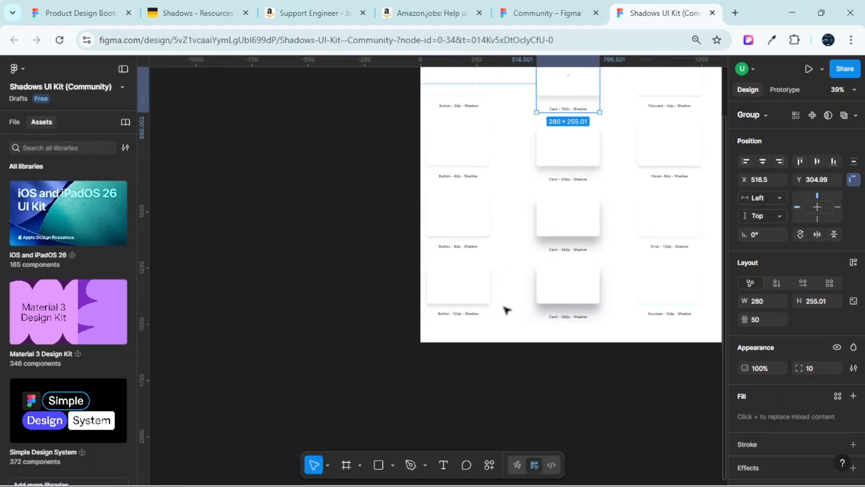
- Select the whole Shadows frame and view its three column headings up close
scroll(506, 309, "up", 4)
left_click(443, 159)
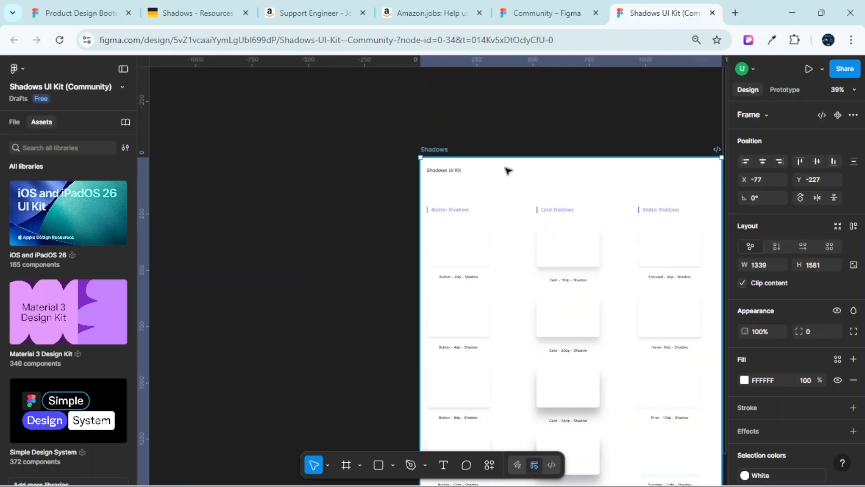
scroll(508, 170, "up", 5)
scroll(507, 164, "right", 5)
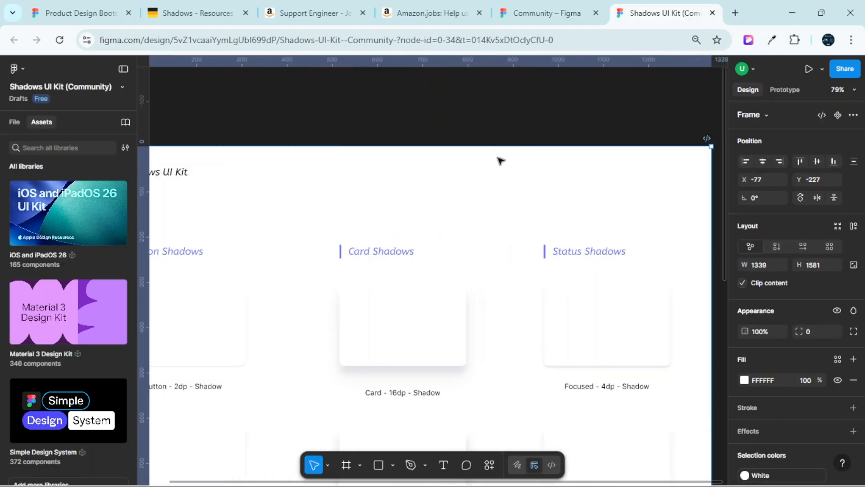
- Check the Material 8dp and 9dp elevation tables, then review the rectangle grid in the Product Design Bootcamp file
left_click(171, 6)
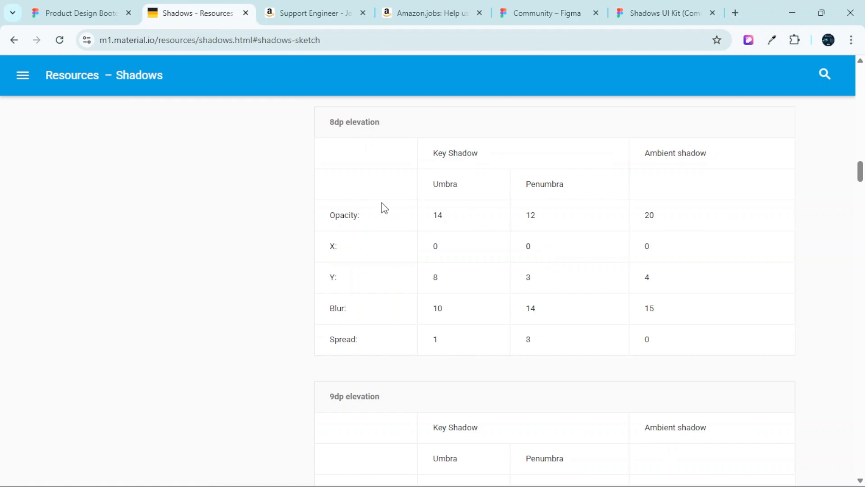
scroll(488, 211, "down", 6)
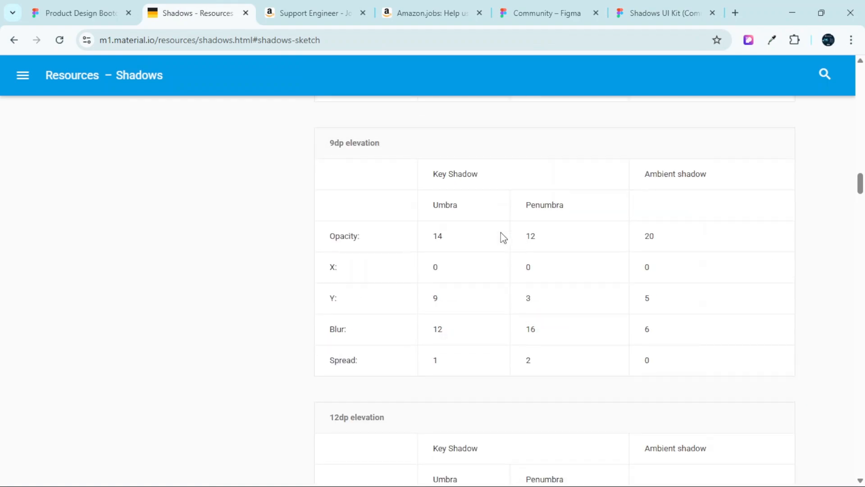
left_click(121, 6)
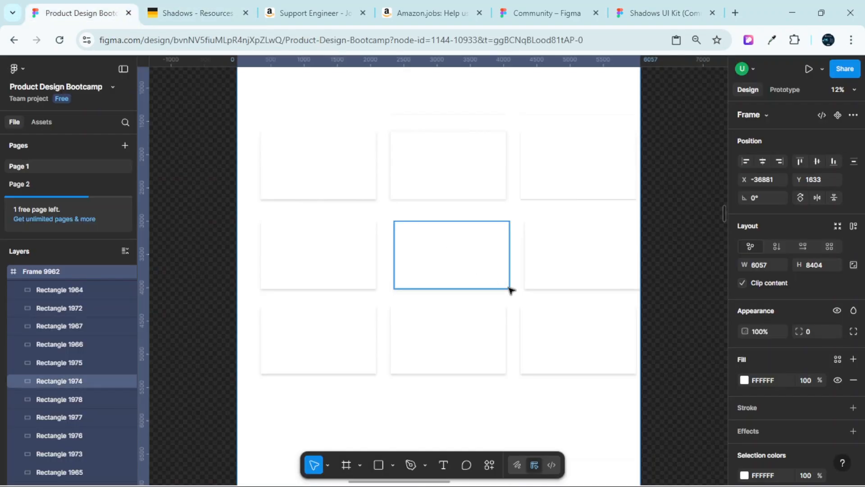
scroll(488, 338, "down", 4)
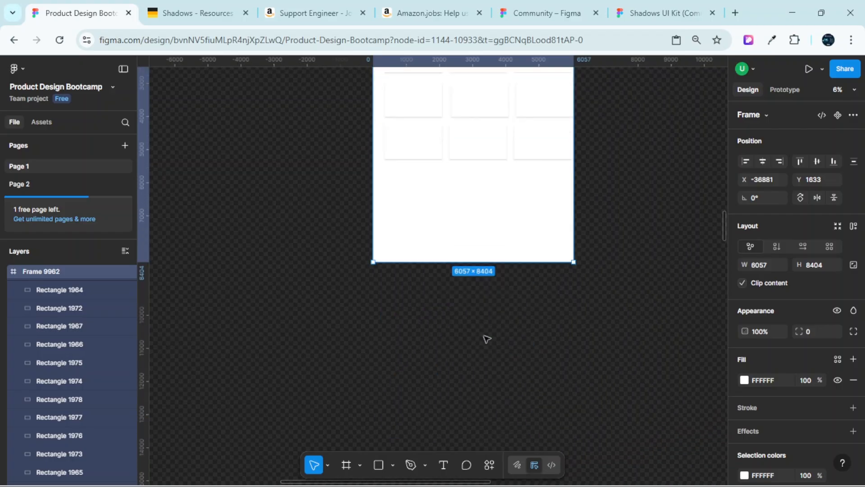
scroll(460, 290, "up", 3)
scroll(460, 288, "up", 4)
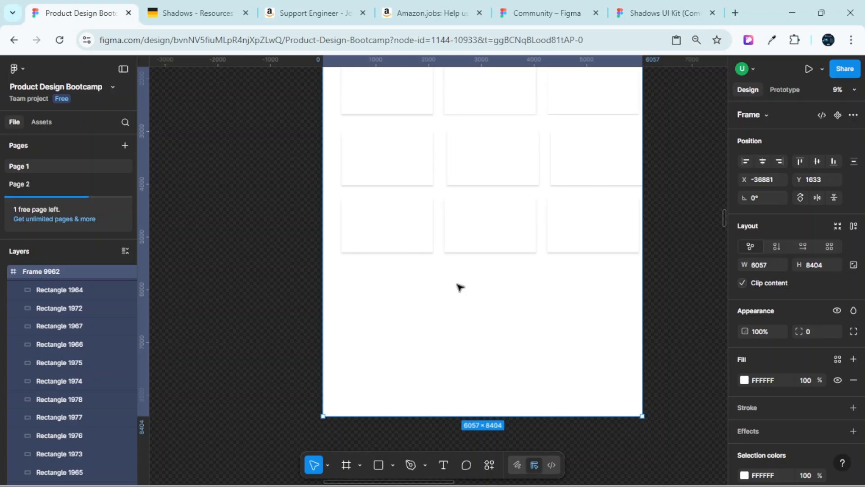
- Return to the Shadows UI Kit file and select the 2dp button shadow rectangle to inspect its effect style, then deselect it
left_click(644, 6)
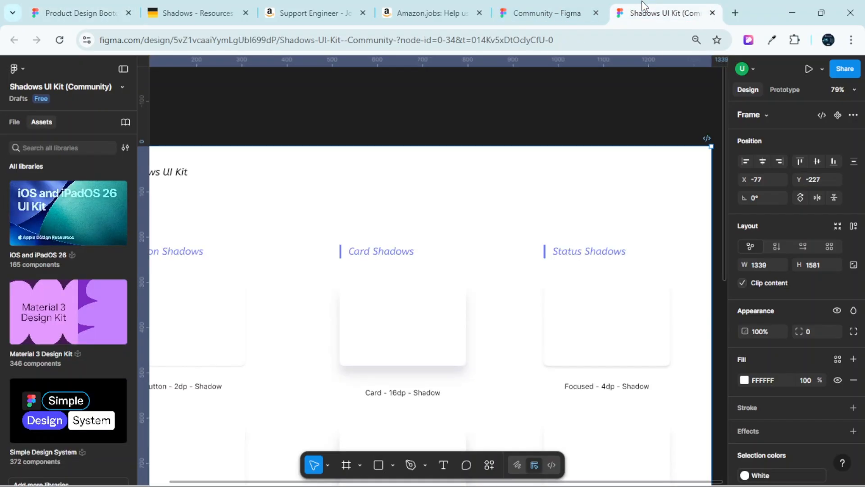
scroll(481, 145, "down", 5)
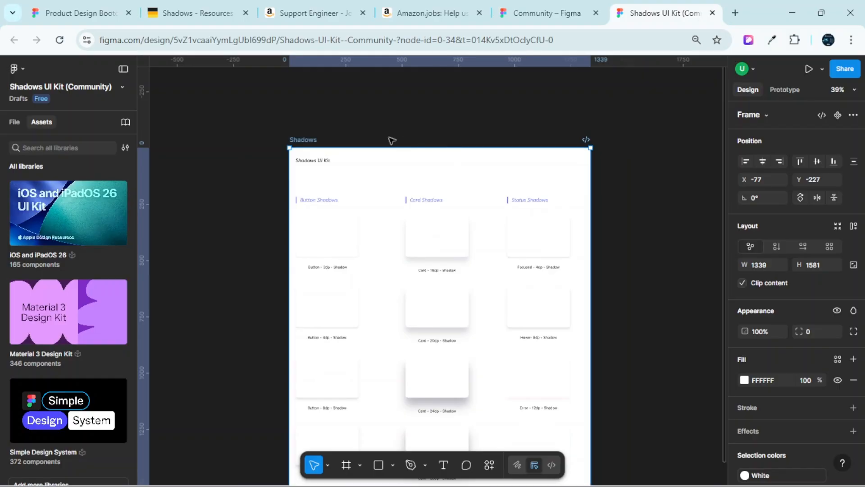
scroll(369, 133, "up", 3)
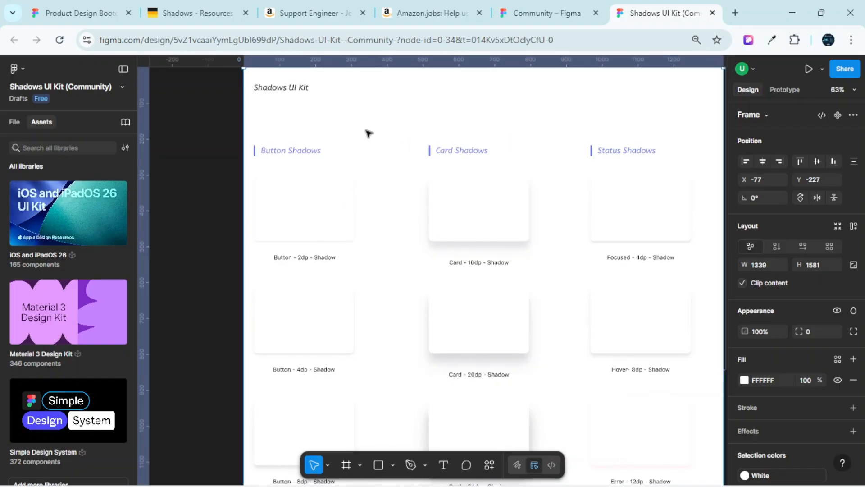
scroll(331, 193, "up", 3)
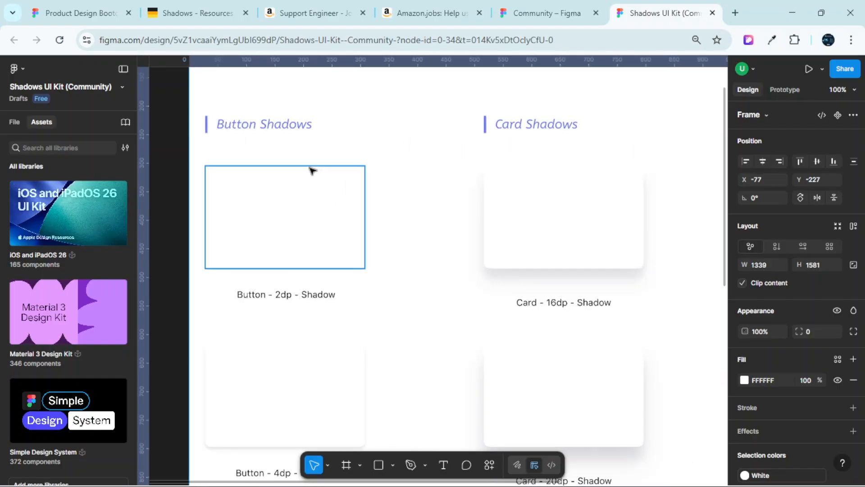
scroll(303, 166, "up", 2)
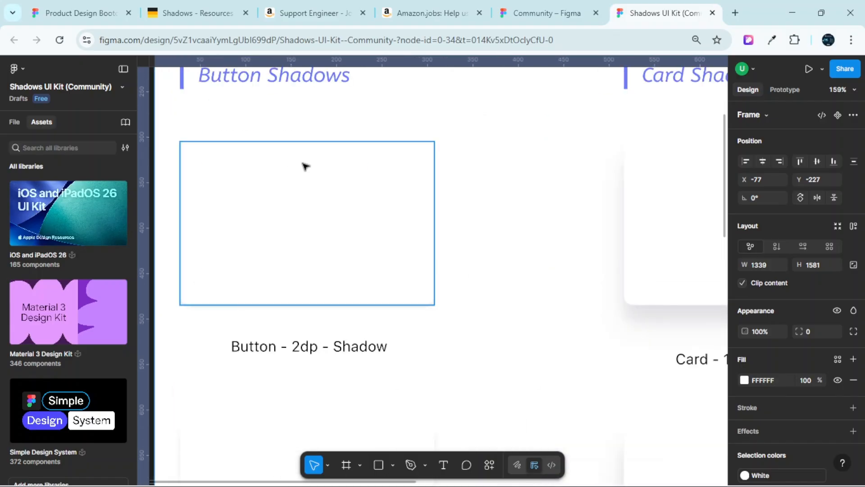
scroll(446, 182, "left", 3)
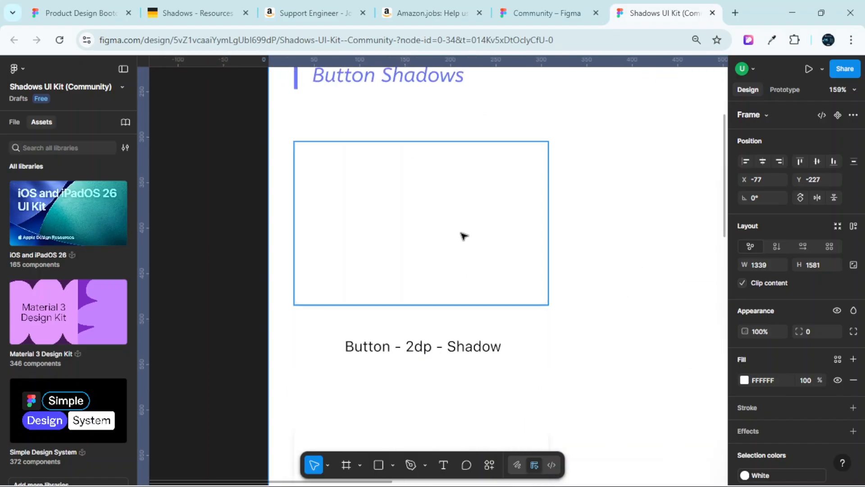
left_click(473, 259)
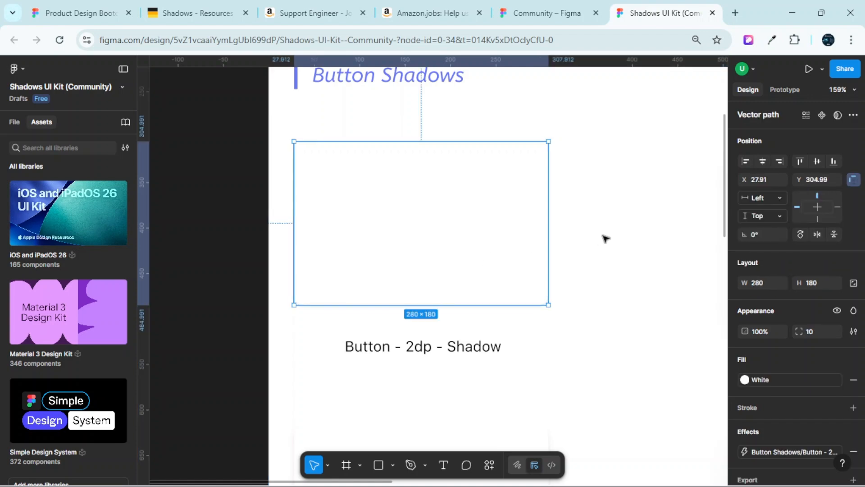
scroll(610, 239, "right", 3)
left_click(550, 236)
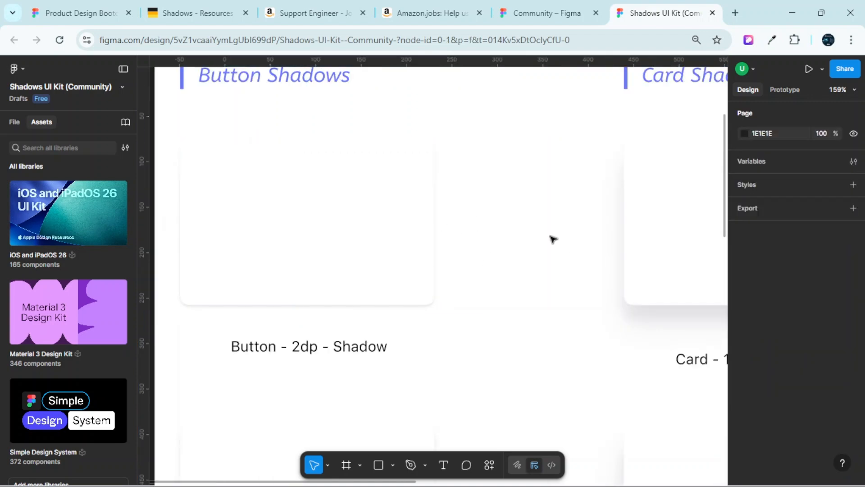
- Select the 2dp button shadow sample and check the Amazon Support Engineer job page for comparison before returning to the Shadows UI Kit
scroll(529, 251, "down", 1)
scroll(521, 262, "up", 1)
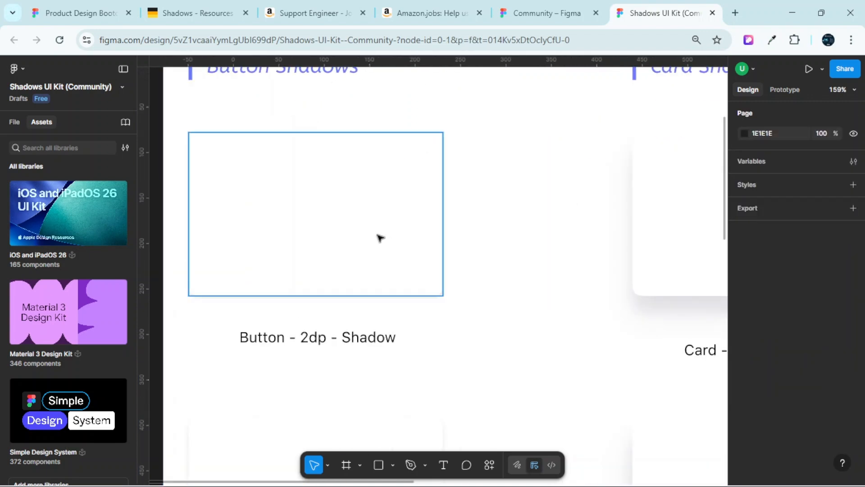
left_click(418, 231)
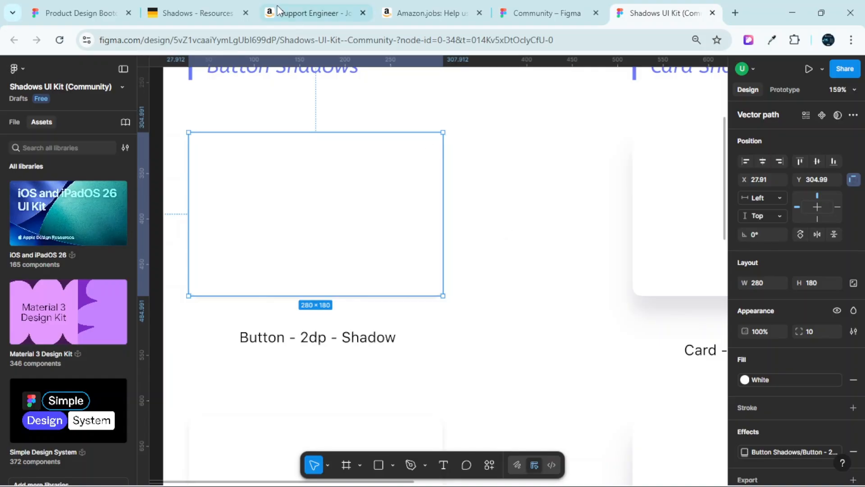
left_click(212, 11)
left_click(347, 13)
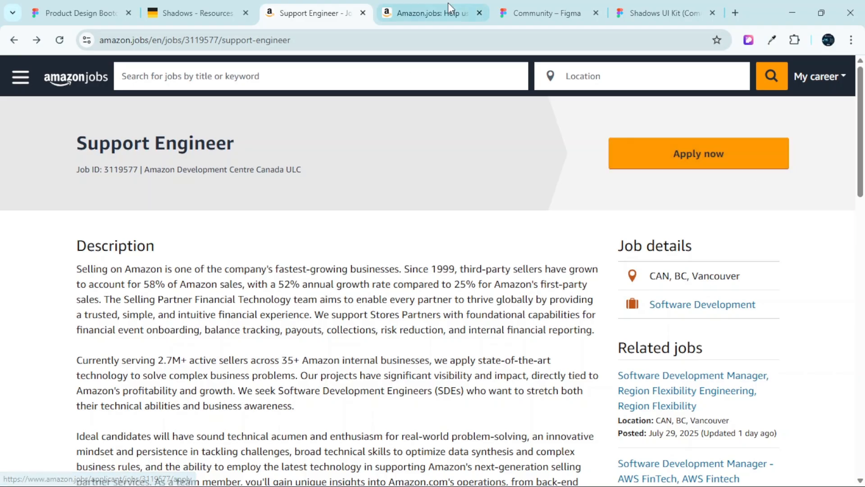
left_click(660, 12)
- Copy the whole Shadows frame from the Shadows UI Kit file
scroll(548, 202, "down", 6)
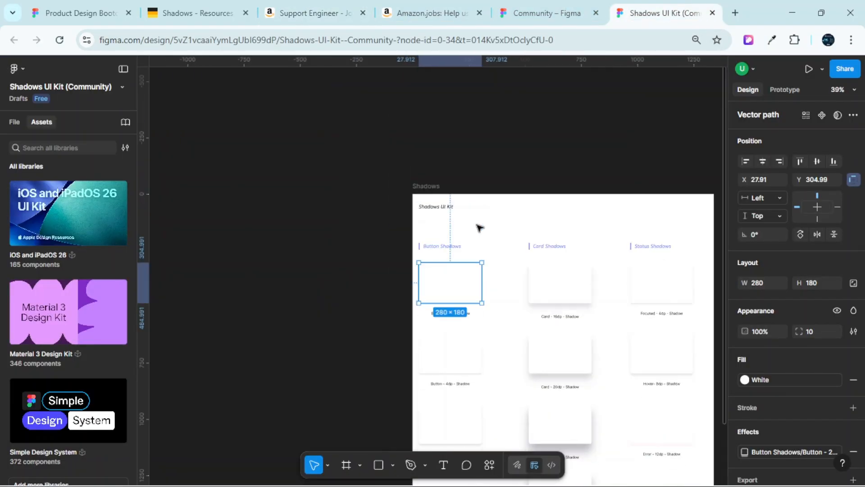
scroll(311, 189, "up", 4)
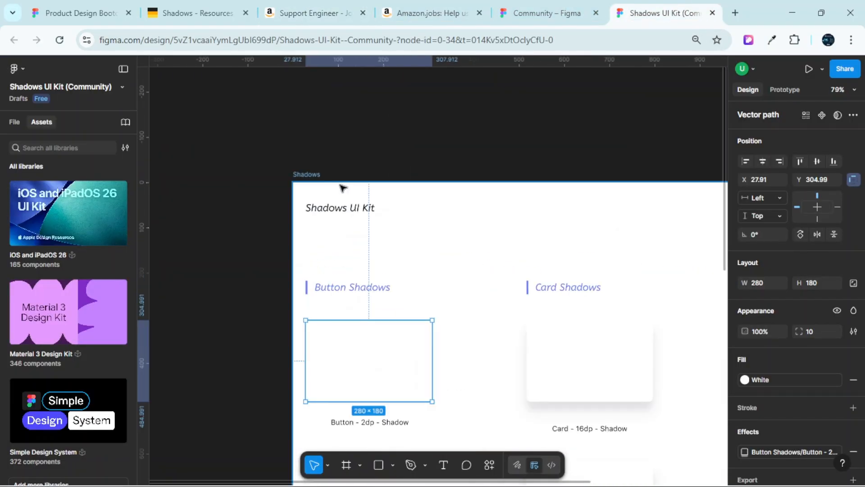
left_click(199, 175)
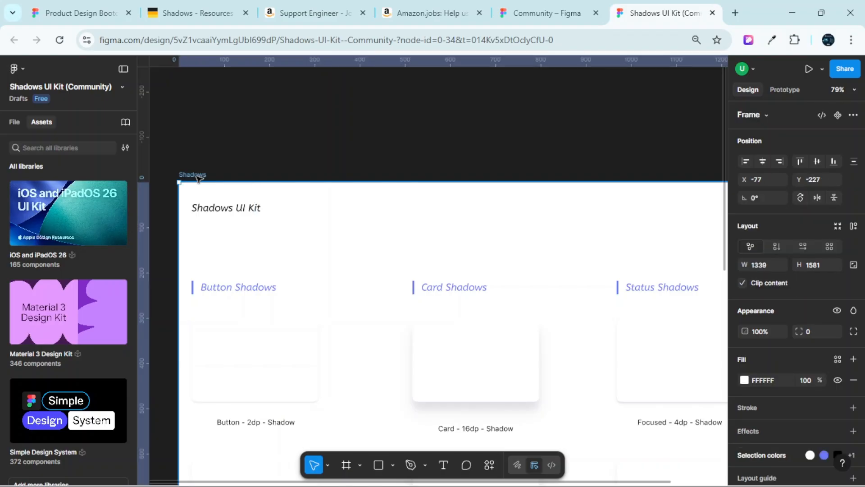
right_click(200, 176)
left_click(232, 100)
- Paste the Shadows frame onto the empty canvas beside Frame 9962 in the Product Design Bootcamp file
left_click(98, 8)
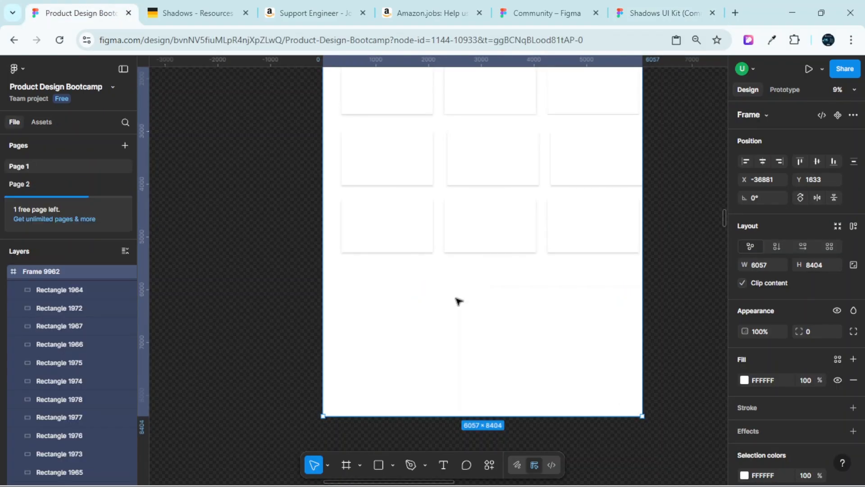
scroll(473, 330, "down", 4)
scroll(454, 307, "right", 5)
scroll(443, 289, "right", 5)
scroll(381, 239, "down", 3)
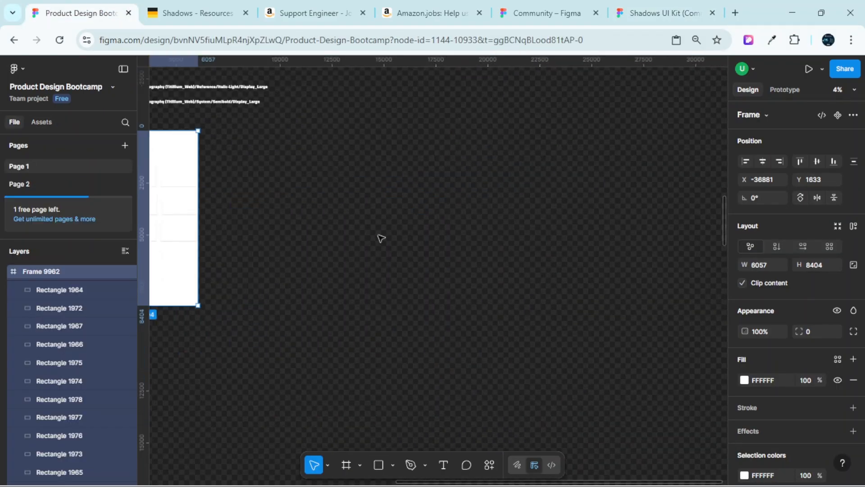
right_click(361, 168)
left_click(380, 172)
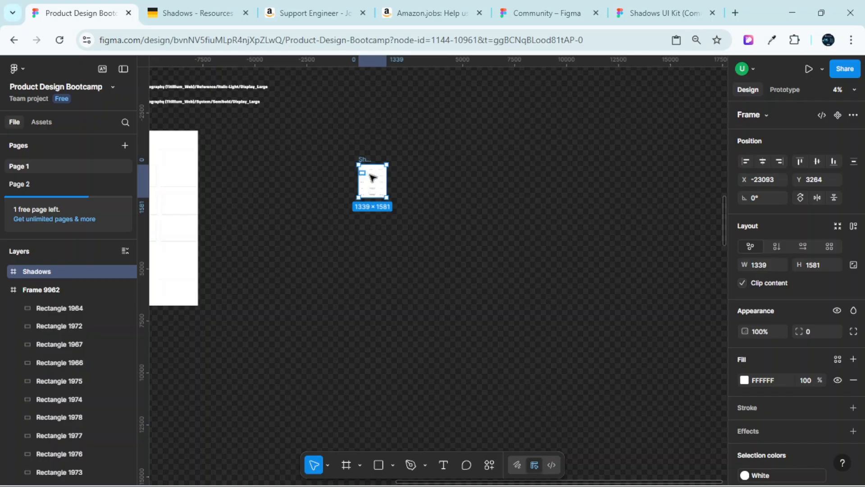
- Compare the rectangle grid in Frame 9962 with the button, card and status samples in the pasted Shadows frame
scroll(372, 179, "up", 3)
scroll(369, 252, "left", 8)
scroll(374, 273, "down", 2)
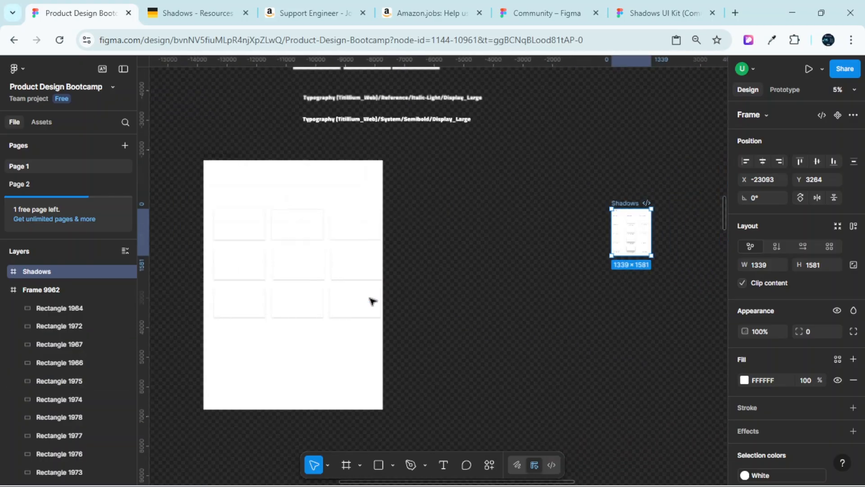
scroll(460, 226, "left", 5)
scroll(489, 285, "up", 3)
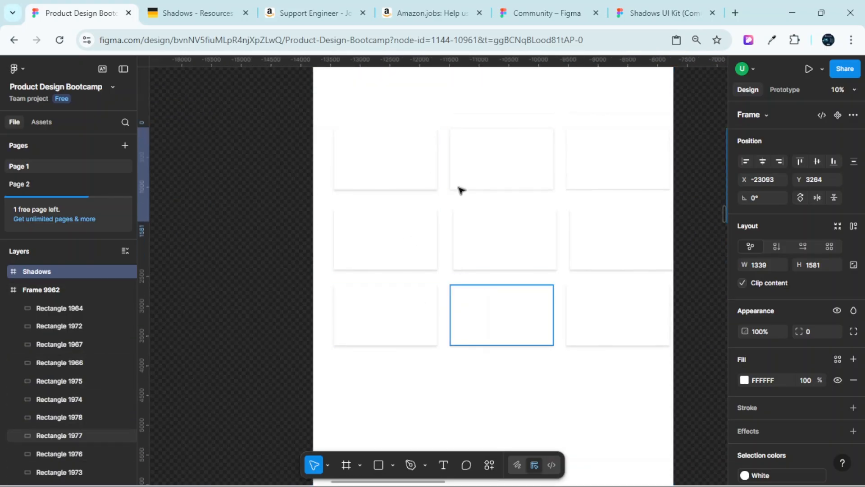
scroll(471, 293, "right", 12)
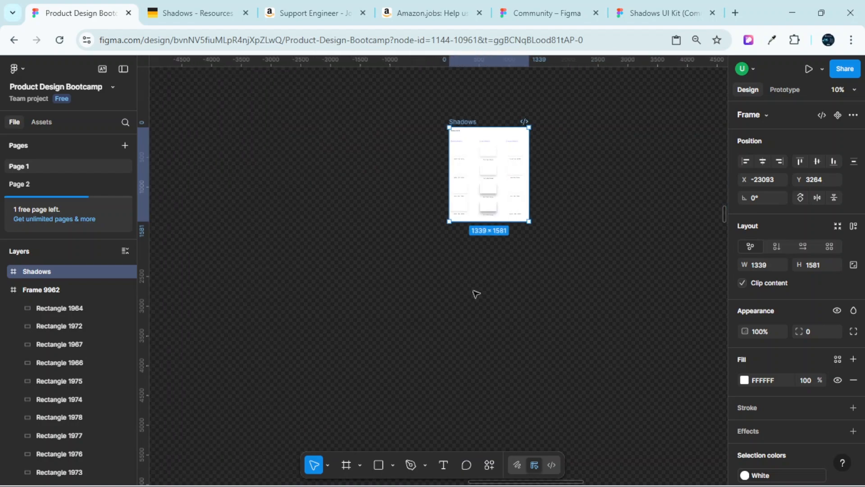
scroll(530, 183, "up", 5)
scroll(382, 237, "left", 4)
scroll(528, 229, "up", 3)
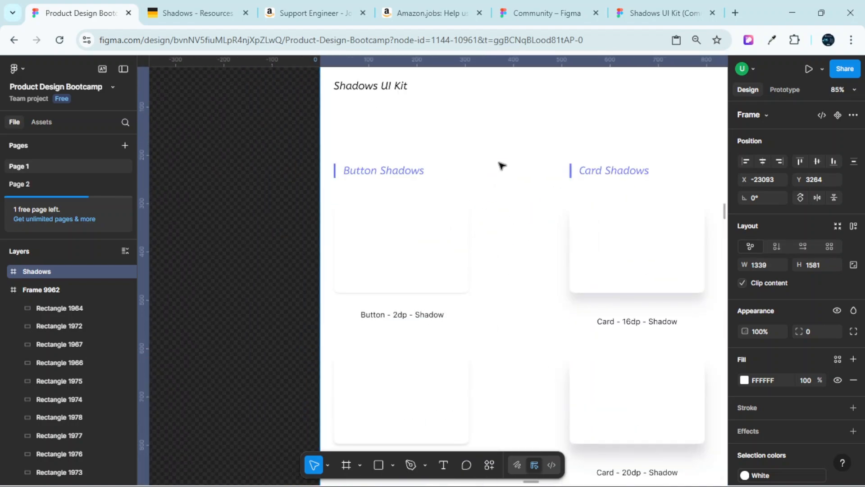
scroll(509, 225, "down", 5)
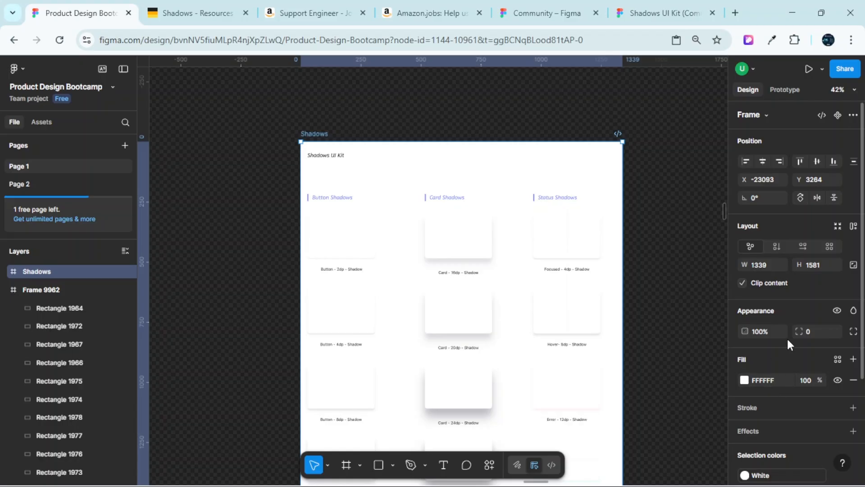
scroll(352, 246, "up", 5)
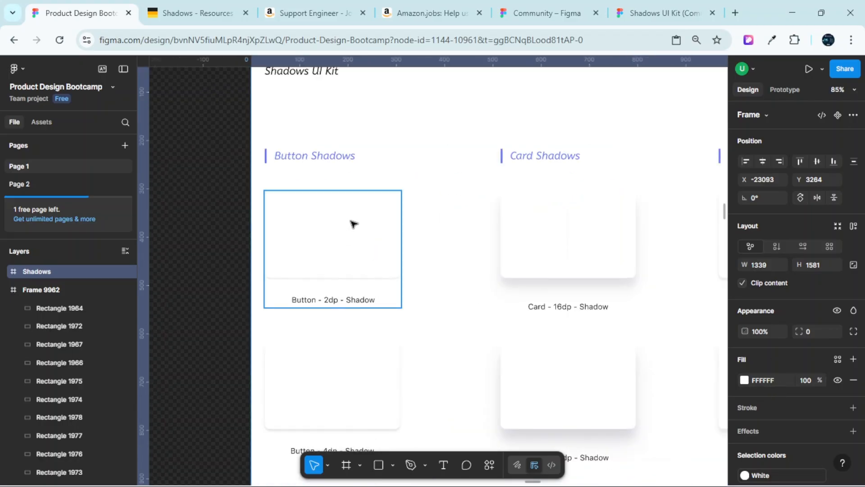
- Hide the Figma interface to view the three shadow columns, and check the Amazon jobs pages for comparison
key("ctrl+backslash")
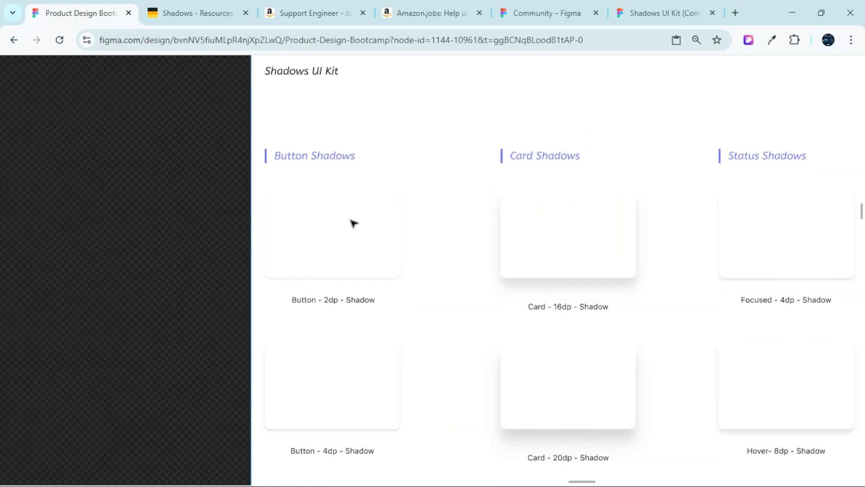
scroll(459, 238, "right", 3)
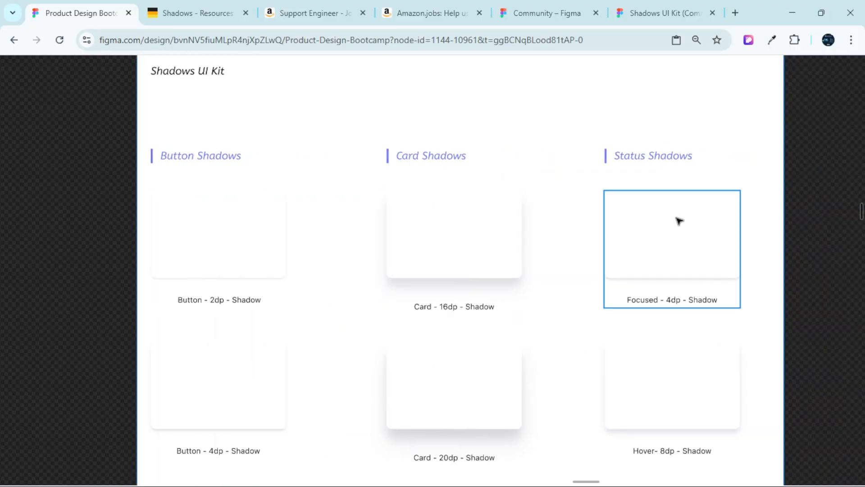
left_click(311, 13)
left_click(400, 13)
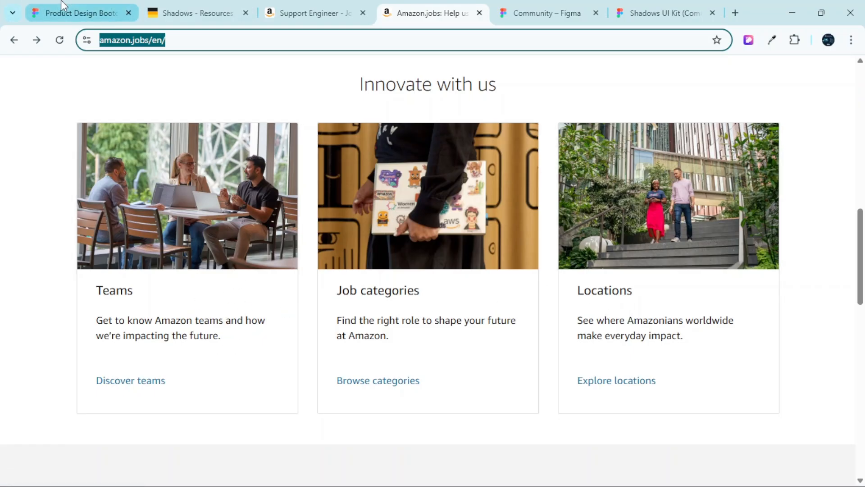
left_click(79, 13)
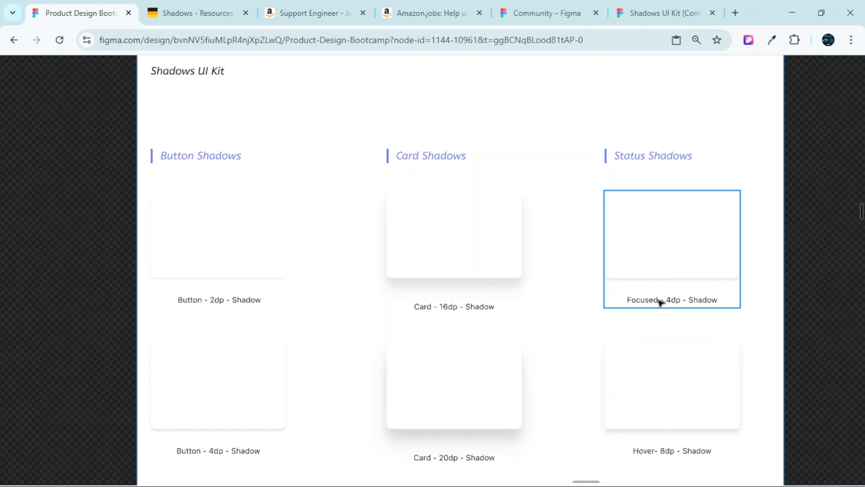
- Review every row of the button, card and status shadow samples, then show the Figma interface again
scroll(669, 300, "down", 5)
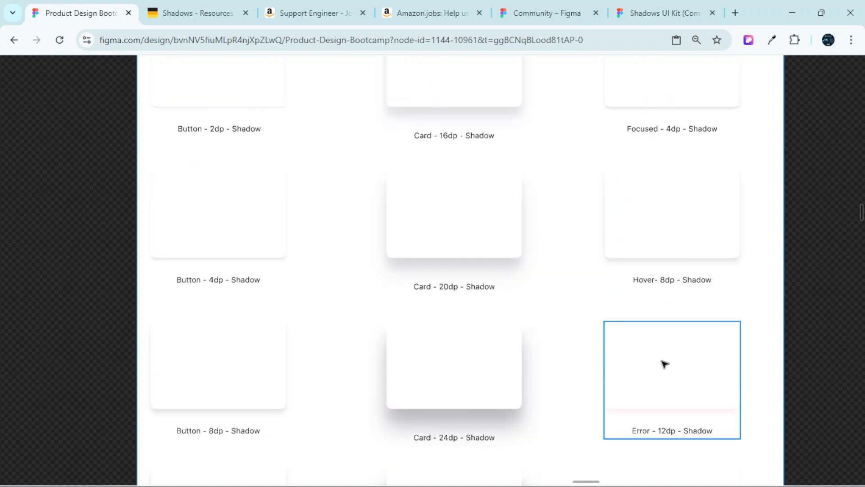
scroll(661, 360, "down", 3)
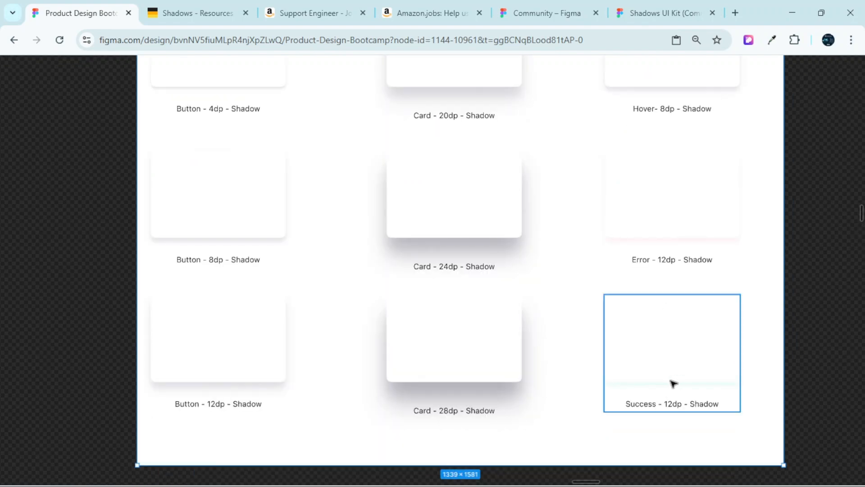
scroll(363, 348, "up", 5)
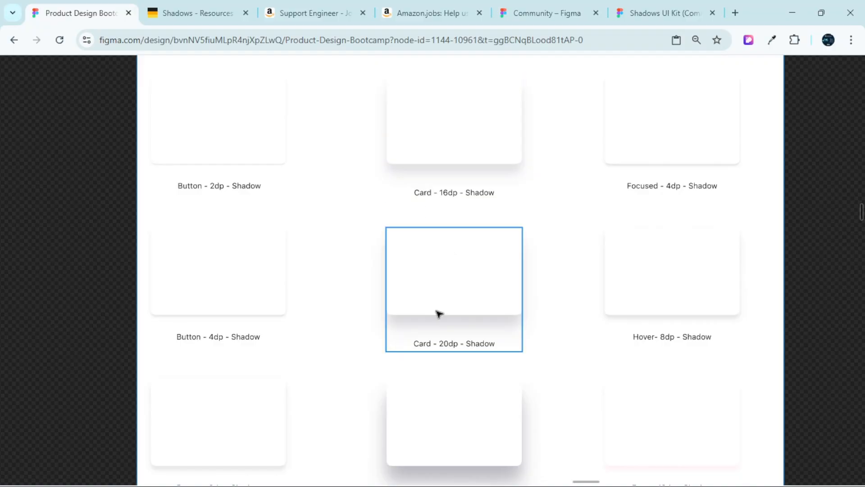
scroll(436, 312, "up", 5)
scroll(438, 325, "down", 3)
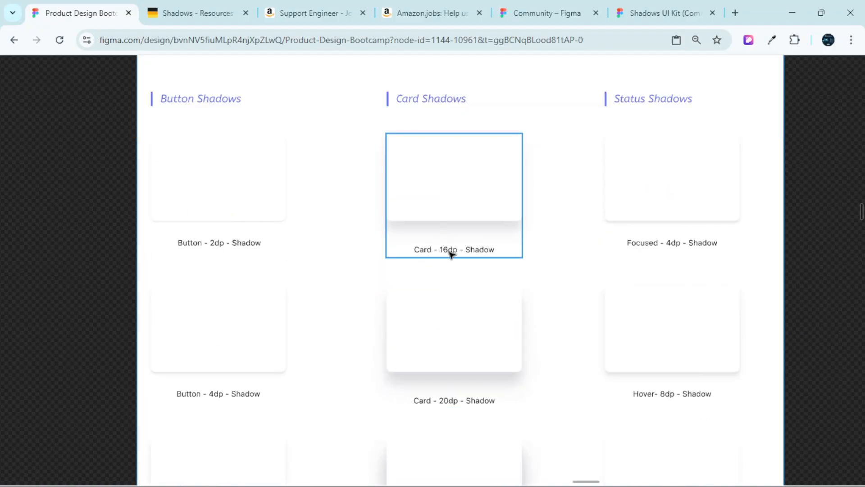
scroll(477, 360, "down", 3)
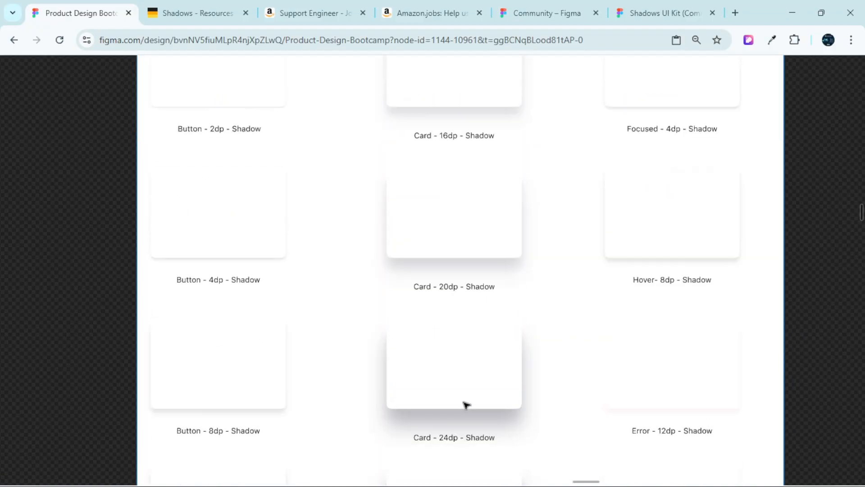
scroll(479, 340, "down", 2)
scroll(280, 356, "up", 3)
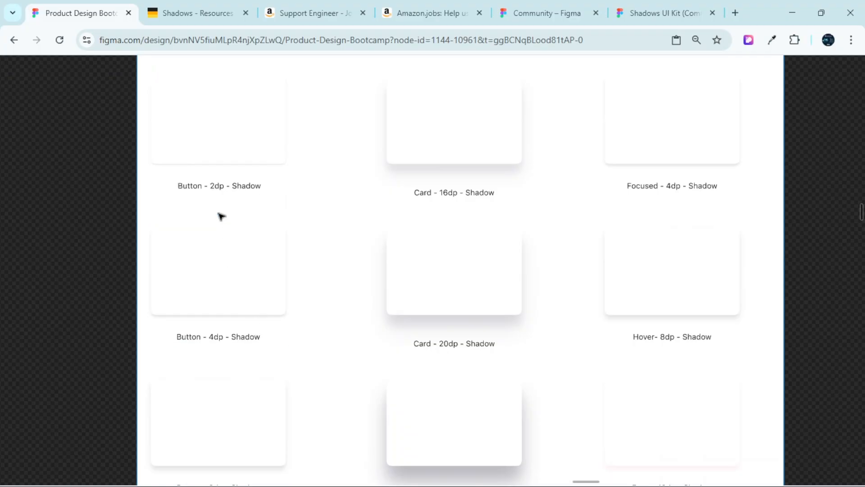
scroll(221, 216, "up", 3)
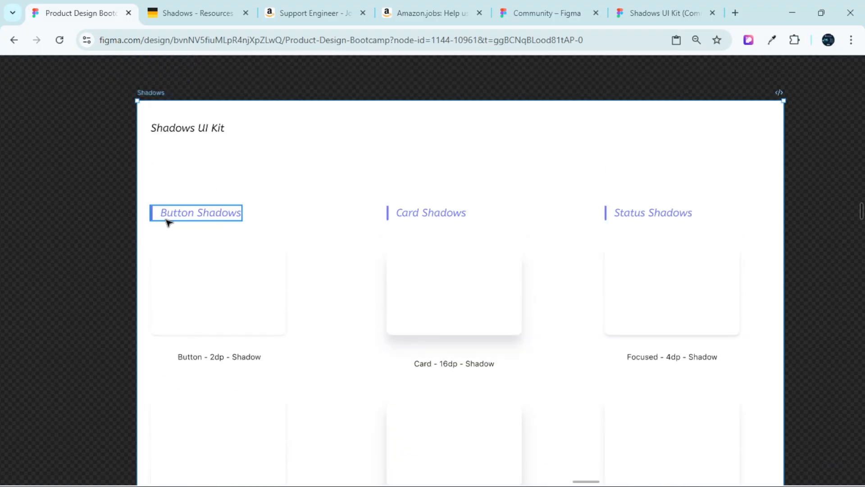
key("ctrl+backslash")
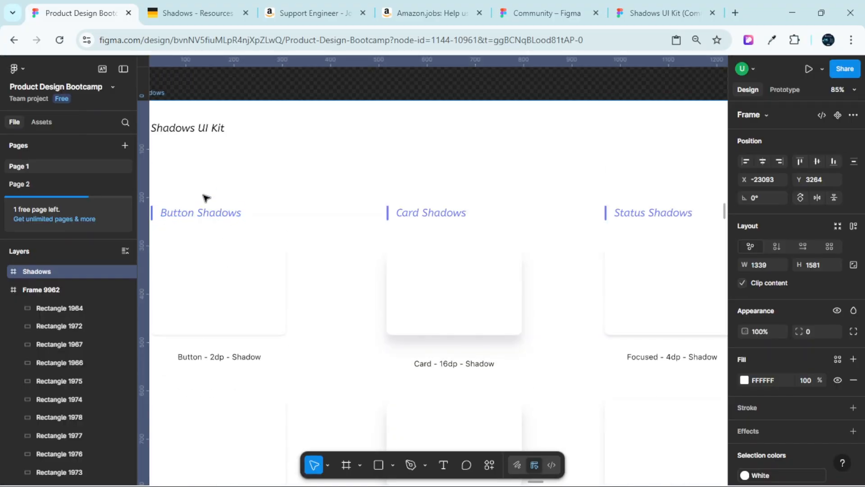
- Examine the Shadows frame's column headings and its samples down to the 12dp button and 28dp card row
scroll(254, 210, "down", 3)
scroll(320, 278, "up", 1)
scroll(262, 264, "left", 3)
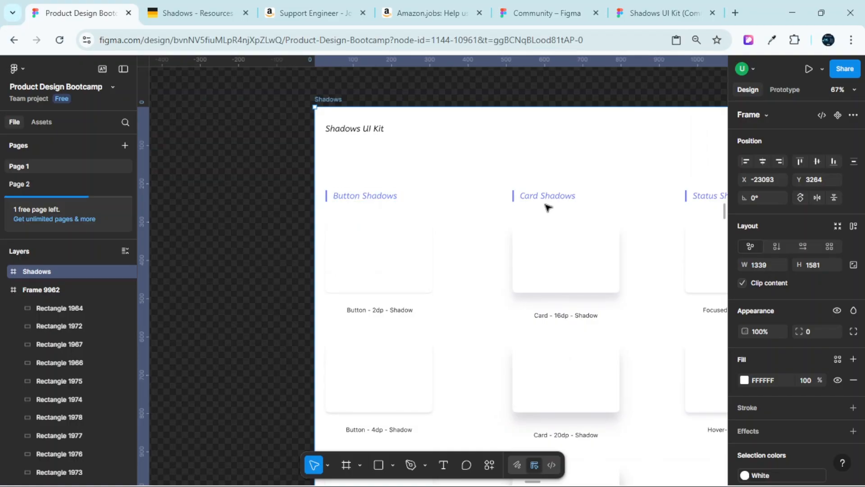
scroll(547, 205, "right", 4)
scroll(446, 209, "left", 4)
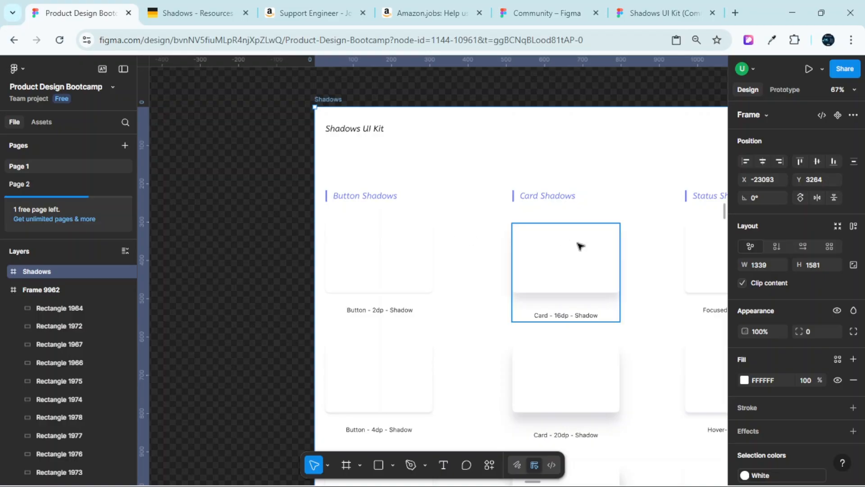
scroll(401, 193, "up", 2)
scroll(401, 193, "down", 3)
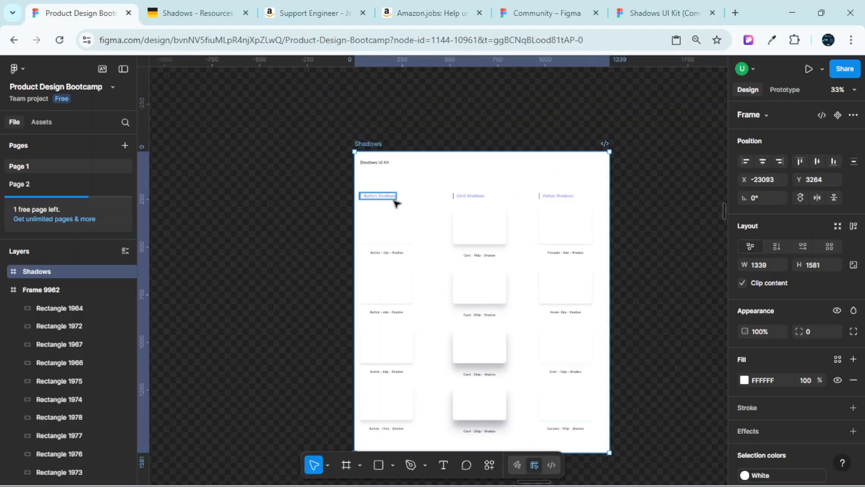
scroll(396, 201, "down", 3)
scroll(436, 201, "up", 3)
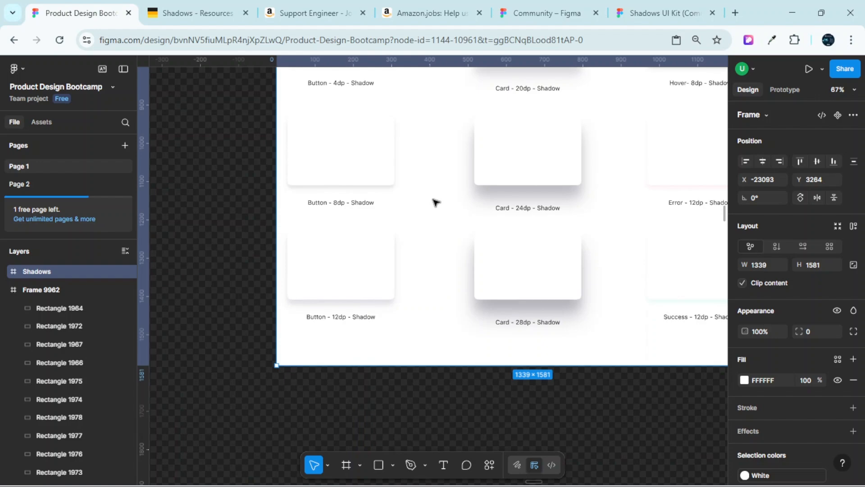
- Add a text object reading "Shadow_System" on the empty canvas just below the Shadows frame
mouse_move(697, 481)
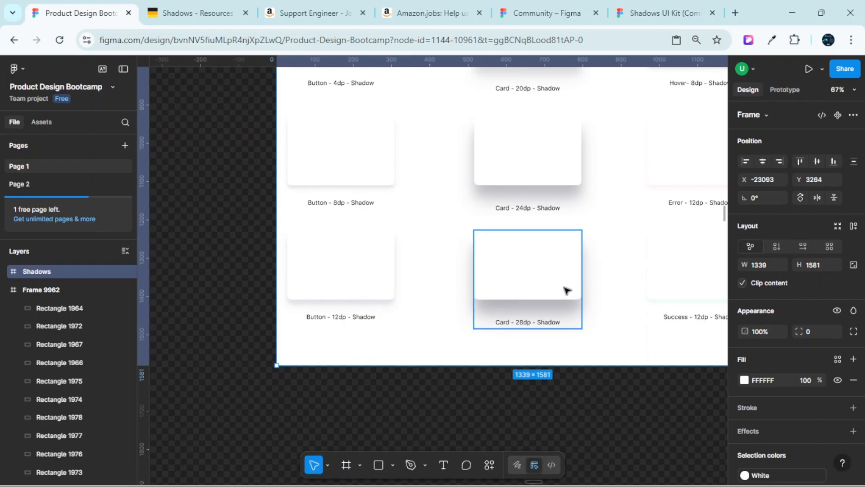
scroll(523, 309, "right", 2)
scroll(525, 311, "down", 3)
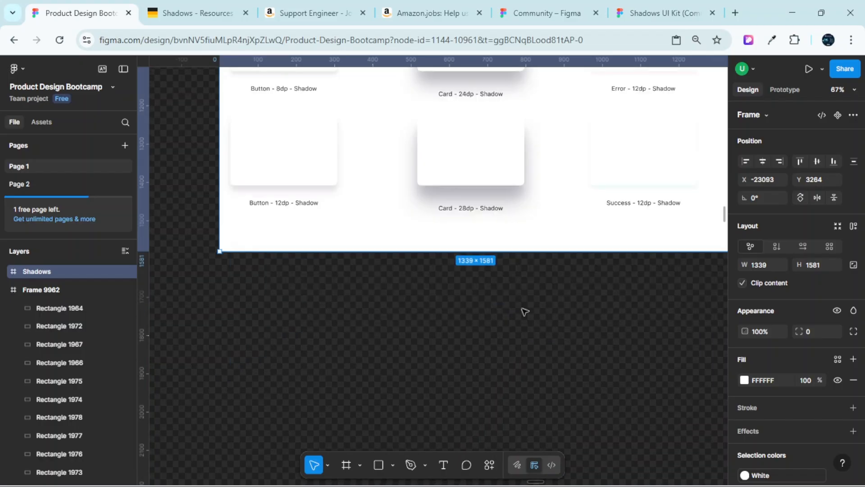
left_click(445, 454)
scroll(381, 298, "up", 3)
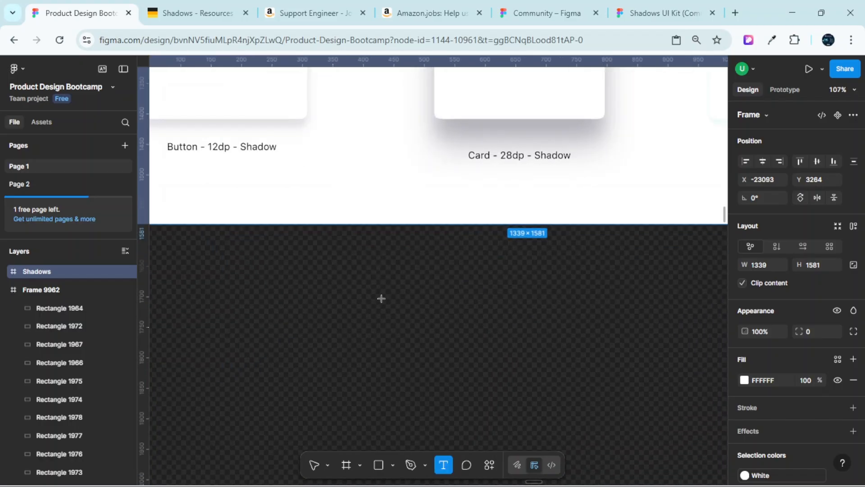
left_click(359, 285)
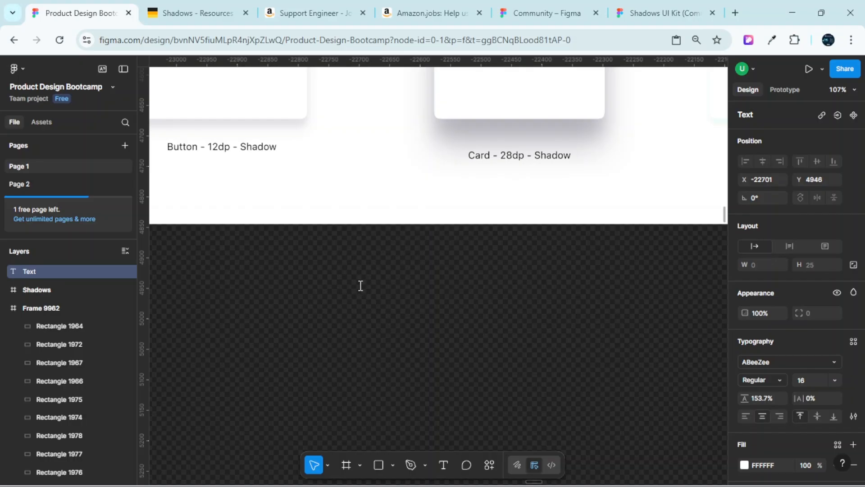
type("Shadow_")
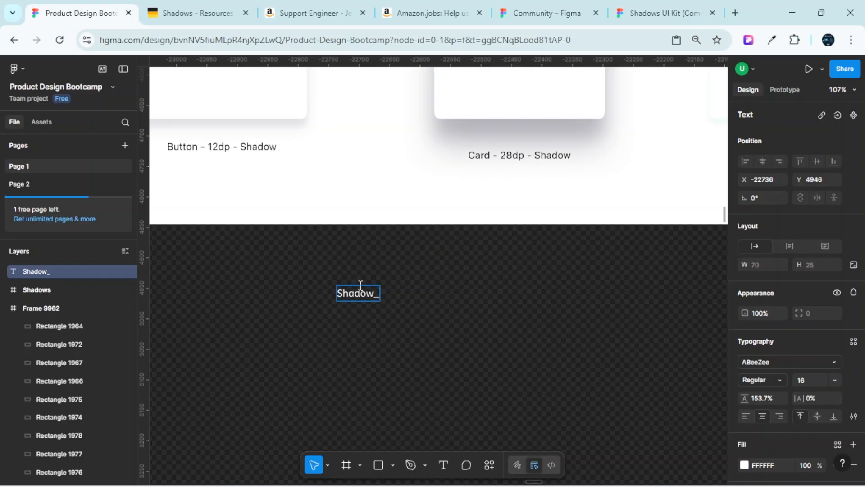
type("Sy")
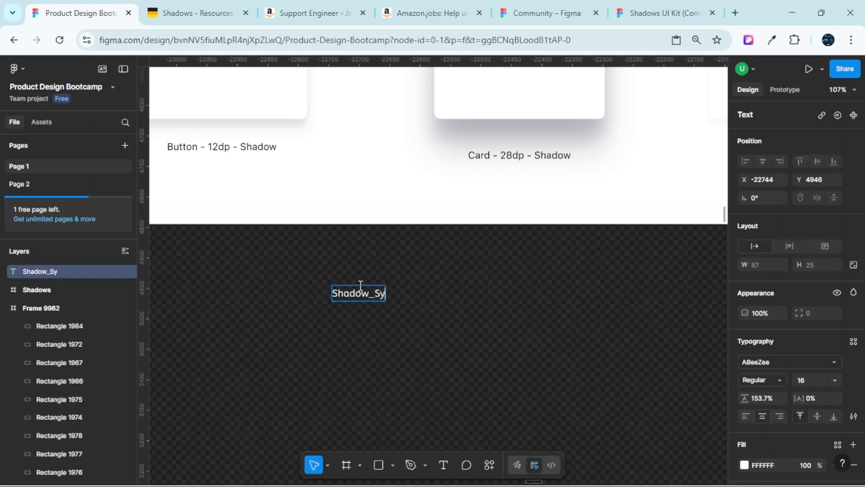
type("stem")
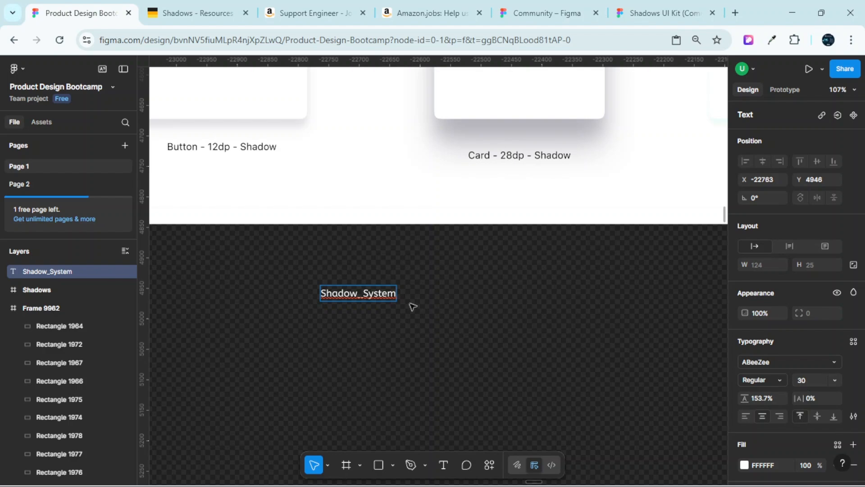
key("Escape")
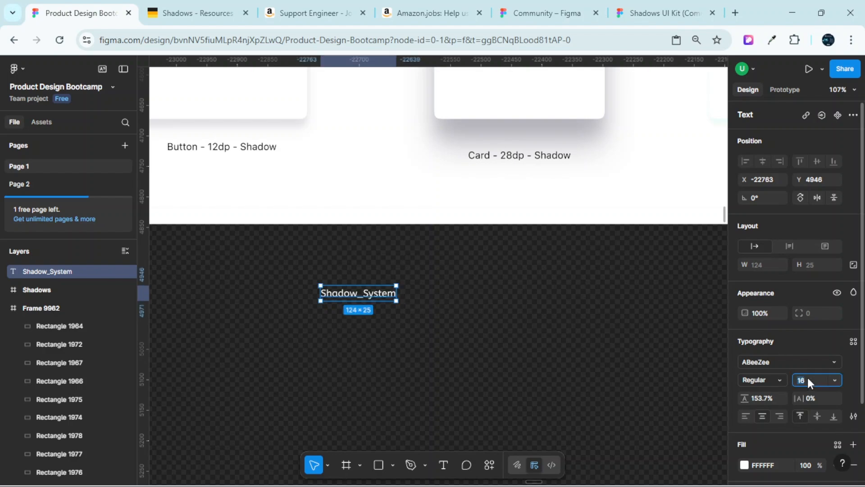
- Set the font size of the Shadow_System text to 30
left_click(807, 380)
type("30")
key("Return")
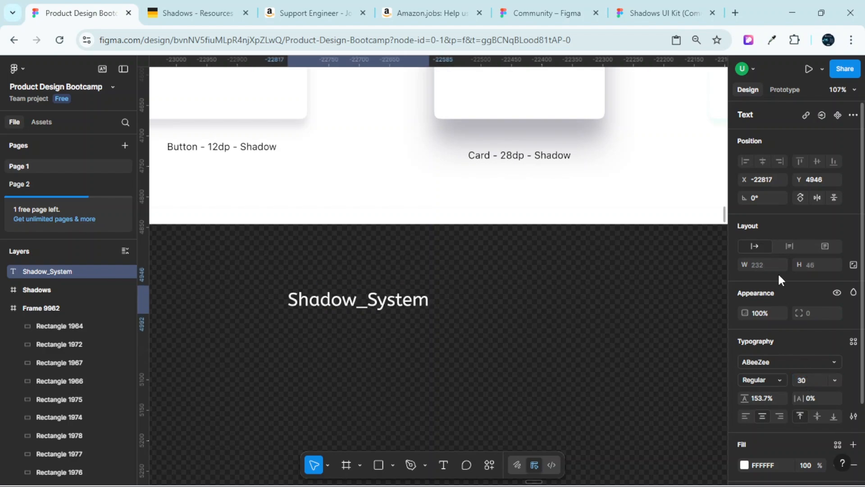
left_click(776, 380)
left_click(786, 353)
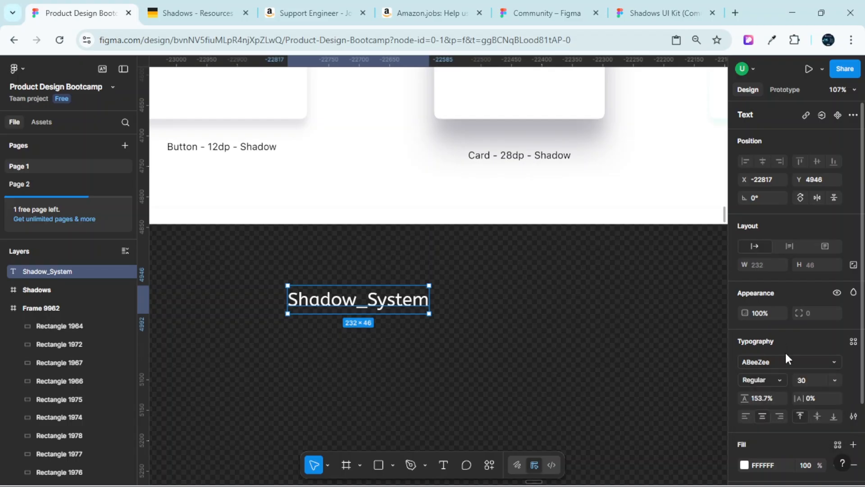
left_click(778, 377)
left_click(773, 379)
key("Return")
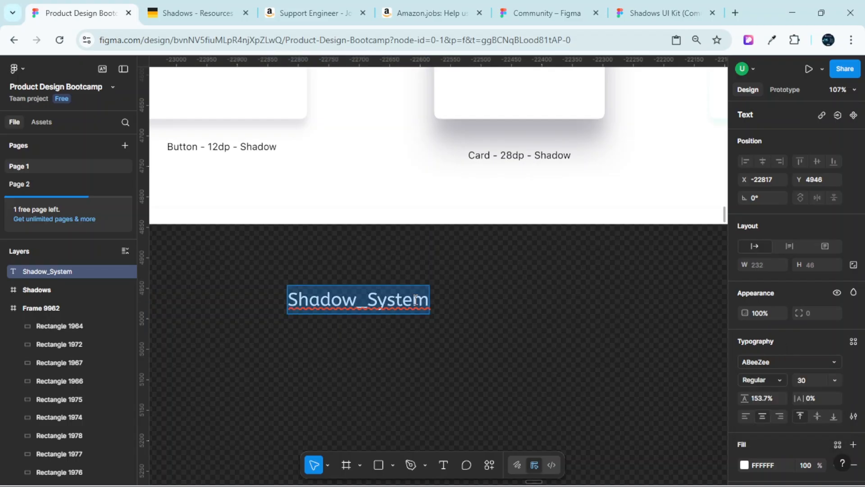
left_click(779, 377)
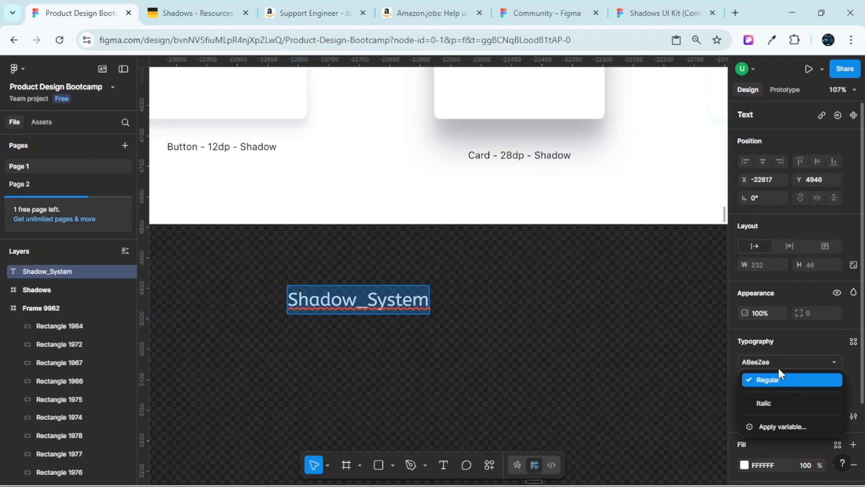
left_click(783, 340)
scroll(770, 397, "down", 3)
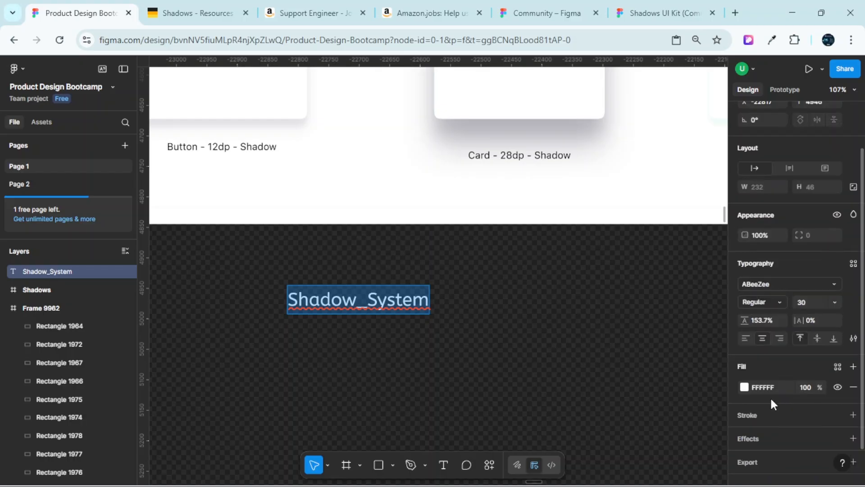
left_click(766, 290)
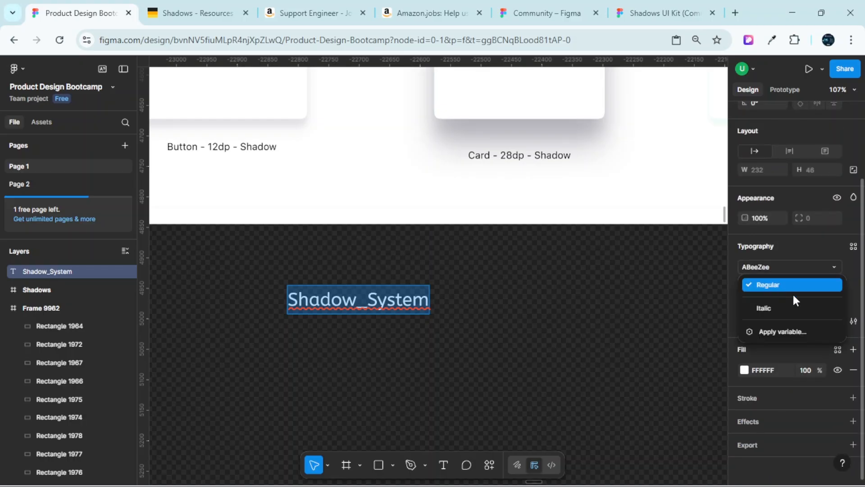
left_click(771, 285)
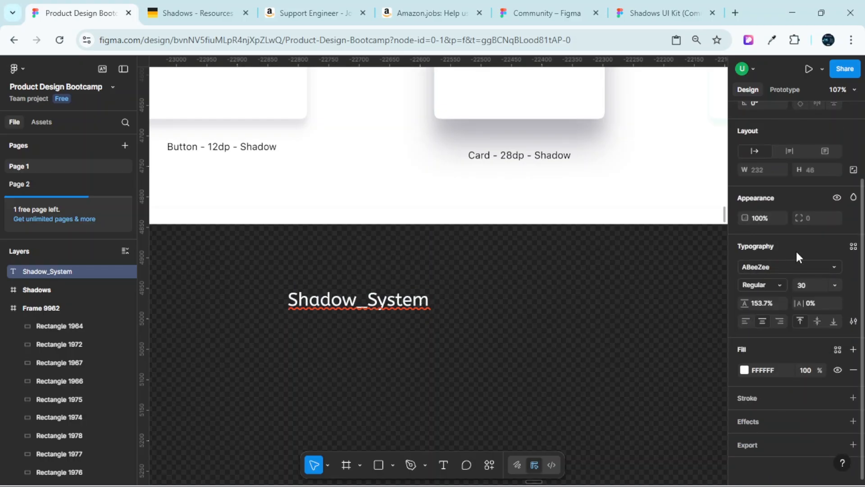
- Change the Shadow_System text's font to Titillium Web with the Black weight
left_click(797, 270)
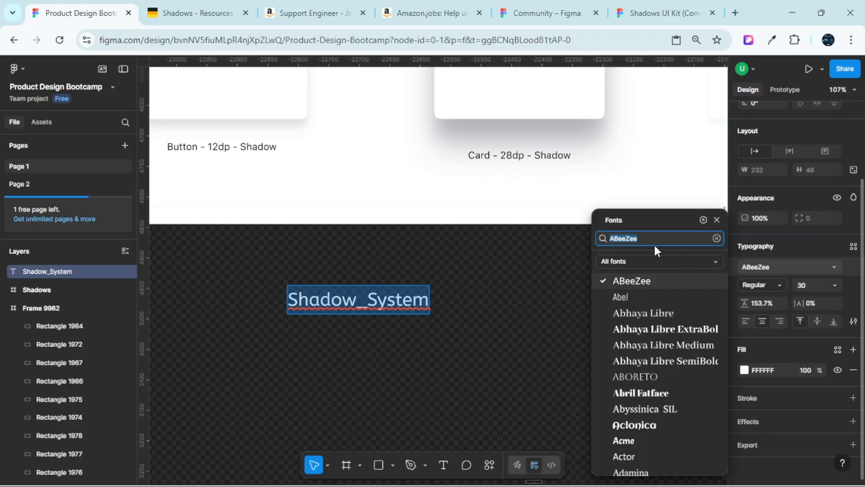
type("titi")
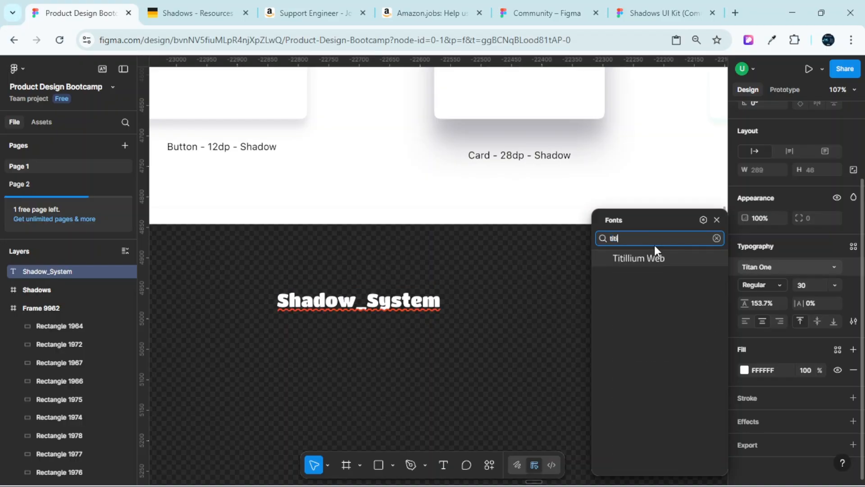
left_click(657, 259)
left_click(779, 282)
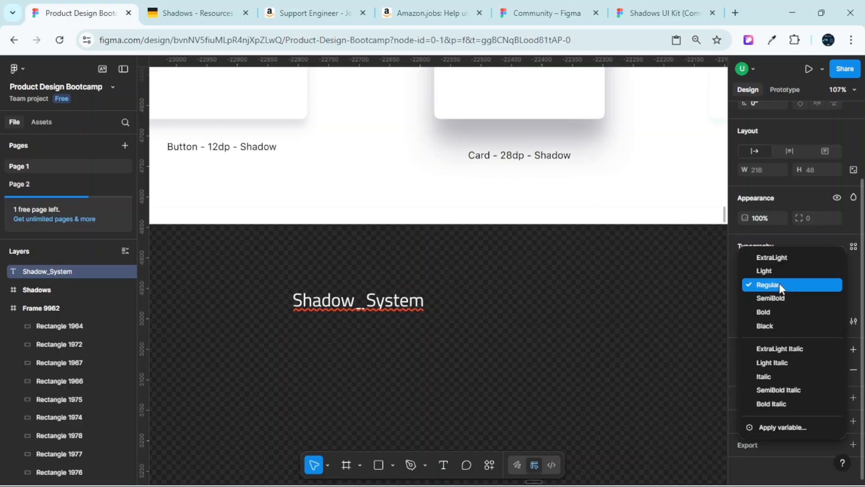
left_click(772, 325)
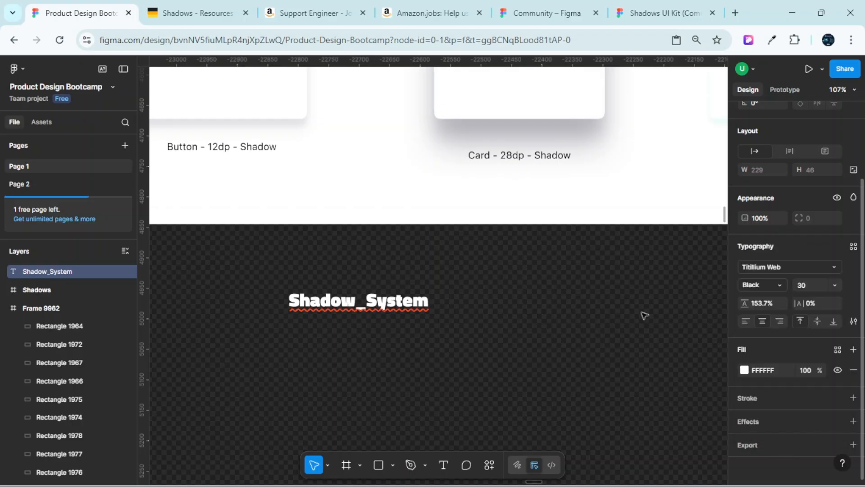
- Review the Shadows frame from its Shadows UI Kit title down to the 12dp button and 28dp card samples
scroll(365, 280, "up", 2)
scroll(365, 281, "down", 5)
scroll(365, 287, "down", 4)
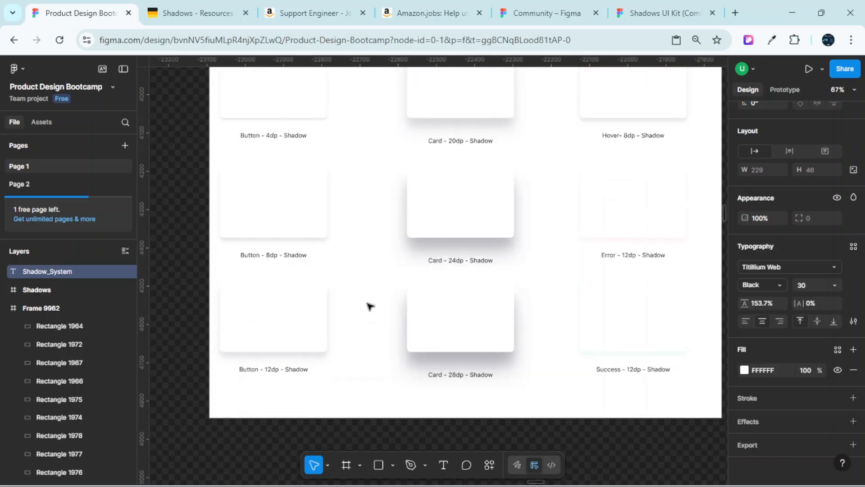
scroll(362, 252, "up", 2)
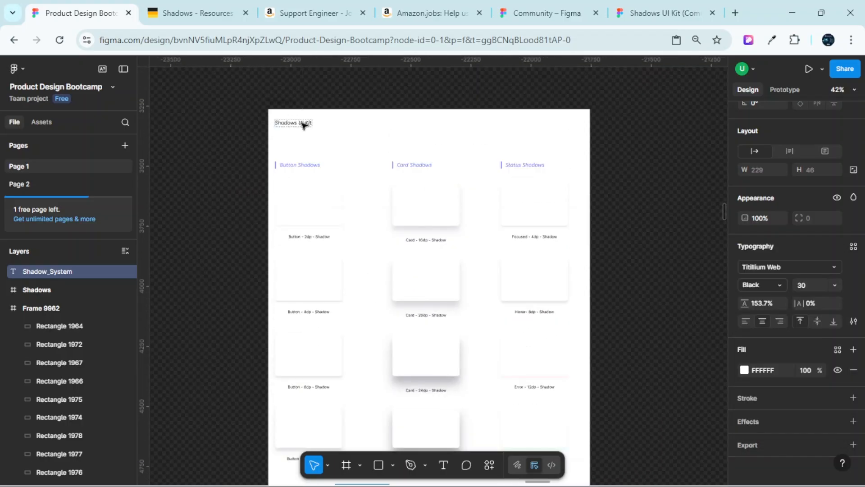
scroll(304, 122, "up", 4)
scroll(415, 141, "down", 10)
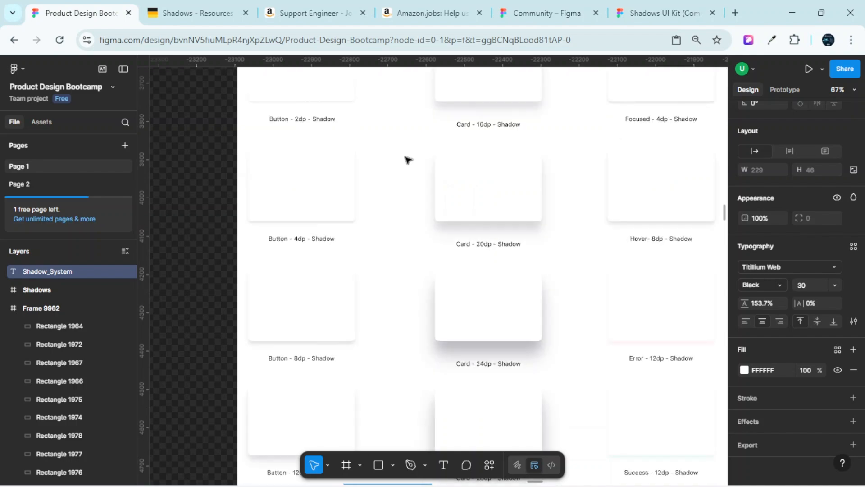
scroll(406, 212, "up", 4)
scroll(414, 219, "up", 5)
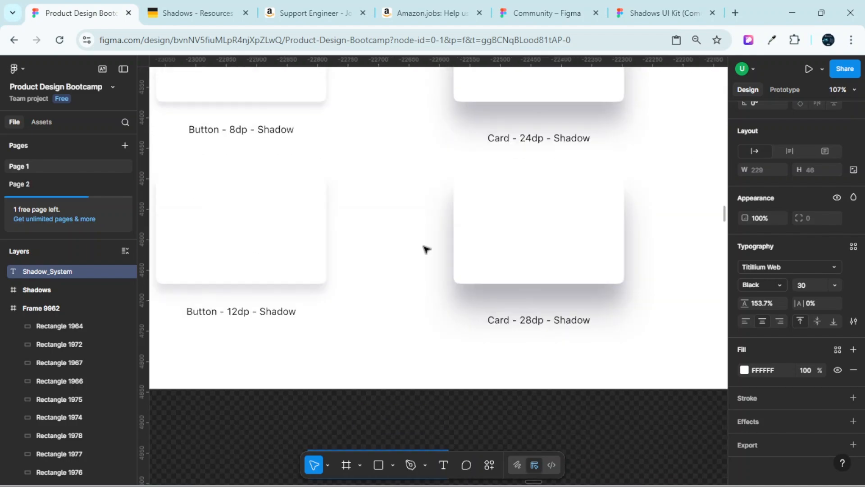
scroll(411, 177, "down", 5)
scroll(491, 335, "up", 5)
scroll(266, 292, "left", 3)
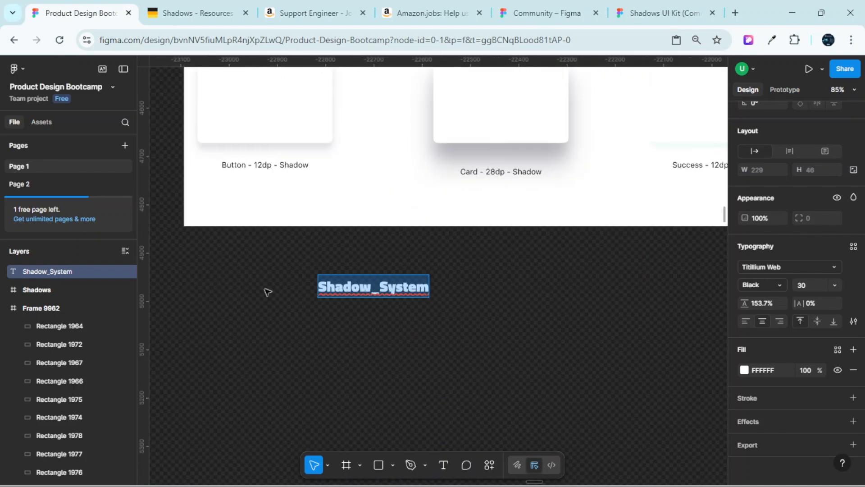
- Append a slash to the label below the Shadows frame so it reads "Shadow_System/"
scroll(407, 282, "up", 5)
left_click(407, 282)
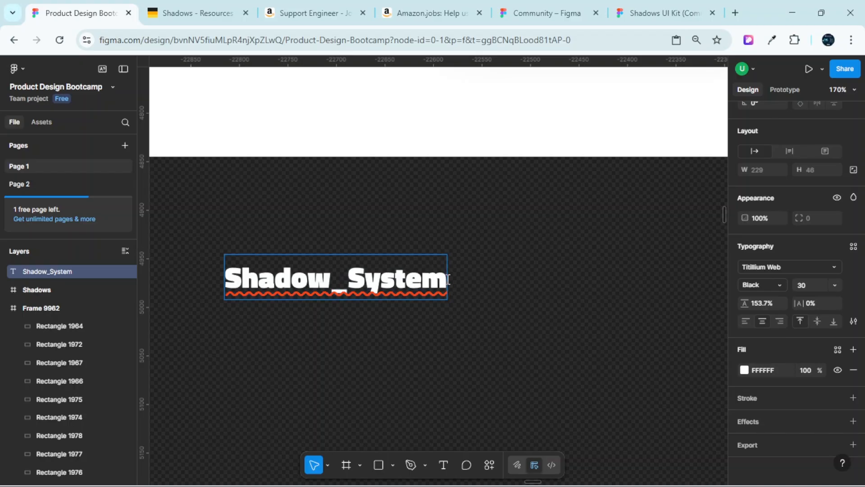
type("/")
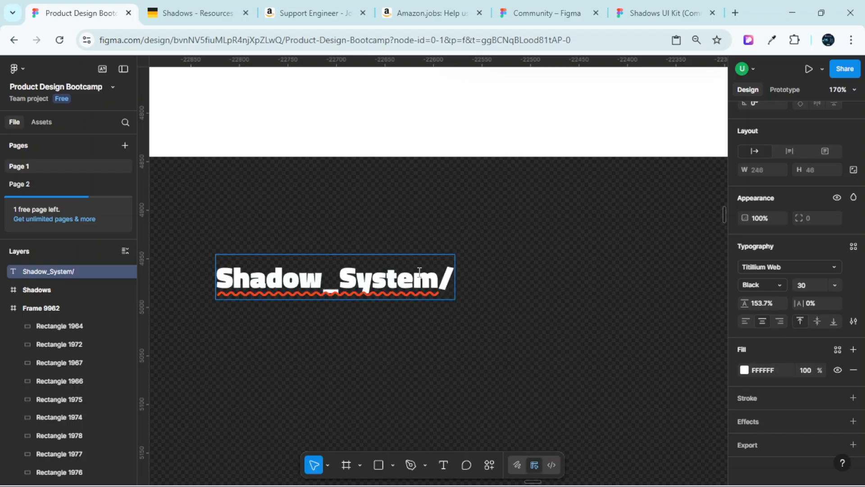
- Examine the Shadows frame's title, its three column headings and the sample rows under them as a naming reference
scroll(411, 312, "down", 5)
scroll(404, 315, "up", 8)
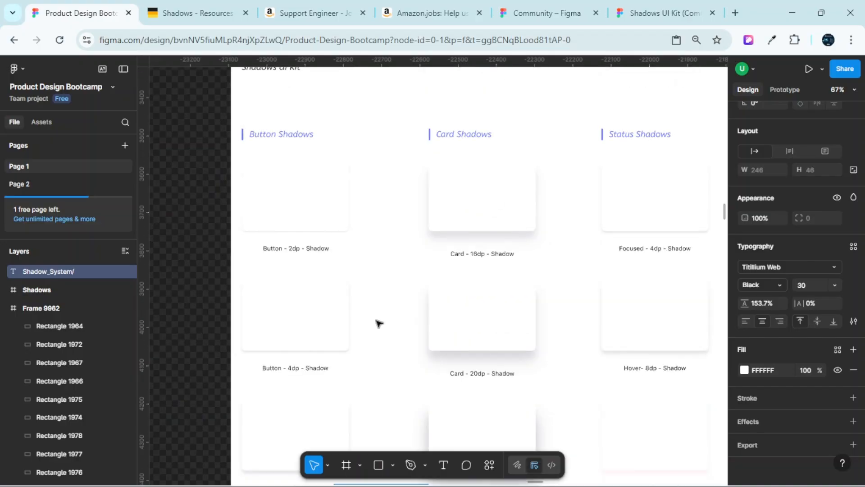
scroll(360, 302, "up", 3)
scroll(344, 279, "up", 3)
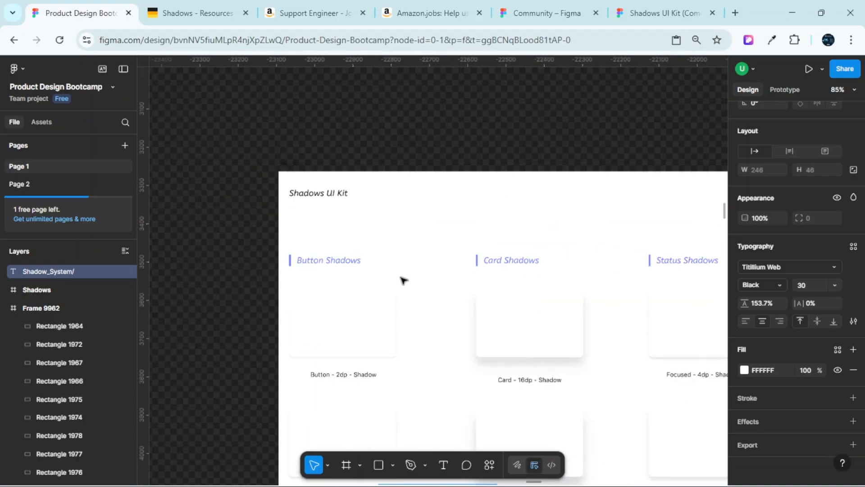
scroll(404, 280, "down", 3)
scroll(585, 284, "down", 5)
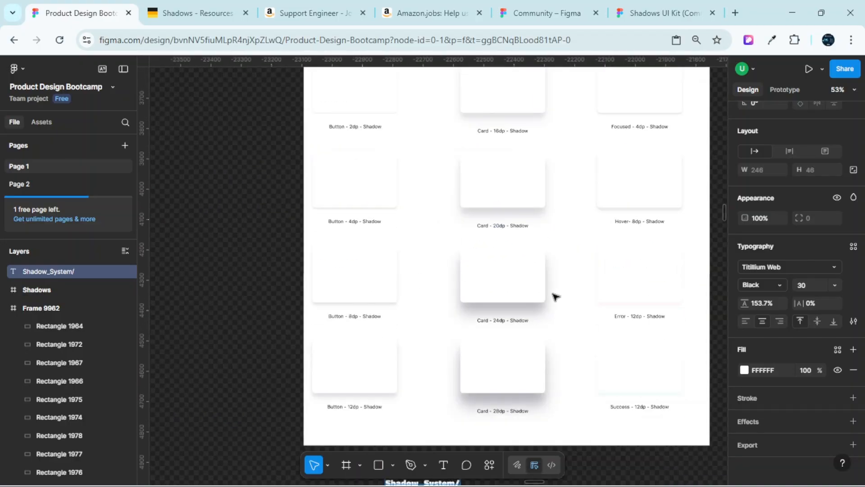
scroll(337, 226, "up", 4)
scroll(342, 207, "up", 10)
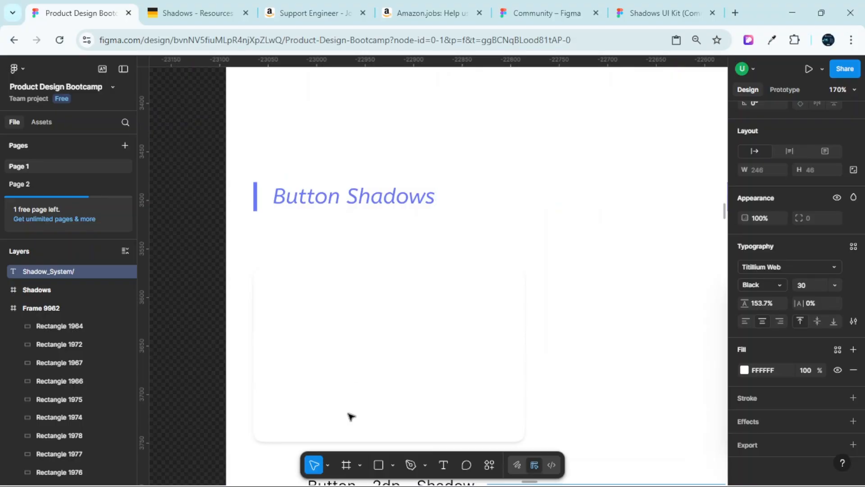
scroll(365, 309, "down", 8)
scroll(362, 332, "up", 5)
scroll(363, 334, "down", 2)
scroll(360, 331, "up", 3)
scroll(364, 329, "down", 5)
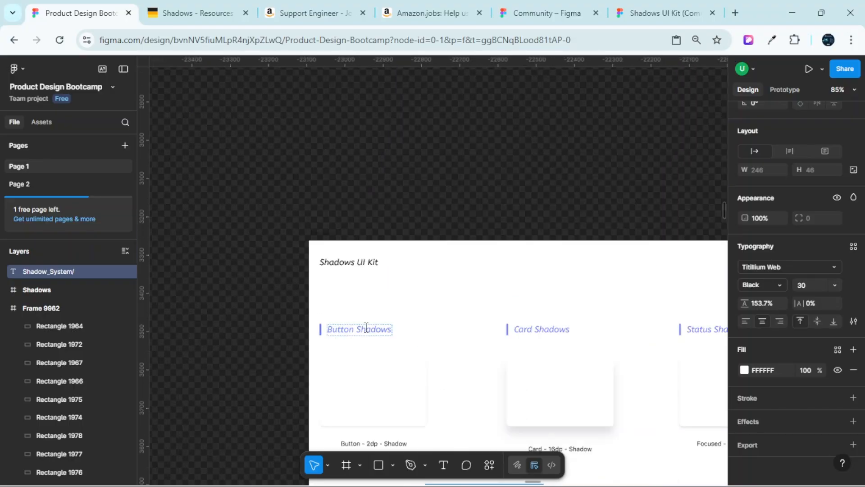
- Compare the Shadow_System/ label with the Button Shadows heading and the button sample names from 2dp to 12dp
scroll(374, 334, "down", 10)
scroll(450, 280, "up", 5)
scroll(454, 283, "up", 5)
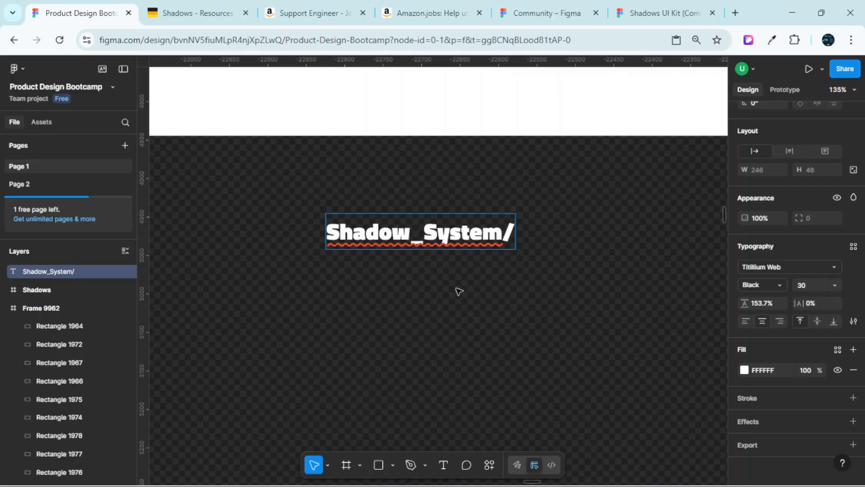
scroll(457, 291, "down", 6)
scroll(379, 250, "up", 2)
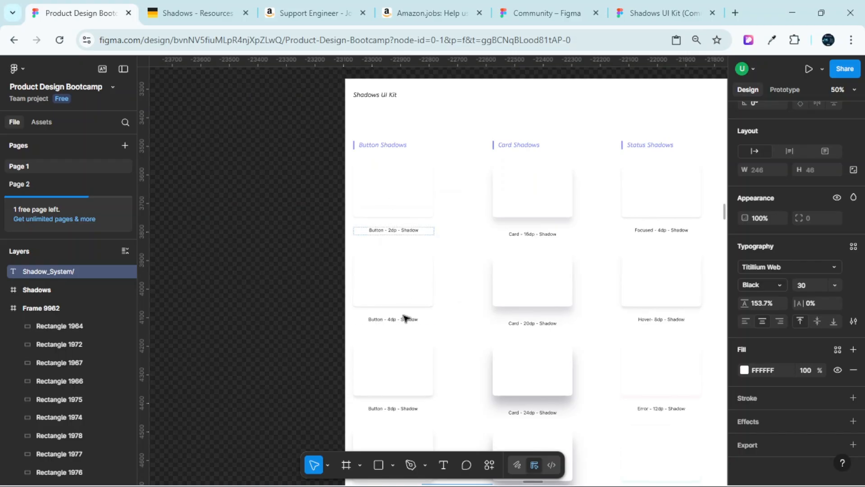
scroll(404, 321, "down", 4)
scroll(401, 334, "up", 2)
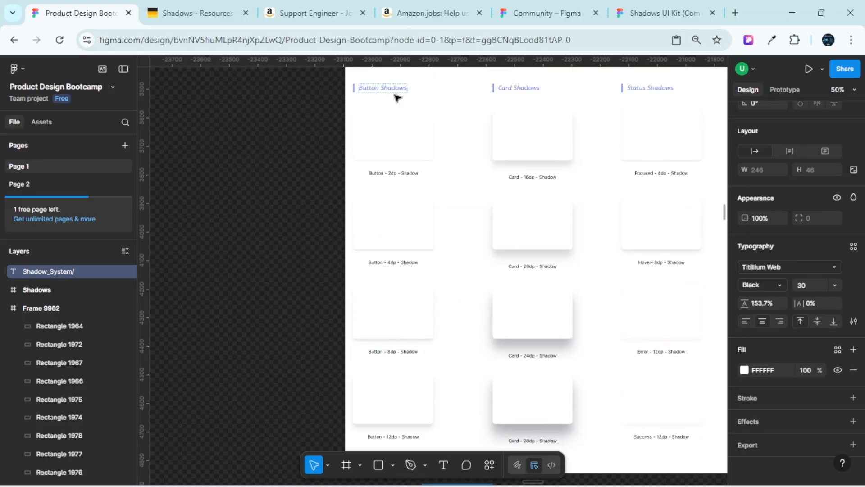
scroll(380, 90, "up", 5)
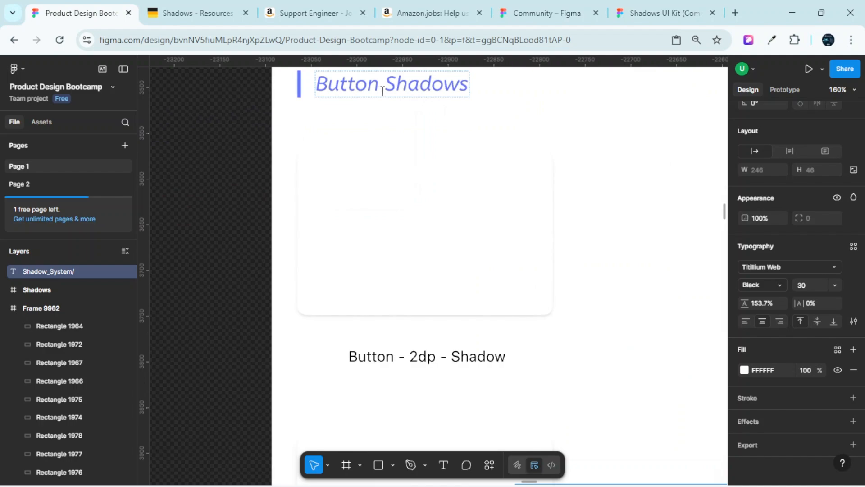
- Append "Button Shadows/" to the Shadow_System/ label below the Shadows frame
scroll(383, 97, "down", 4)
scroll(468, 186, "down", 5)
scroll(517, 303, "down", 3)
scroll(523, 272, "up", 5)
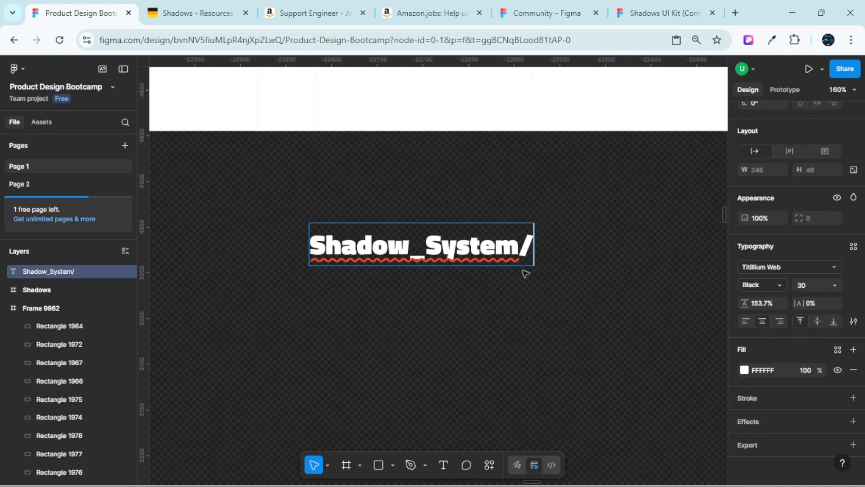
type("Bu")
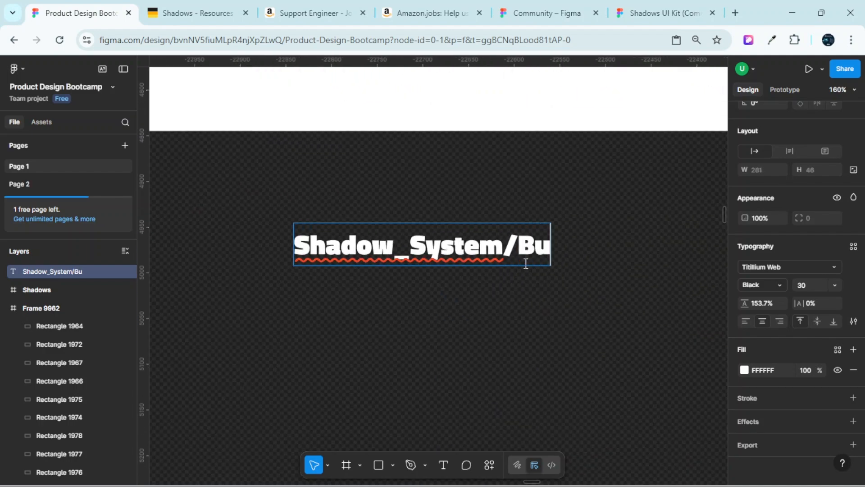
type("tton")
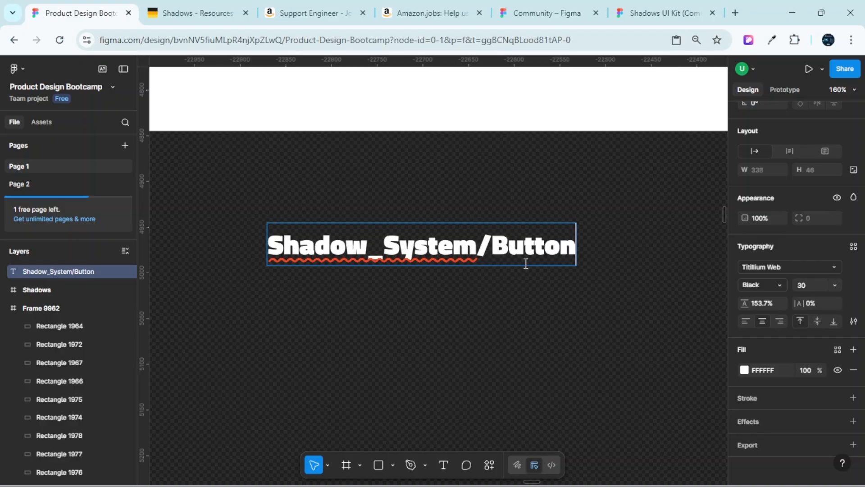
type(" Shadowws")
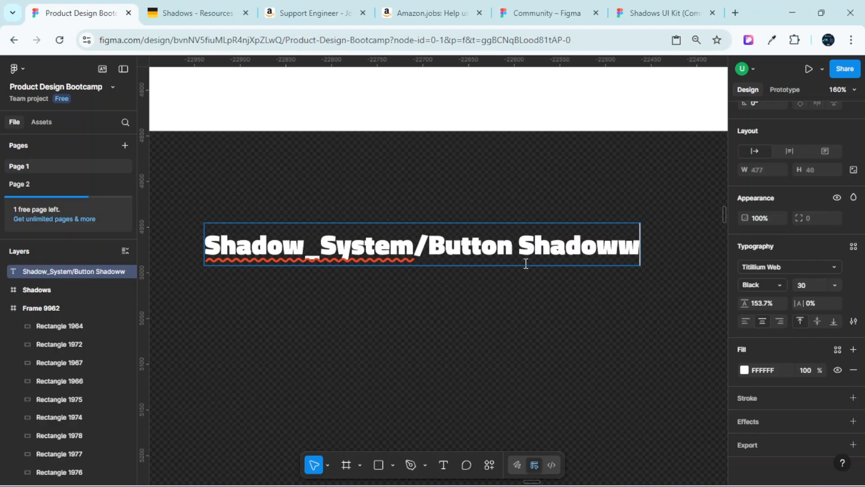
key("BackSpace")
key("BackSpace")
type("s")
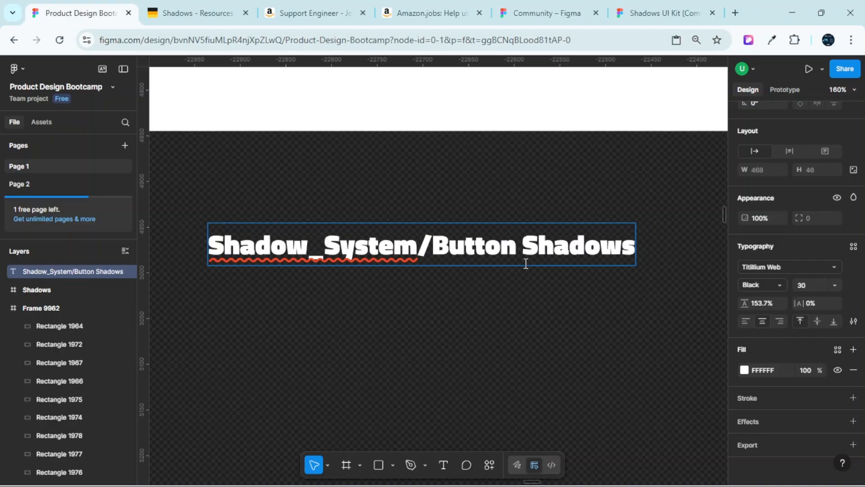
type("/")
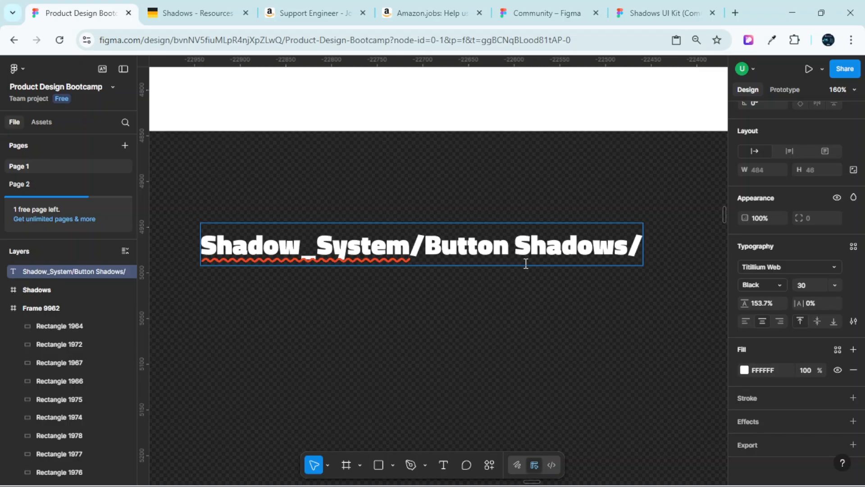
- Read the button sample names in the Shadows frame, going from the 2dp sample down to the 12dp sample
scroll(572, 320, "down", 5)
scroll(406, 257, "up", 10)
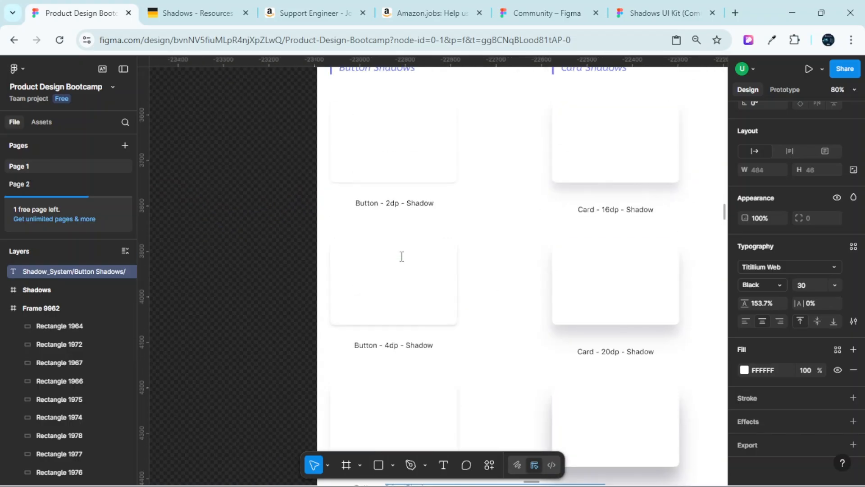
scroll(349, 299, "down", 3)
scroll(377, 272, "up", 5, "ctrl")
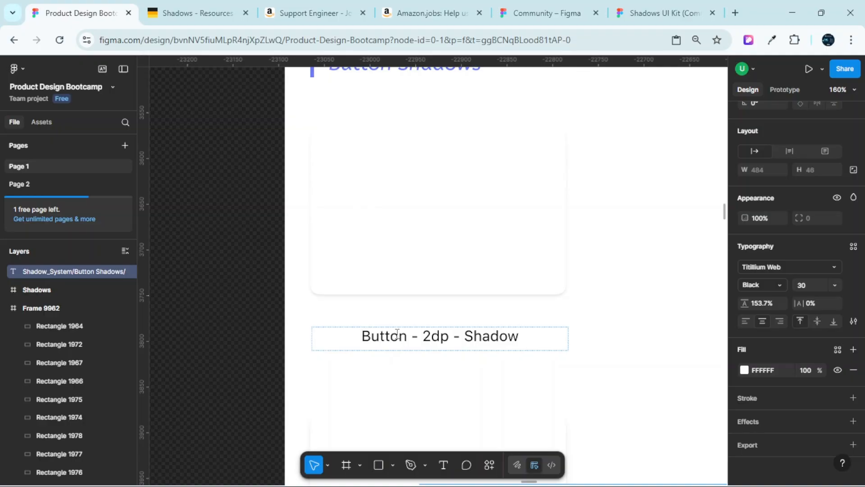
scroll(432, 333, "down", 5)
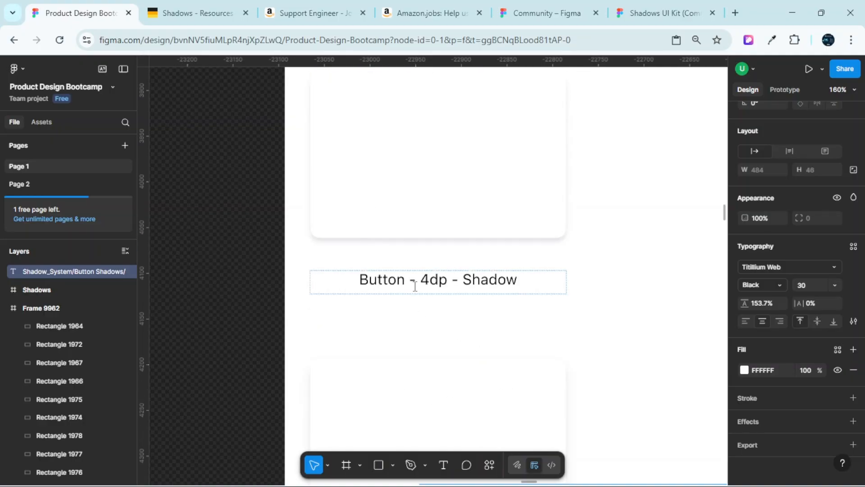
scroll(495, 288, "down", 4)
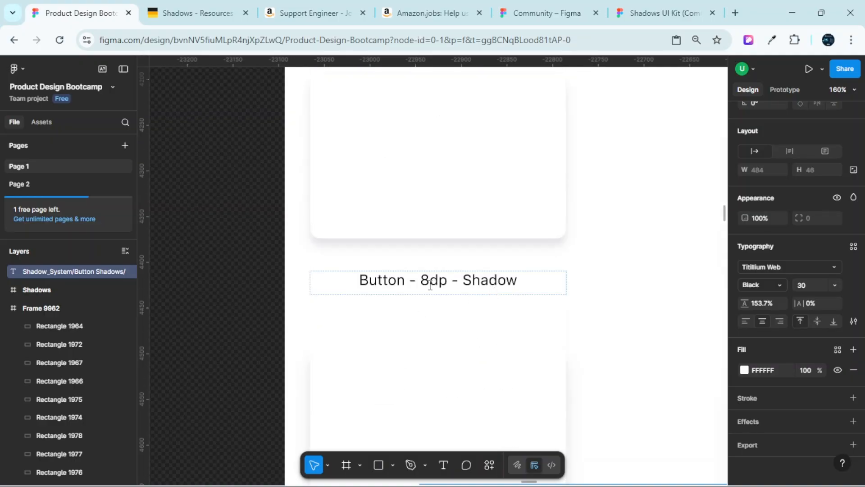
scroll(514, 302, "down", 4)
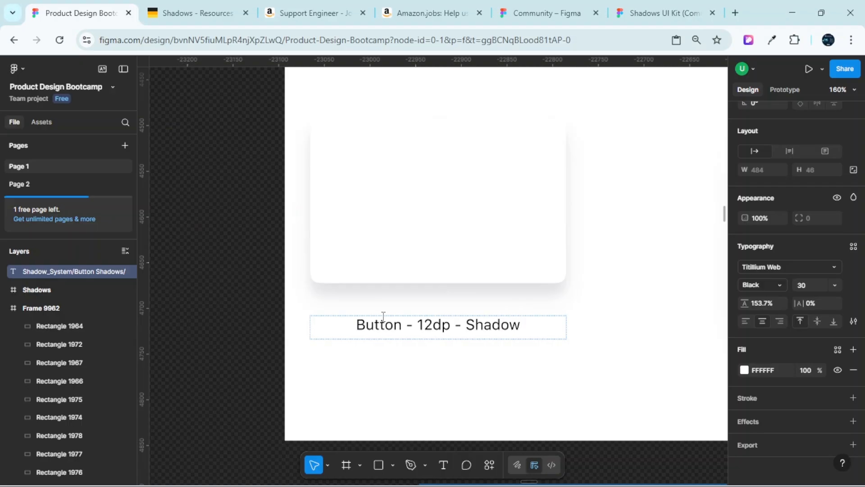
scroll(440, 318, "up", 10)
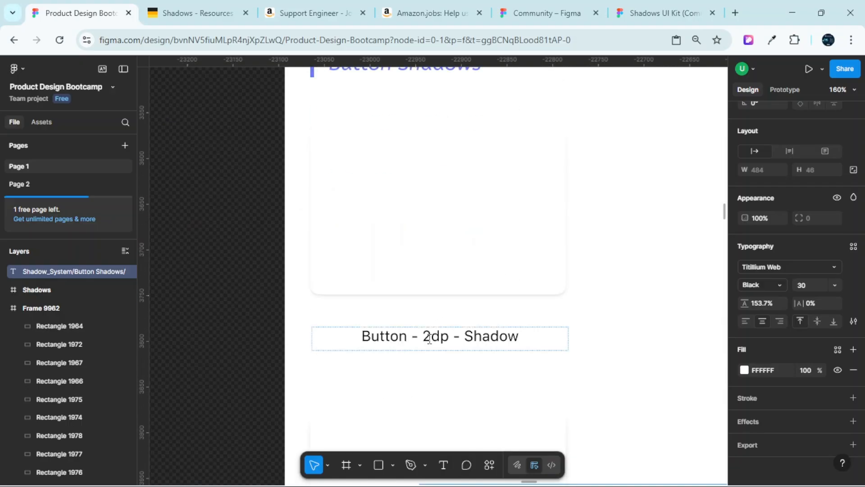
- Copy the sample name "Button - 2dp - Shadow" and paste it at the end of the Shadow_System/Button Shadows/ label
triple_click(425, 335)
key("ctrl+c")
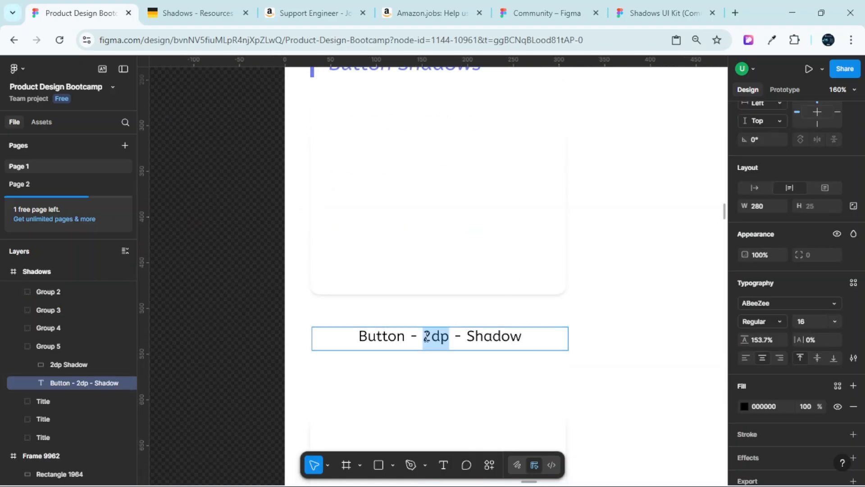
scroll(428, 335, "down", 5)
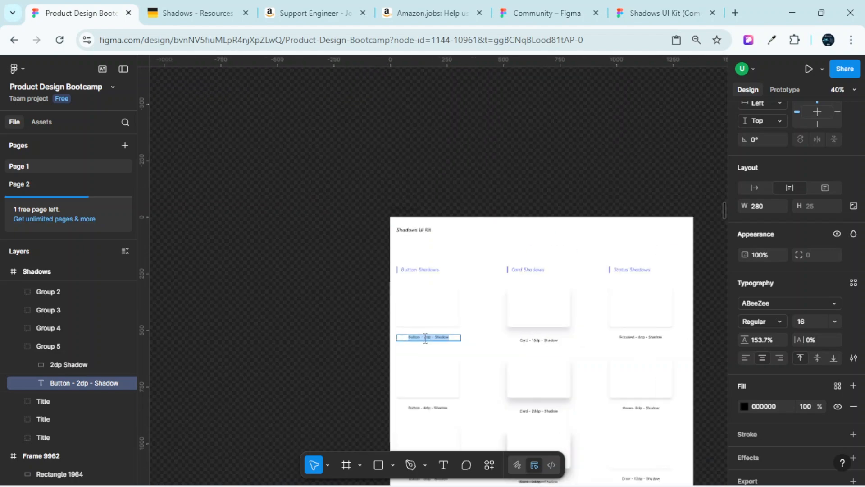
scroll(529, 357, "down", 5)
scroll(537, 253, "up", 5)
scroll(577, 242, "up", 5)
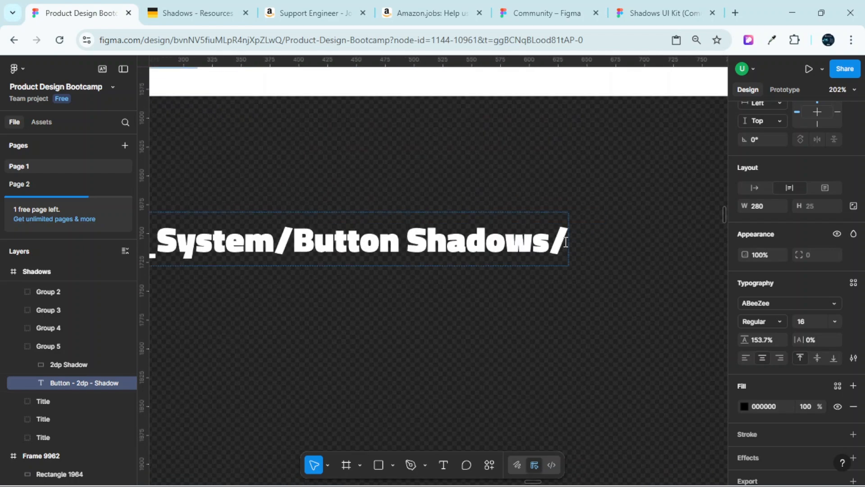
left_click(565, 241)
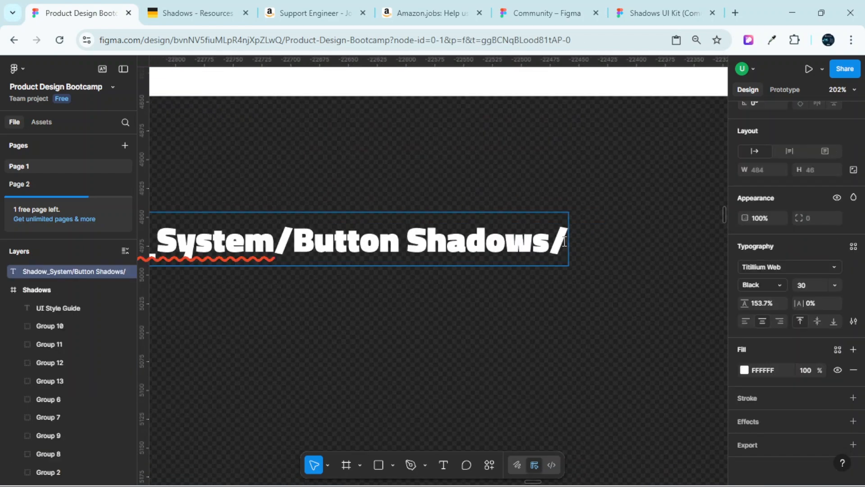
key("ctrl+v")
- Set the font weight of the label's "Button - 2dp - Shadow" part to Black and deselect the label
scroll(564, 242, "down", 5)
scroll(569, 248, "left", 3)
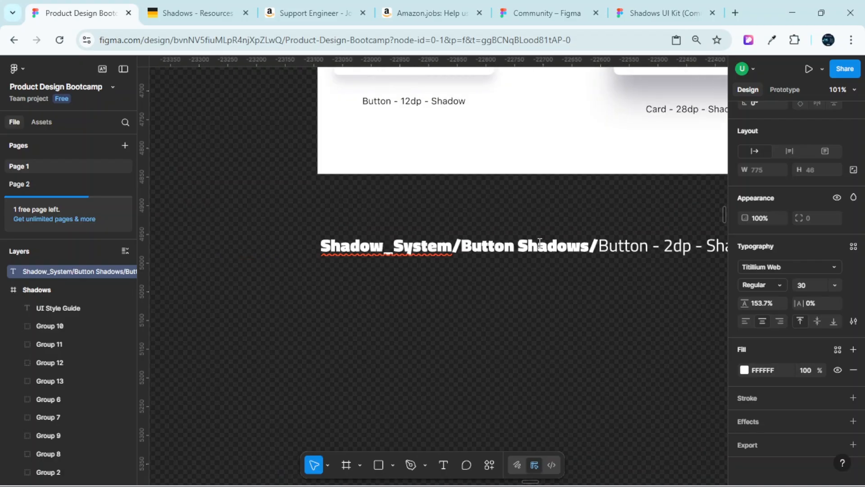
scroll(573, 251, "right", 2)
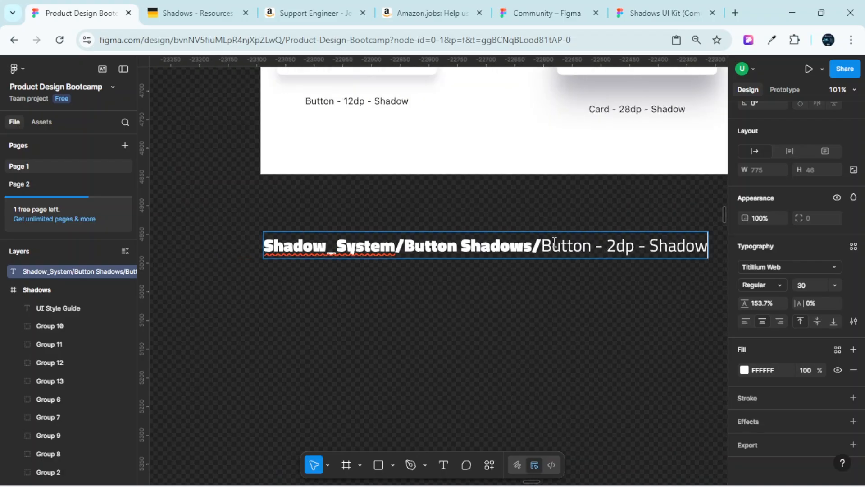
left_click_drag(546, 245, 709, 248)
left_click(768, 279)
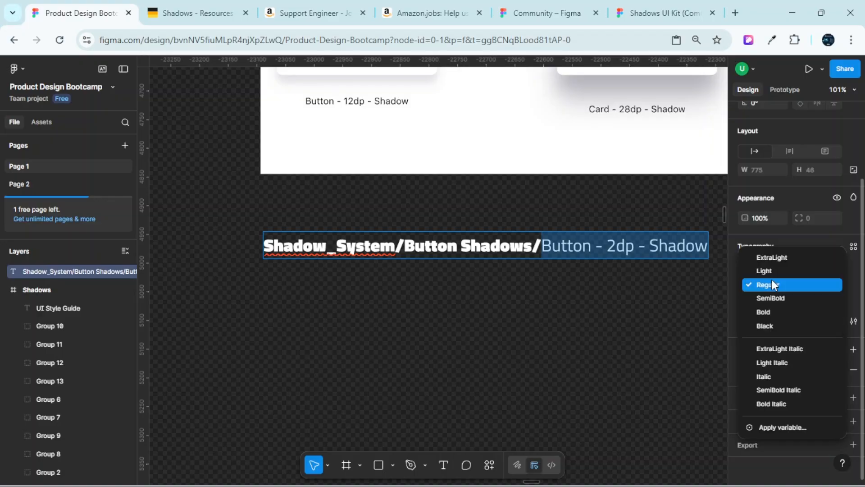
left_click(780, 324)
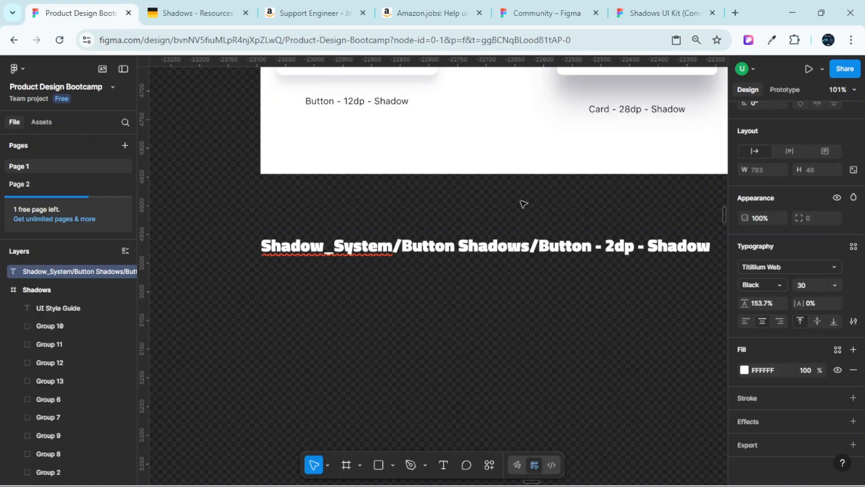
left_click(522, 204)
- Review the complete naming path label against the columns and sample rows of the Shadows frame
scroll(496, 208, "right", 2)
scroll(422, 217, "left", 3)
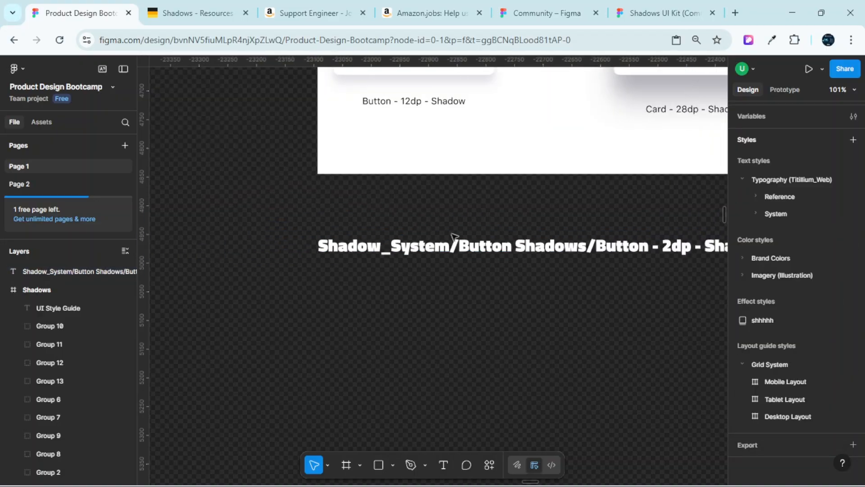
scroll(452, 233, "right", 1)
scroll(349, 215, "up", 3)
scroll(419, 274, "down", 10)
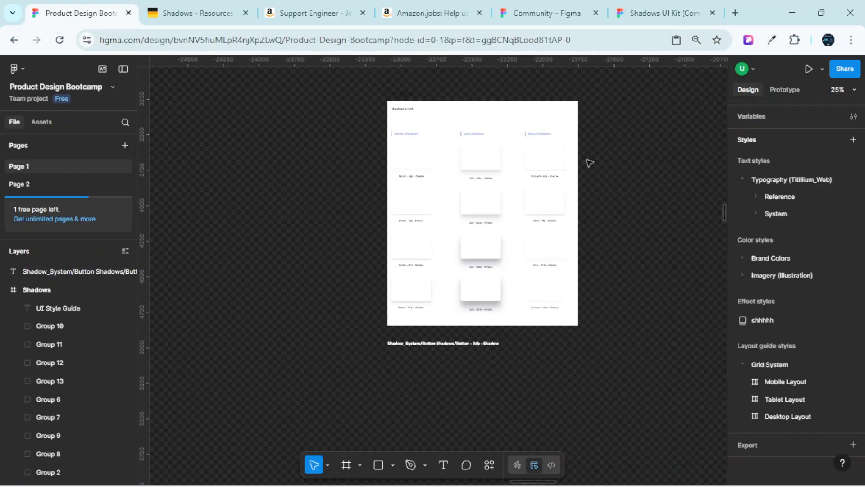
scroll(413, 357, "up", 8)
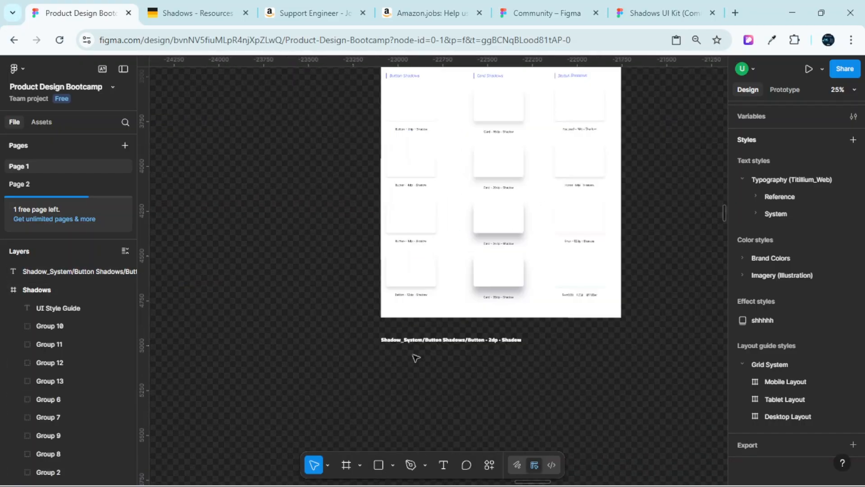
scroll(491, 322, "down", 5)
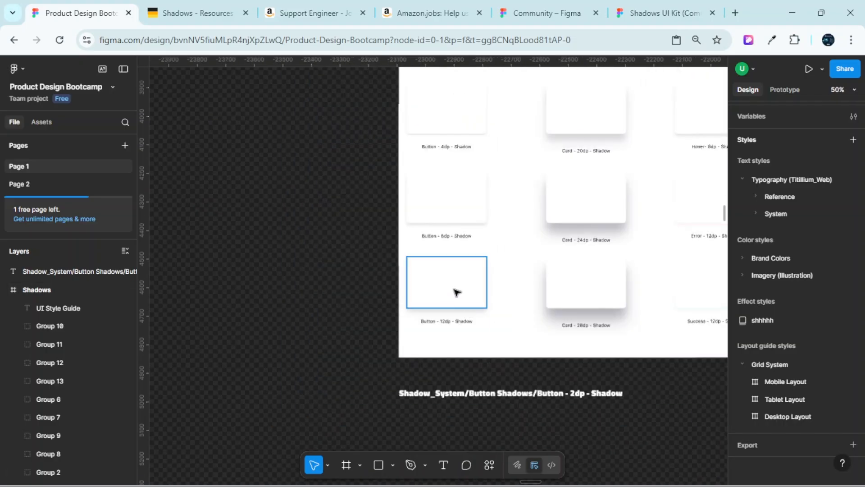
scroll(446, 234, "up", 6)
scroll(455, 419, "down", 6)
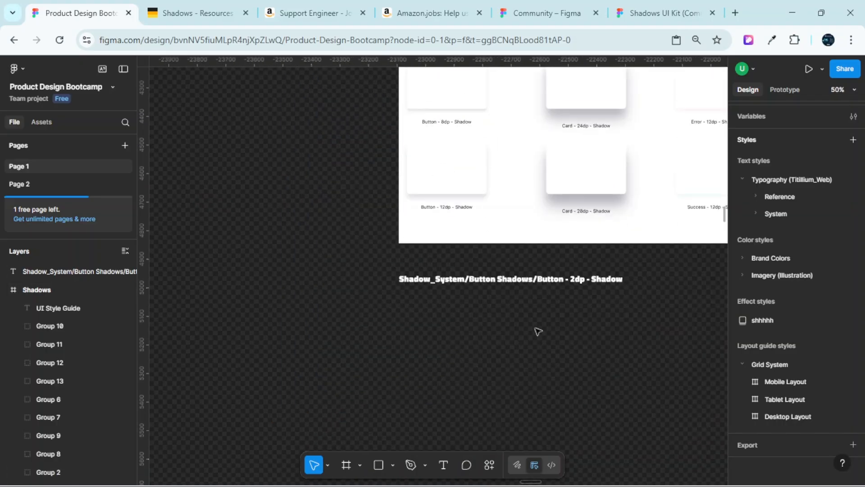
scroll(536, 330, "right", 3)
scroll(471, 274, "up", 4)
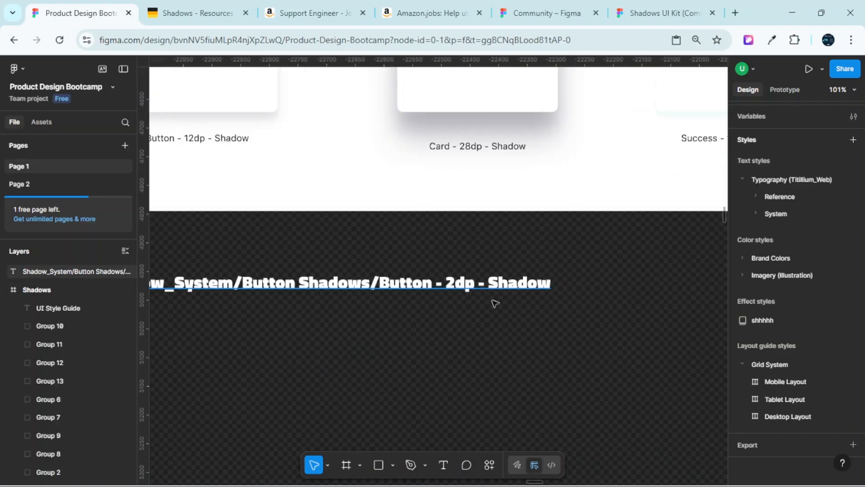
scroll(450, 298, "left", 3)
- Compare the last part of the path label with the 2dp and 4dp sample names under Button Shadows
scroll(415, 294, "up", 10)
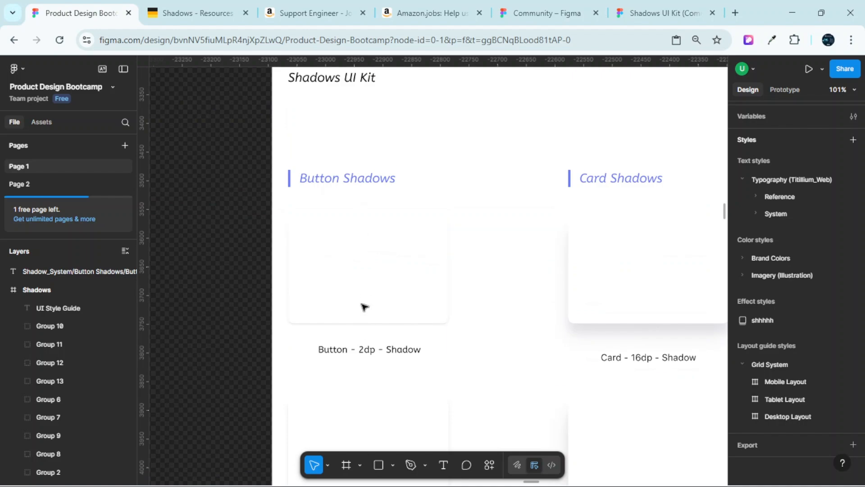
scroll(345, 361, "up", 3)
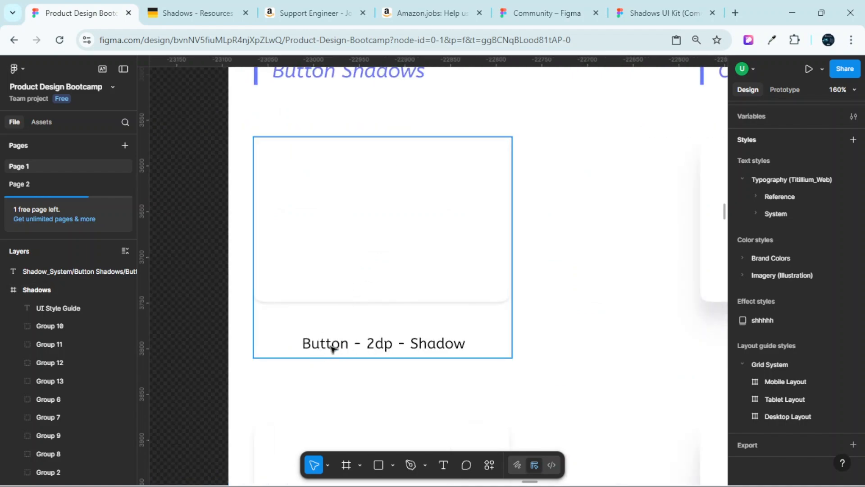
scroll(419, 352, "down", 6)
scroll(579, 391, "down", 10)
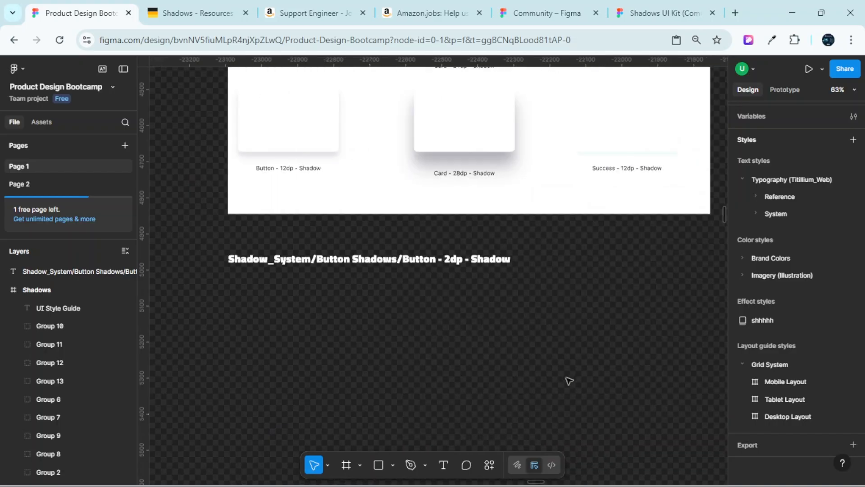
scroll(431, 268, "up", 3)
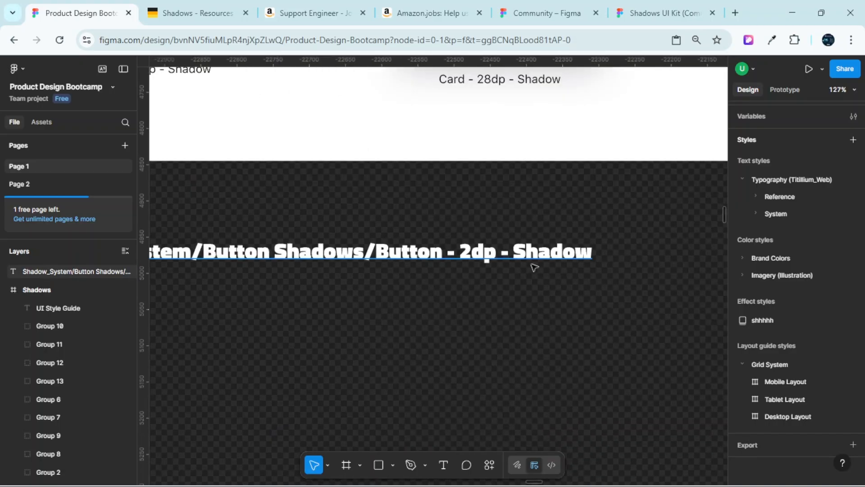
scroll(341, 303, "up", 5)
scroll(340, 302, "up", 5)
scroll(409, 339, "down", 4)
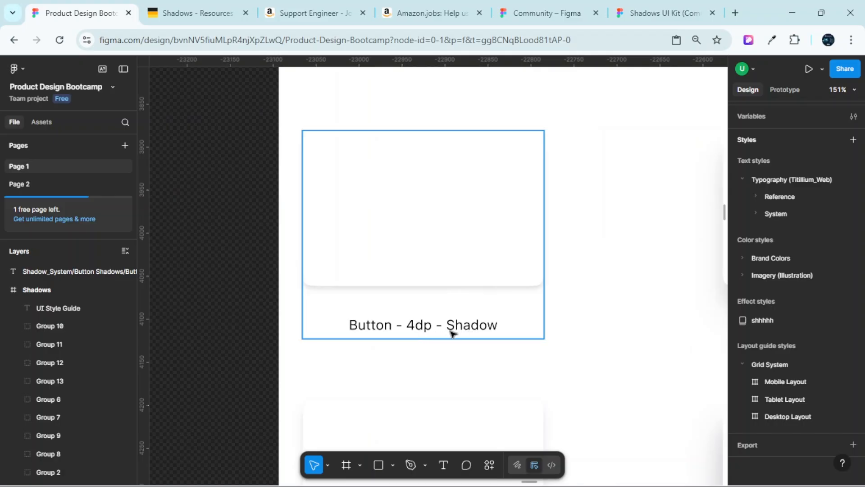
scroll(453, 334, "down", 10)
scroll(490, 346, "down", 4)
scroll(519, 289, "right", 3)
scroll(548, 229, "up", 5)
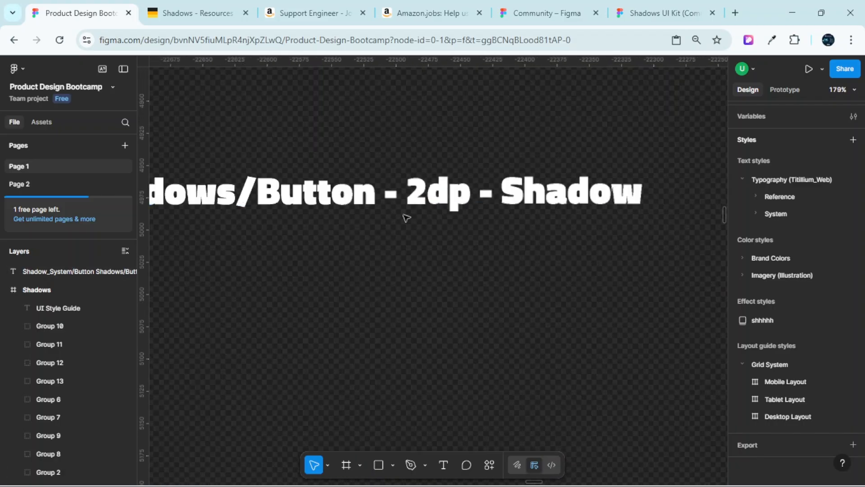
- Select the 2dp shadow rectangle under the Button Shadows heading
scroll(374, 213, "up", 2)
scroll(575, 193, "down", 5)
scroll(411, 345, "up", 10)
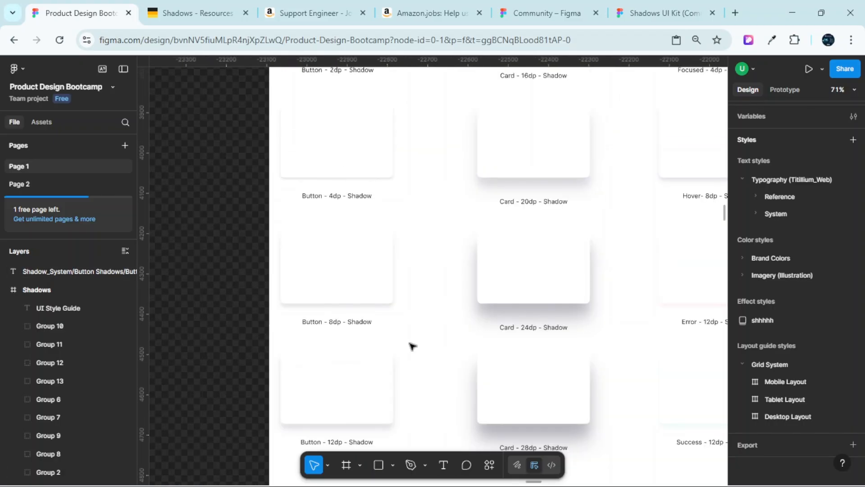
scroll(466, 265, "up", 3)
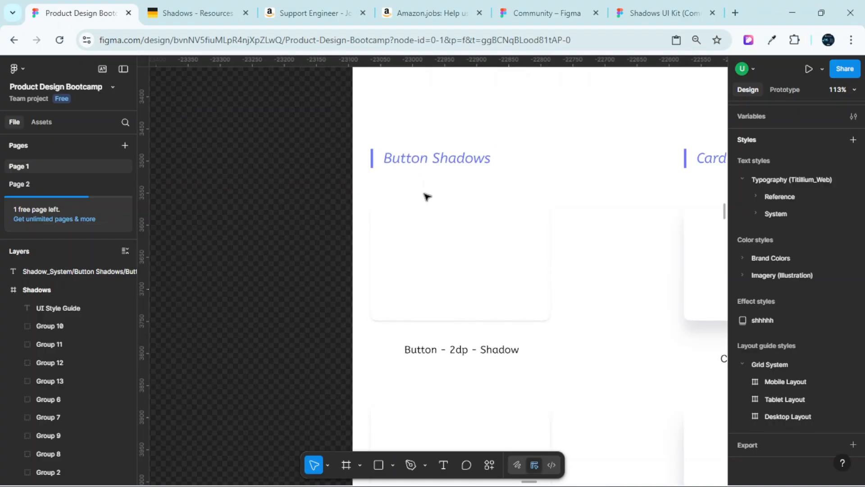
left_click(477, 286)
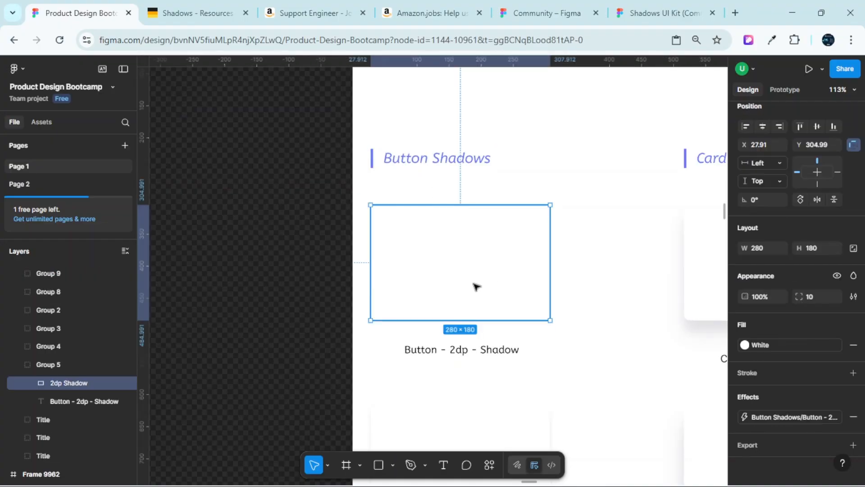
- Select the full text of the Shadow_System/Button Shadows/Button - 2dp - Shadow label below the Shadows frame
scroll(457, 297, "down", 8)
scroll(447, 307, "down", 11)
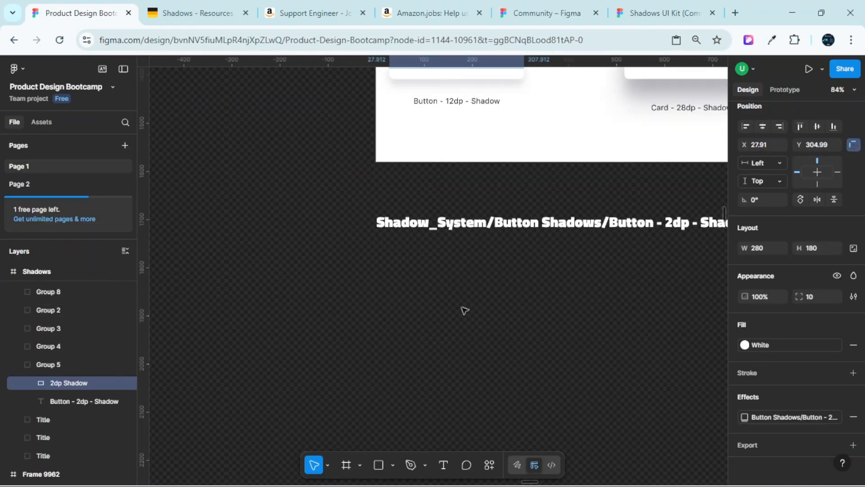
scroll(485, 274, "right", 4)
left_click(413, 222)
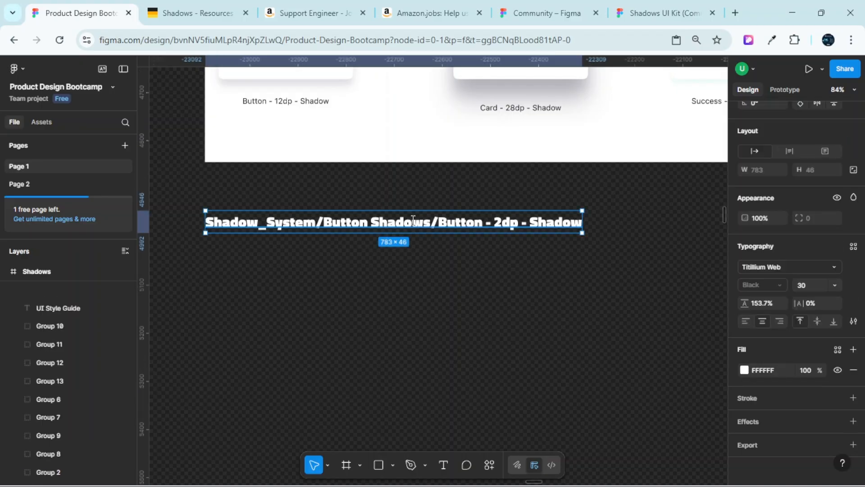
double_click(414, 222)
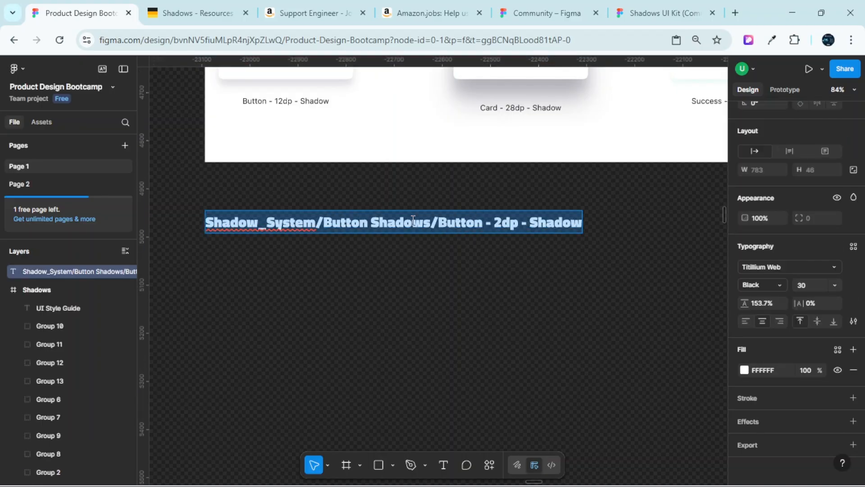
- Compare the effect style applied to the 2dp rectangle under Button Shadows with the effect styles listed for the file
scroll(414, 221, "up", 12)
scroll(405, 278, "left", 4)
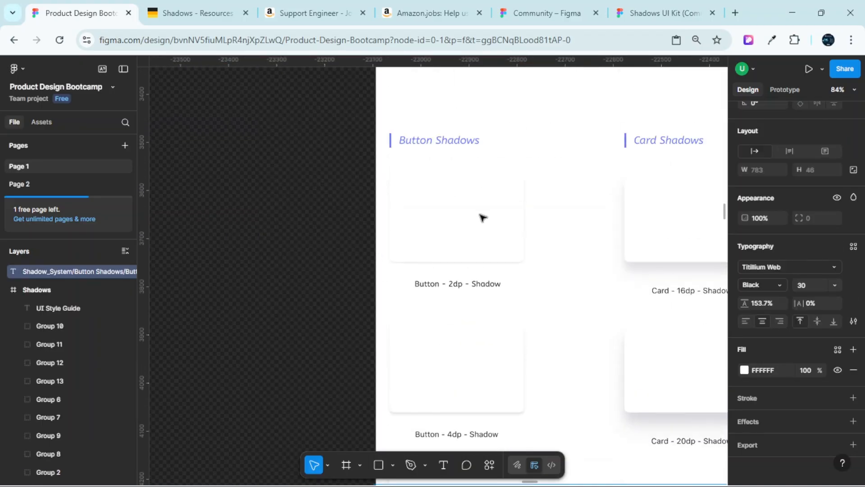
scroll(500, 225, "up", 5)
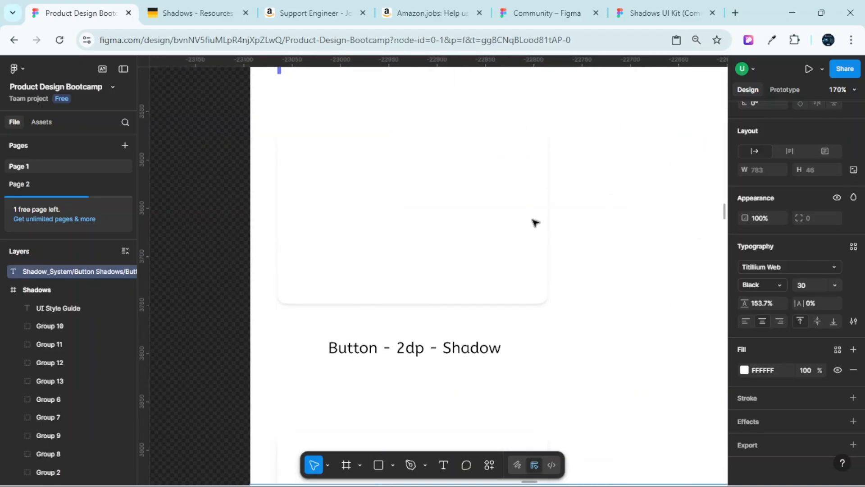
left_click(507, 235)
scroll(396, 219, "down", 3)
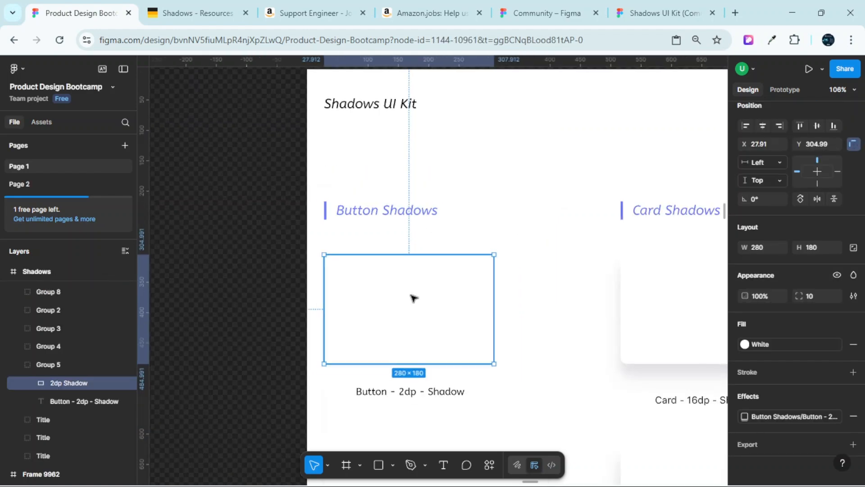
scroll(452, 314, "down", 2)
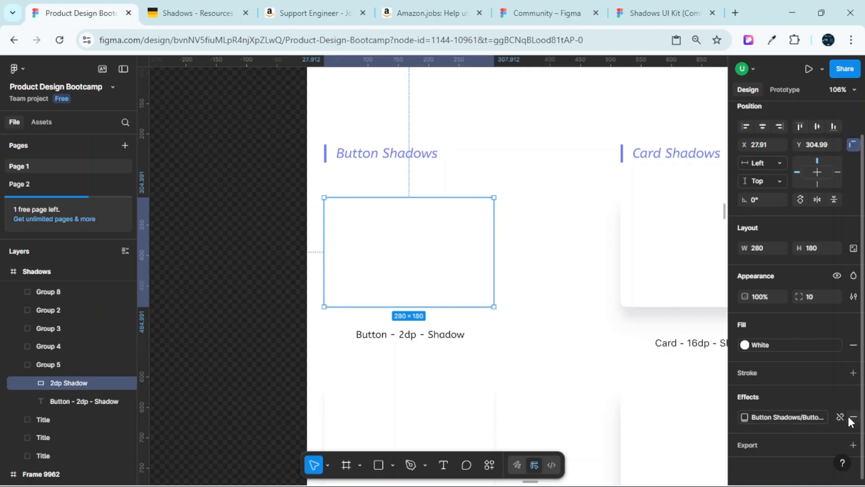
left_click(259, 193)
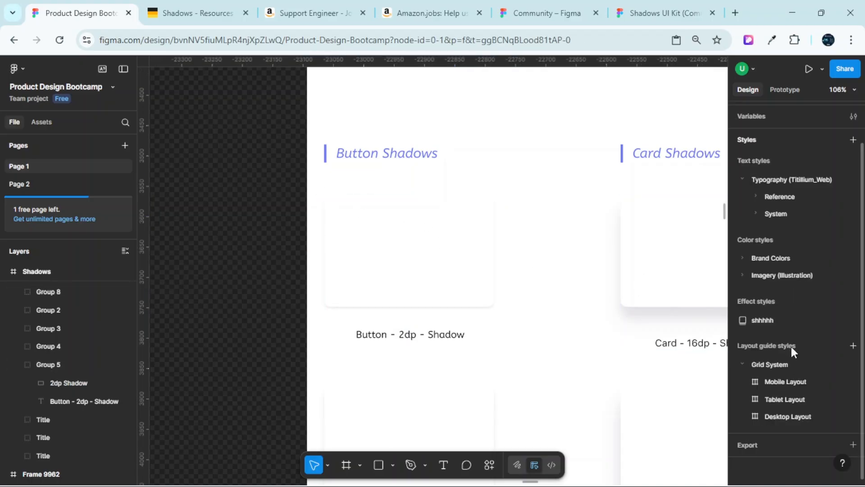
scroll(787, 369, "up", 2)
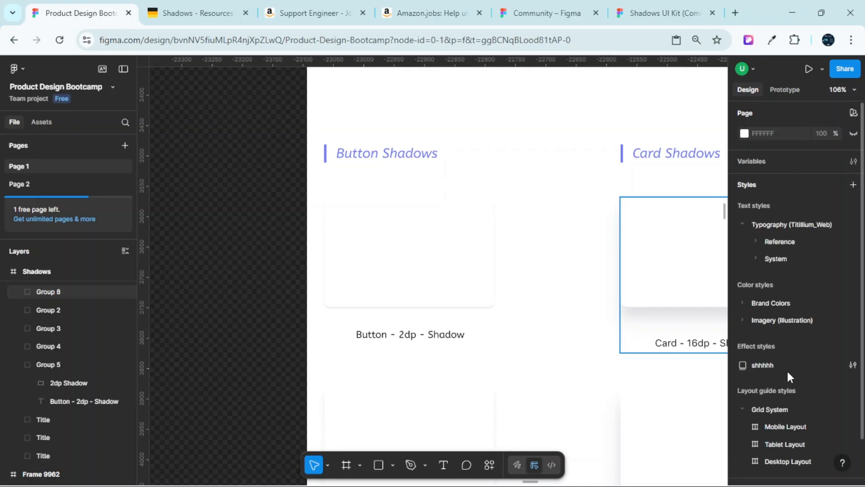
scroll(786, 369, "down", 2)
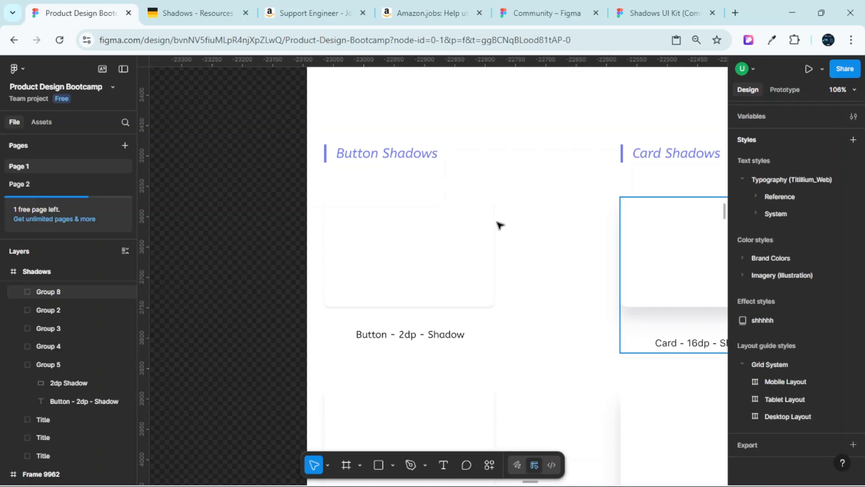
- Look over the Shadows frame and check which effect styles the 2dp and 4dp button rectangles use
scroll(528, 255, "right", 5)
scroll(531, 256, "down", 5)
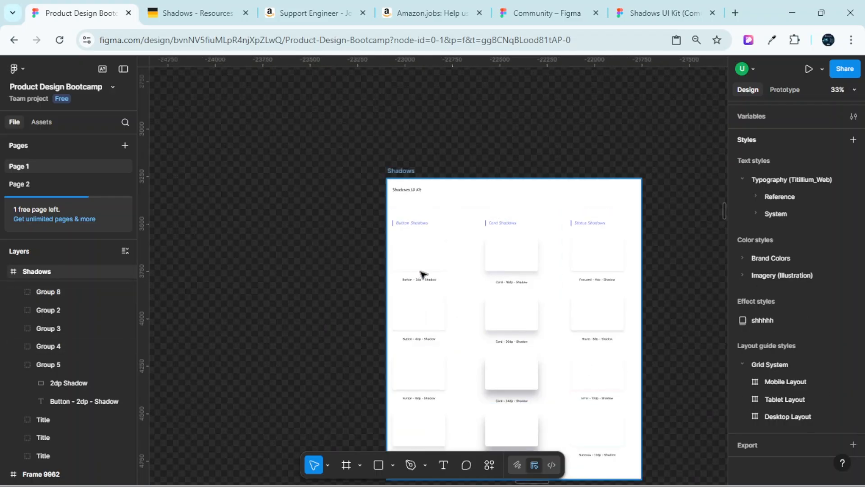
scroll(433, 255, "up", 5)
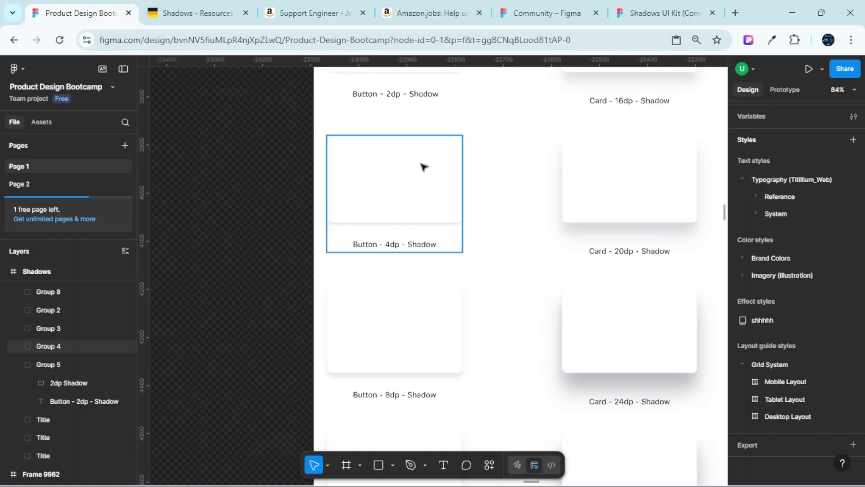
scroll(322, 205, "down", 3)
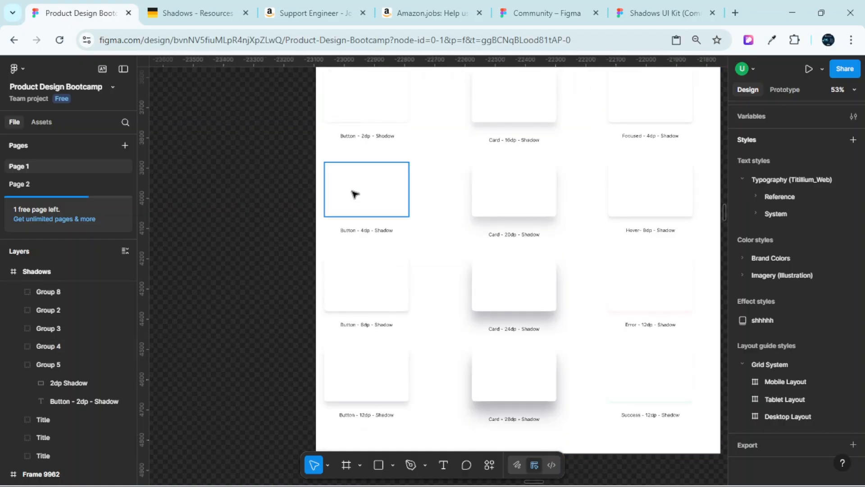
scroll(374, 185, "up", 3)
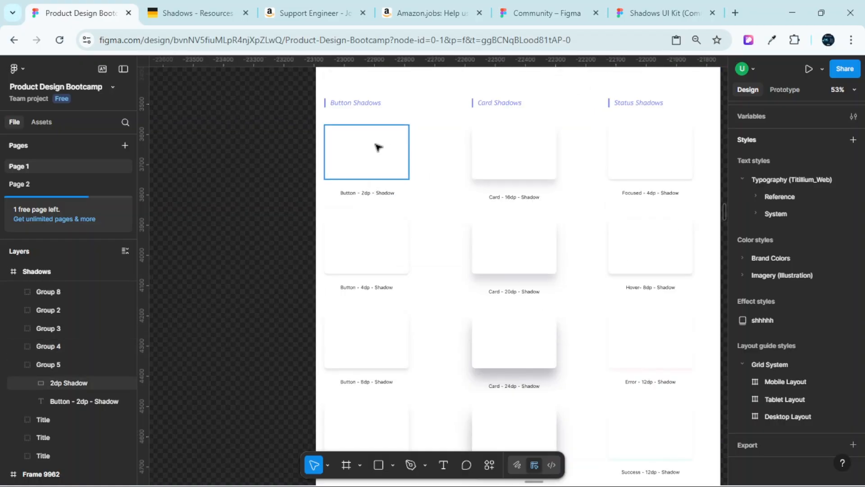
scroll(379, 147, "up", 2)
left_click(401, 158)
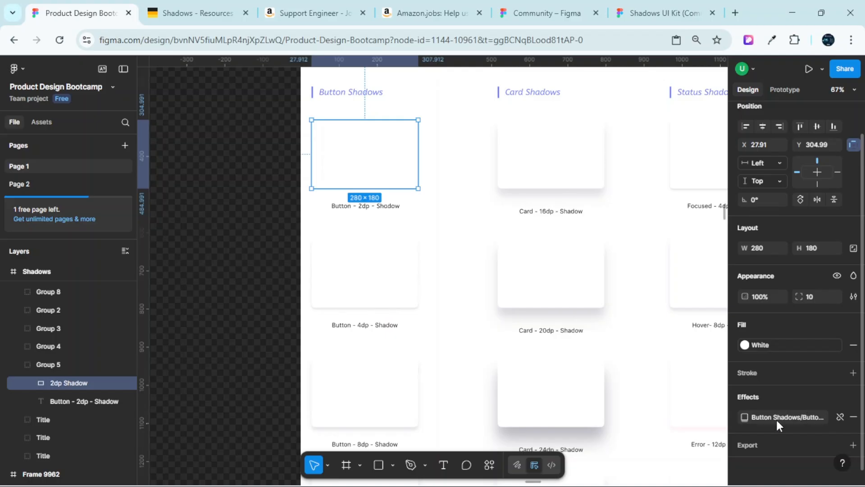
left_click(394, 284)
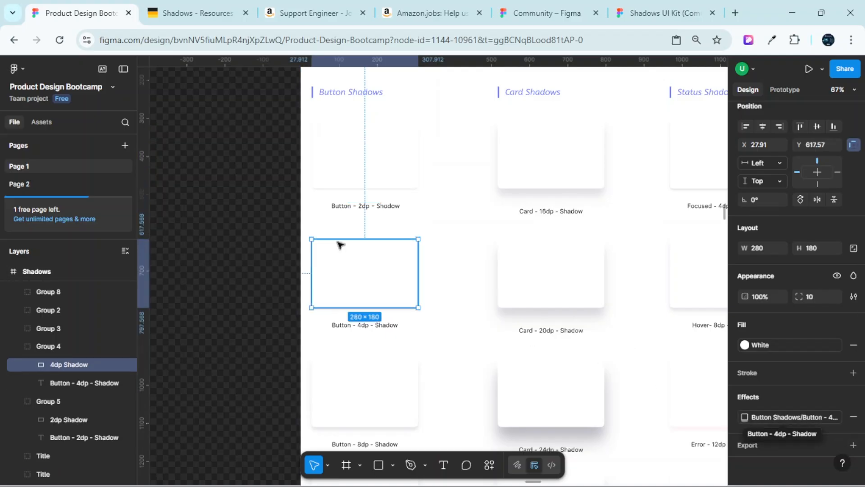
left_click(226, 216)
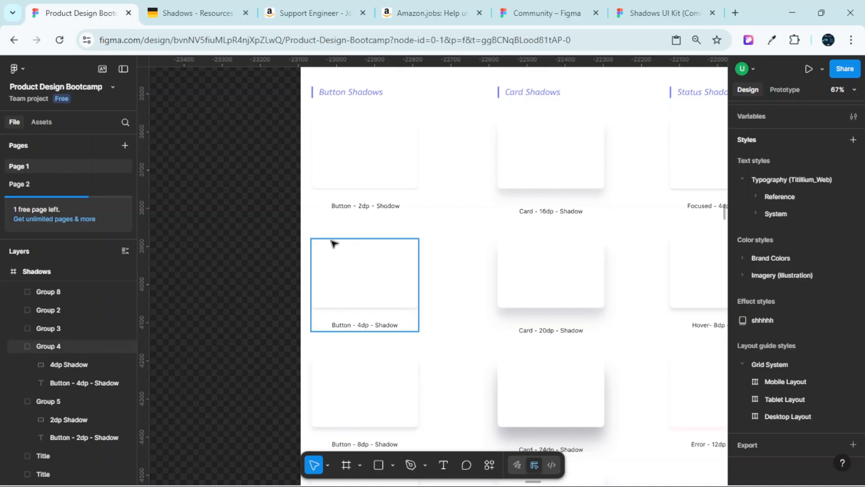
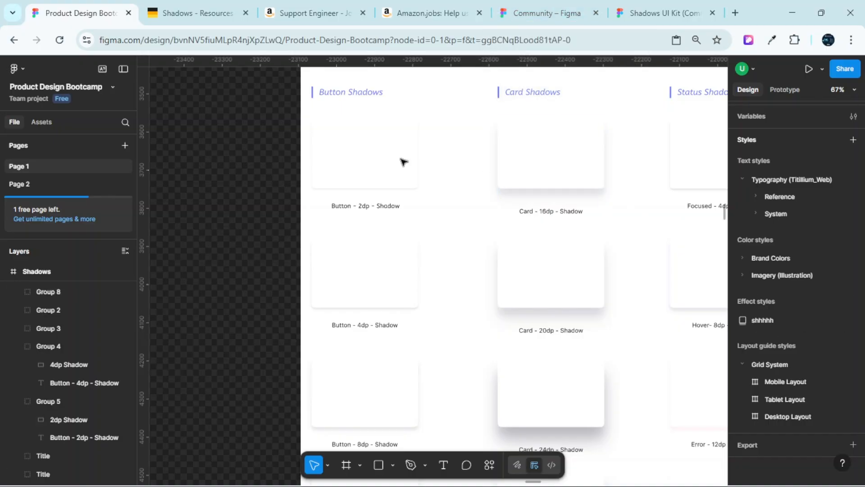
- Select the 2dp button rectangle, look at the source frame in the Shadows UI Kit (Community) file, and return to Product Design Bootcamp
scroll(351, 119, "down", 3)
scroll(355, 131, "up", 4)
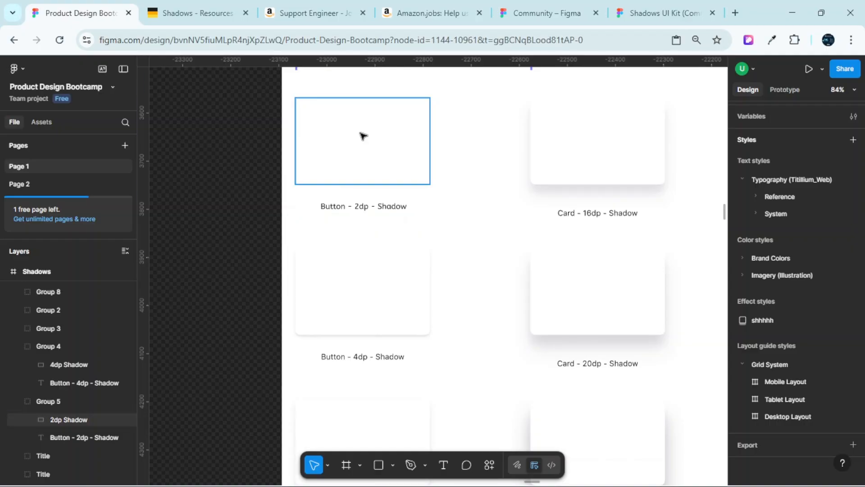
left_click(363, 136)
left_click(627, 6)
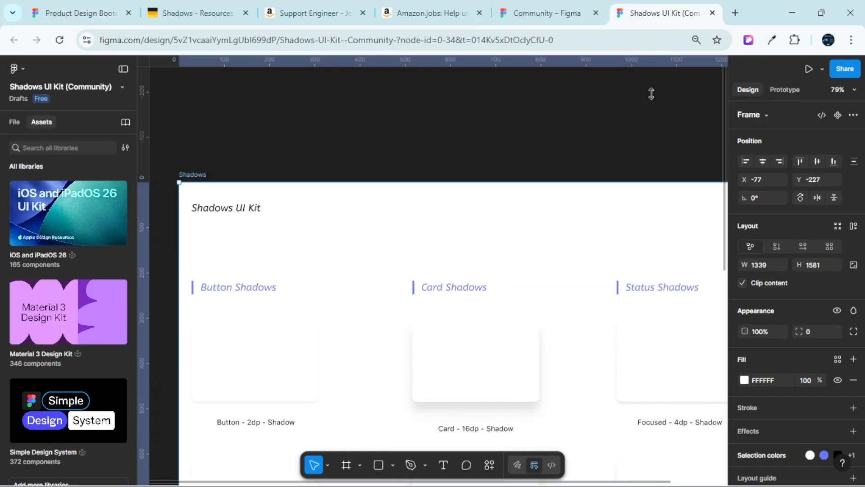
scroll(566, 119, "down", 3)
scroll(558, 113, "up", 2)
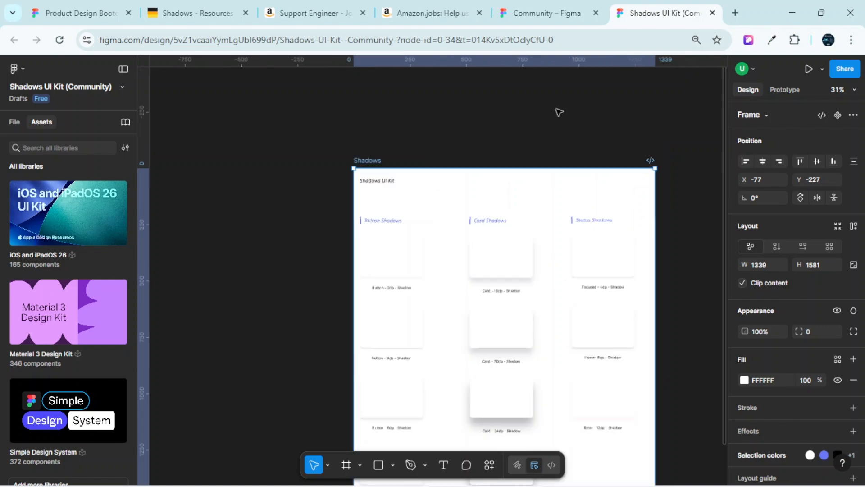
left_click(96, 5)
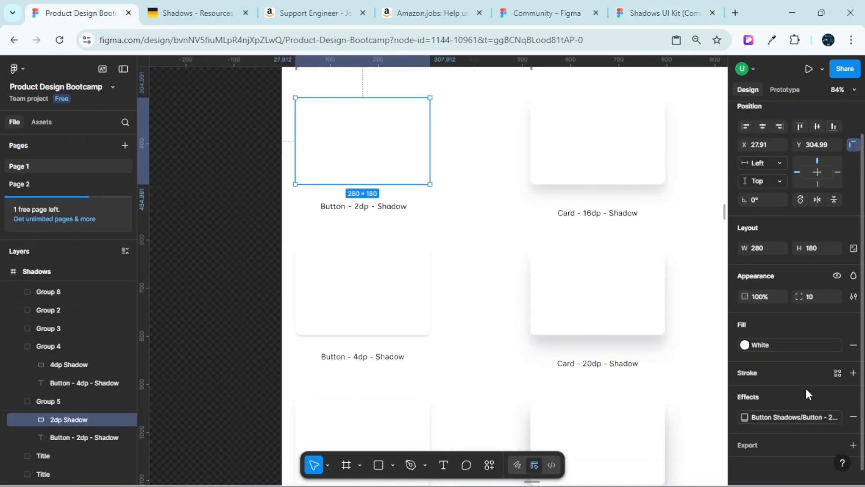
- Detach the linked effect style from the 2dp rectangle under Button Shadows and reselect the rectangle to check its effects
scroll(414, 176, "down", 3)
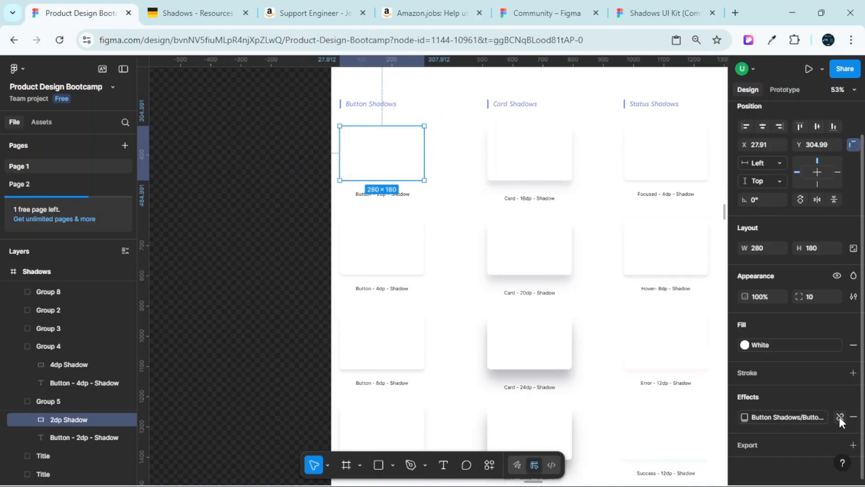
left_click(839, 414)
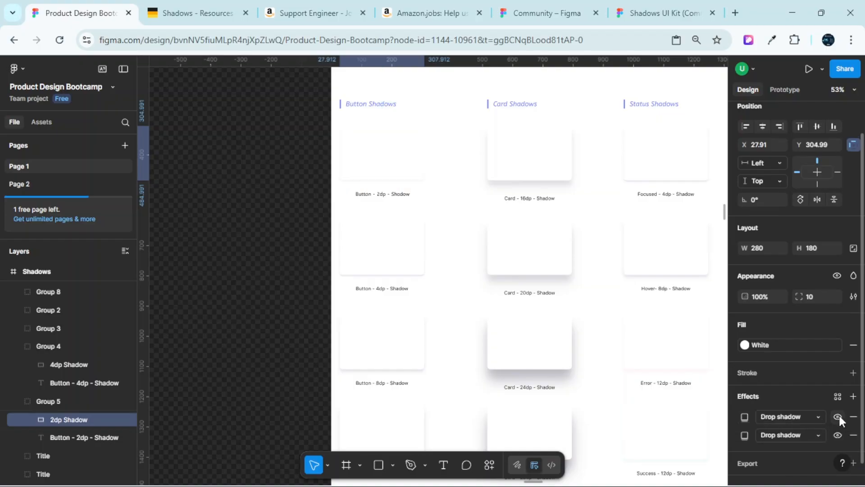
scroll(385, 142, "up", 3)
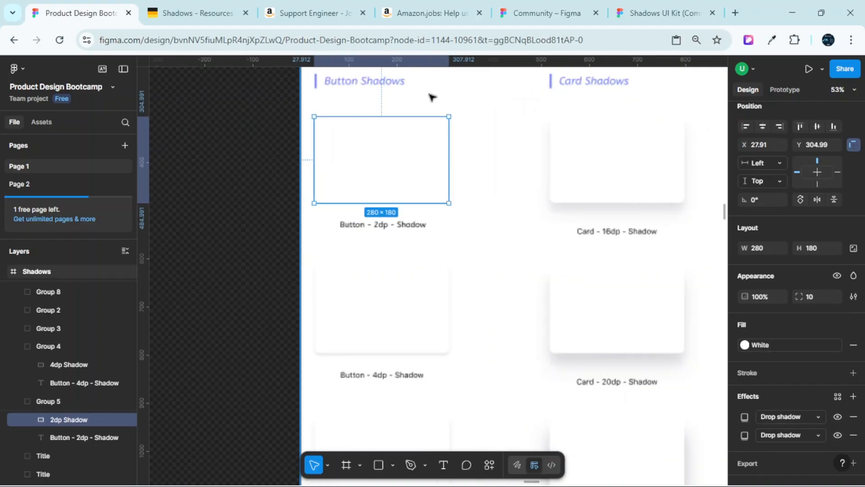
left_click(432, 96)
scroll(433, 97, "up", 3)
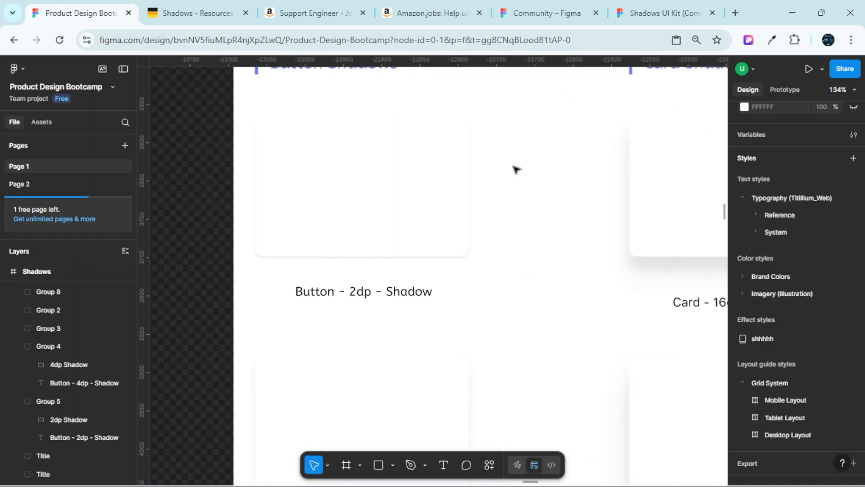
left_click(435, 229, "ctrl")
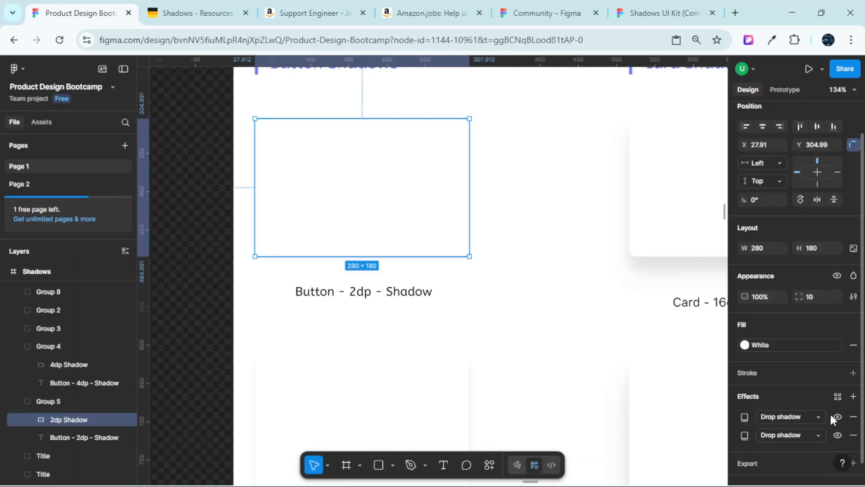
- Select the 4dp rectangle under Button Shadows and detach the linked effect styles from the 8dp and 12dp rectangles
scroll(430, 197, "down", 5)
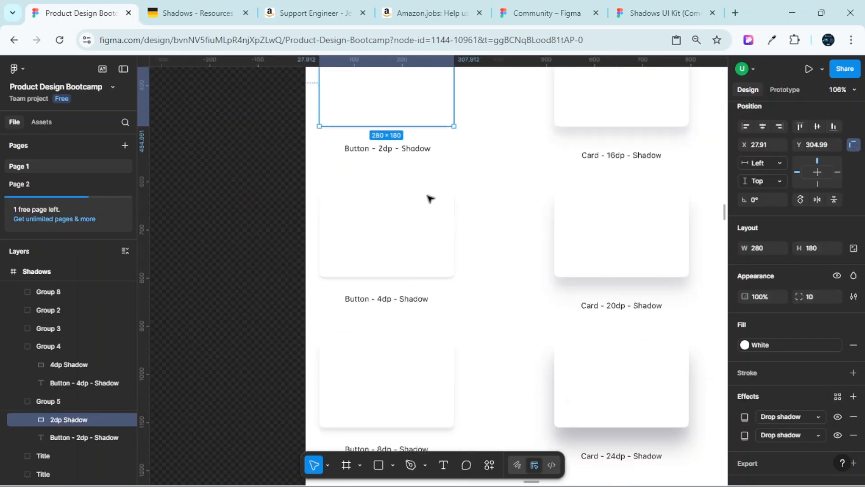
left_click(432, 224, "ctrl")
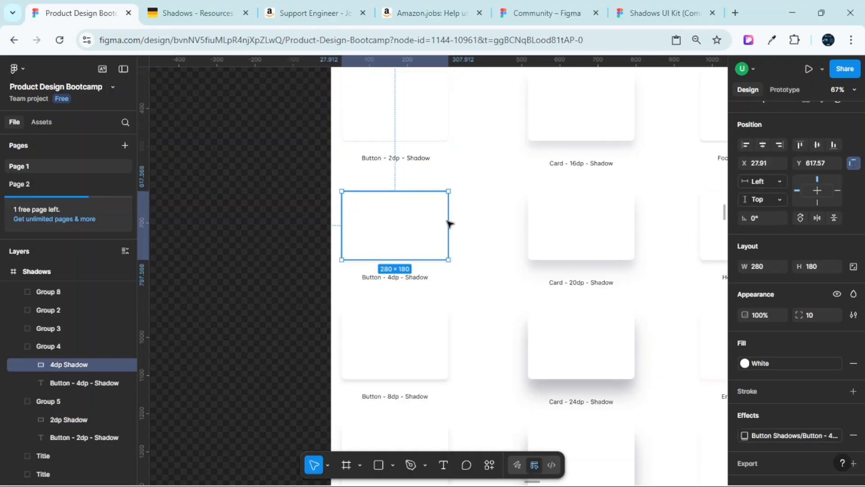
left_click(388, 331, "ctrl")
left_click(839, 435)
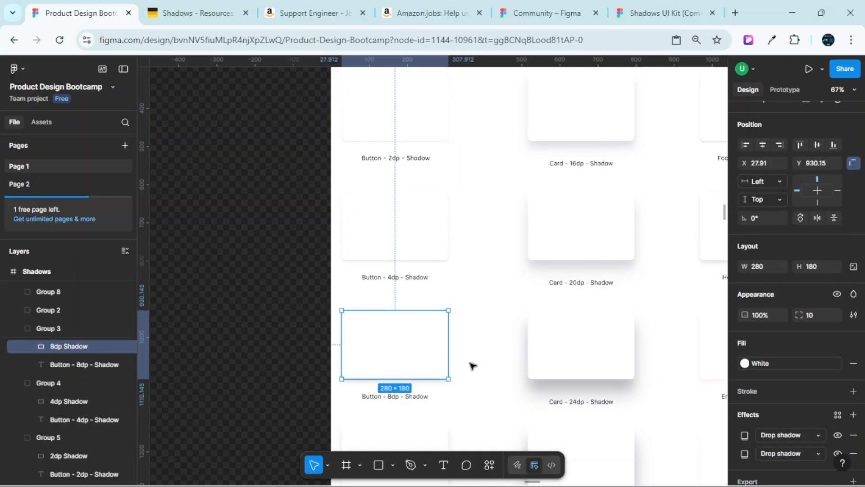
scroll(413, 347, "down", 3)
left_click(413, 347, "ctrl")
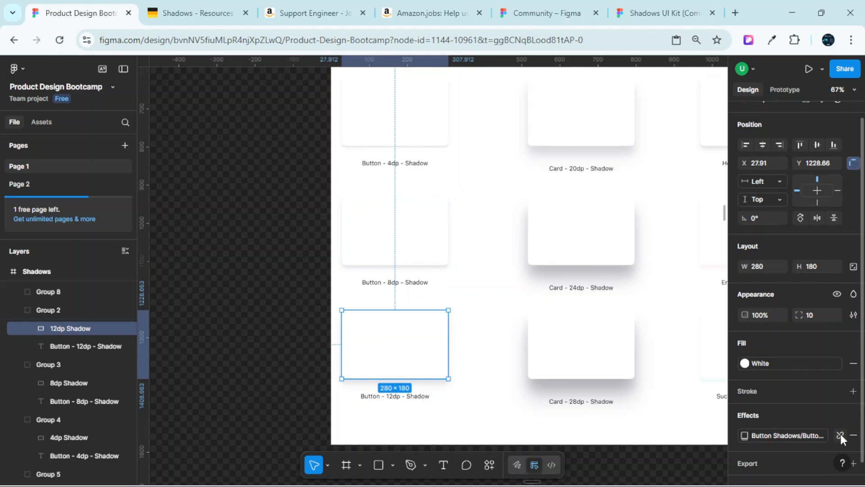
left_click(840, 435)
- Detach the linked effect styles from the 16dp and 20dp rectangles under Card Shadows
scroll(559, 285, "up", 5)
scroll(511, 245, "right", 4)
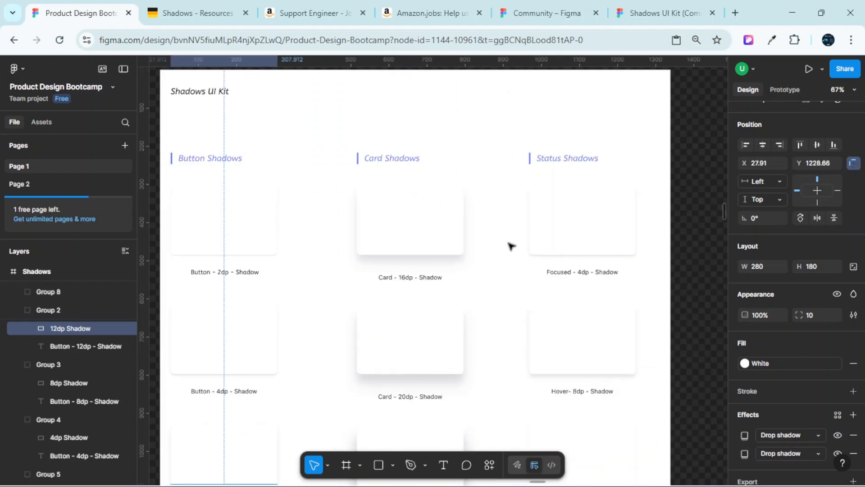
left_click(422, 230, "ctrl")
left_click(840, 436)
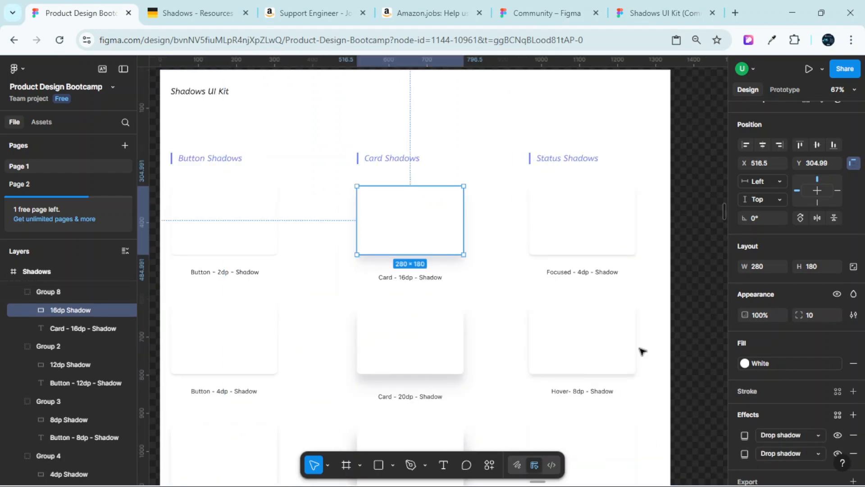
scroll(415, 280, "down", 3)
left_click(408, 239, "ctrl")
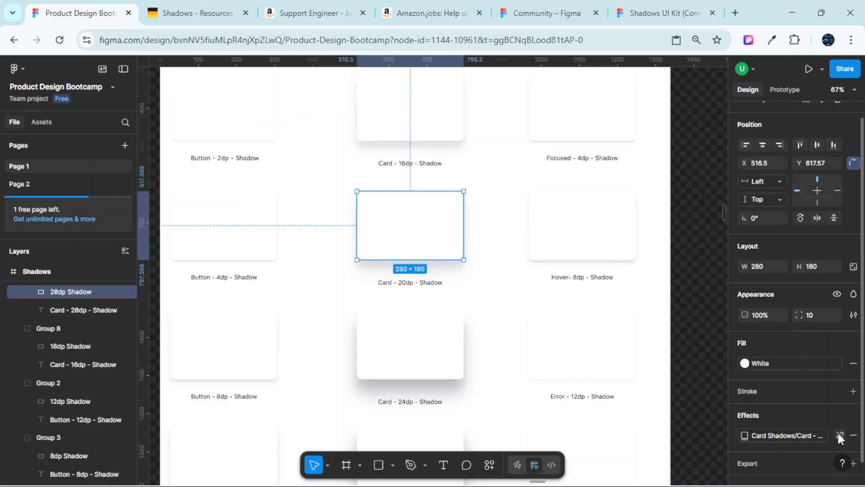
left_click(840, 435)
- Detach the linked effect styles from the 24dp and 28dp rectangles under Card Shadows
left_click(449, 352, "ctrl")
scroll(451, 347, "down", 3)
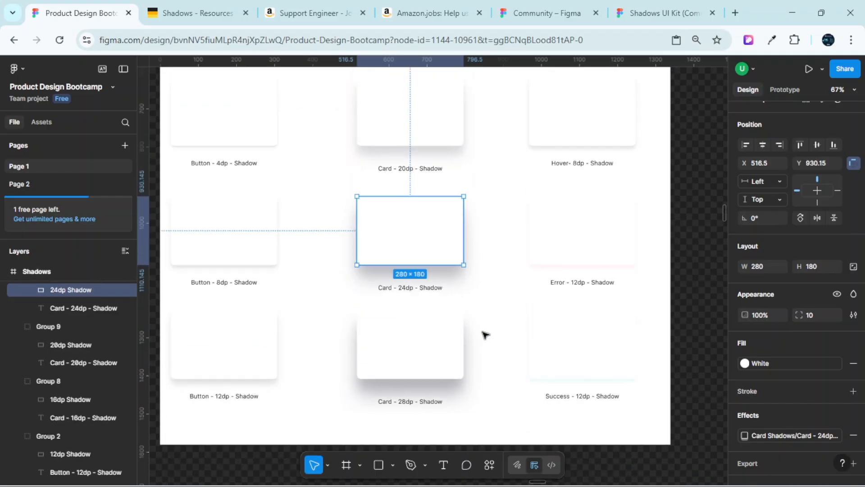
left_click(839, 435)
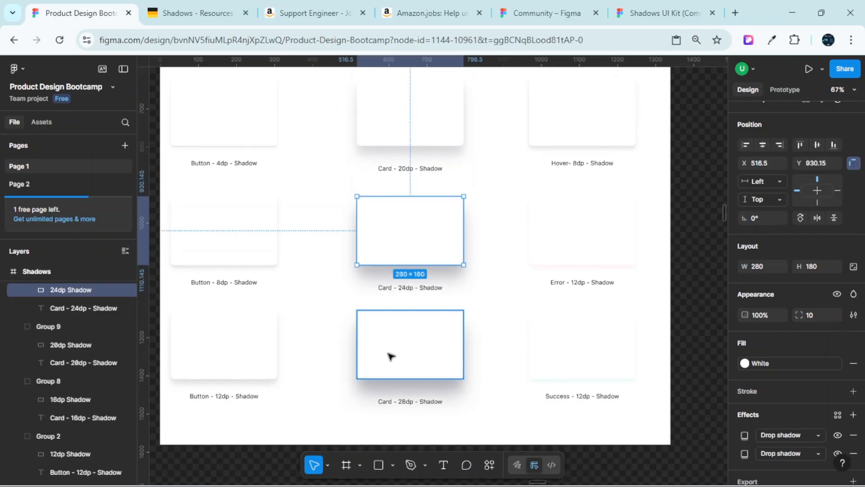
left_click(388, 355, "ctrl")
left_click(840, 435)
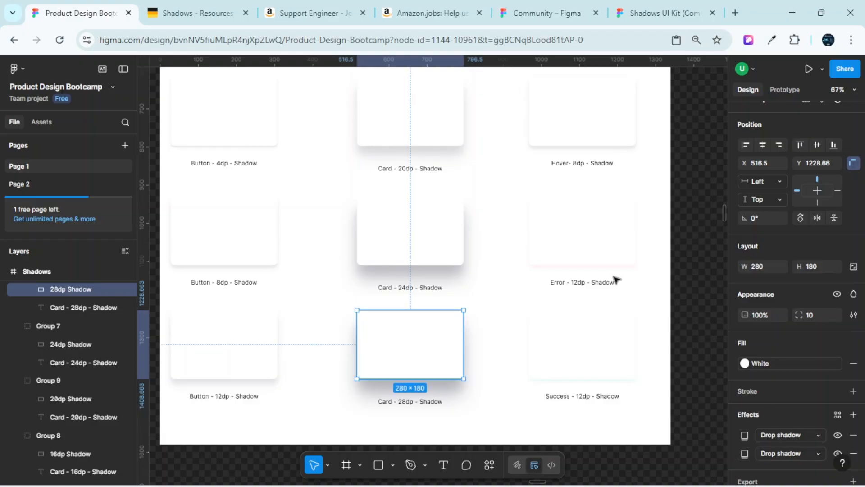
- Detach the linked effect styles from the Focused 4dp and Hover 8dp rectangles under Status Shadows
scroll(612, 279, "up", 6)
left_click(608, 286, "ctrl")
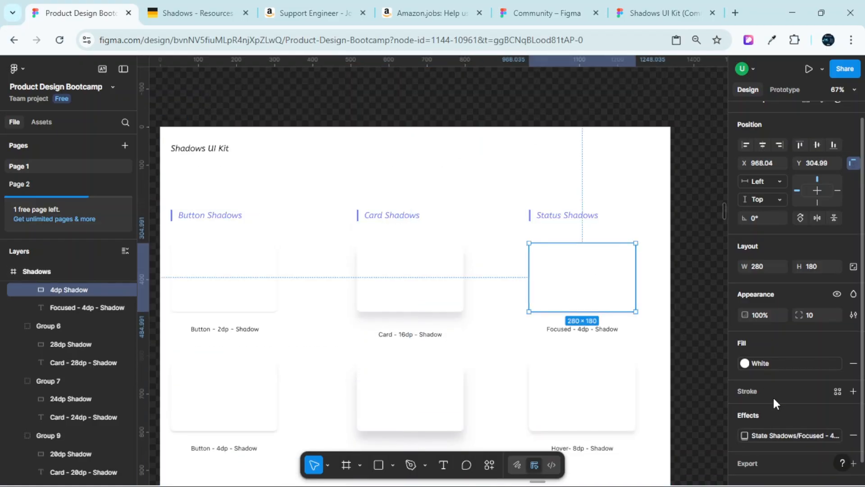
left_click(840, 435)
scroll(581, 279, "down", 4)
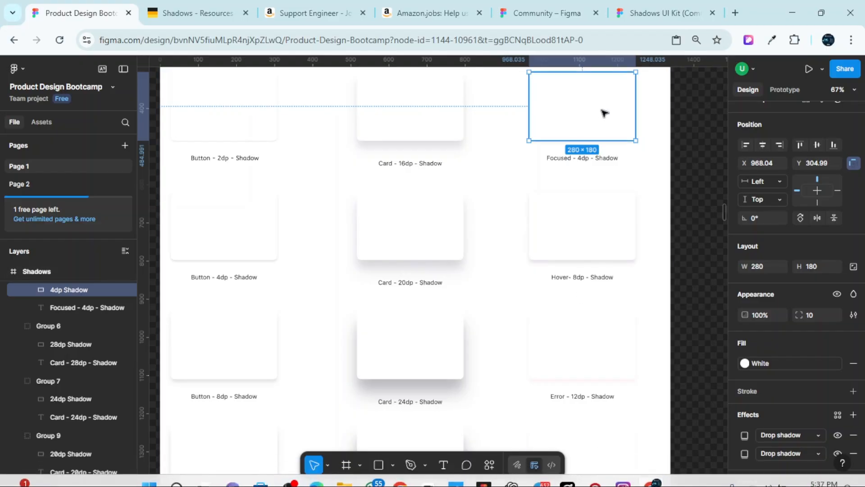
left_click(623, 231)
left_click(838, 415)
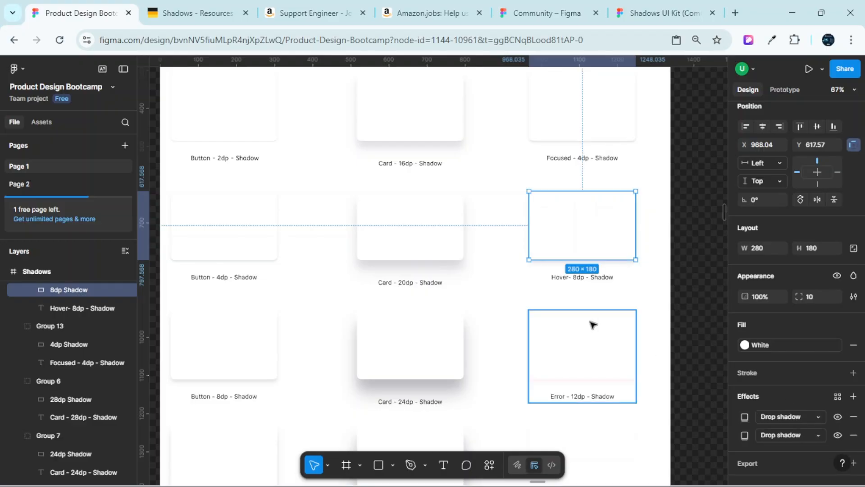
- Detach the linked effect styles from the Error 12dp and Success 12dp rectangles under Status Shadows
scroll(589, 324, "down", 4)
left_click(614, 193)
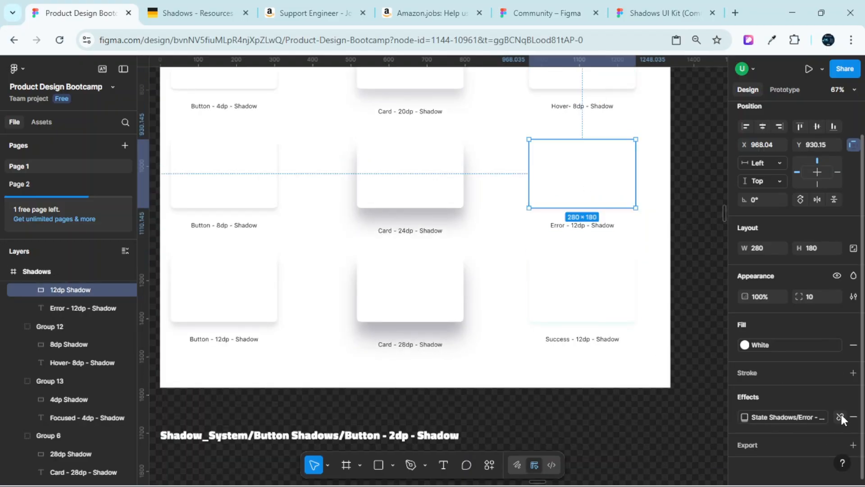
left_click(841, 416)
left_click(592, 310)
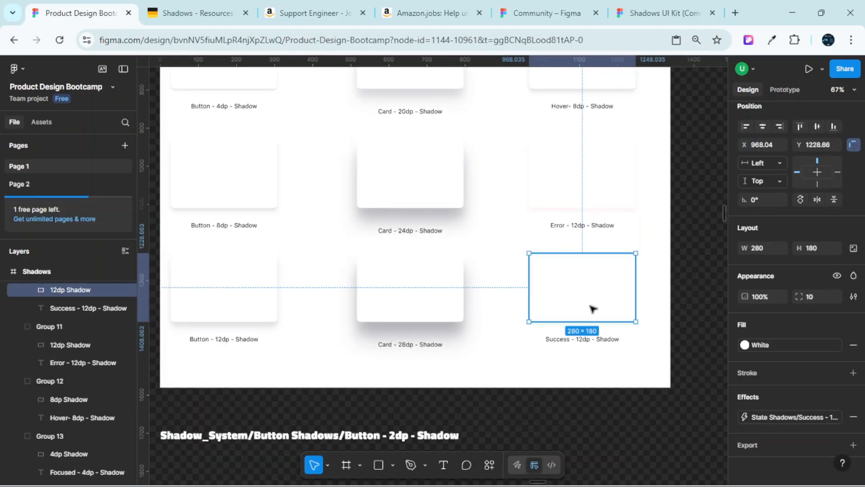
left_click(840, 415)
- Copy the text layer reading Shadow_System/Button Shadows/Button - 2dp - Shadow below the Shadows frame
scroll(624, 293, "down", 5)
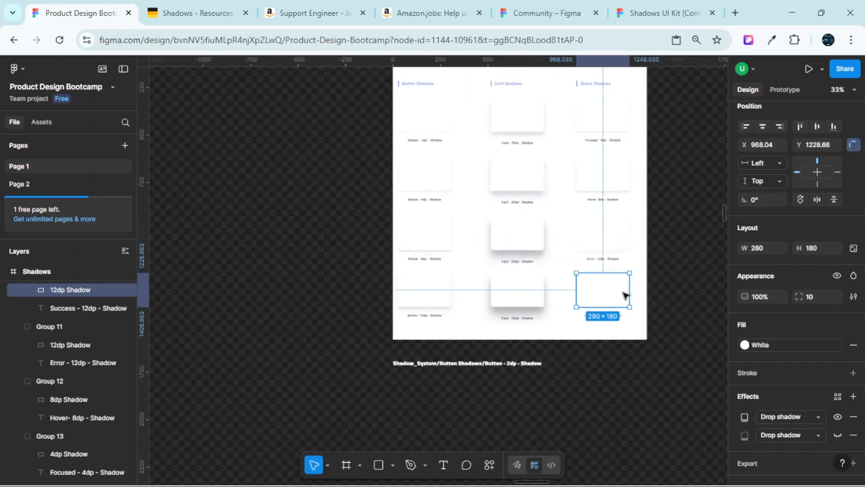
scroll(489, 164, "up", 5)
scroll(407, 114, "up", 4)
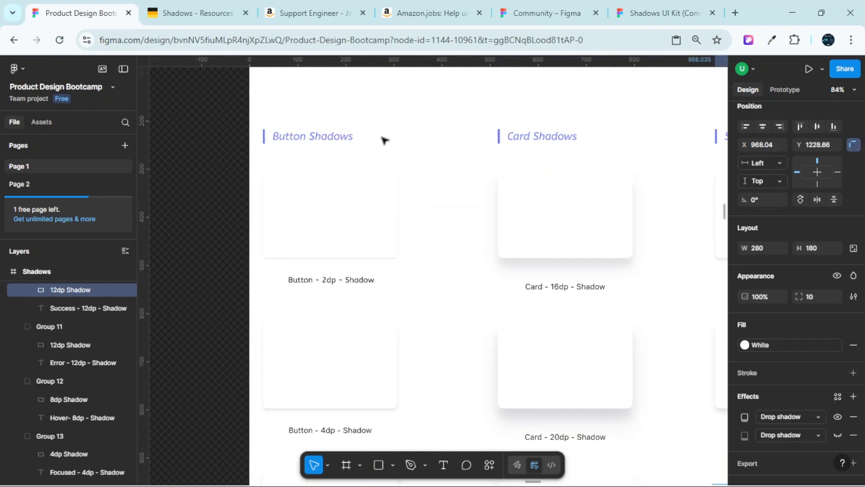
scroll(359, 146, "down", 3)
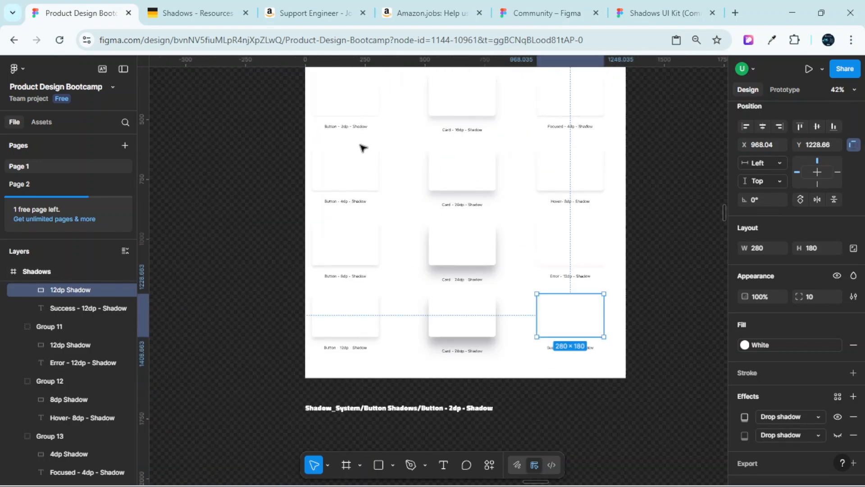
scroll(440, 292, "down", 4)
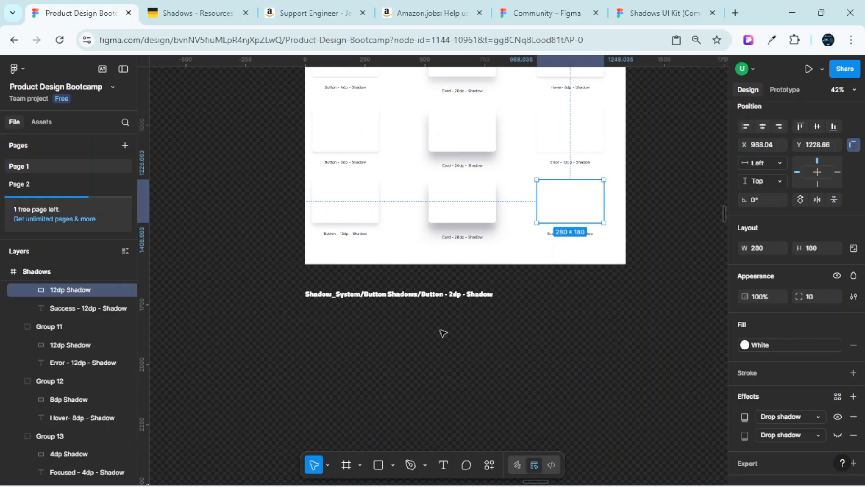
left_click(423, 295)
right_click(424, 295)
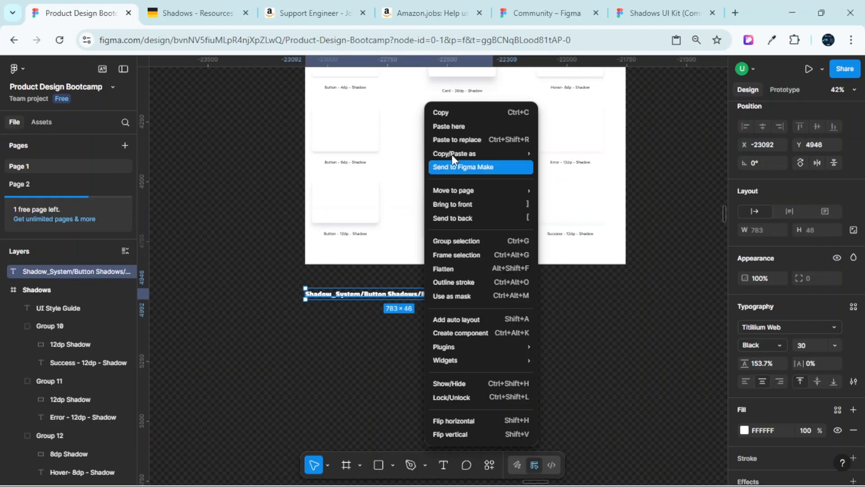
left_click(456, 116)
- Select the 2dp rectangle under Button Shadows and check its effects
scroll(456, 116, "up", 4)
scroll(456, 115, "down", 7)
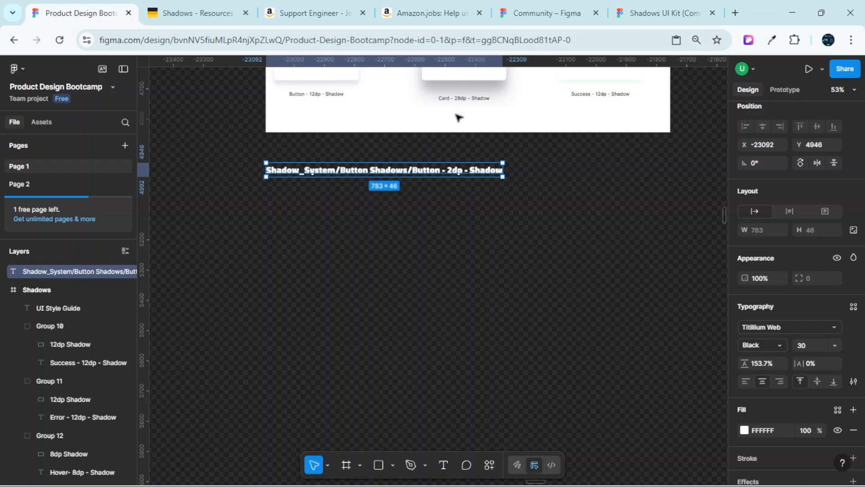
scroll(333, 194, "up", 6)
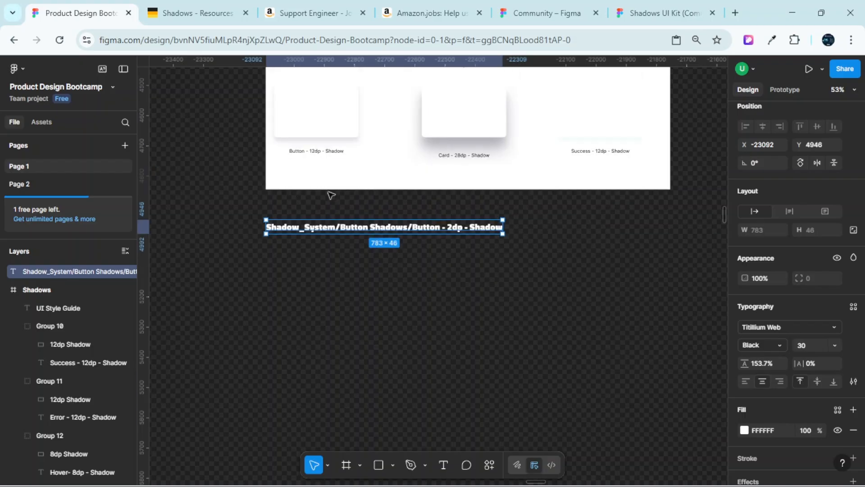
scroll(303, 164, "up", 3)
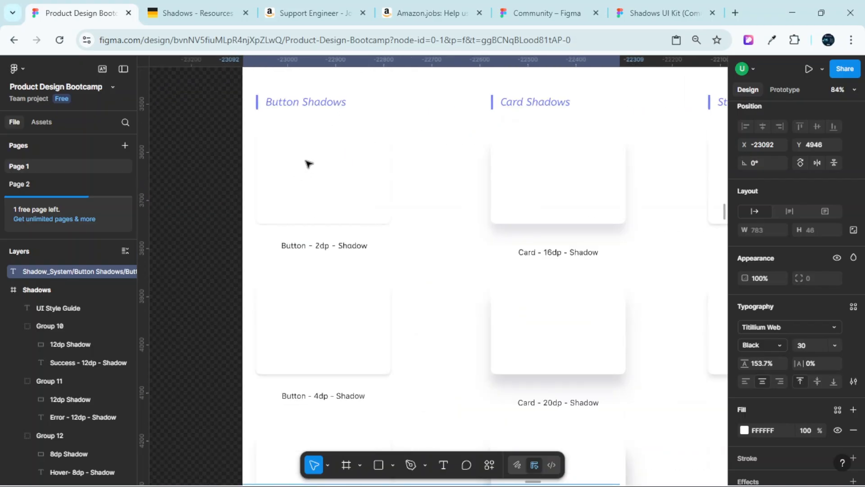
scroll(307, 158, "up", 3)
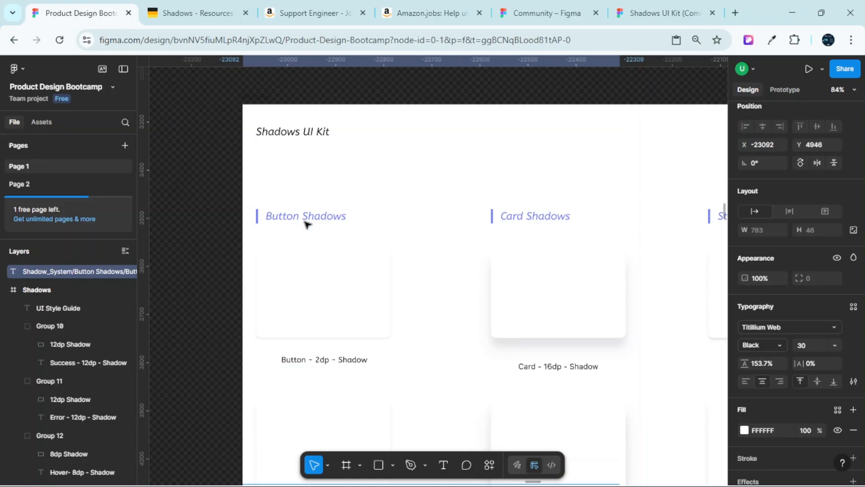
scroll(307, 228, "down", 2)
left_click(320, 208)
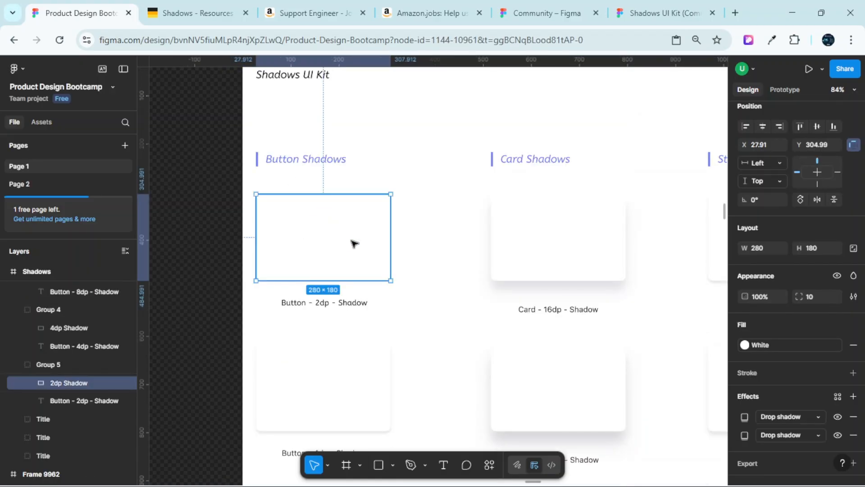
scroll(585, 252, "down", 5)
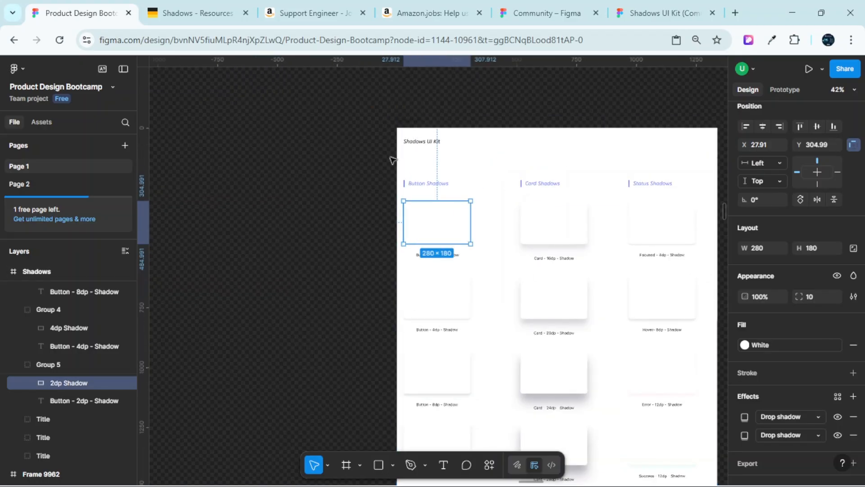
- Duplicate the whole Shadows frame and place the copy to the right of the original
left_click(361, 138)
left_click(419, 124)
scroll(397, 122, "right", 5)
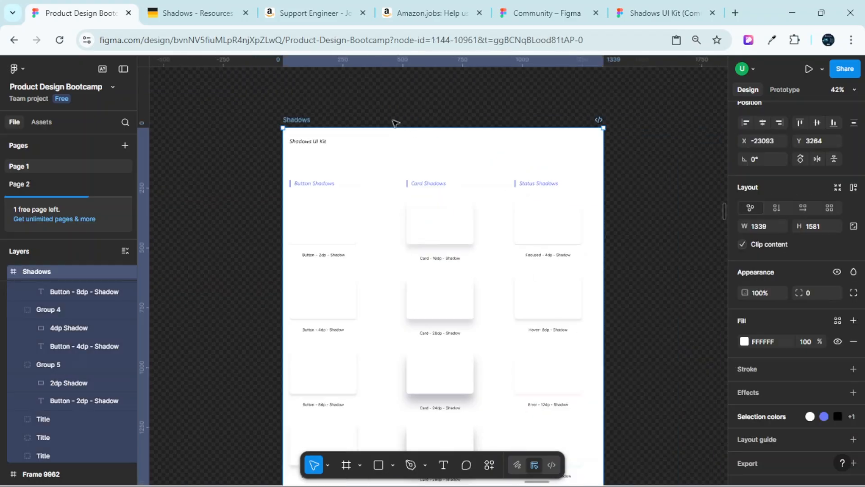
scroll(215, 109, "left", 2)
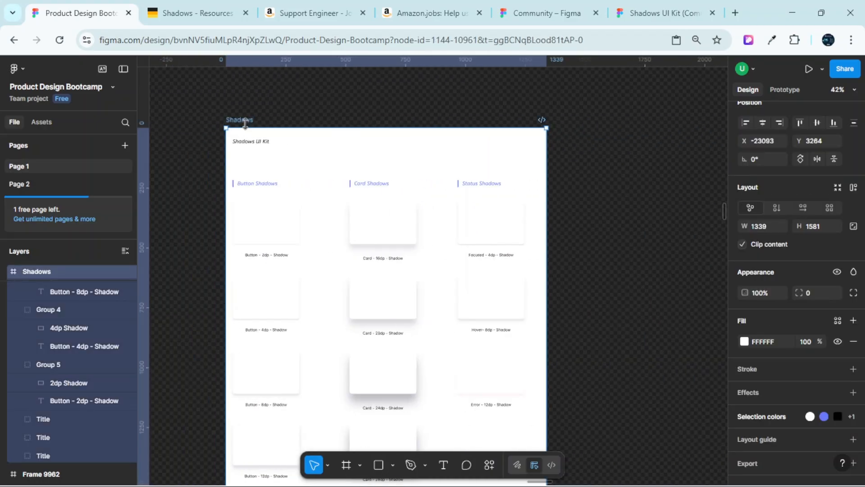
left_click_drag(245, 122, 602, 120)
- Check the effects applied to the 2dp and 4dp rectangles under Button Shadows in the duplicated frame
scroll(599, 140, "right", 2)
scroll(521, 233, "up", 5)
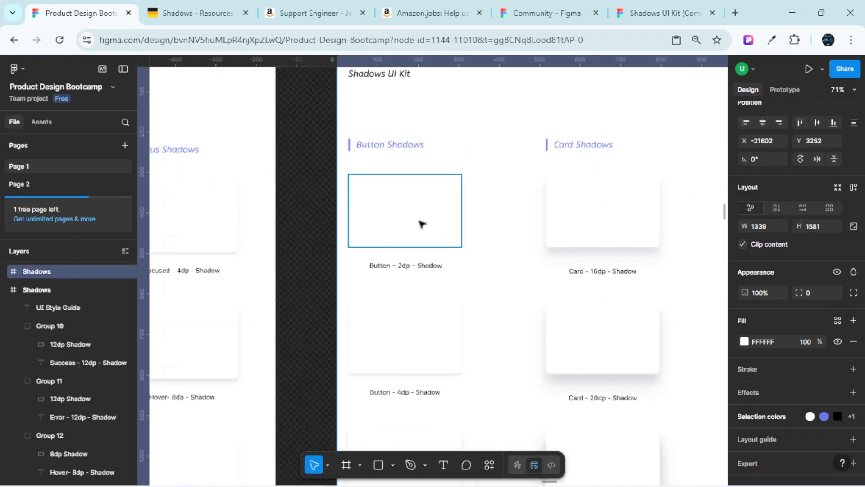
left_click(422, 223, "ctrl")
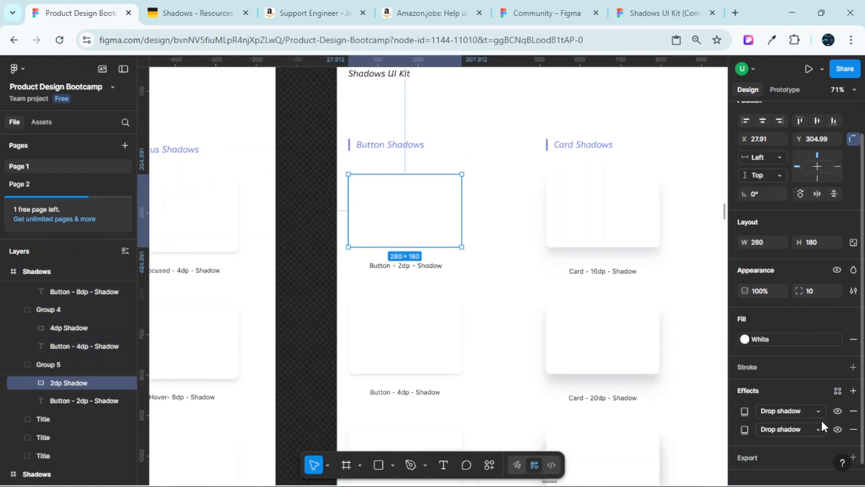
scroll(807, 401, "down", 1)
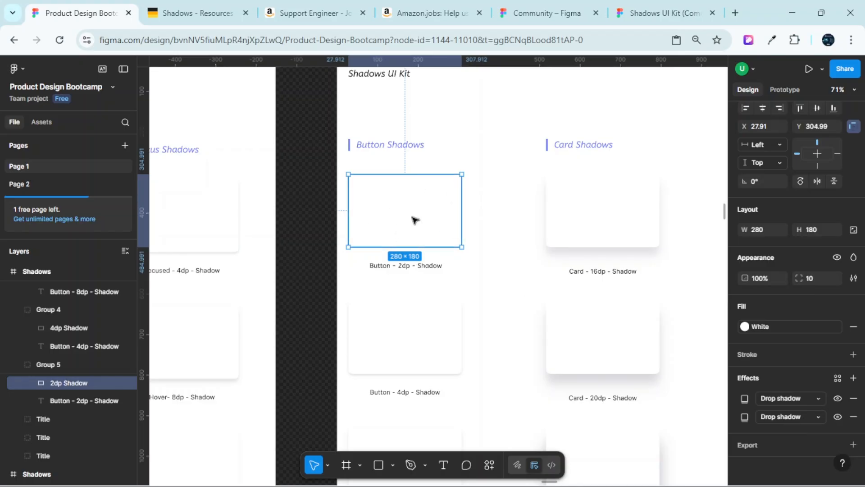
scroll(415, 212, "up", 5)
left_click(434, 359)
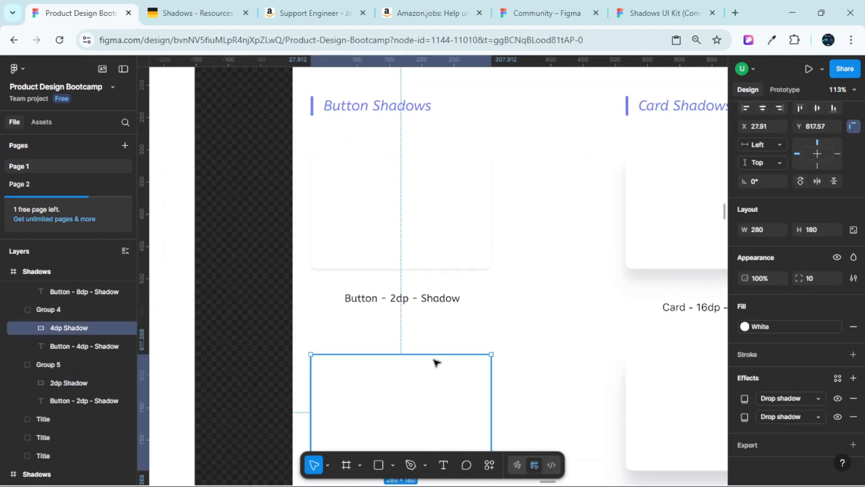
left_click(450, 248)
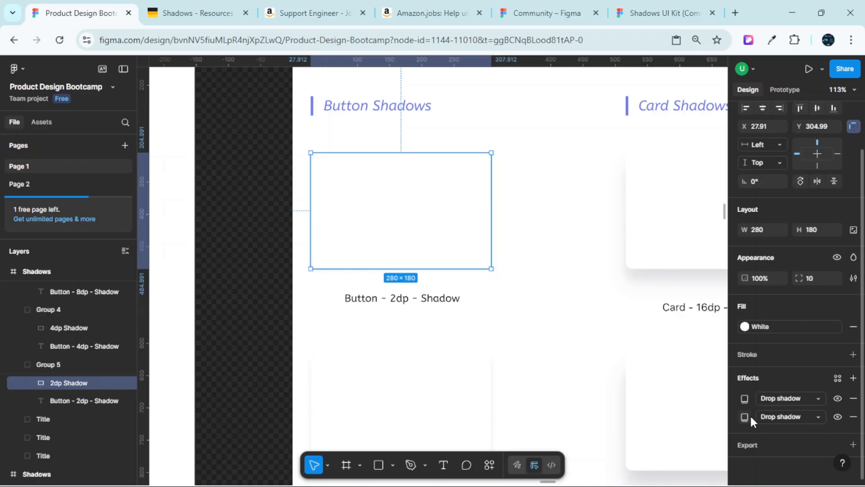
- Examine the position, blur and colour settings of both drop shadows on the duplicated 2dp rectangle
left_click(744, 398)
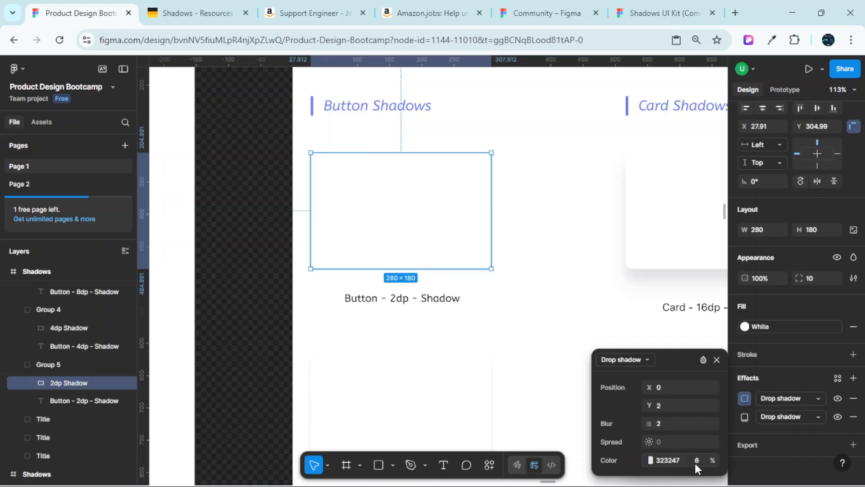
left_click(745, 415)
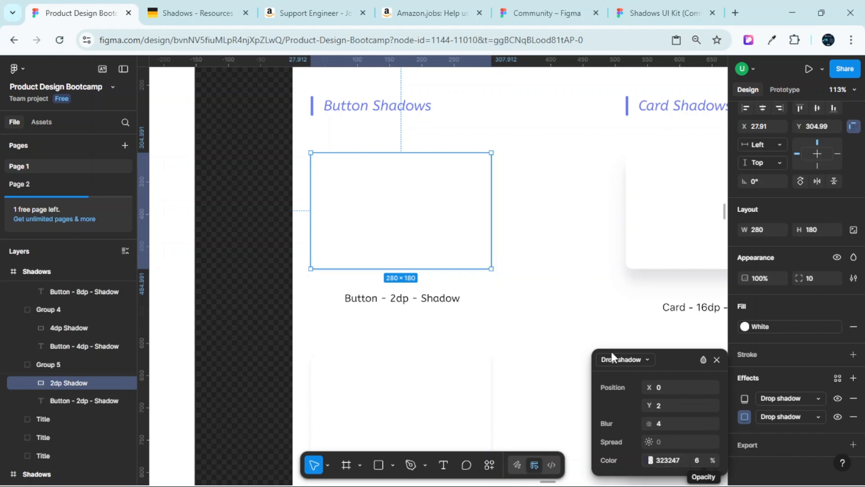
double_click(565, 221)
left_click(471, 216, "ctrl")
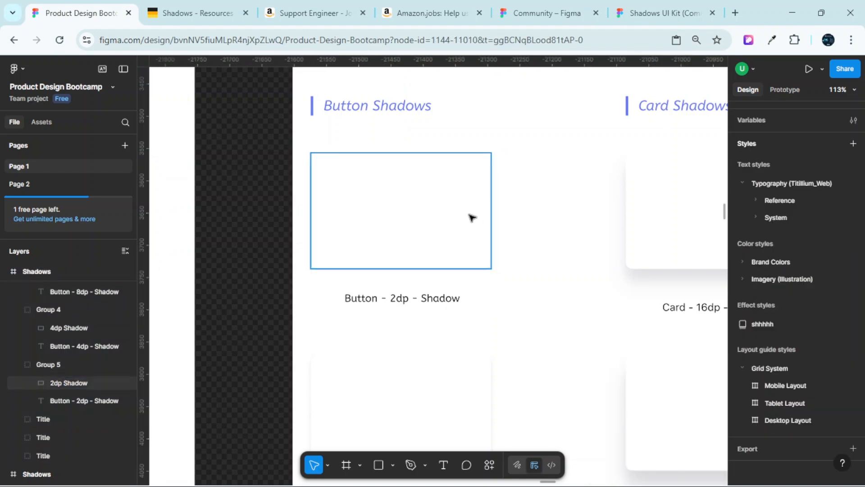
- Delete the duplicated Shadows frame and return to the original frame
scroll(581, 226, "down", 3)
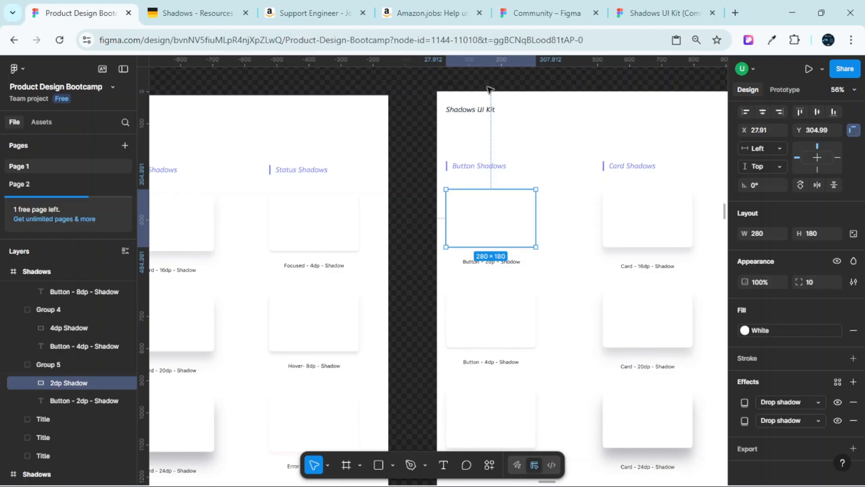
left_click(460, 89)
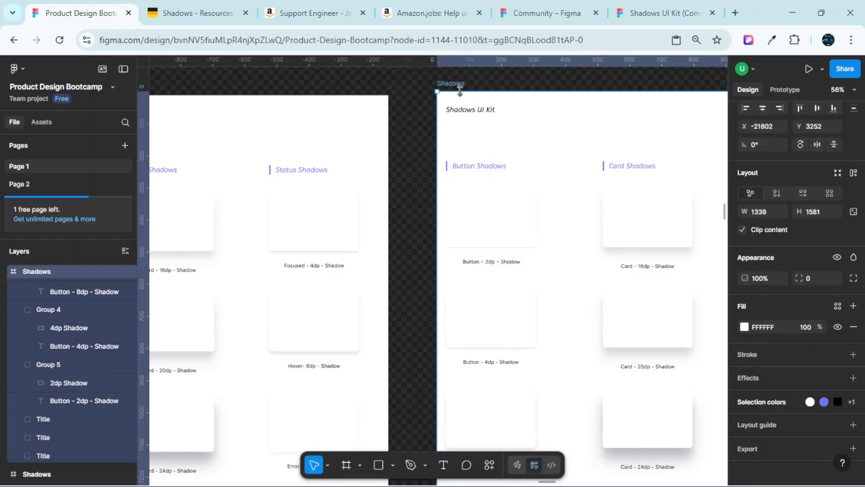
key("Delete")
scroll(473, 141, "left", 5)
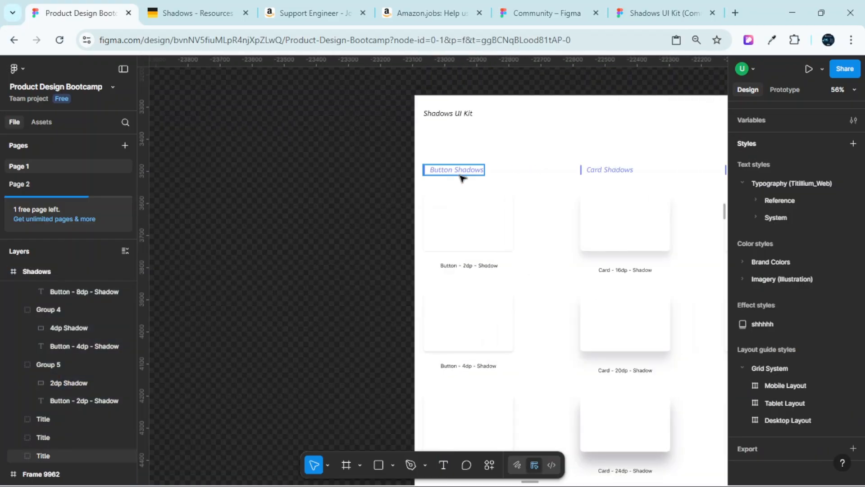
- Start a new effect style from the 2dp rectangle's drop shadows under Button Shadows, named "Shadow_System/Button Shadows/Button - 2dp - Shadow"
scroll(462, 177, "down", 2)
scroll(500, 171, "up", 5)
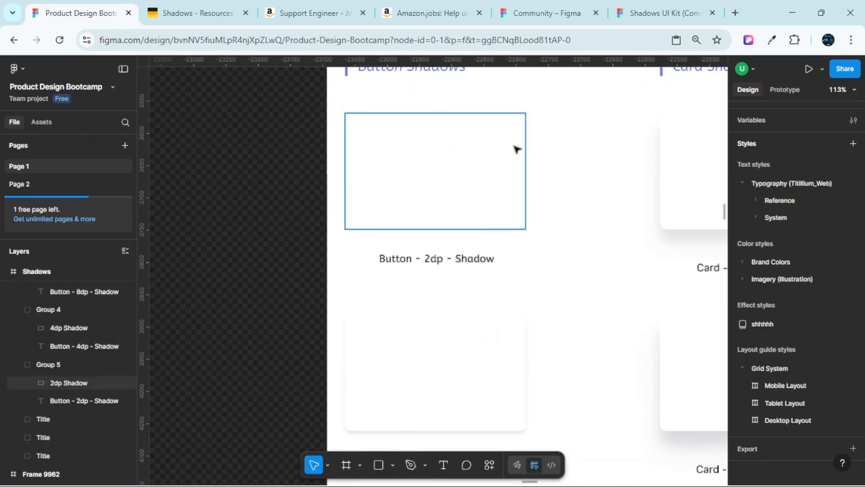
left_click(491, 175)
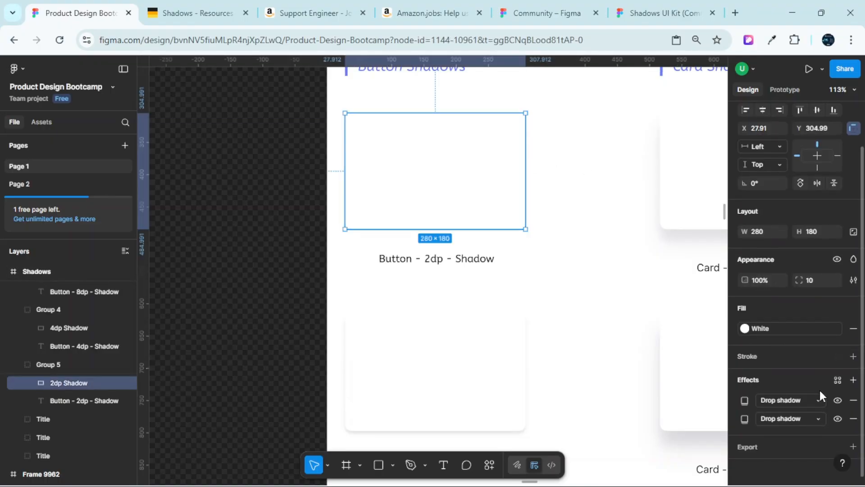
scroll(820, 390, "down", 1)
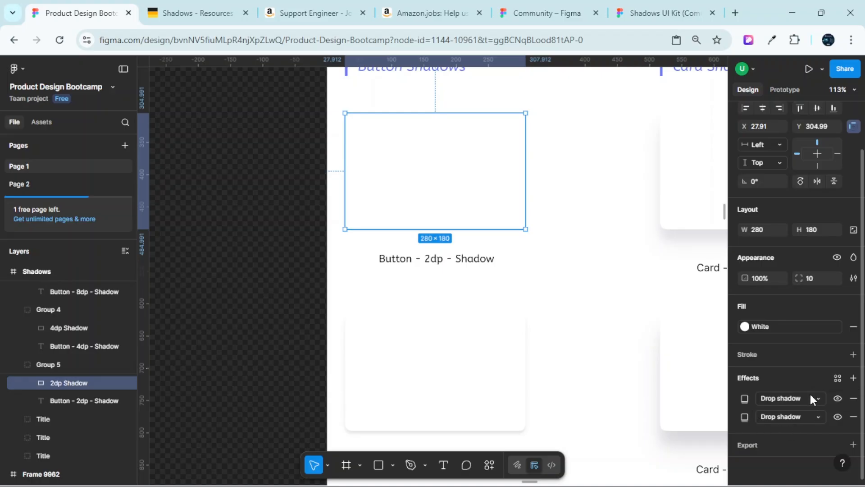
left_click(836, 379)
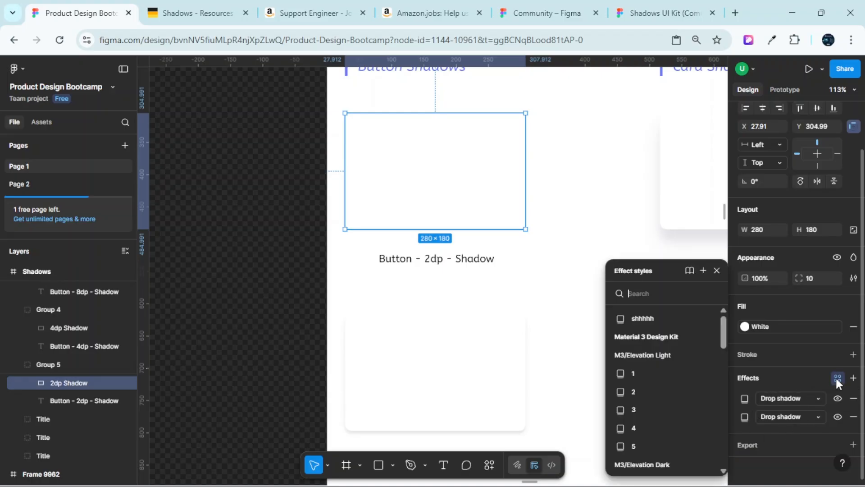
left_click(702, 271)
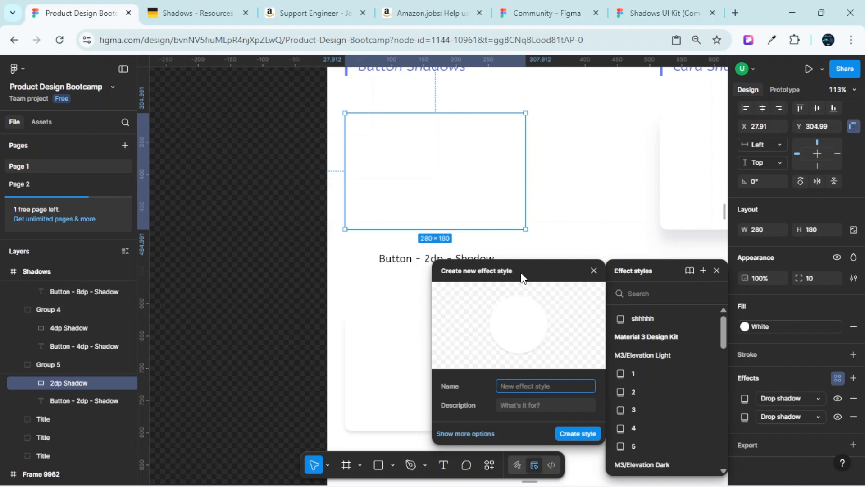
left_click_drag(533, 269, 634, 200)
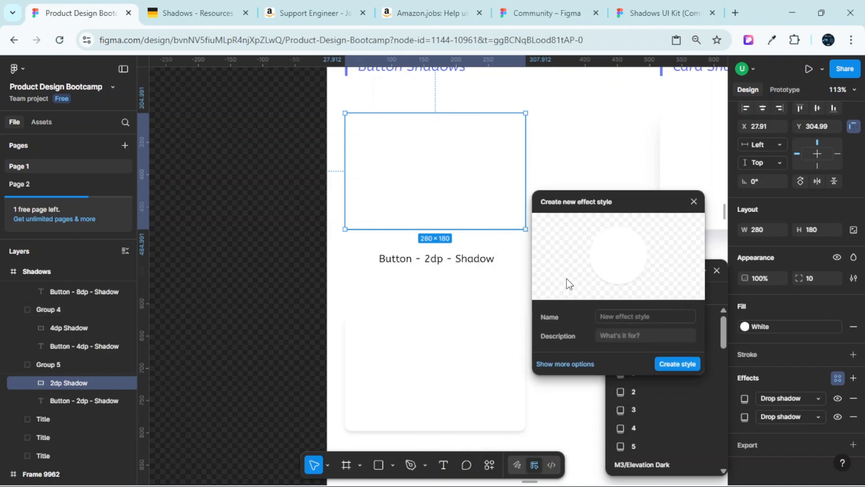
left_click(618, 317)
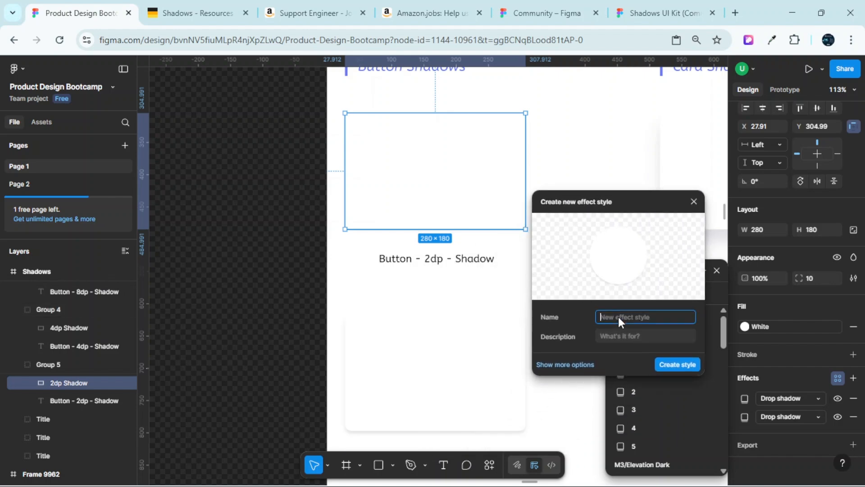
key("ctrl+v")
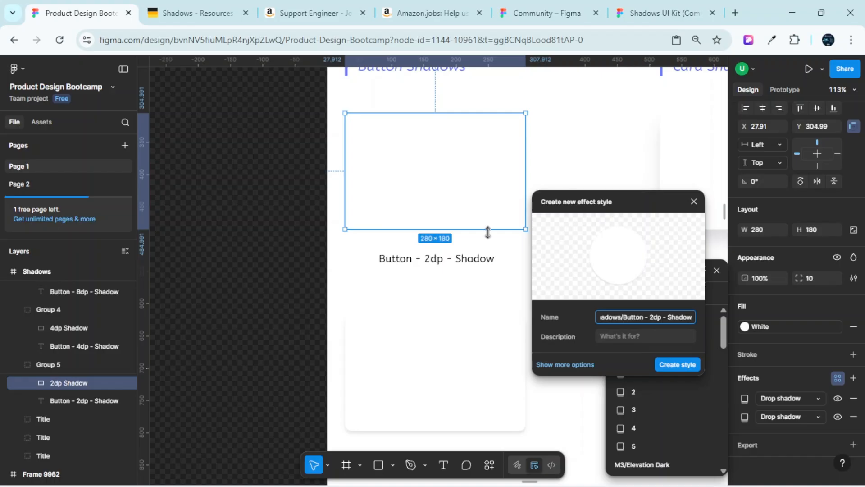
- Give the new 2dp button effect style the description "Subtle Shadow (Default Button State)"
left_click(634, 336)
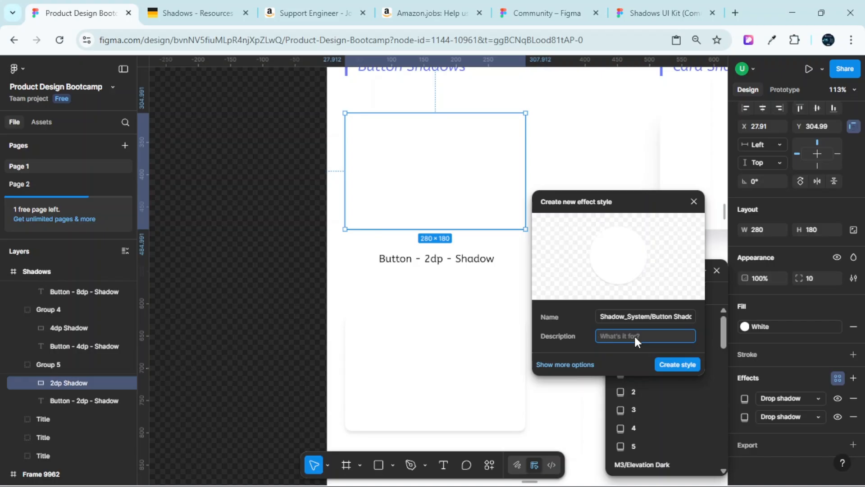
type("Subtle Shadow (De")
type("fault Button State)")
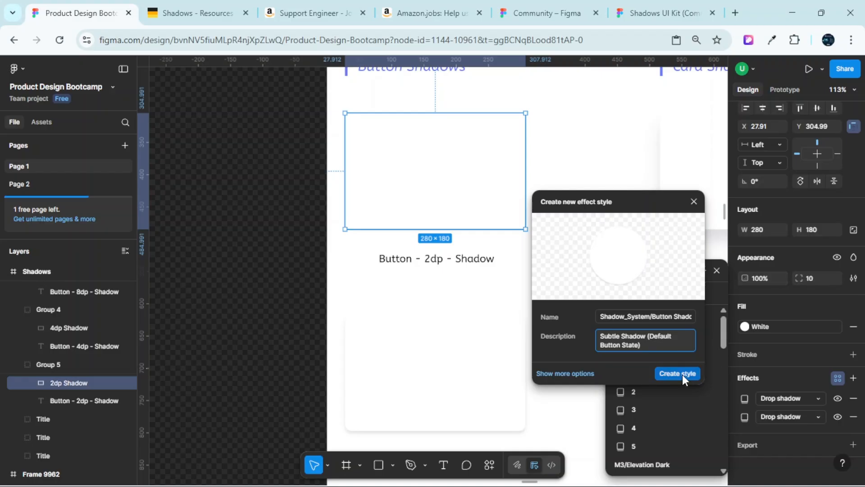
- Create the effect style from the 2dp Shadow rectangle and delete the stray shhhhh effect style
left_click(682, 374)
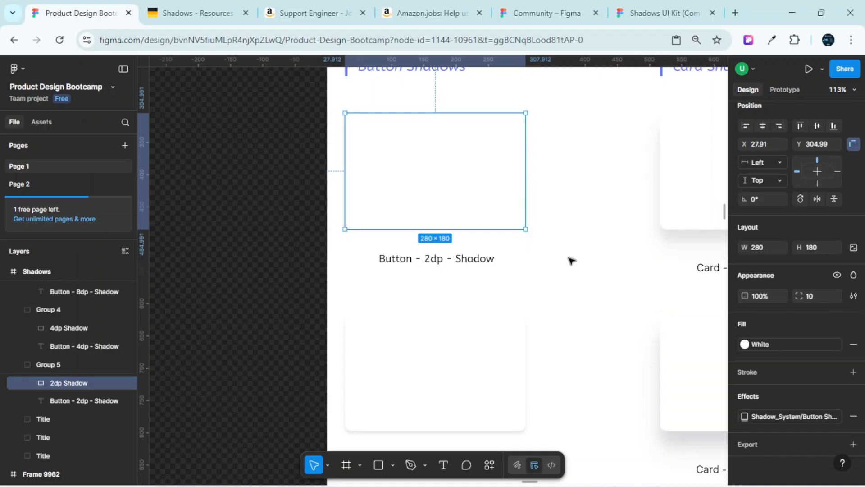
left_click(238, 273)
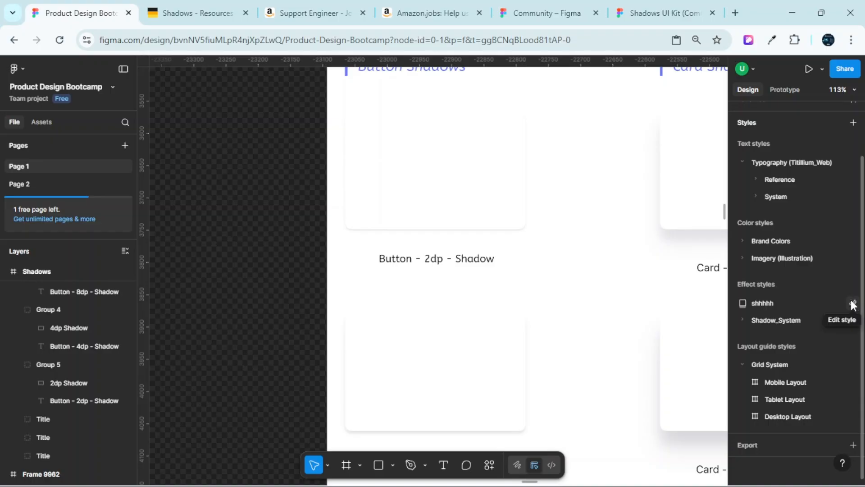
right_click(780, 303)
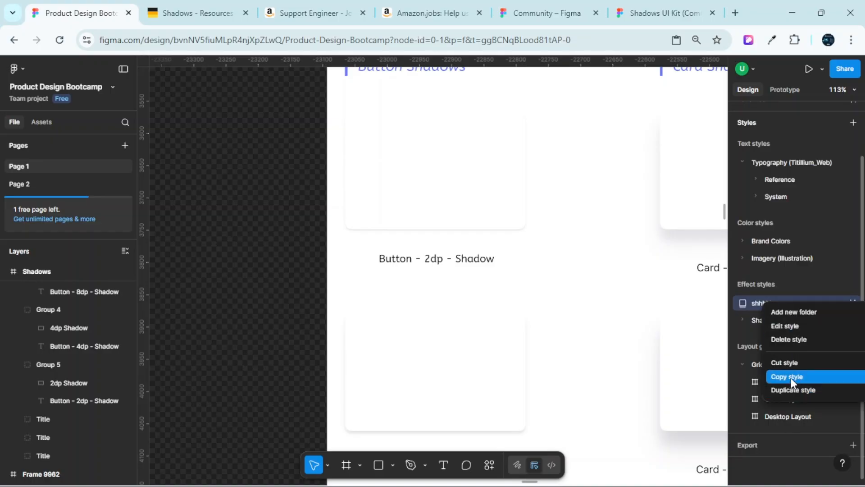
left_click(794, 338)
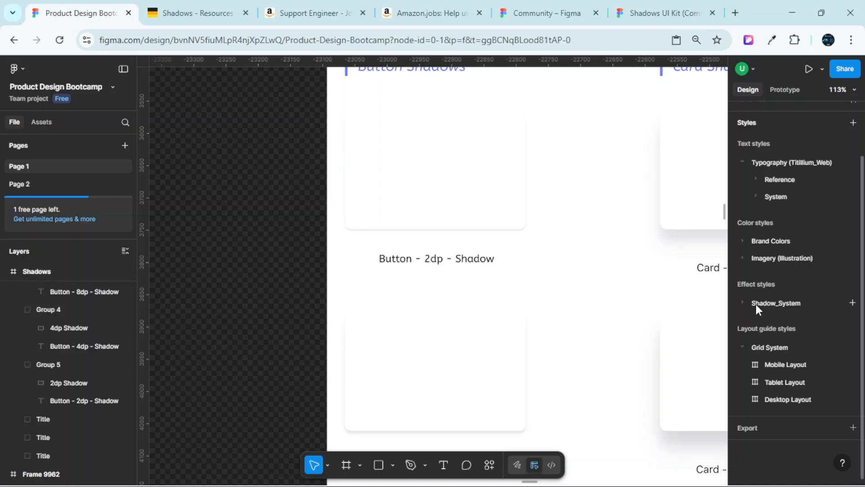
- Expand the Shadow_System and Button Shadows effect style folders to check the saved style
left_click(743, 302)
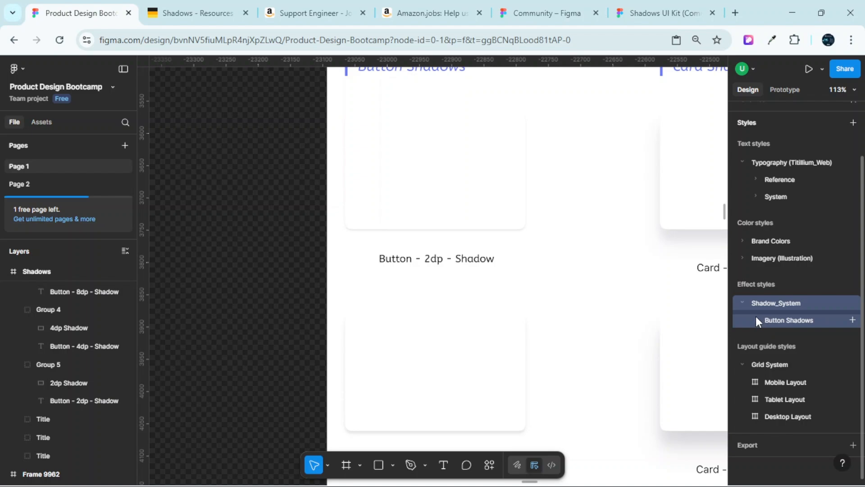
left_click(756, 318)
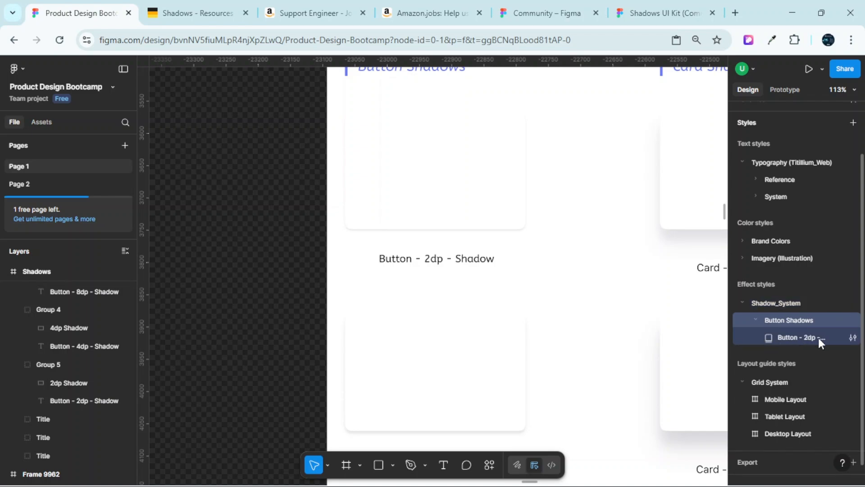
- Begin a new effect style from the 4dp Shadow rectangle, entering the name Shadow_System/Button Shadows/Button - 2dp - Shadow
scroll(589, 254, "up", 3)
scroll(550, 245, "down", 5)
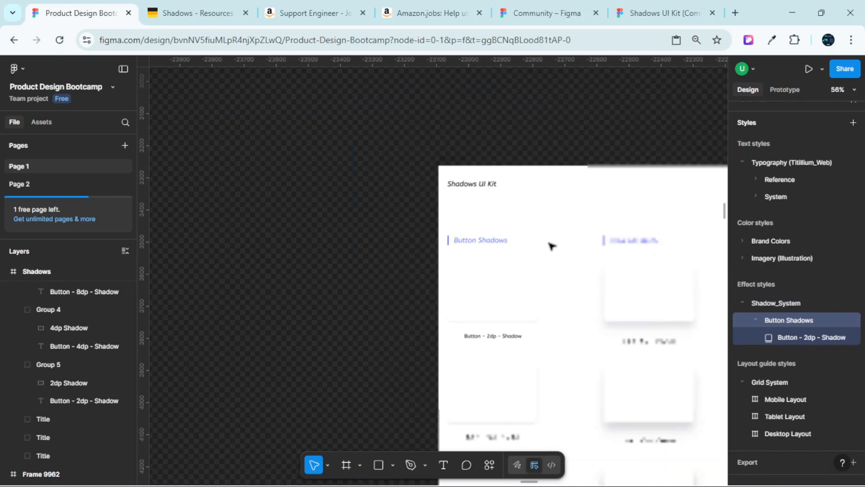
scroll(544, 187, "up", 3)
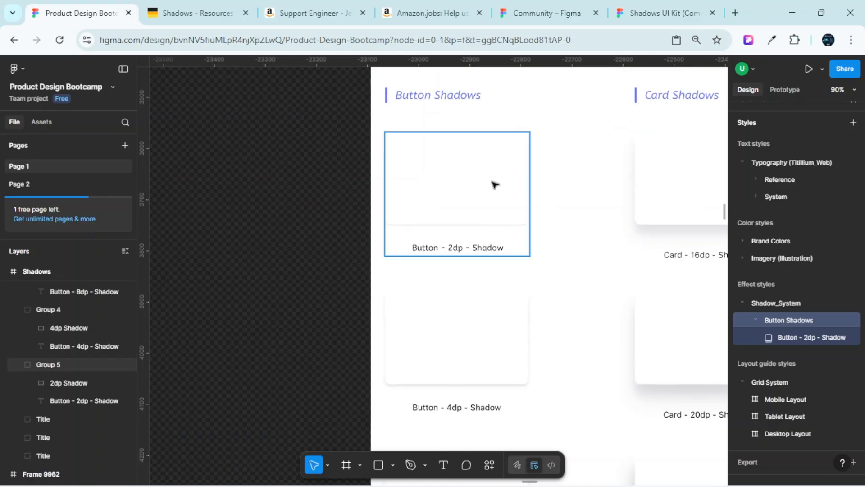
scroll(570, 218, "down", 3)
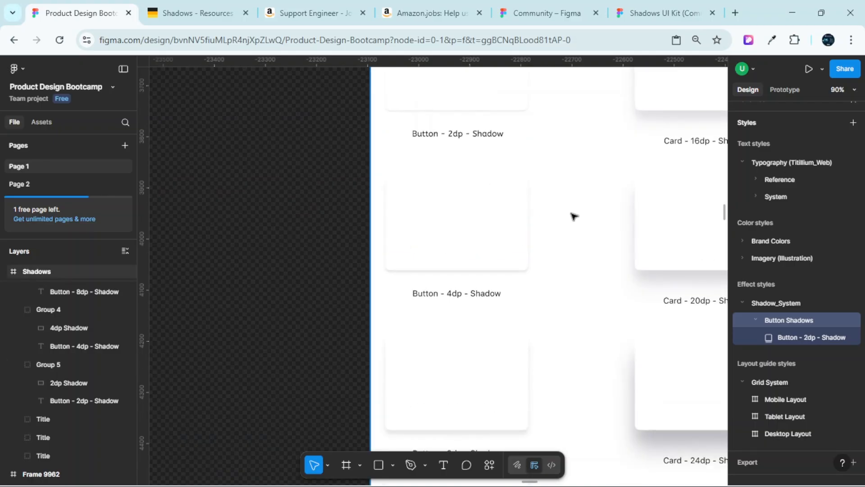
left_click(480, 225)
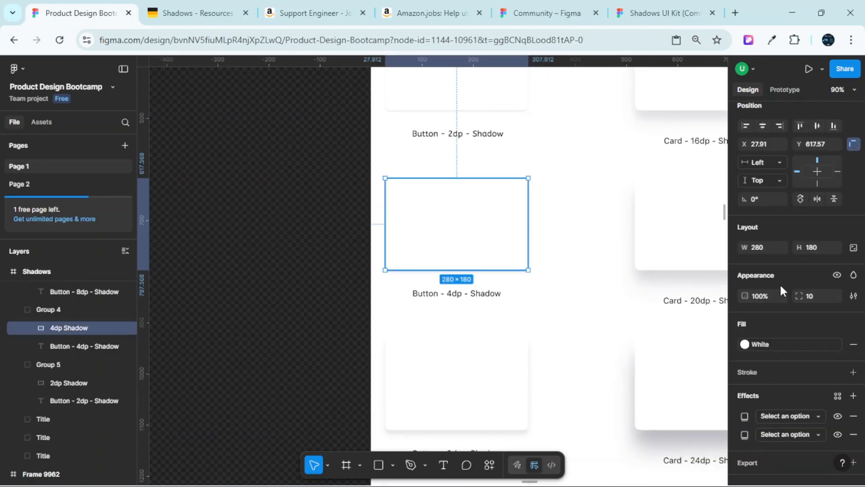
scroll(741, 369, "down", 1)
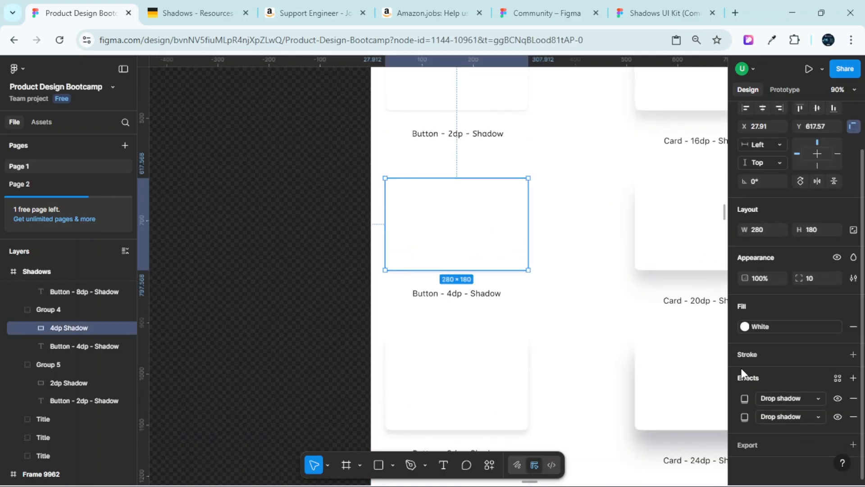
left_click(837, 377)
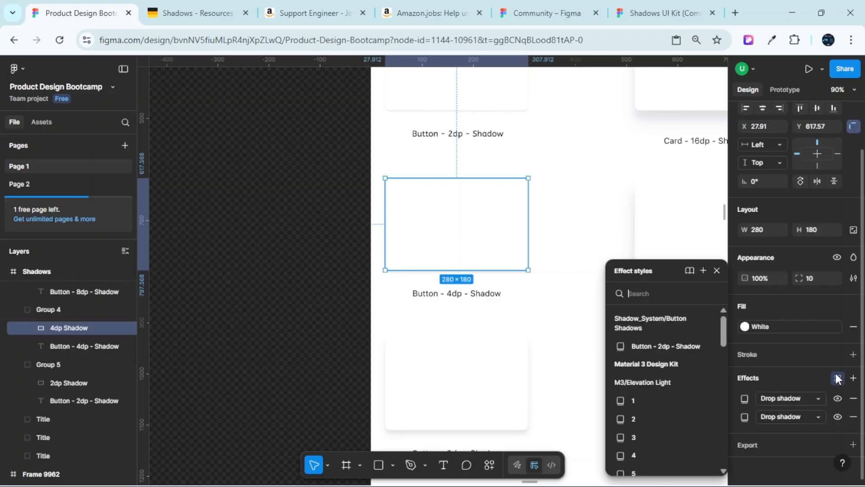
left_click(702, 270)
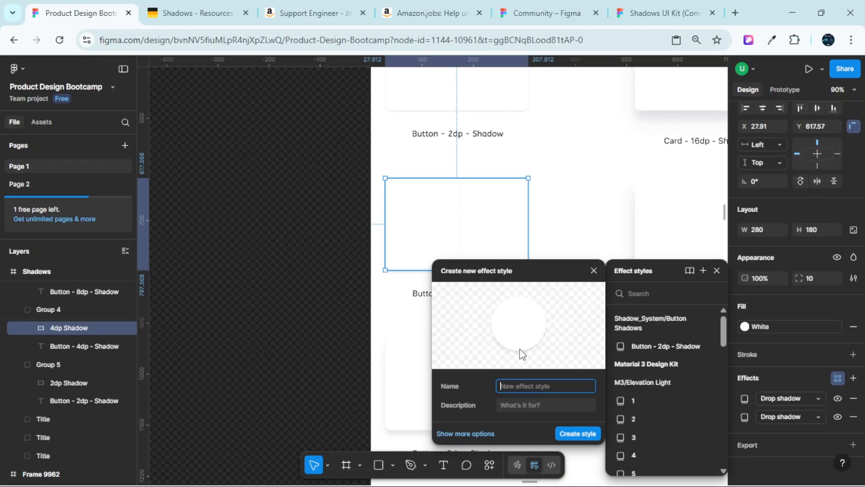
type("Shadow_System/Button Shadows/Button - 2dp - Shadow")
left_click_drag(578, 262, 740, 188)
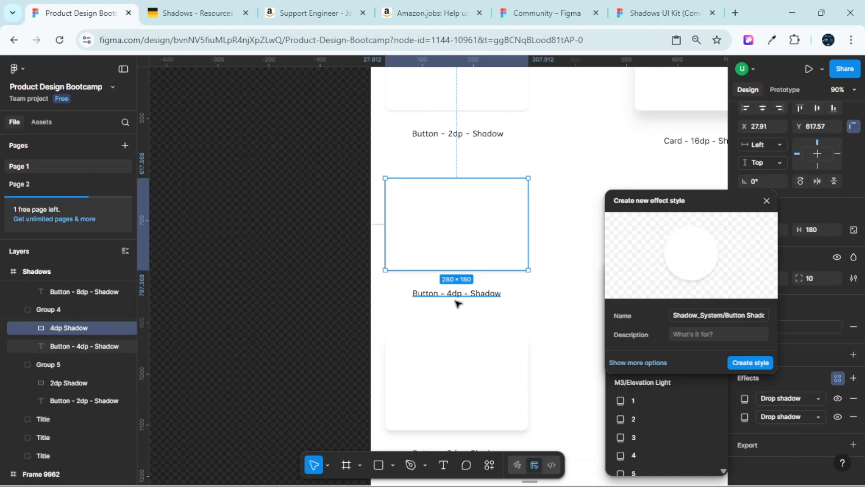
- Change 2dp to 4dp in the new style's name and create the effect style
left_click(745, 313)
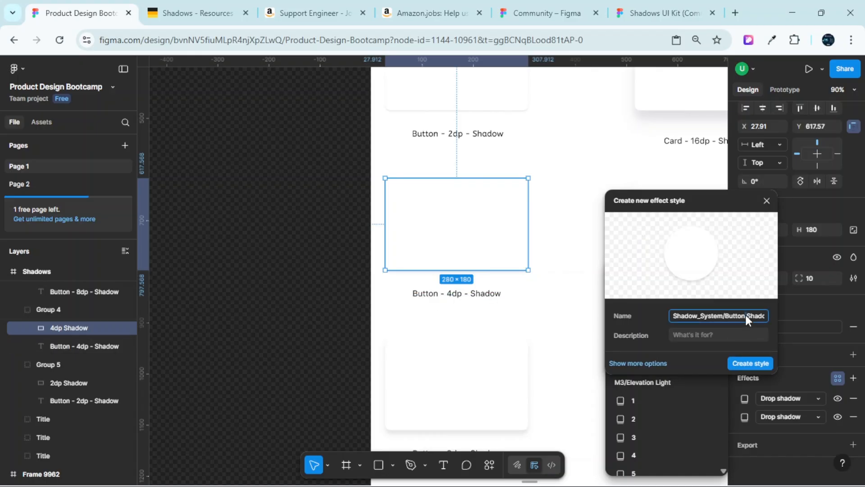
left_click(720, 312)
key("Right")
key("Right")
key("Right")
key("Right")
key("Right")
key("Right")
key("Right")
key("Right")
key("Right")
key("Right")
key("Right")
key("Right")
key("Right")
key("Right")
key("Right")
key("Right")
key("Right")
key("Right")
key("Right")
key("Right")
key("BackSpace")
left_click(739, 361)
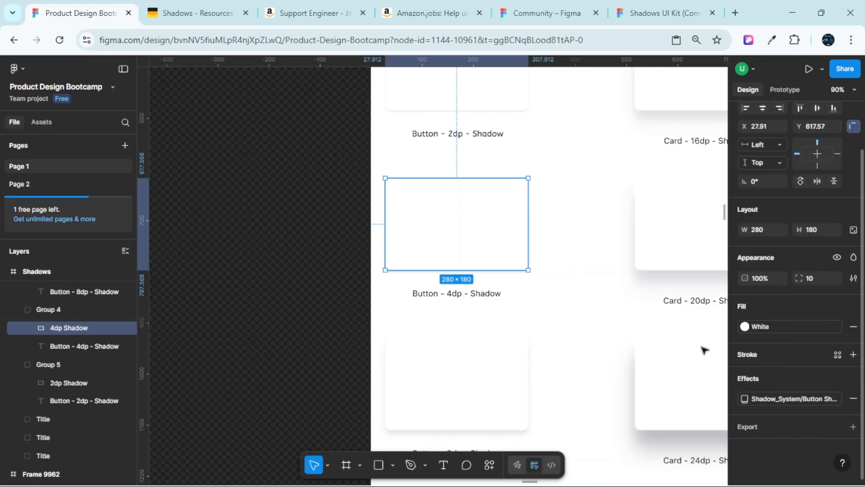
- Create an effect style from the 8dp Shadow rectangle named Shadow_System/Button Shadows/Button - 8dp - Shadow
scroll(546, 276, "down", 5)
left_click(498, 238)
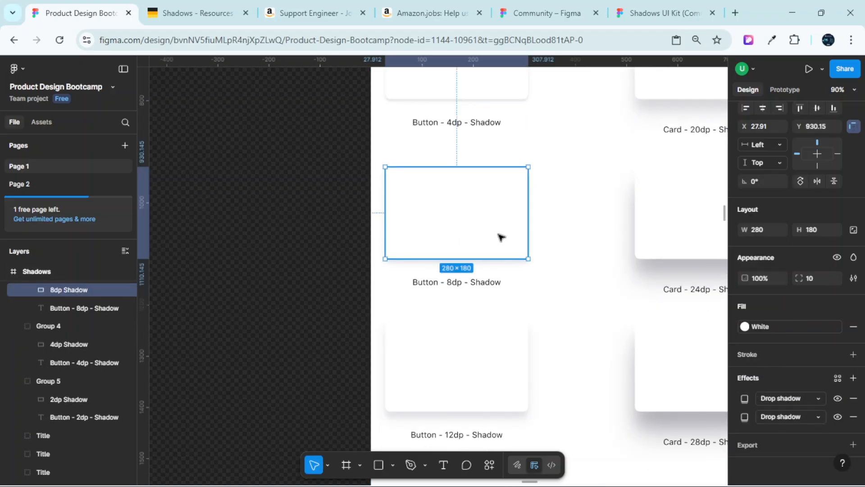
left_click(837, 378)
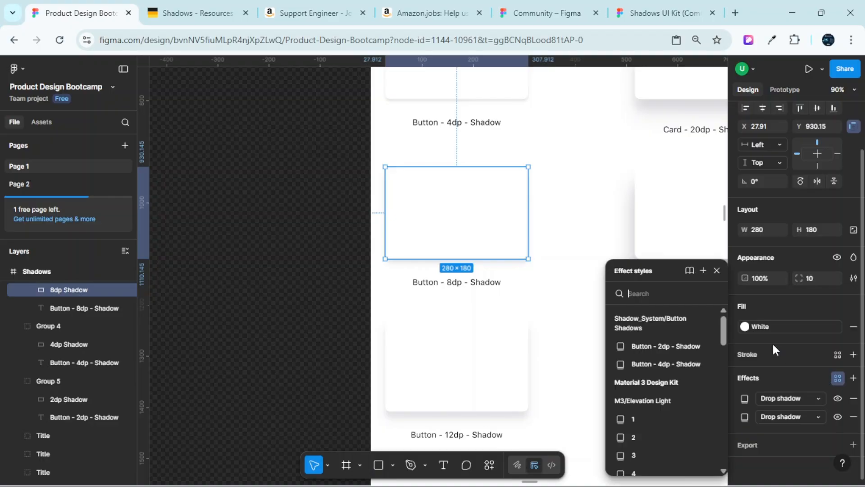
left_click(703, 270)
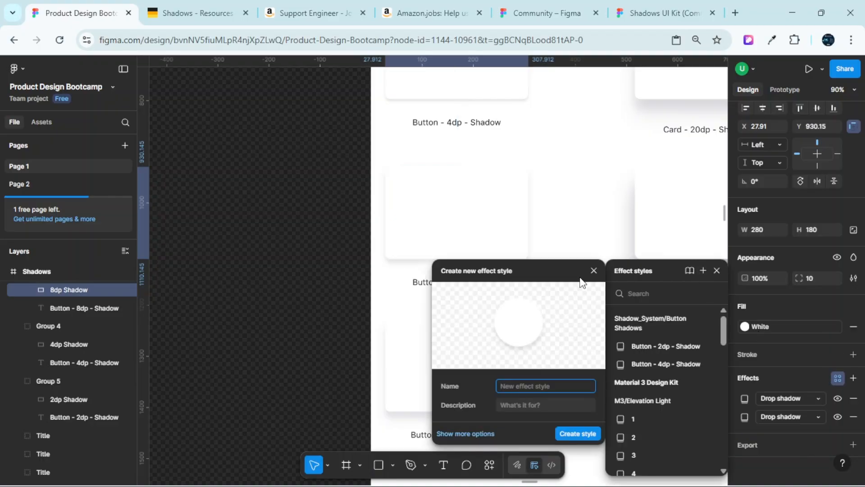
left_click_drag(586, 273, 764, 238)
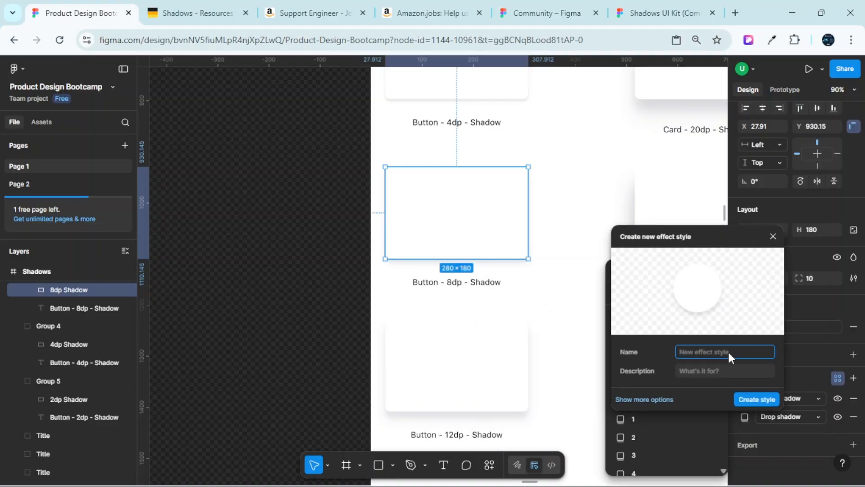
type("Shadows/Button - 2dp - Shadow")
triple_click(733, 350)
left_click(747, 351)
key("BackSpace")
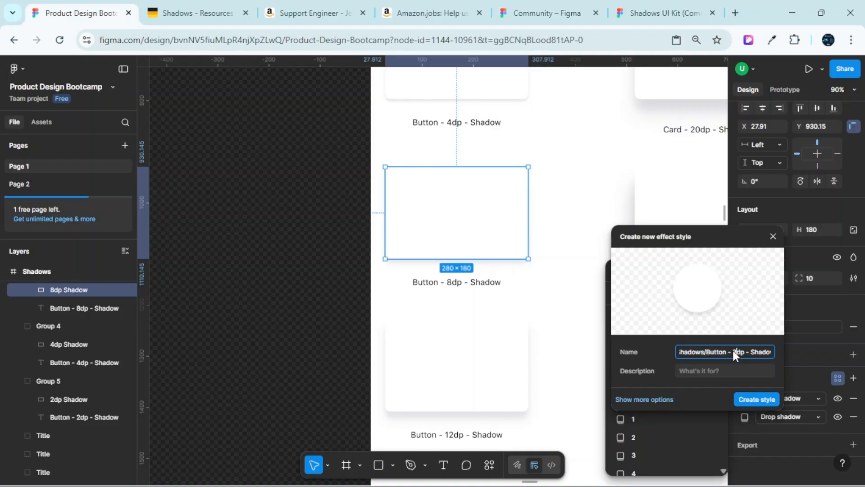
left_click(754, 398)
- Create an effect style from the 12dp Shadow rectangle named Shadow_System/Button Shadows/Button - 12dp - Shadow
scroll(535, 311, "down", 4)
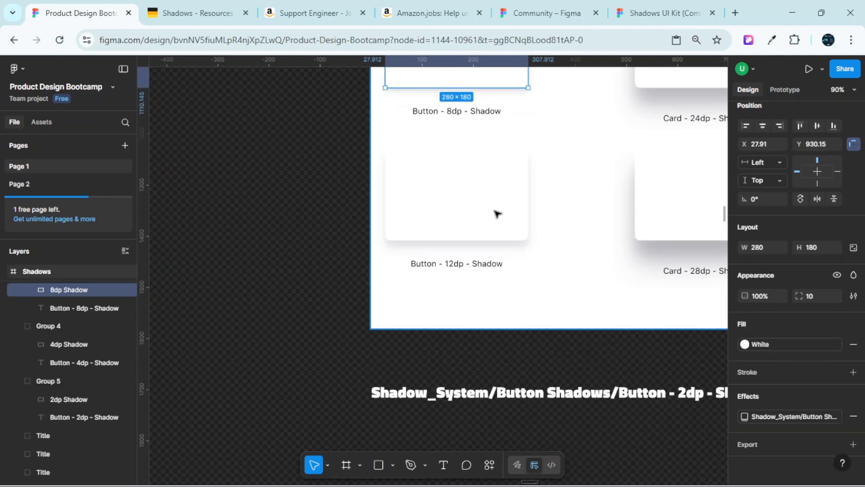
left_click(481, 185)
scroll(808, 377, "down", 1)
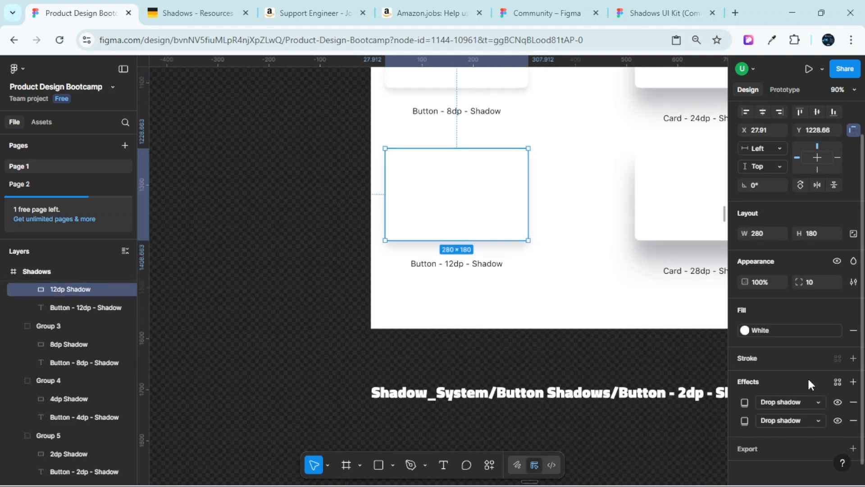
left_click(837, 378)
left_click(702, 270)
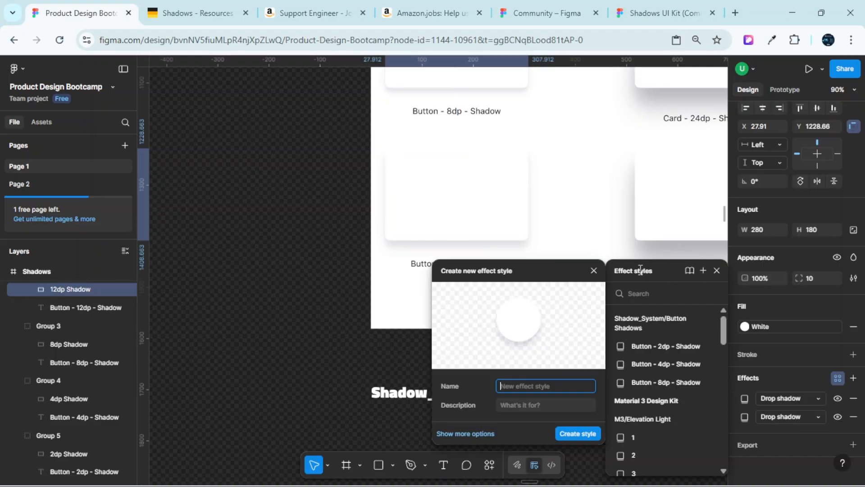
left_click_drag(558, 277, 781, 226)
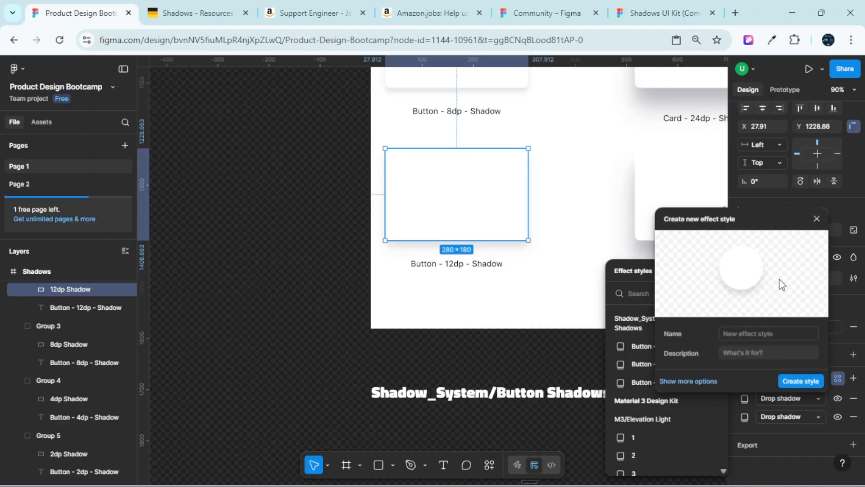
left_click(760, 331)
type("Shadow_System/Button Shadows/Button - 2dp - Shadow")
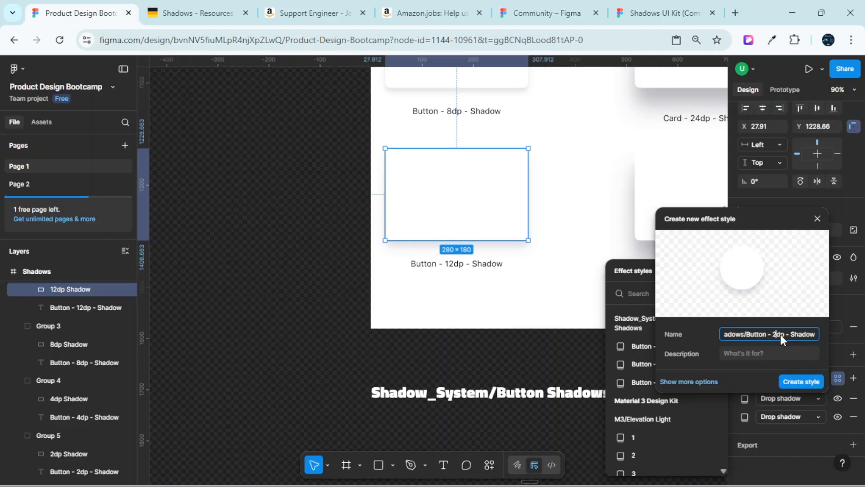
type("1")
left_click(799, 381)
- Deselect everything, review the effect styles in the Button Shadows folder, and collapse that folder
scroll(475, 228, "down", 5)
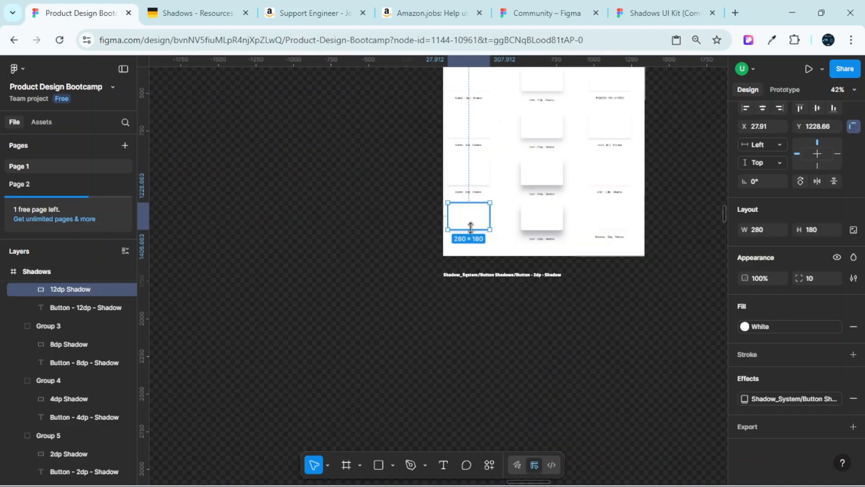
scroll(469, 223, "up", 5)
scroll(475, 171, "up", 3)
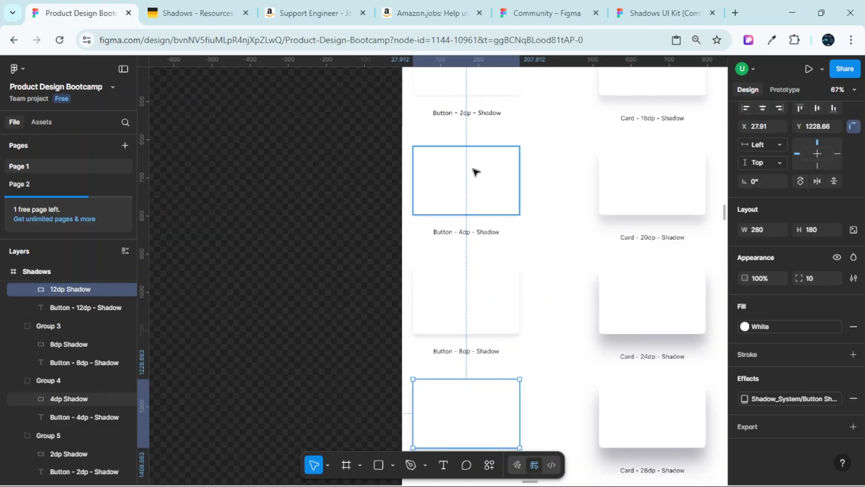
left_click(258, 170)
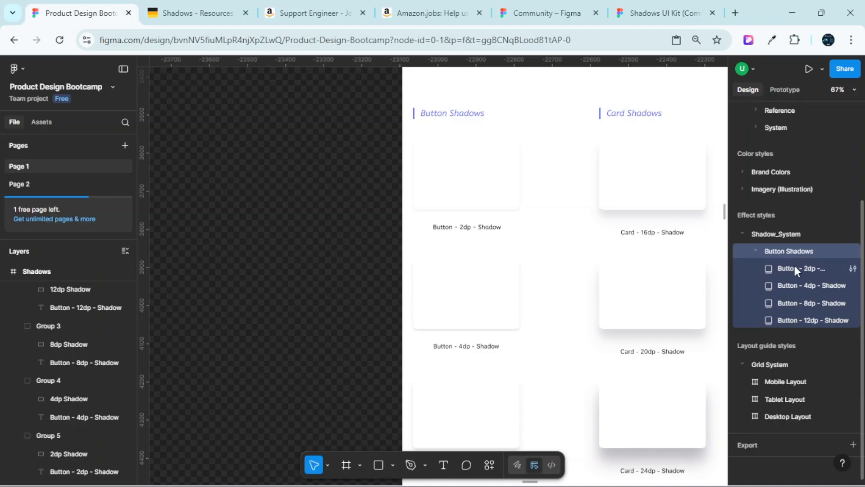
left_click(755, 249)
- Look over the Card Shadows column and the style naming text below the Shadows frame
scroll(546, 237, "down", 2)
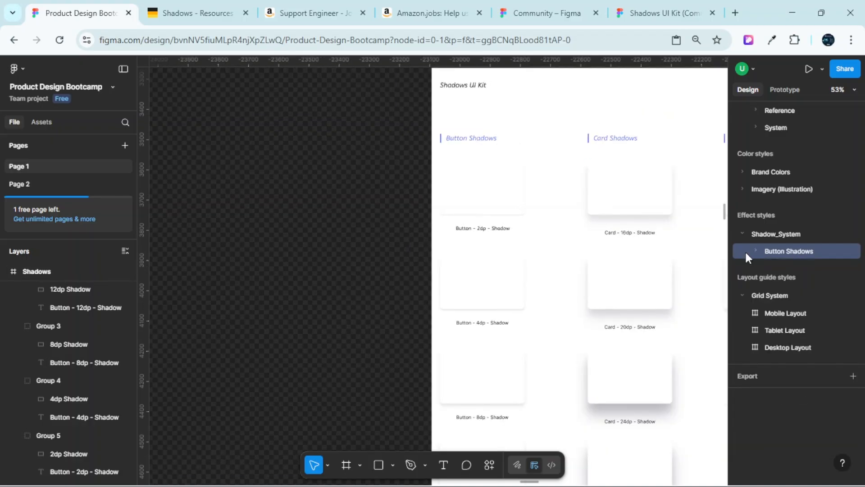
scroll(522, 218, "right", 3)
scroll(493, 159, "up", 2)
scroll(492, 157, "up", 1)
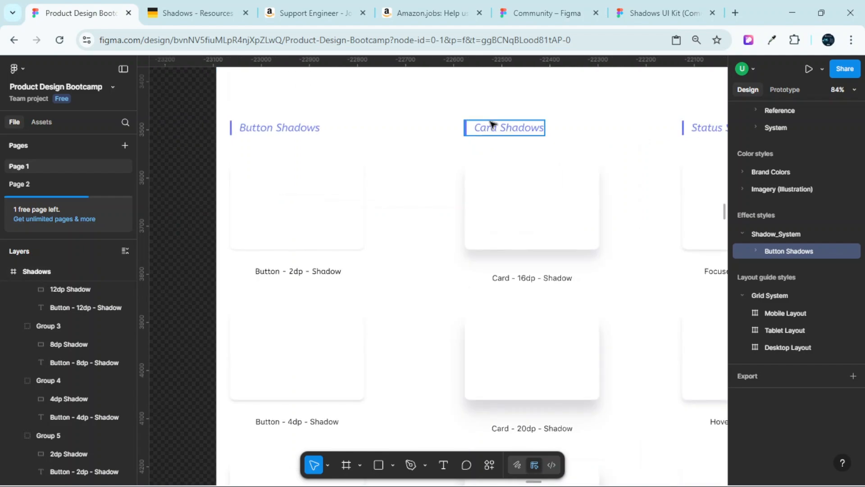
scroll(502, 235, "down", 5)
scroll(505, 250, "down", 3)
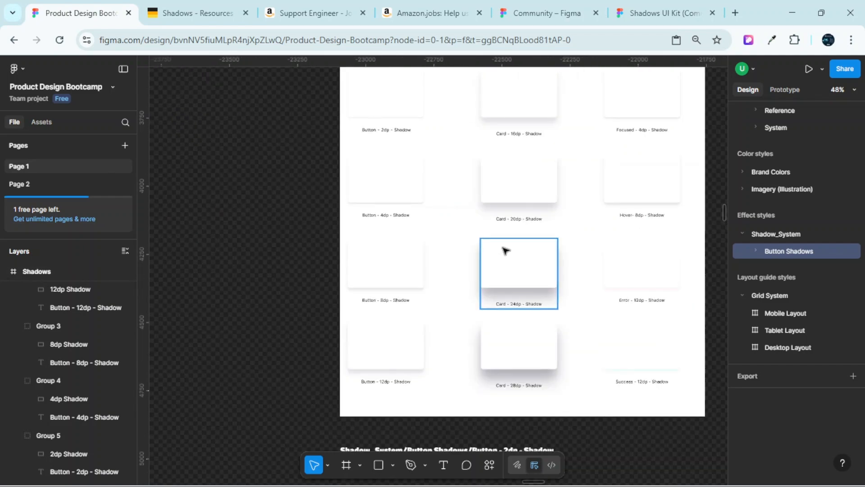
scroll(502, 265, "down", 5)
scroll(444, 183, "up", 1)
scroll(411, 243, "up", 5)
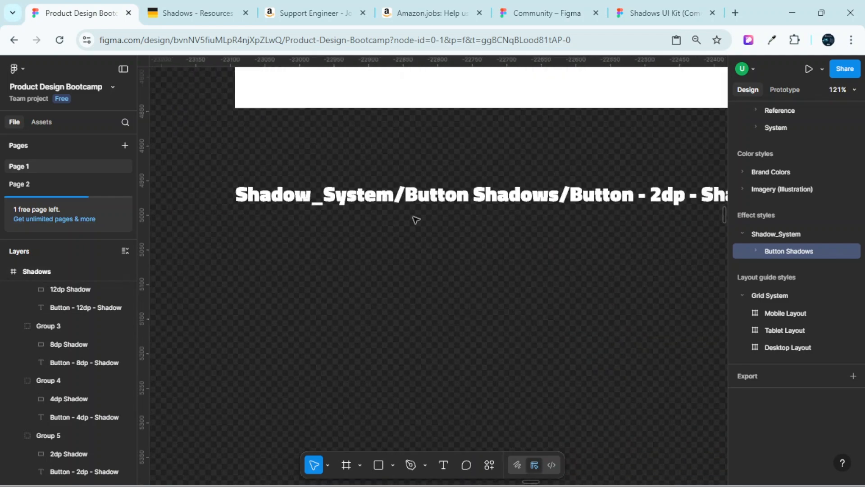
scroll(498, 224, "up", 3)
scroll(580, 235, "down", 6)
scroll(580, 235, "up", 4)
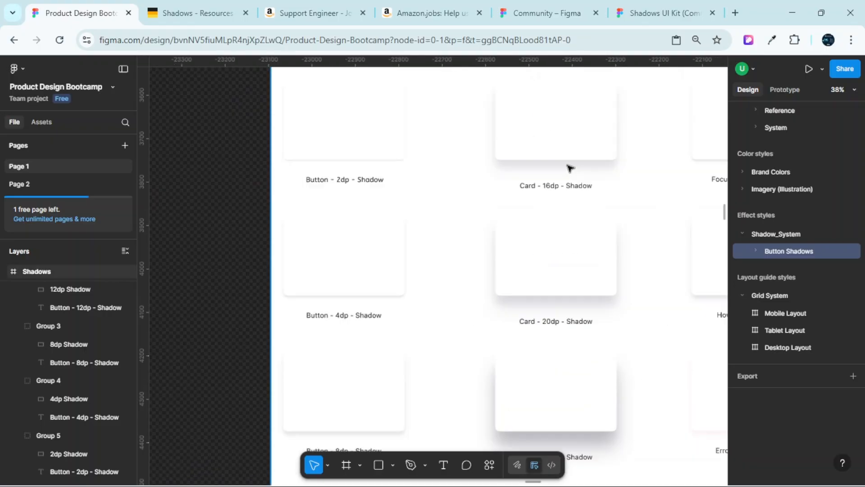
scroll(563, 175, "up", 2)
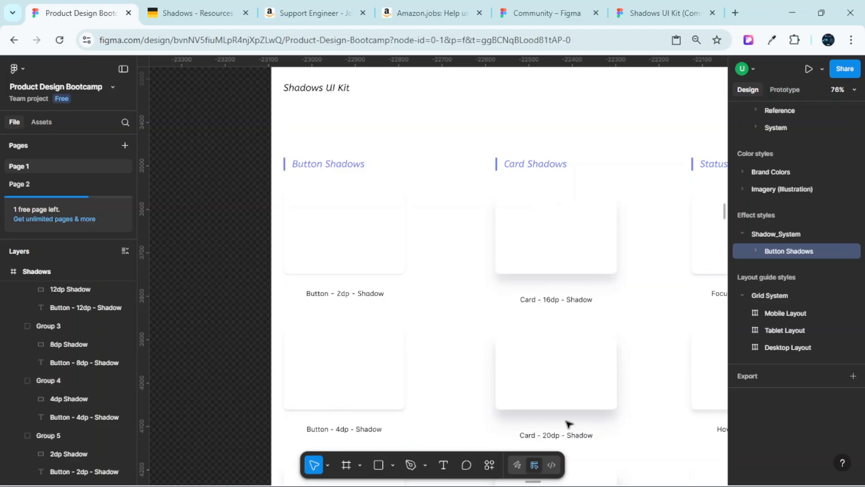
- Replace the folder word Button with Card in the style naming text below the Shadows frame, giving Shadow_System/Card Shadows
scroll(512, 341, "down", 9)
scroll(473, 354, "down", 3)
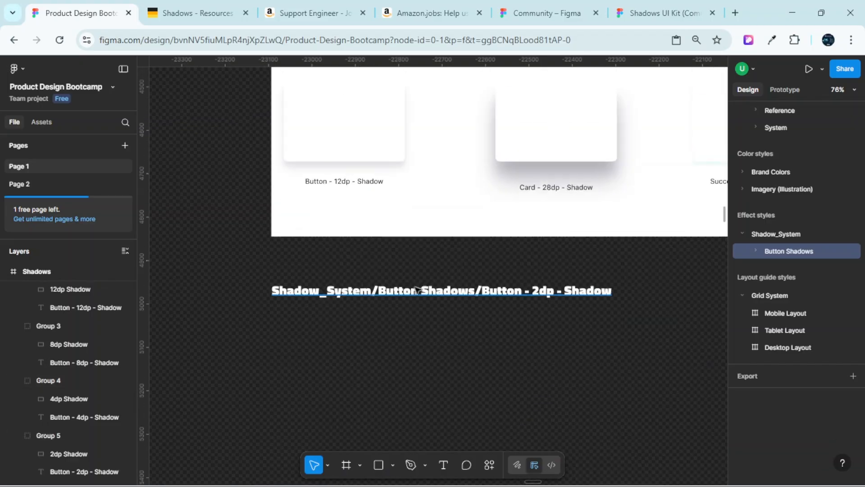
scroll(400, 293, "up", 3)
double_click(407, 291)
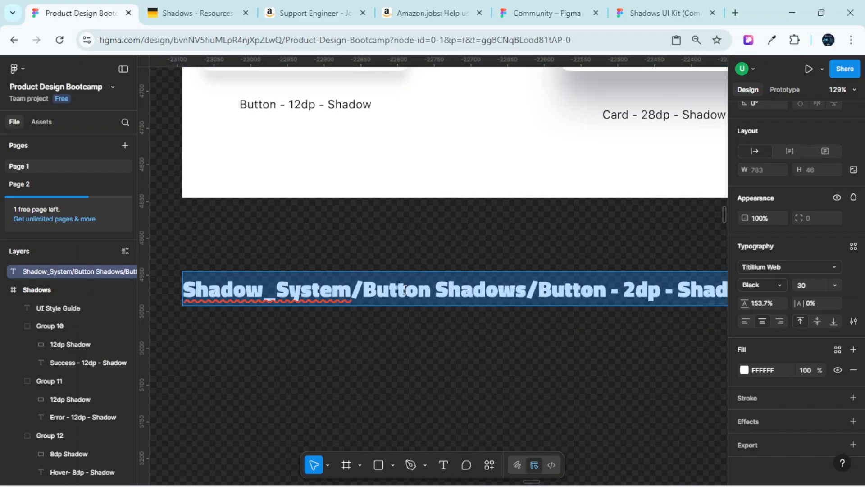
left_click(405, 291)
triple_click(406, 291)
left_click(405, 291)
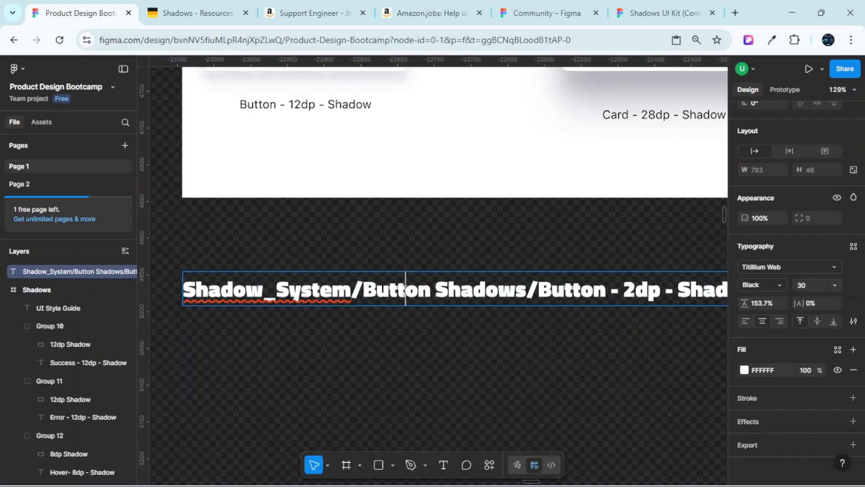
double_click(405, 291)
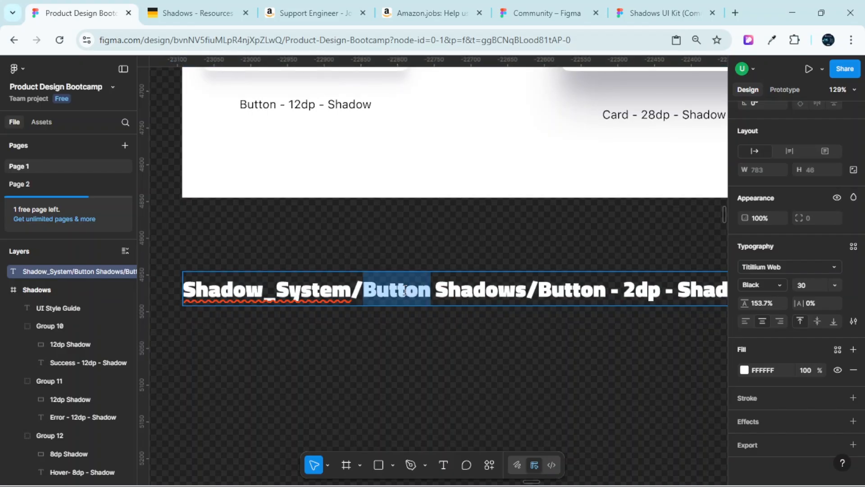
type("Card")
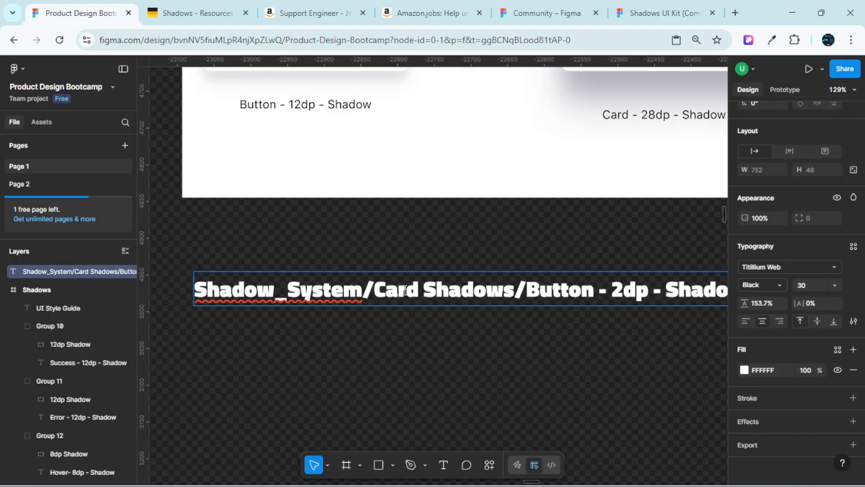
key("Escape")
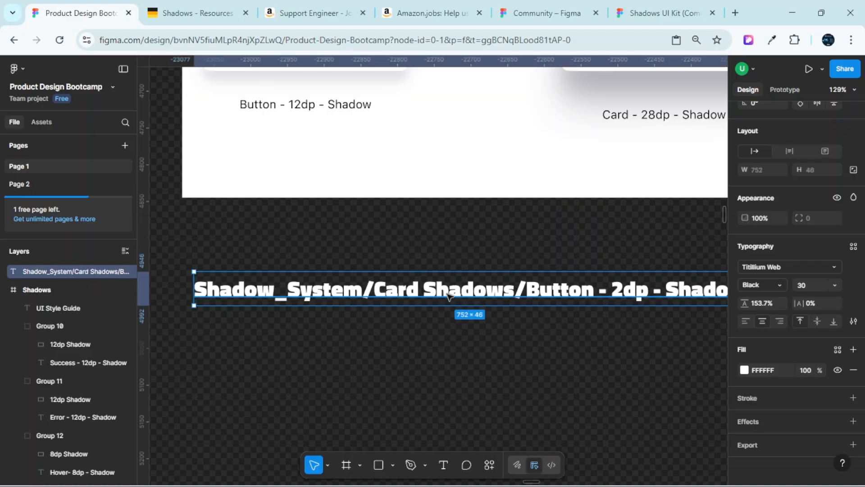
- Try an underscore in place of the space between Card and Shadows in the naming text, and restore the space
double_click(426, 290)
left_click(426, 291)
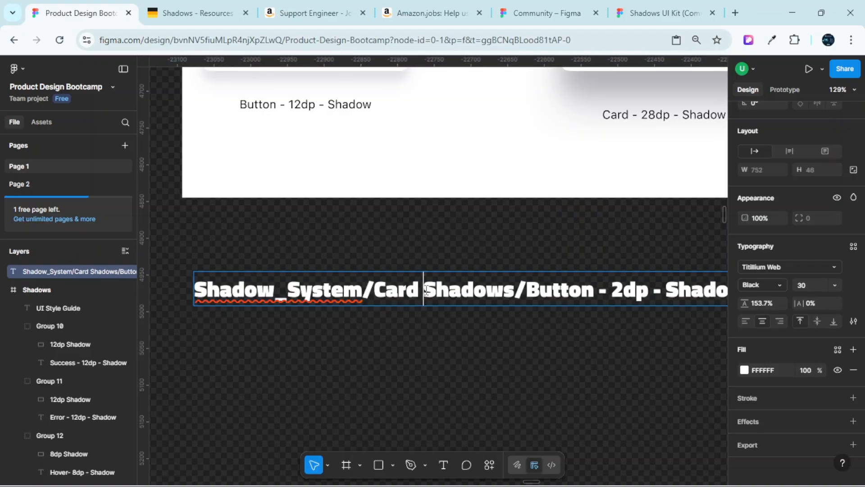
key("BackSpace")
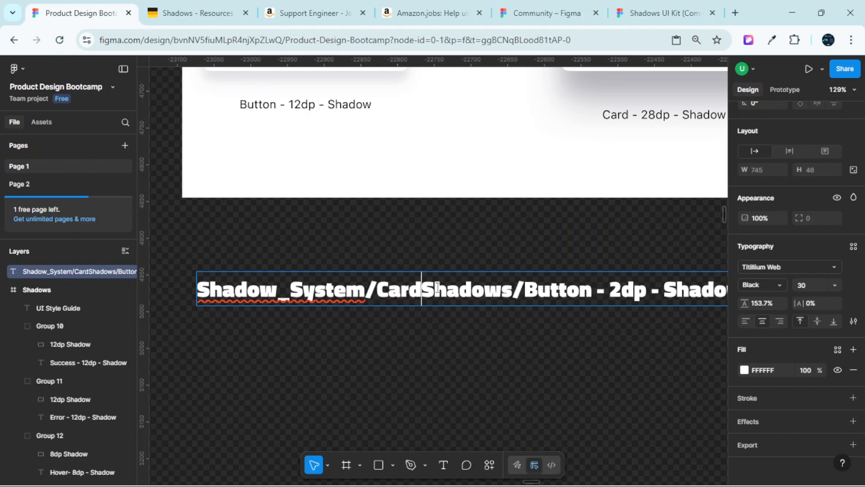
type("_")
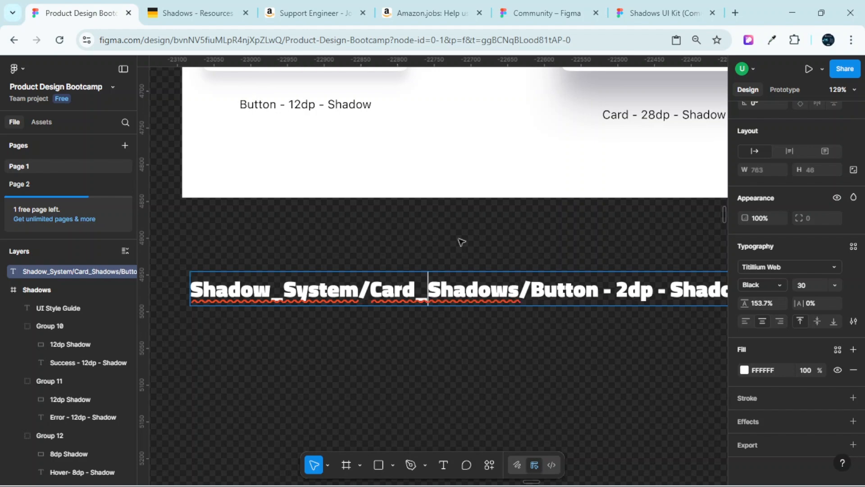
key("Escape")
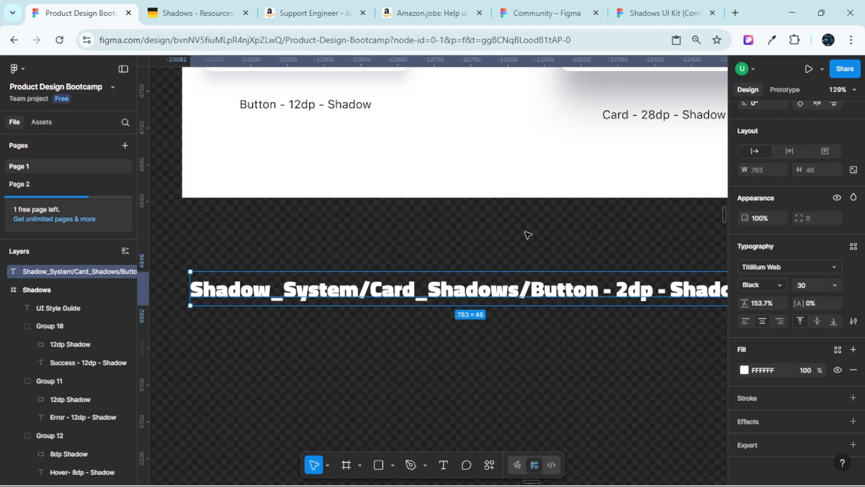
key("Return")
key("BackSpace")
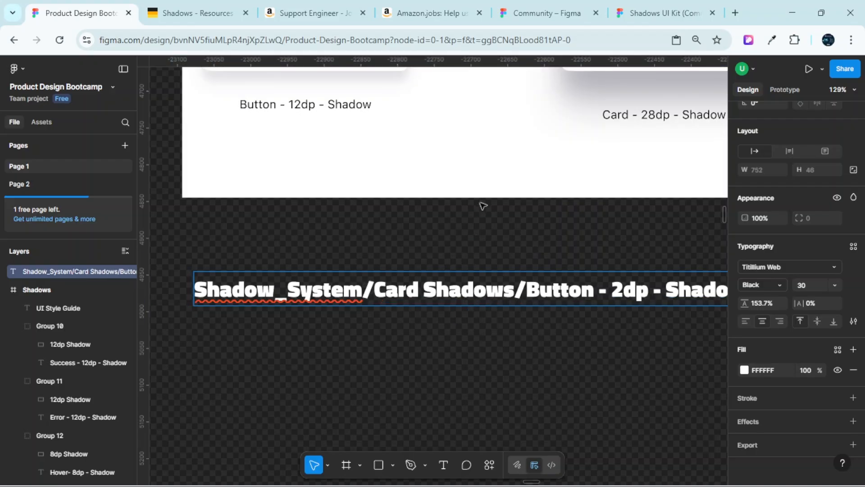
- Check the Card Shadows labels and replace the remaining word Button with Card in the naming text
scroll(496, 235, "up", 3)
scroll(502, 237, "down", 5, "ctrl")
scroll(506, 270, "up", 6)
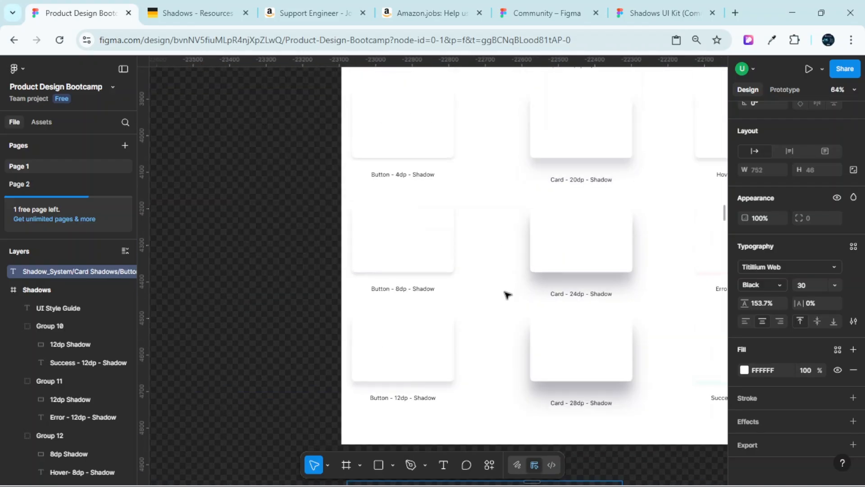
scroll(604, 216, "up", 4, "ctrl")
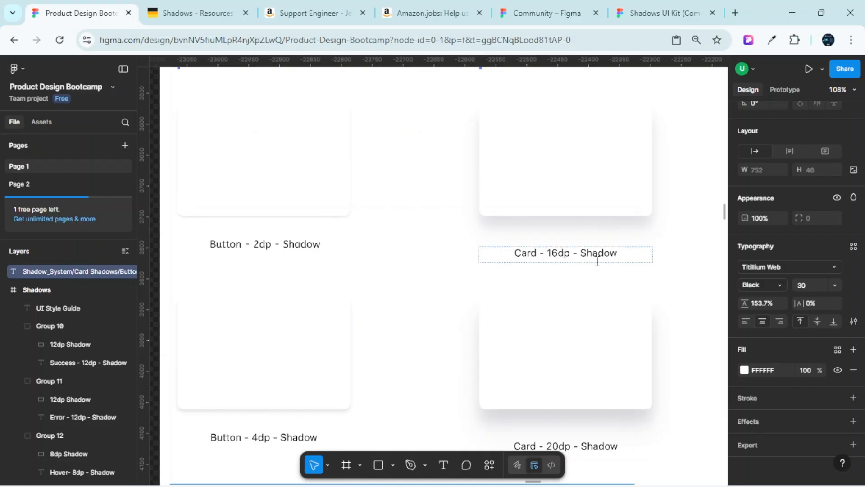
scroll(559, 253, "down", 10)
scroll(559, 255, "up", 11)
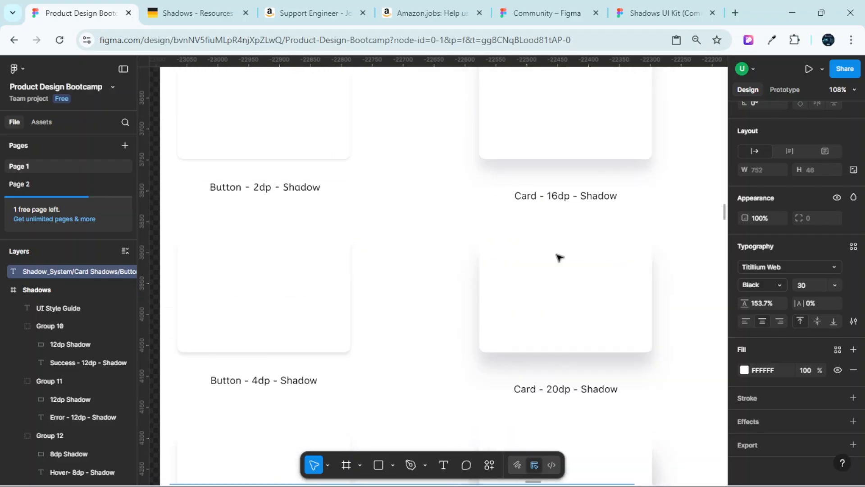
scroll(553, 188, "down", 10)
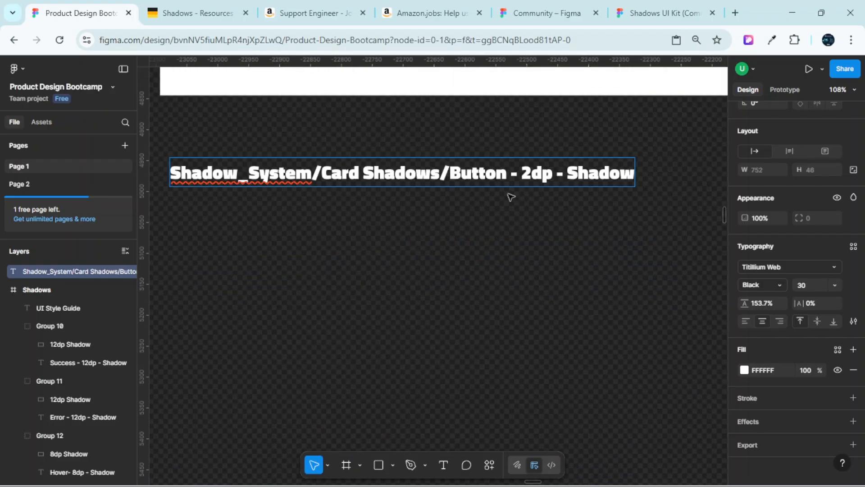
triple_click(493, 179)
double_click(493, 179)
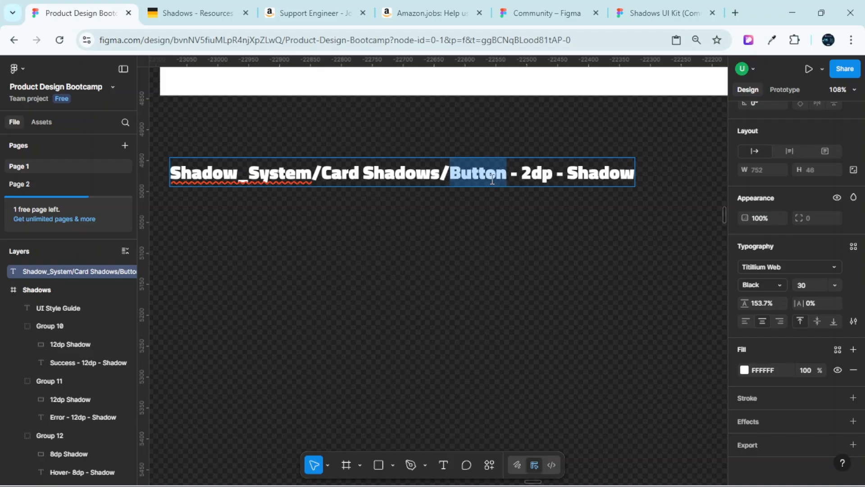
type("Card")
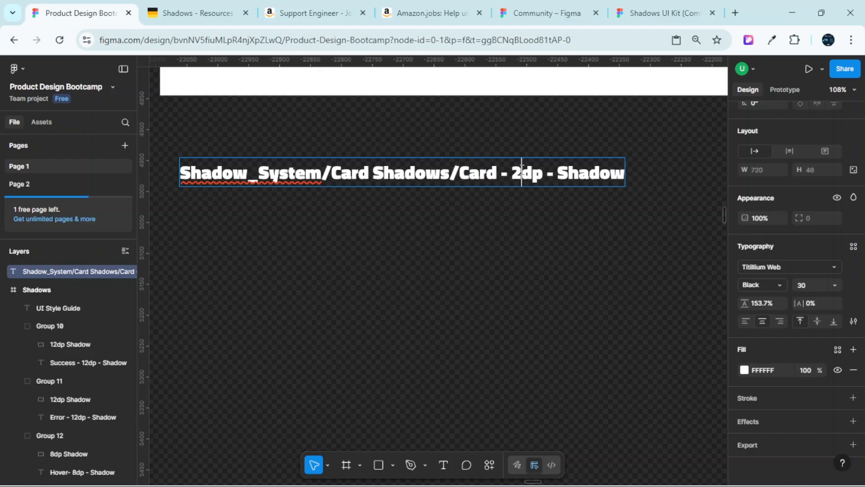
- Change the elevation in the naming text to 16dp and select the whole text for copying
type(",")
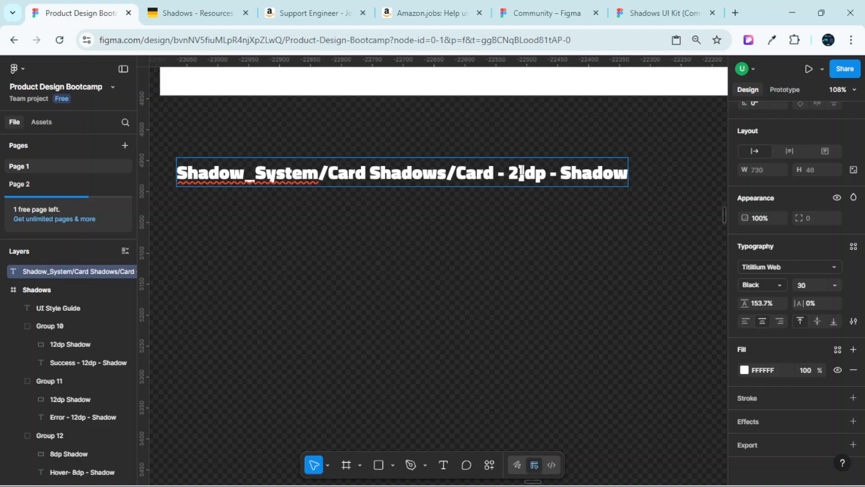
key("BackSpace")
key("BackSpace")
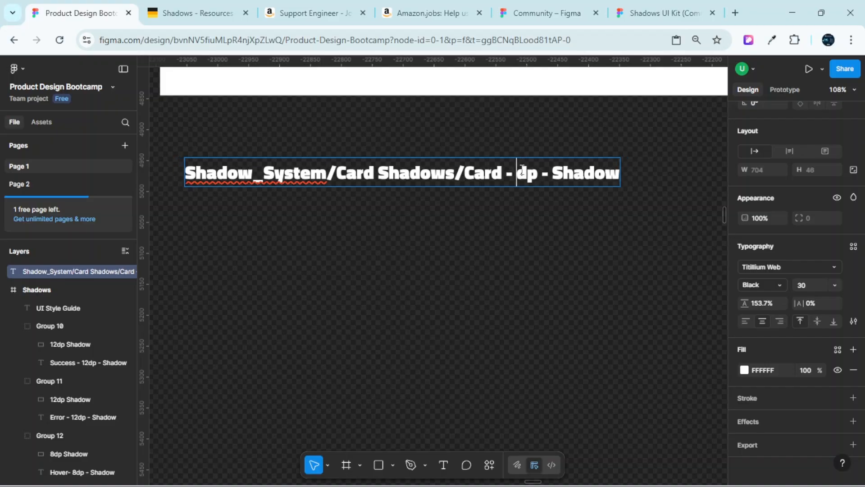
type("16")
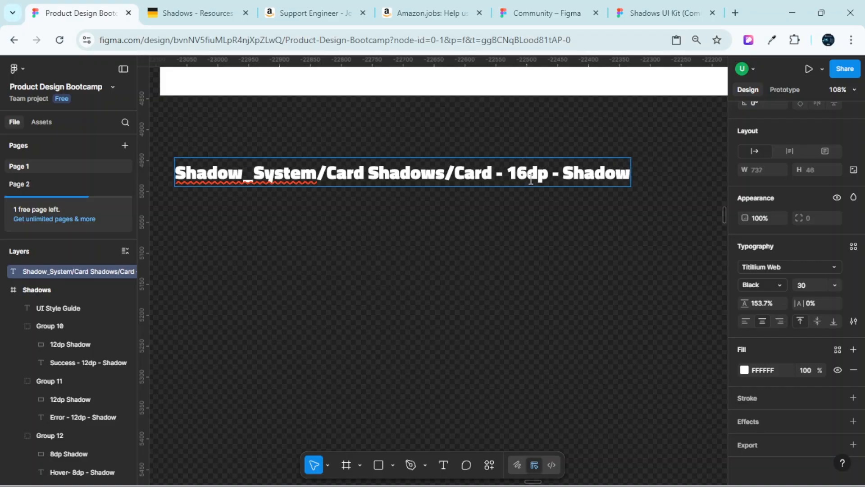
key("ctrl+a")
- Examine the 16dp and 20dp rectangles in the Card Shadows column and compare their shadows
scroll(540, 194, "down", 5)
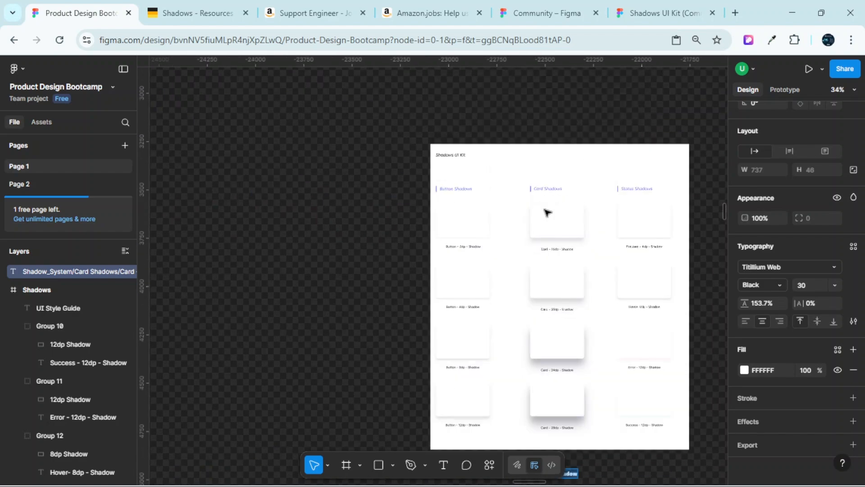
scroll(547, 212, "up", 4)
left_click(541, 222)
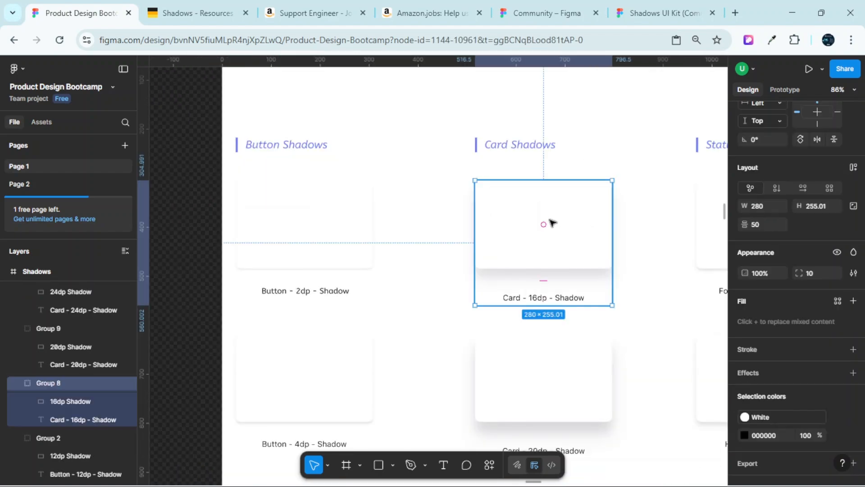
double_click(545, 222)
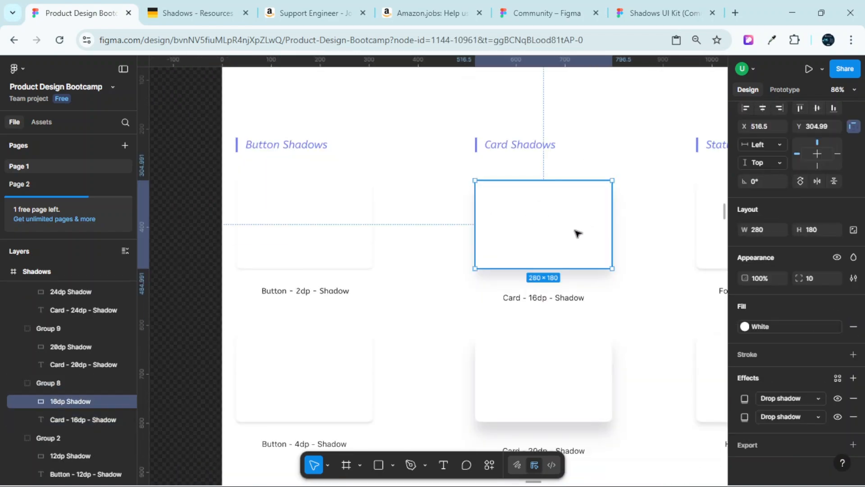
scroll(550, 188, "down", 2)
scroll(550, 187, "up", 2)
scroll(556, 181, "right", 2)
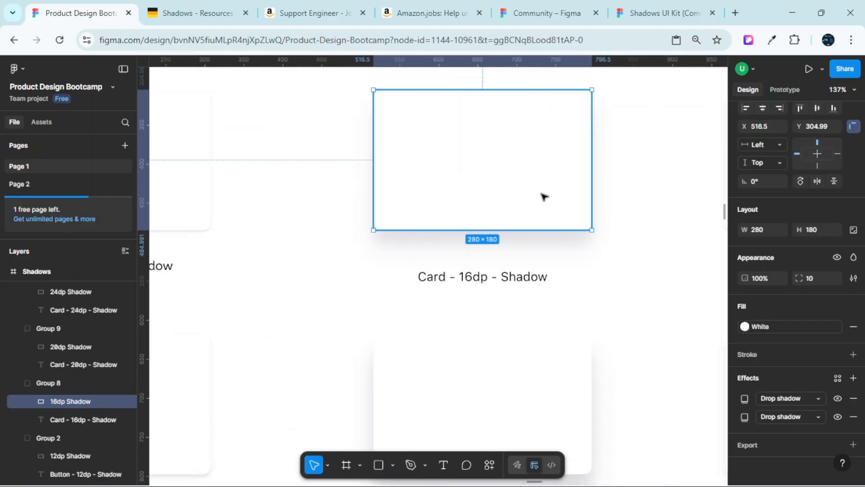
scroll(542, 195, "down", 2)
left_click(531, 317)
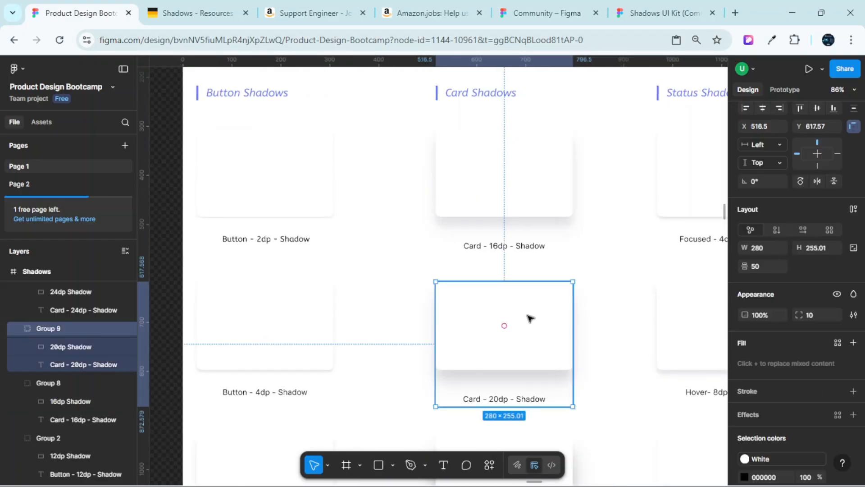
scroll(531, 313, "down", 4)
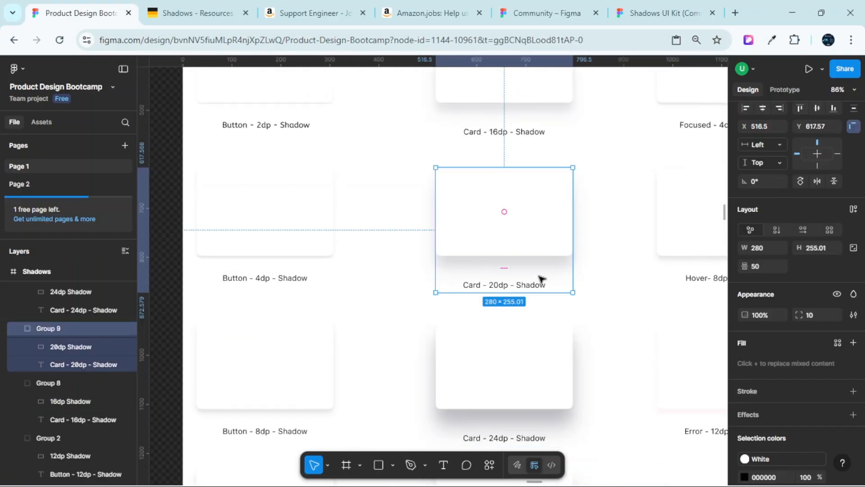
scroll(524, 182, "up", 3)
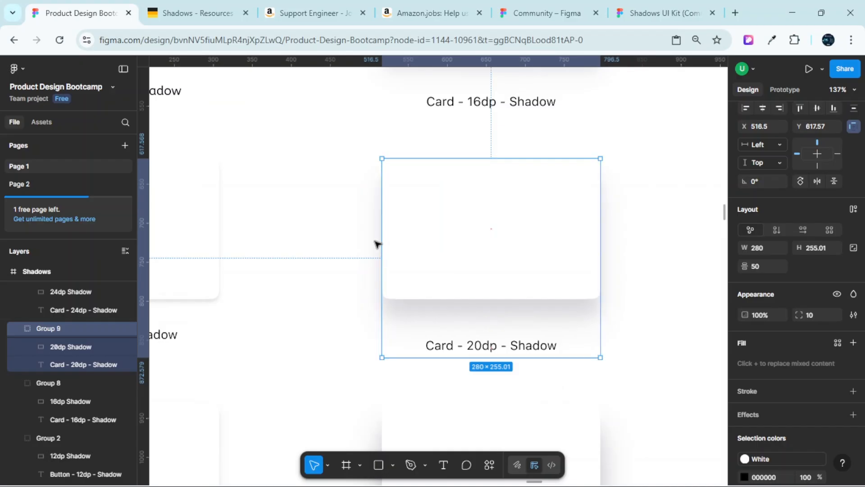
scroll(541, 311, "up", 5)
scroll(546, 308, "down", 3)
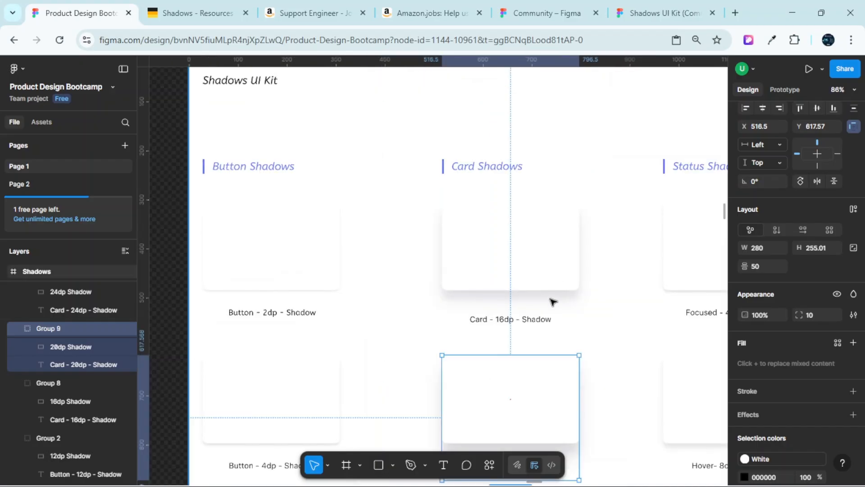
- Create an effect style from the 16dp Shadow rectangle named Shadow_System/Card Shadows/Card - 16dp - Shadow
left_click(542, 266)
scroll(524, 267, "up", 3)
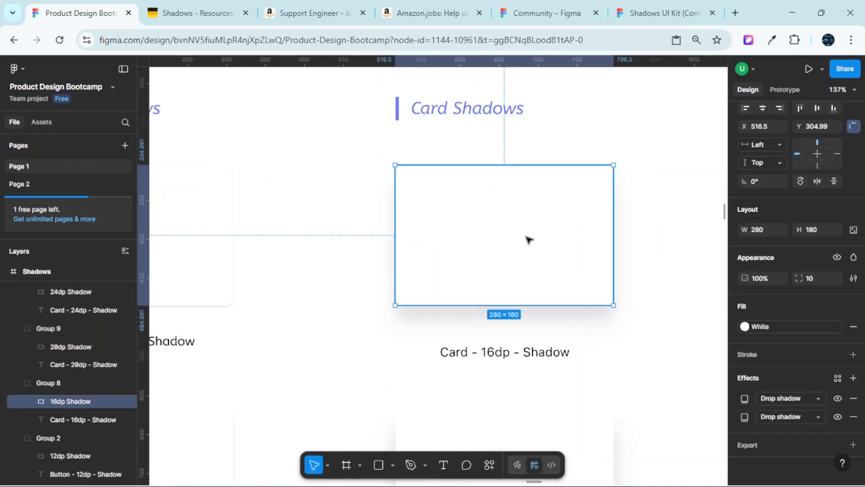
scroll(521, 231, "right", 2)
scroll(465, 239, "down", 2)
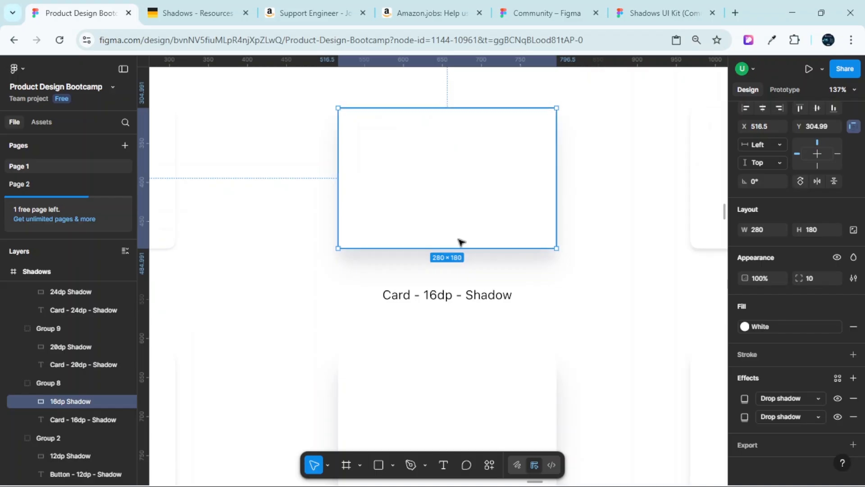
scroll(458, 240, "up", 3)
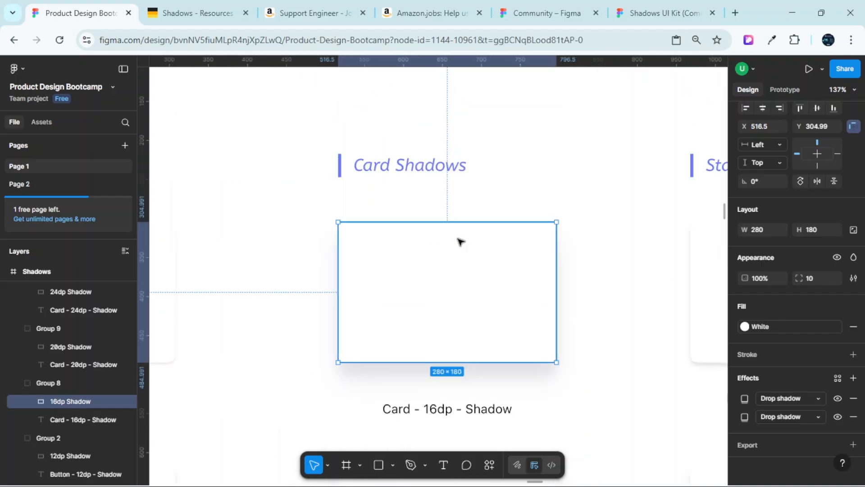
scroll(458, 240, "down", 2)
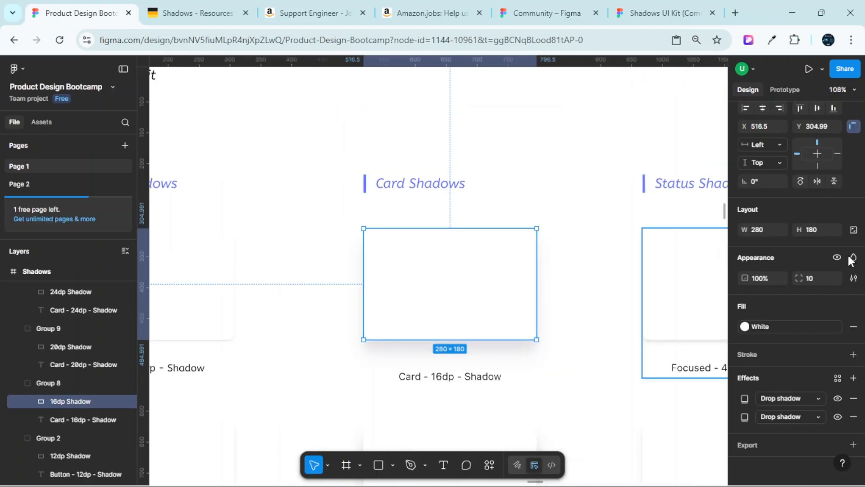
left_click(840, 378)
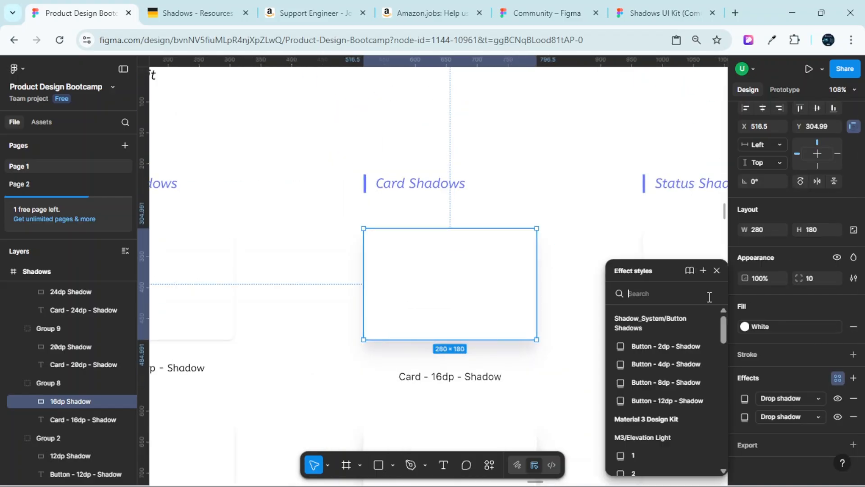
left_click(704, 271)
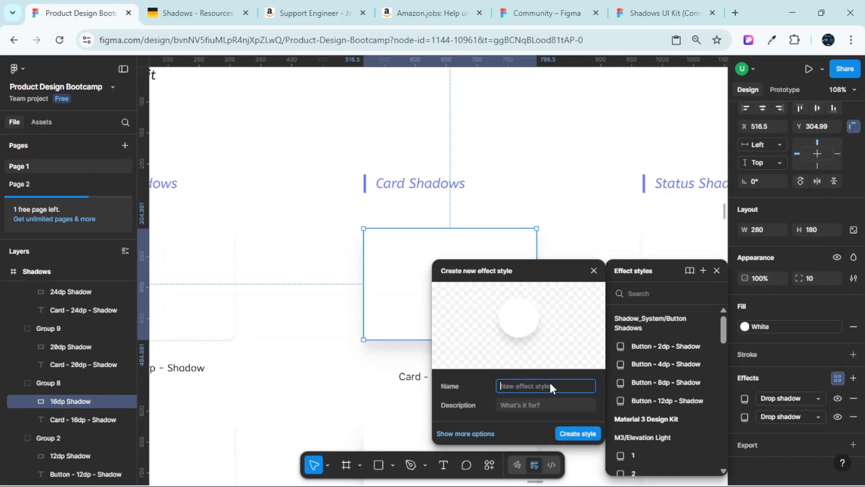
type("Shadows/Card - 16dp - Shadow")
left_click(568, 432)
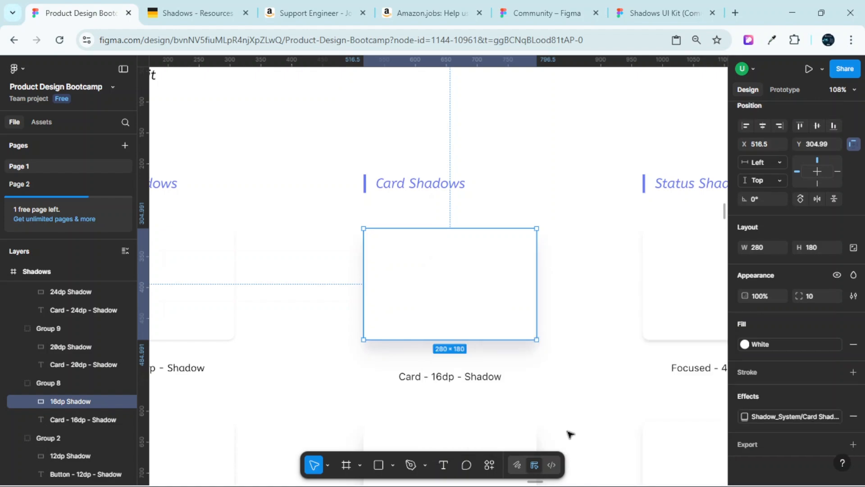
- Review the saved effect styles inside the Button Shadows and Card Shadows folders of Shadow_System
scroll(490, 264, "down", 5)
scroll(484, 250, "down", 4)
scroll(480, 234, "up", 6)
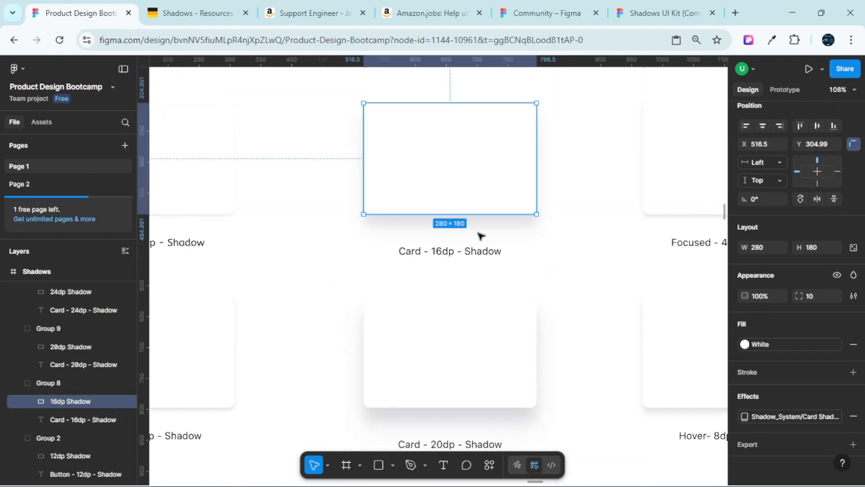
scroll(480, 232, "down", 3)
scroll(498, 180, "up", 3)
left_click(507, 149)
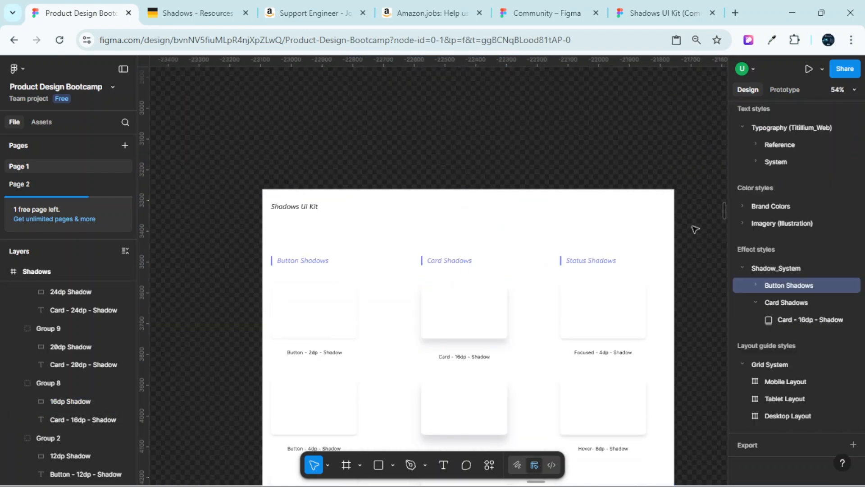
left_click(752, 301)
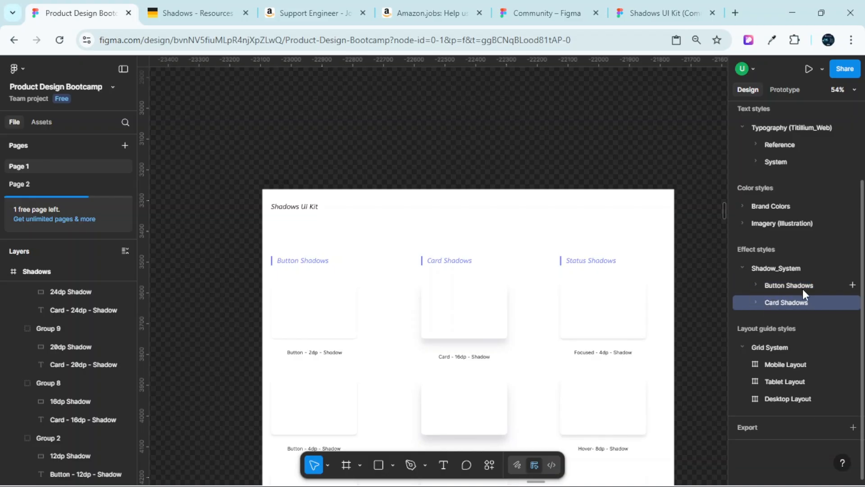
left_click(755, 283)
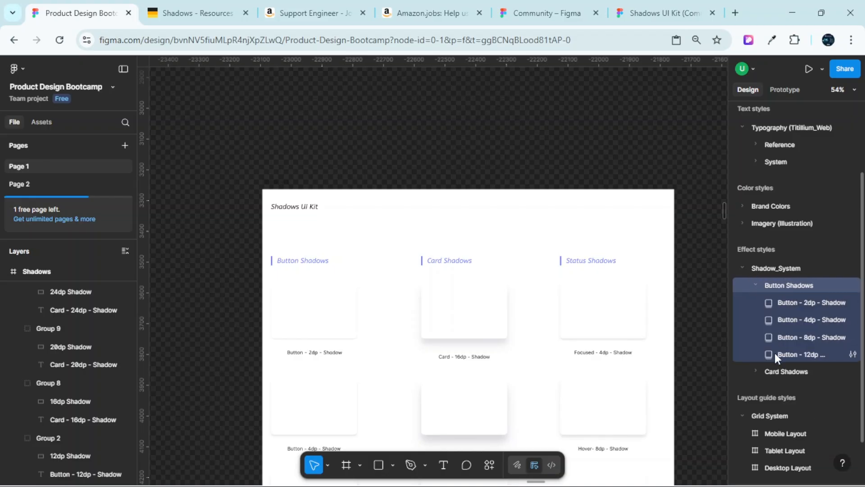
left_click(755, 284)
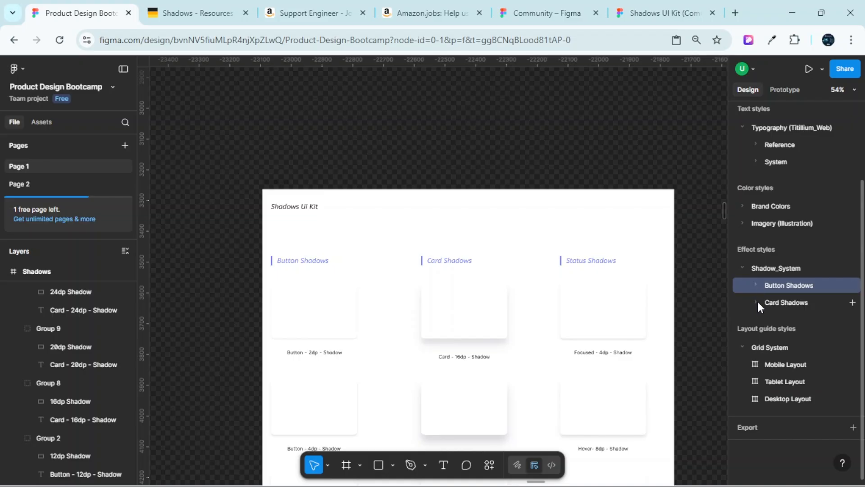
left_click(756, 301)
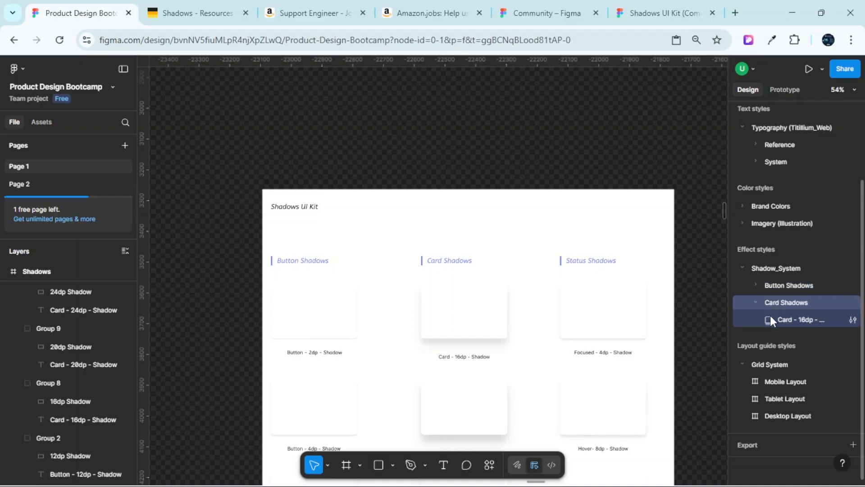
- Select the 20dp Shadow rectangle in the Card Shadows column
scroll(477, 253, "down", 4)
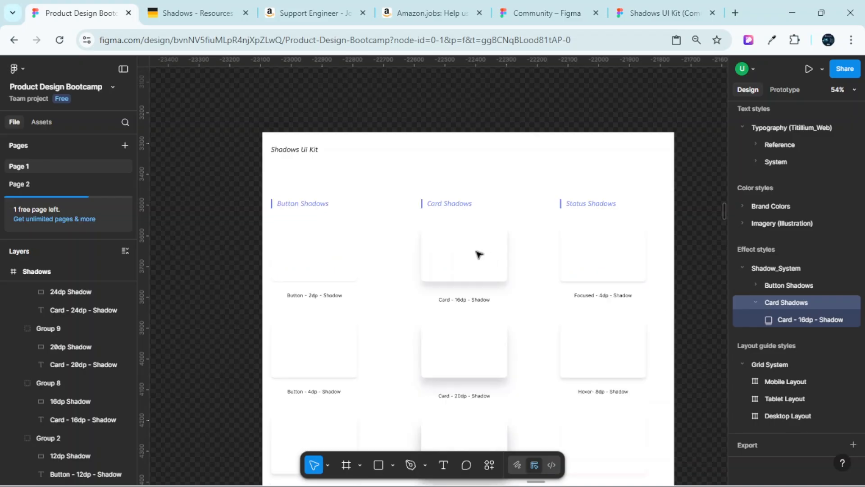
left_click(481, 239)
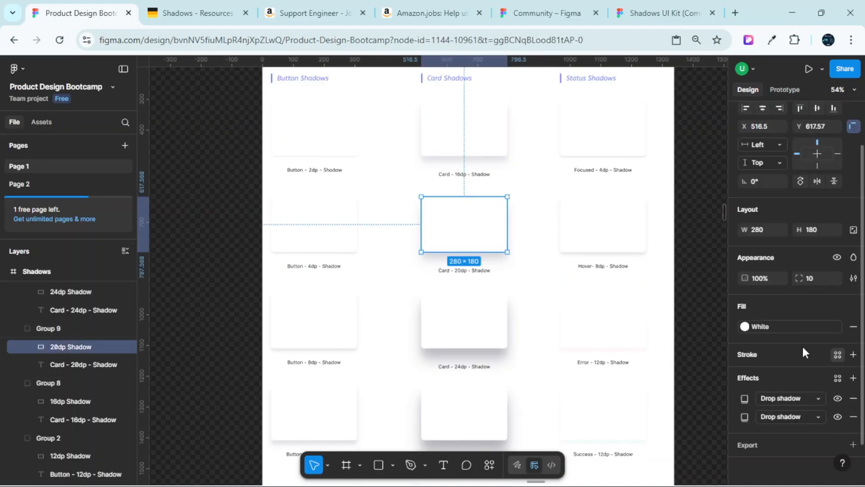
left_click(837, 354)
left_click(699, 244)
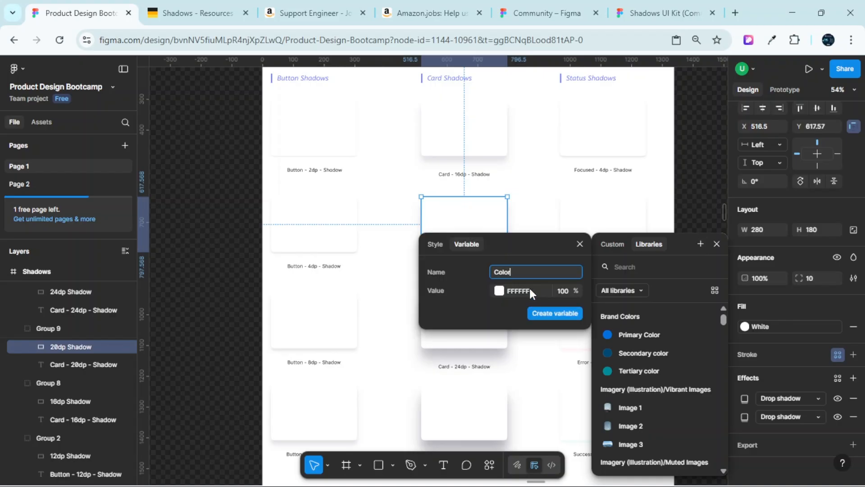
left_click(716, 244)
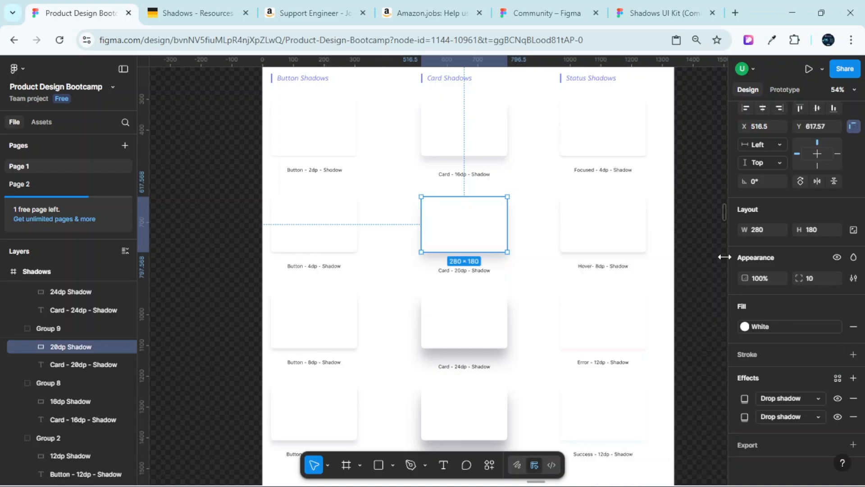
- Create an effect style from the selected rectangle's drop shadows named Shadow_System/Card Shadows/Card - 20dp - Shadow
left_click(837, 379)
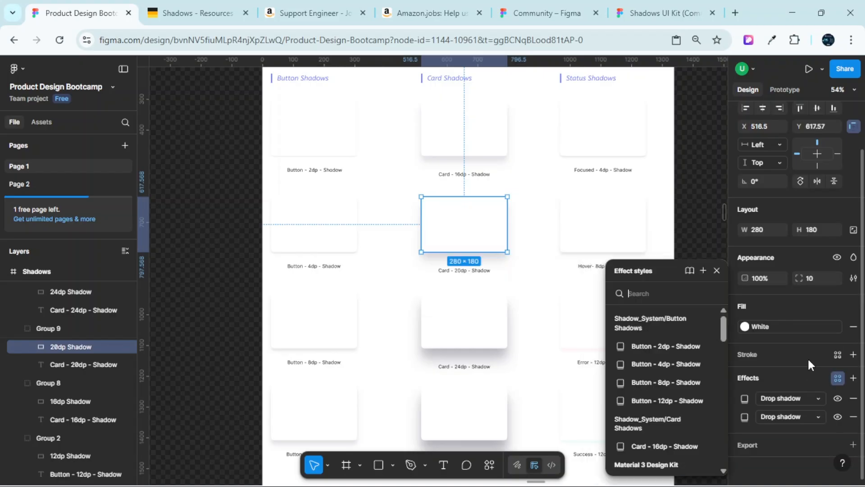
left_click(701, 270)
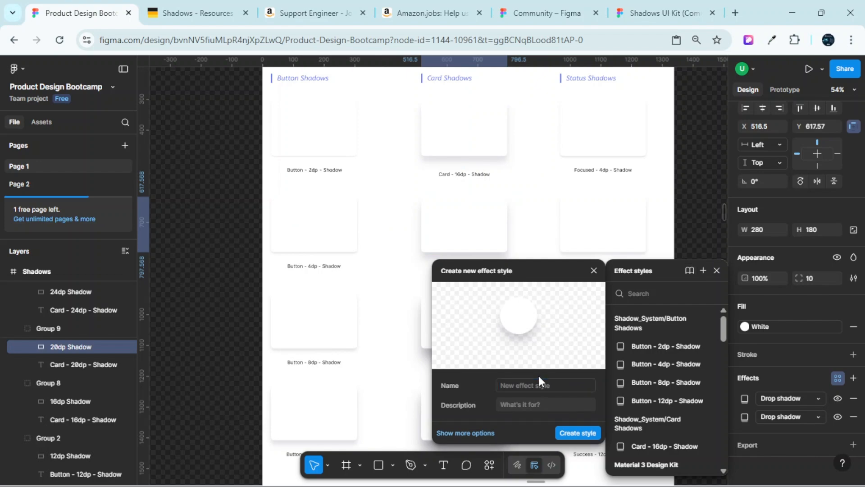
key("ctrl+v")
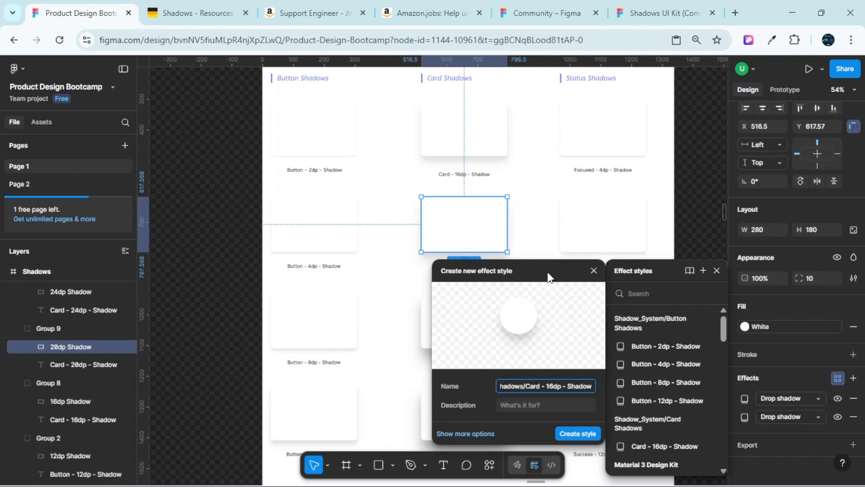
left_click_drag(547, 273, 729, 240)
scroll(498, 239, "up", 3)
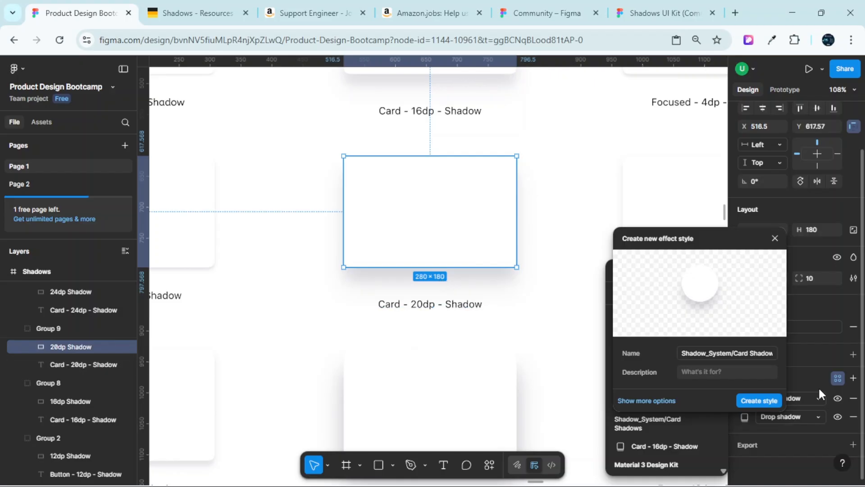
double_click(755, 353)
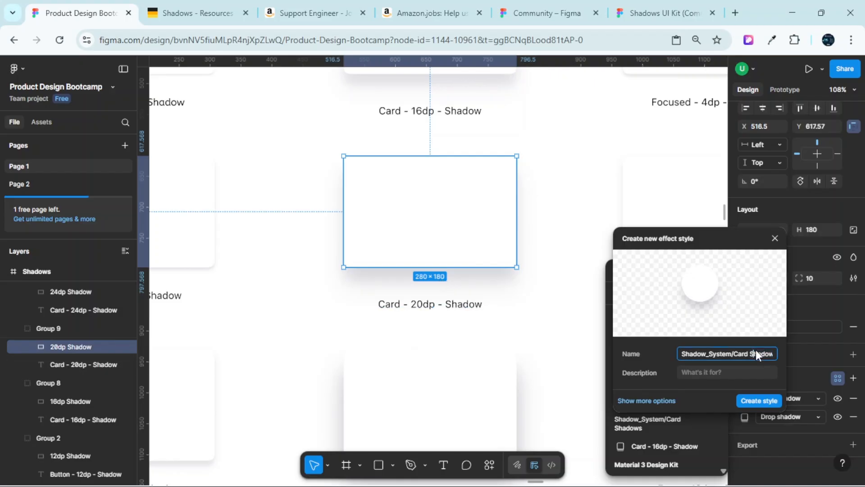
type("s/Card - 16dp - Shadow")
key("BackSpace")
key("BackSpace")
type("20")
left_click(768, 400)
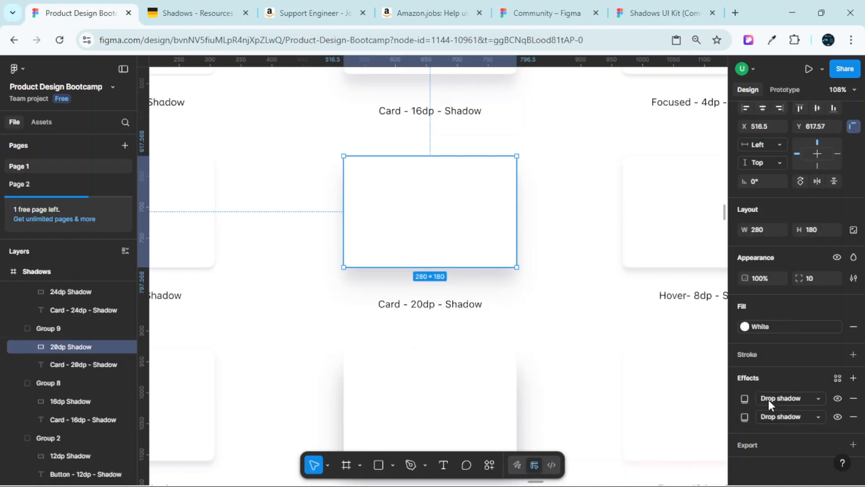
- Create an effect style from the 24dp Shadow rectangle named Shadow_System/Card Shadows/Card - 24dp - Shadow
scroll(431, 269, "down", 2)
scroll(431, 269, "down", 2)
left_click(440, 275)
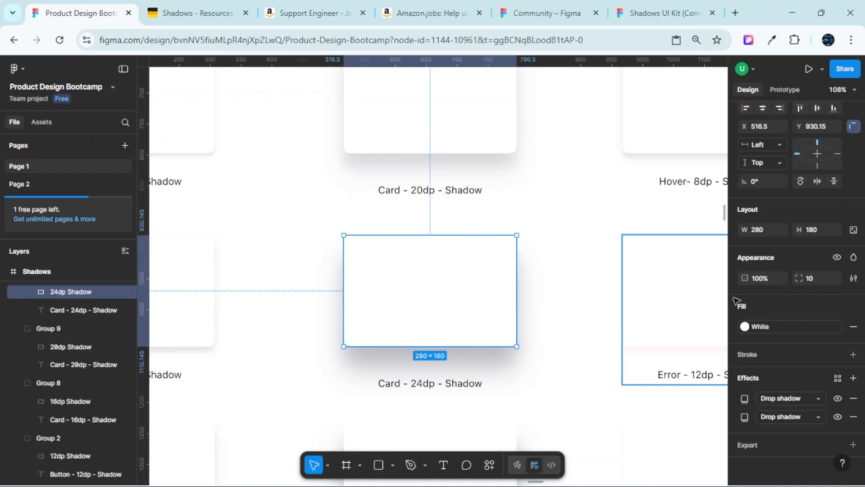
left_click(839, 377)
left_click(704, 271)
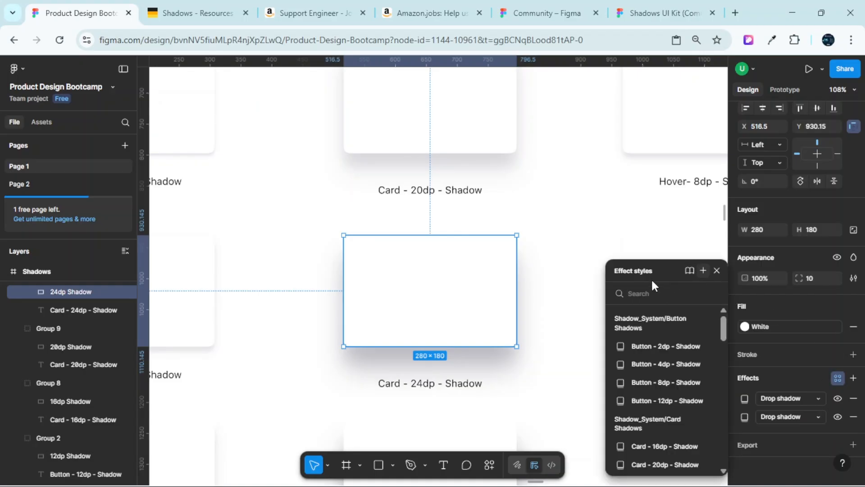
left_click_drag(584, 268, 775, 189)
left_click(737, 314)
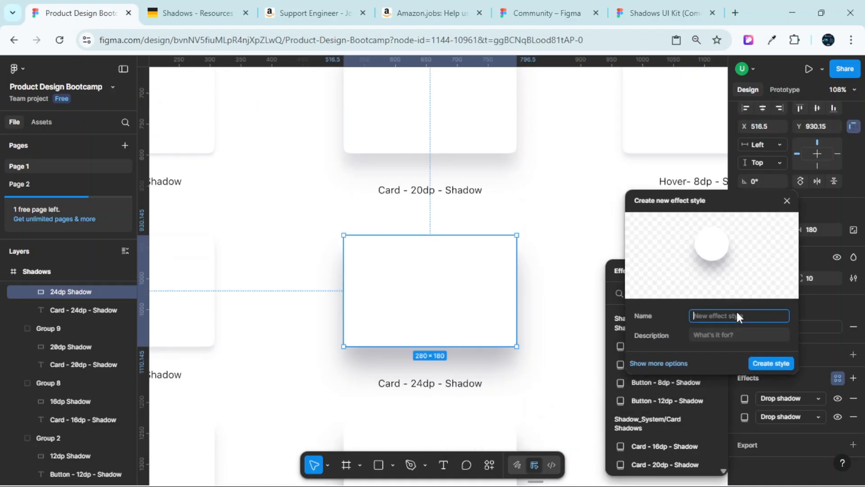
type("Shadows/Card - 16dp - Shadow")
key("Left")
key("Left")
key("Left")
key("Left")
key("Left")
key("Left")
key("Left")
key("Left")
key("Left")
key("Left")
key("Left")
key("BackSpace")
key("BackSpace")
type("24")
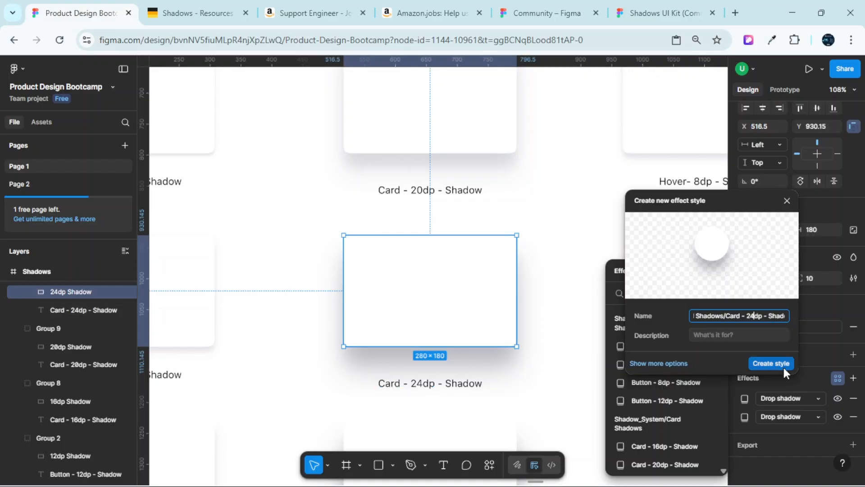
left_click(771, 363)
- Create an effect style from the 28dp Shadow rectangle named Shadow_System/Card Shadows/Card - 28dp - Shadow
scroll(432, 280, "down", 5)
left_click(454, 235)
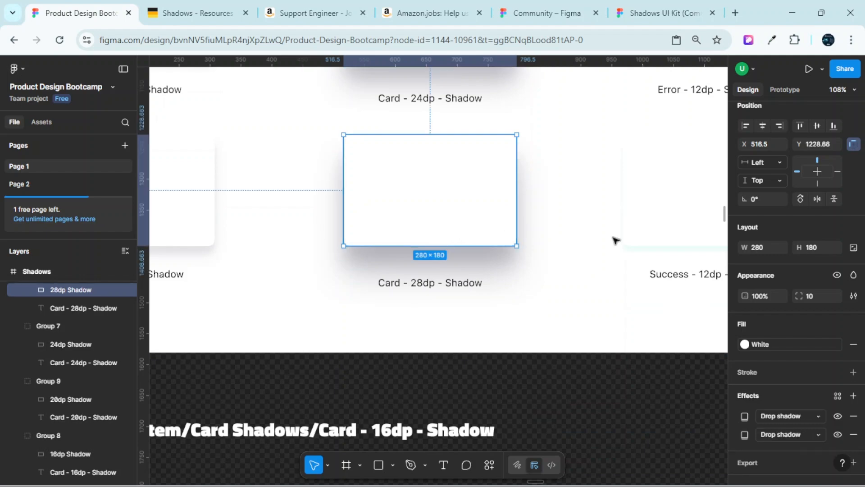
scroll(823, 366, "down", 1)
left_click(836, 354)
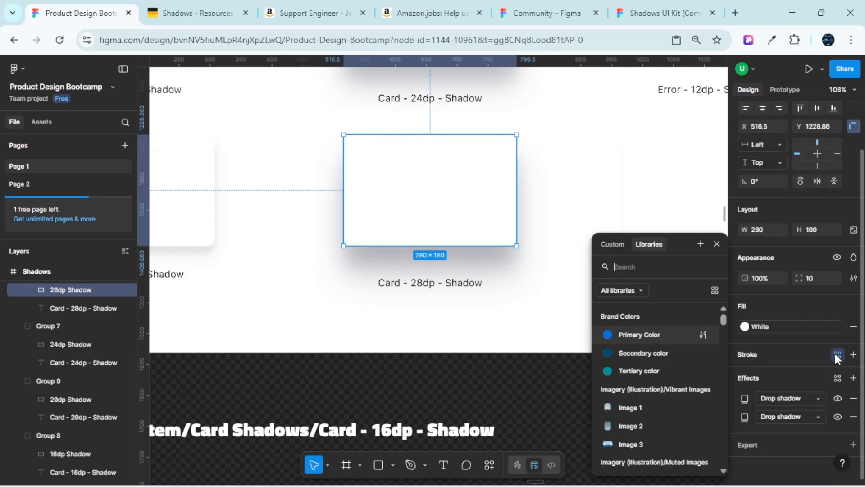
left_click(837, 377)
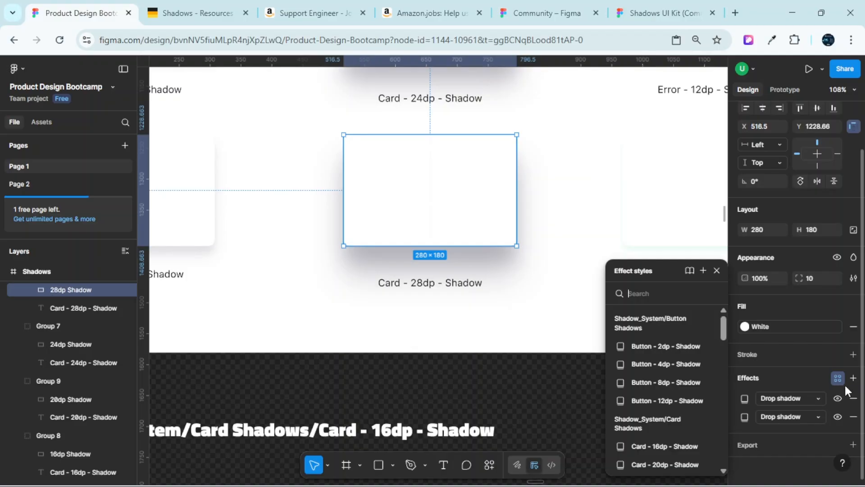
left_click(703, 272)
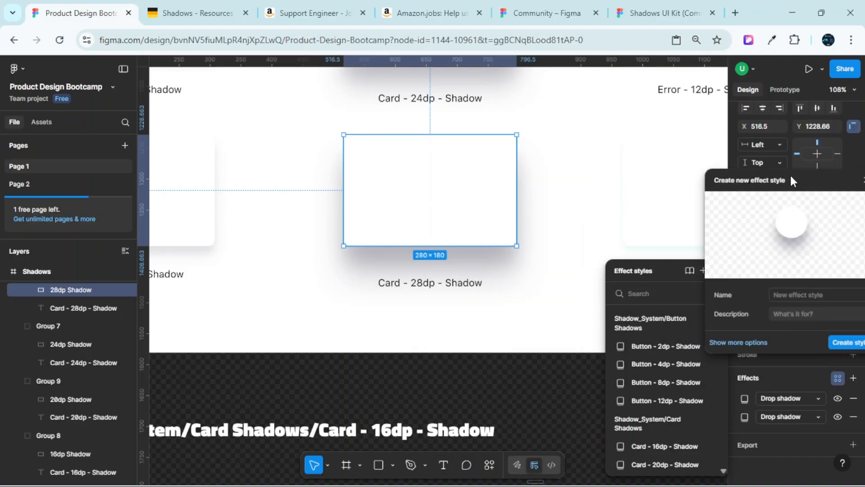
left_click_drag(756, 187, 673, 177)
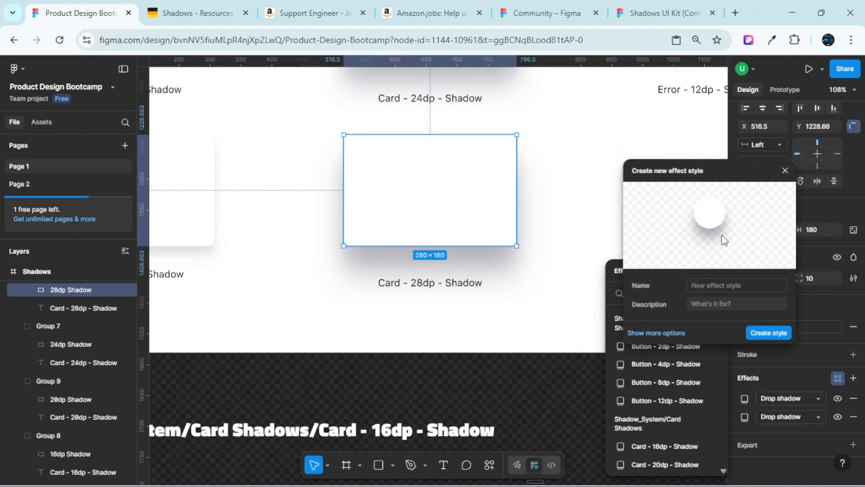
left_click(726, 283)
type("Shadow_System/Card Shadows/Card - 16dp - Shadow")
left_click(748, 286)
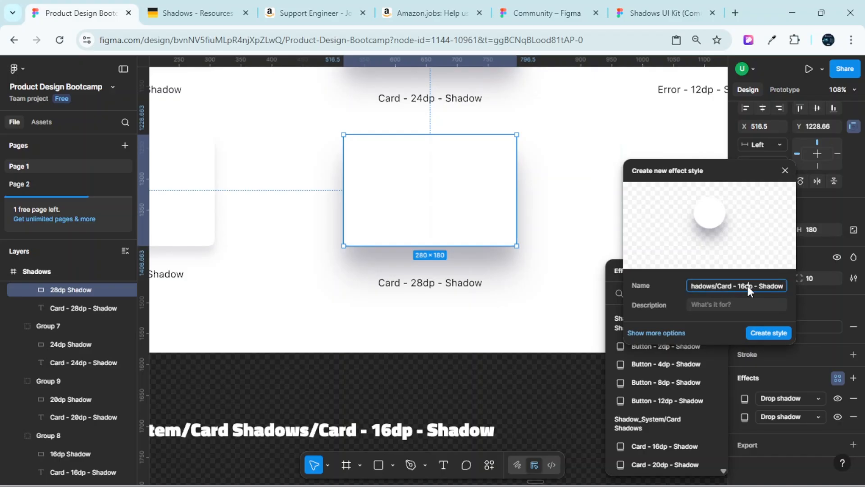
key("BackSpace")
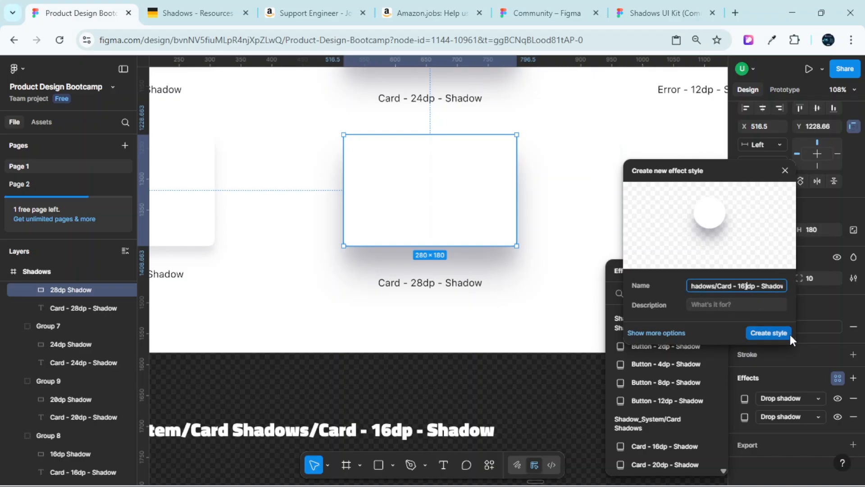
key("BackSpace")
type("28")
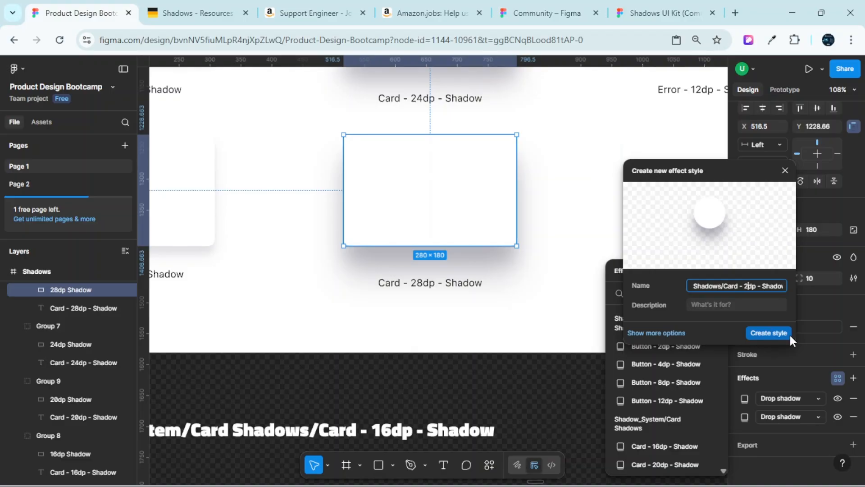
left_click(773, 331)
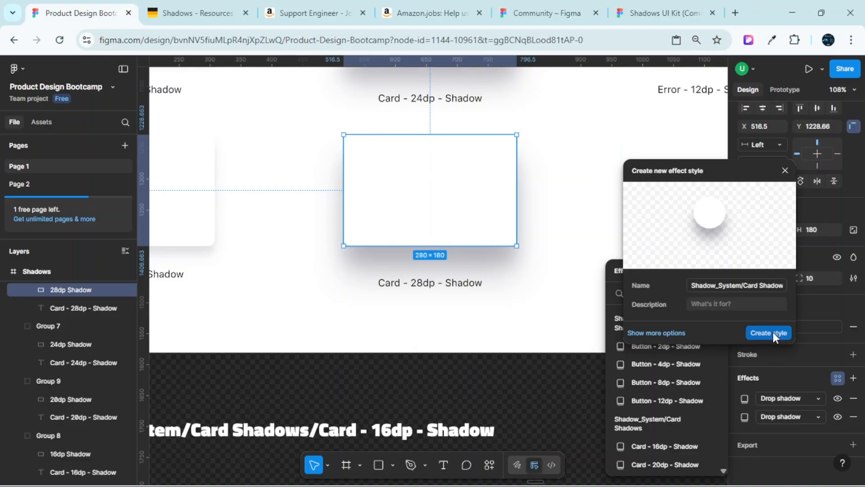
- Examine the Status Shadows column, checking its heading and the labels of its shadow rectangles
scroll(545, 223, "down", 5)
scroll(494, 197, "up", 4)
scroll(498, 187, "up", 3)
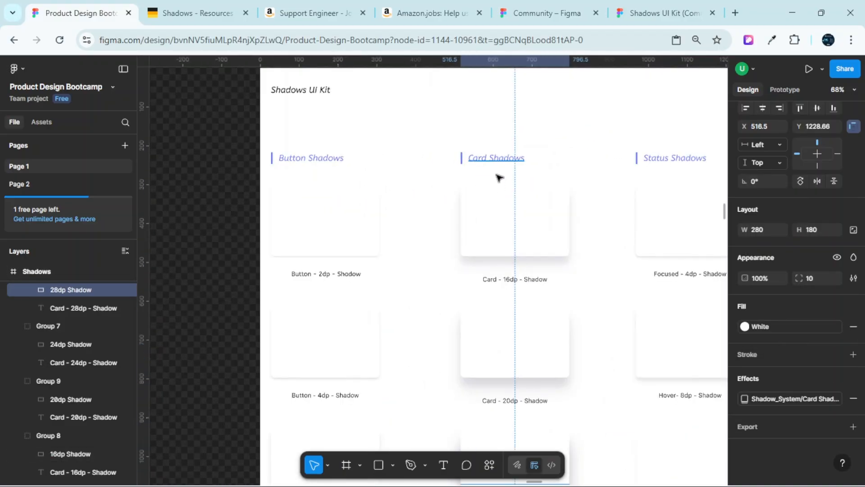
scroll(515, 244, "right", 3)
scroll(559, 172, "up", 3)
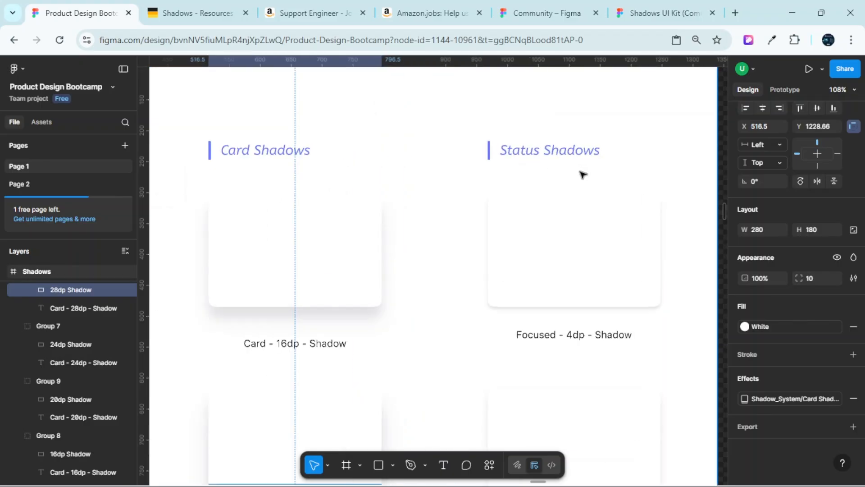
scroll(582, 175, "right", 2)
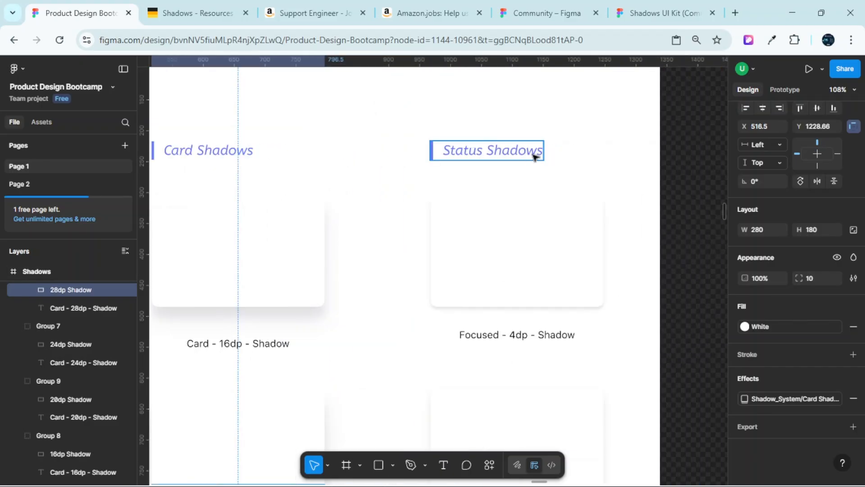
scroll(536, 167, "down", 3)
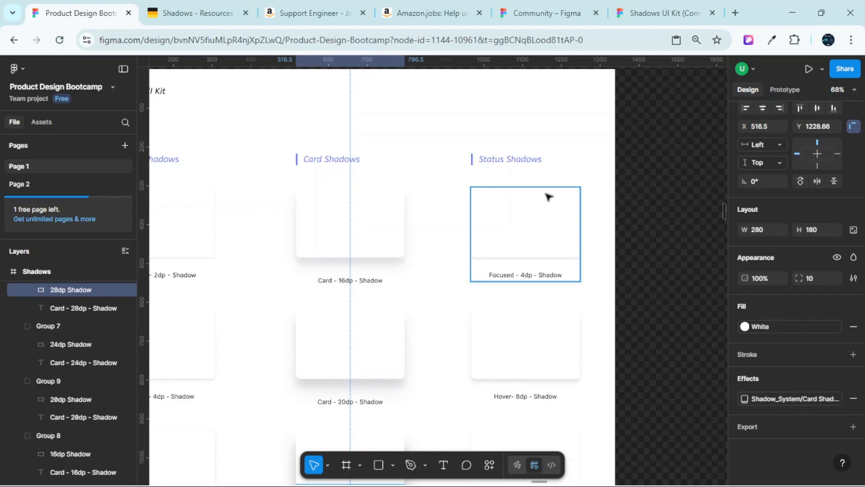
scroll(548, 197, "up", 2)
scroll(552, 193, "down", 3)
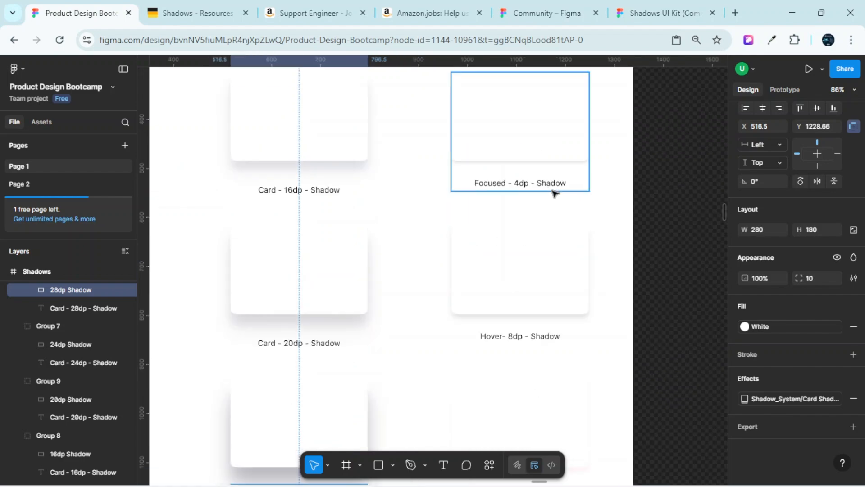
scroll(554, 135, "up", 2)
scroll(510, 164, "down", 5)
scroll(540, 156, "up", 5)
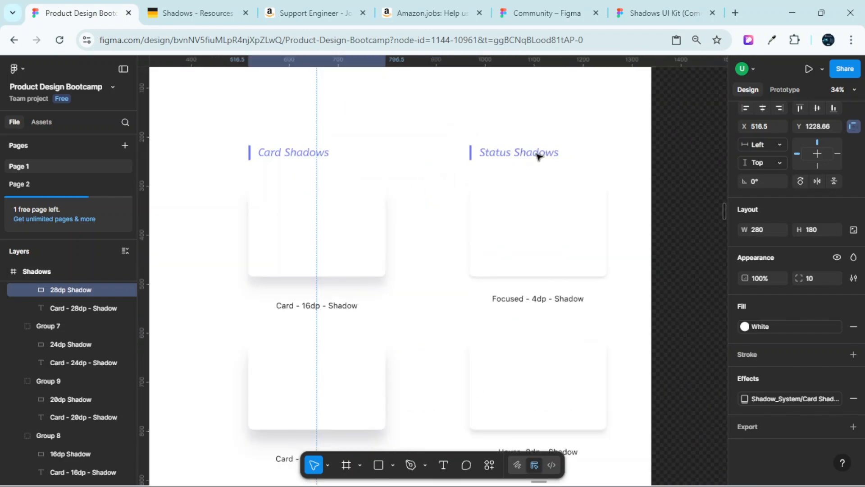
- Replace the first word Card with Status in the name text below the frame so its folder reads Shadow_System/Status Shadows
scroll(538, 155, "up", 5)
scroll(500, 151, "down", 5)
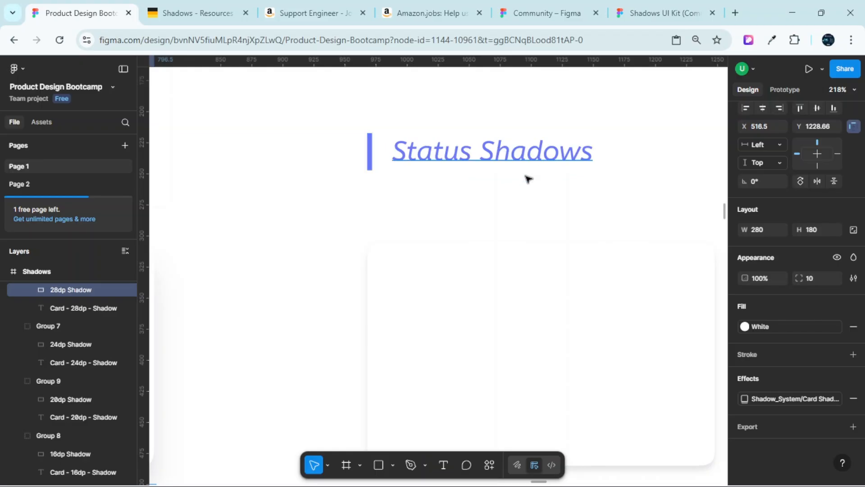
scroll(469, 230, "down", 8)
scroll(352, 164, "up", 6)
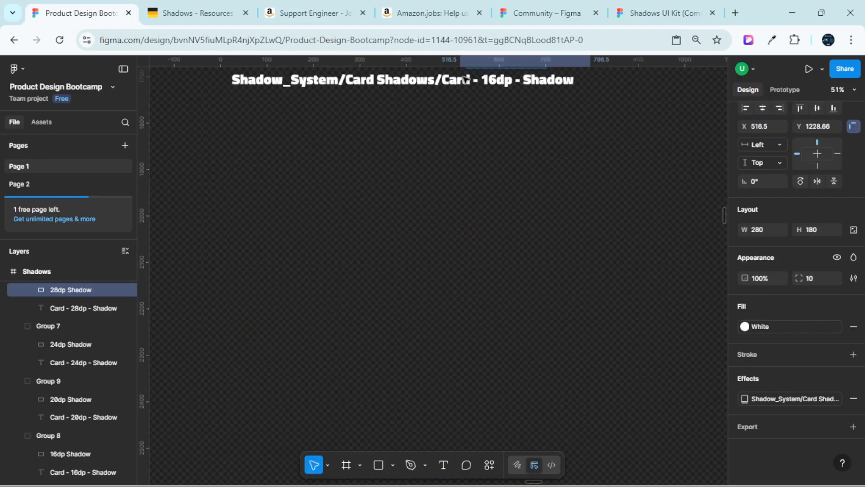
scroll(481, 198, "down", 2)
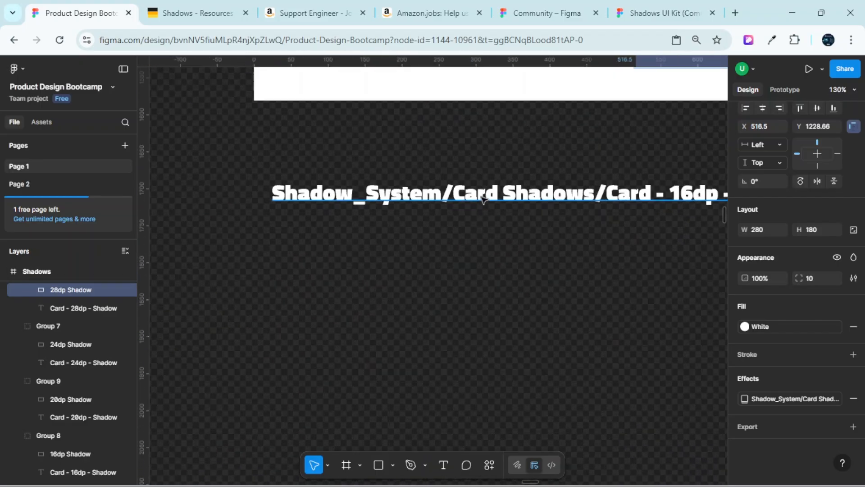
double_click(476, 195)
left_click(475, 194)
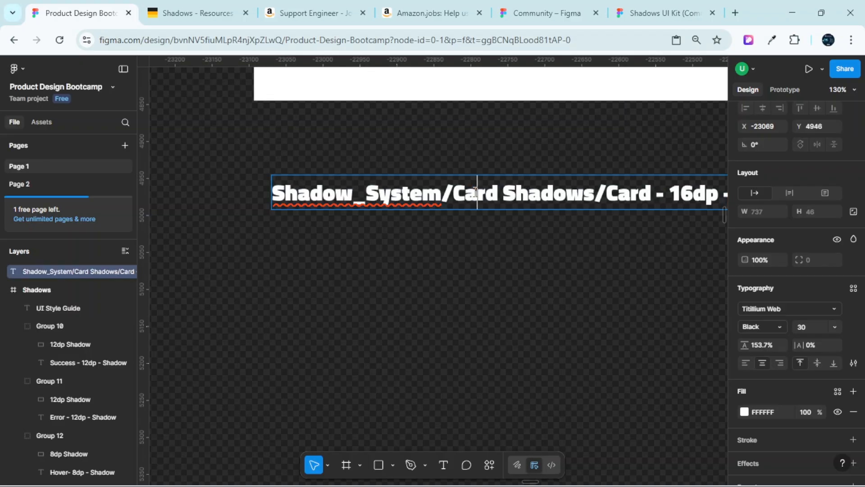
double_click(475, 193)
left_click(475, 192)
double_click(475, 192)
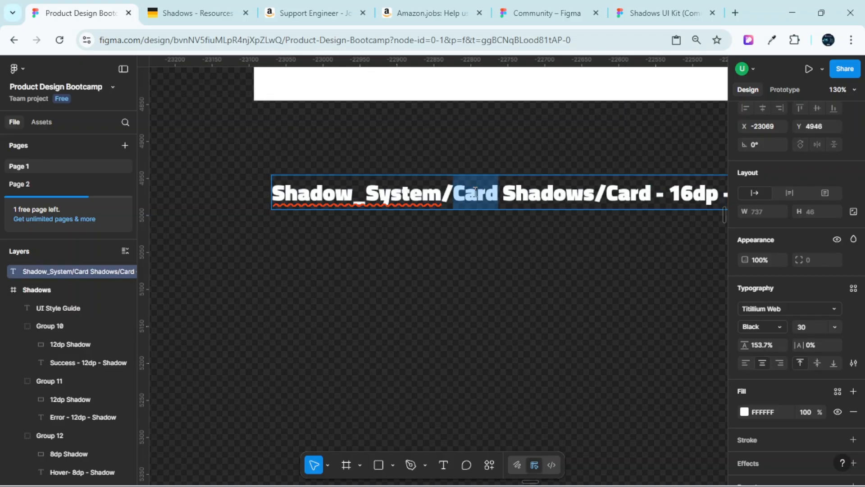
type("Statu")
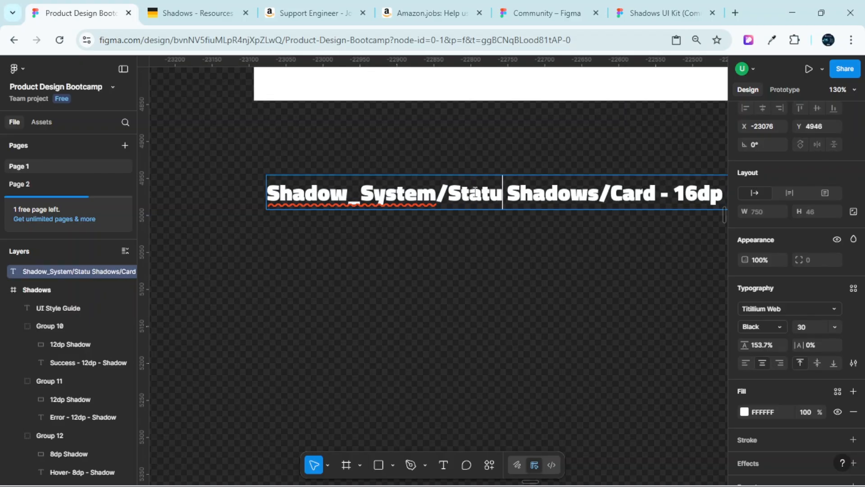
type("s")
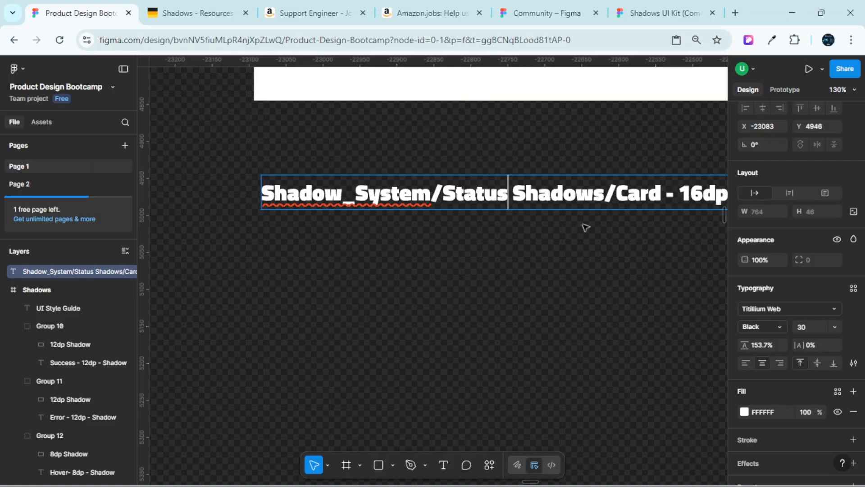
- Change the size in the name text below the frame to 4dp, matching the Focused shadow's label
scroll(612, 186, "up", 5)
scroll(611, 184, "down", 5)
scroll(662, 146, "right", 5)
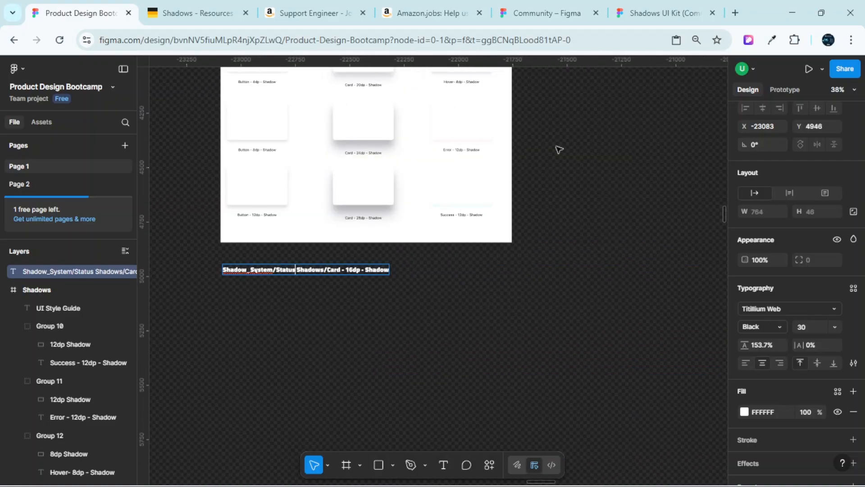
scroll(556, 148, "up", 3)
scroll(467, 171, "up", 3)
scroll(455, 232, "up", 3)
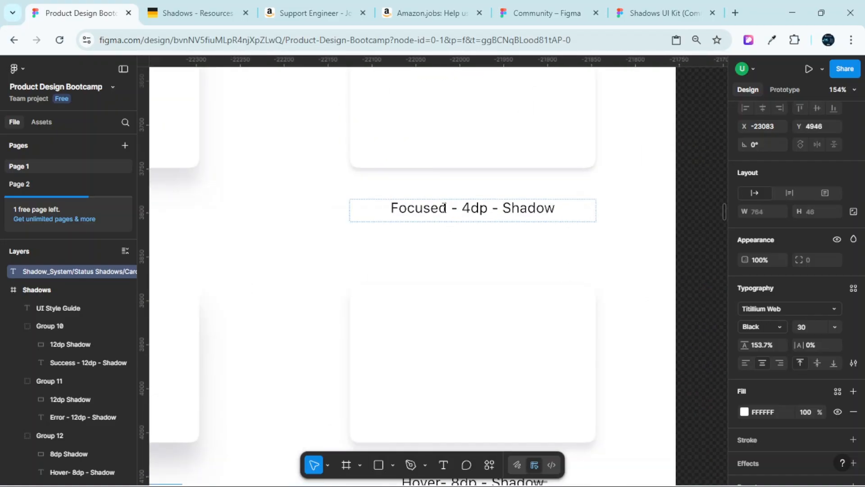
scroll(439, 216, "down", 6)
scroll(392, 230, "up", 5)
scroll(371, 251, "left", 4)
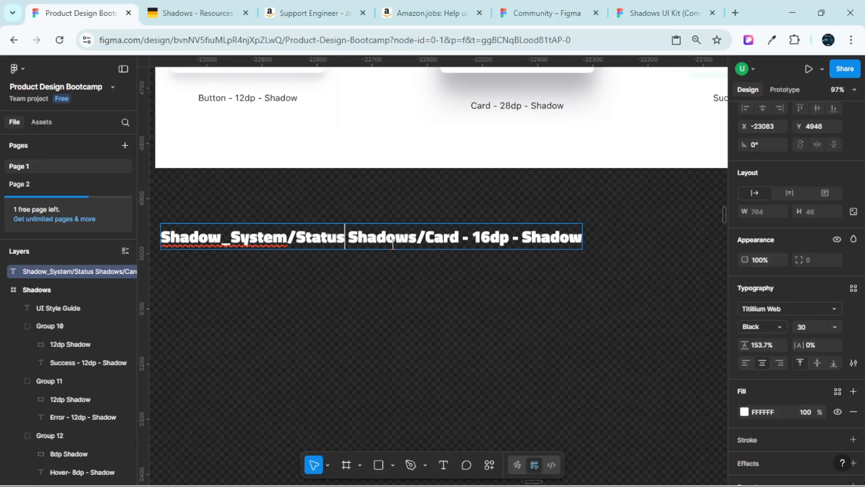
scroll(465, 232, "up", 4)
left_click(518, 238)
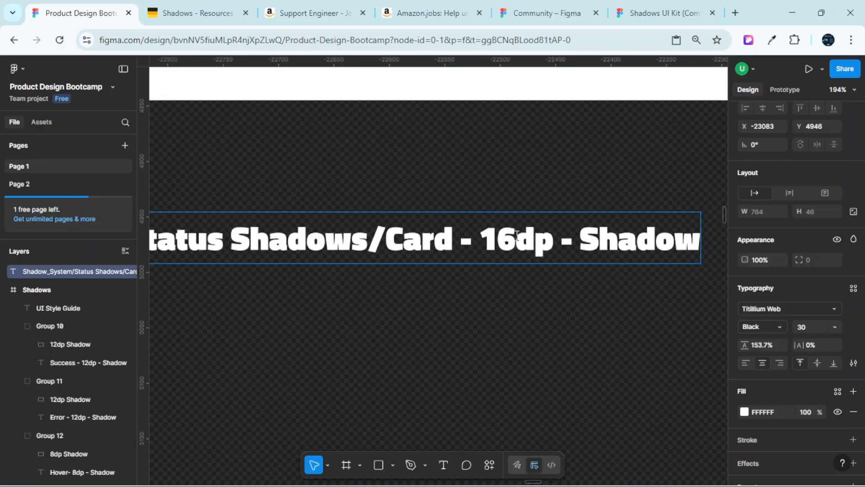
key("BackSpace")
key("BackSpace")
type("4")
scroll(553, 188, "down", 5)
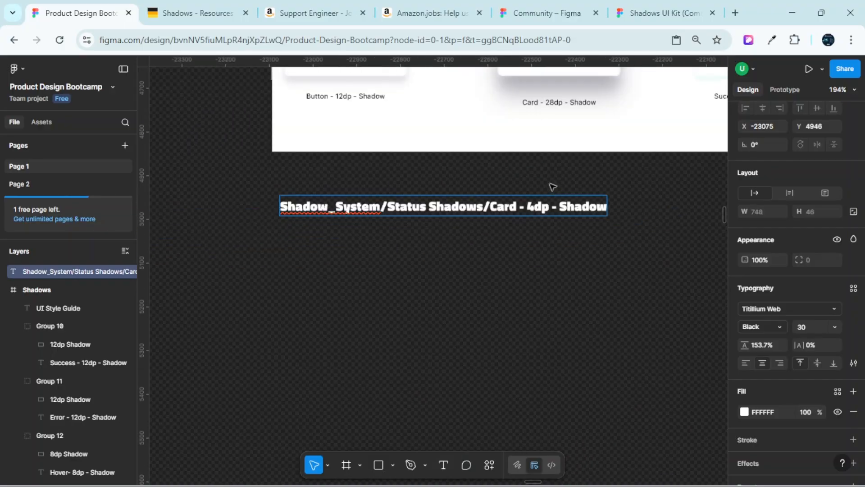
- Copy the full name text Shadow_System/Status Shadows/Card - 4dp - Shadow from below the frame
scroll(507, 286, "up", 2)
triple_click(505, 264)
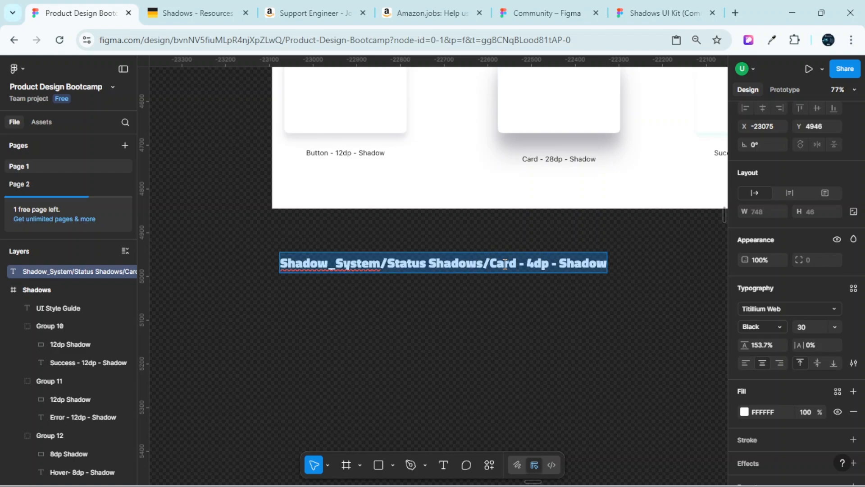
right_click(506, 263)
left_click(541, 270)
scroll(599, 226, "up", 10)
scroll(619, 215, "right", 4)
scroll(591, 162, "down", 6)
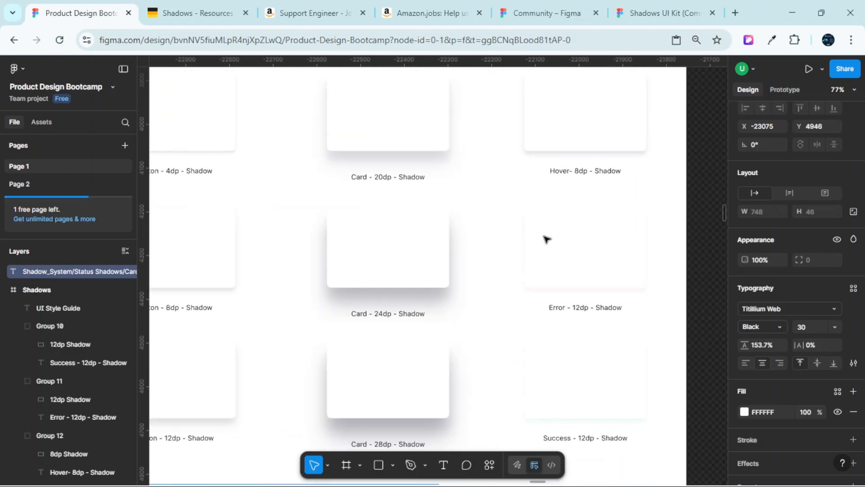
- Replace the remaining word Card with Status so the name text reads Shadow_System/Status Shadows/Status - 4dp - Shadow
scroll(404, 303, "down", 5)
scroll(422, 303, "left", 4)
scroll(452, 272, "down", 1)
scroll(561, 256, "up", 5)
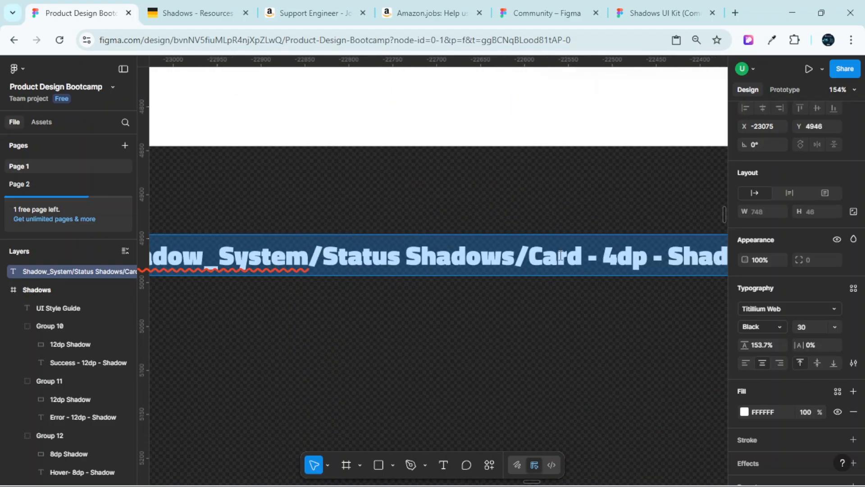
double_click(560, 255)
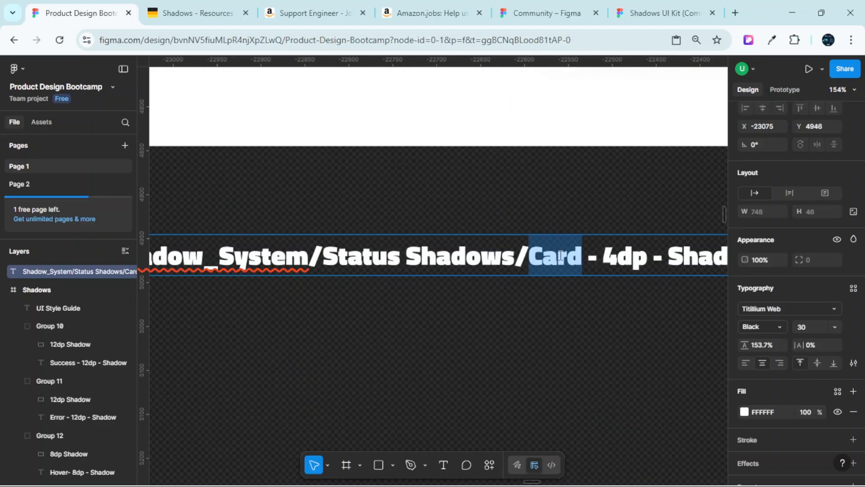
type("Status")
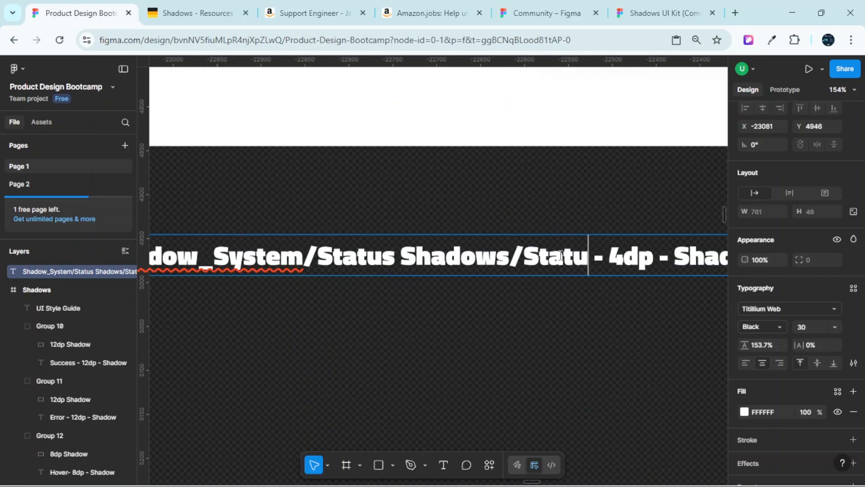
scroll(554, 256, "down", 3)
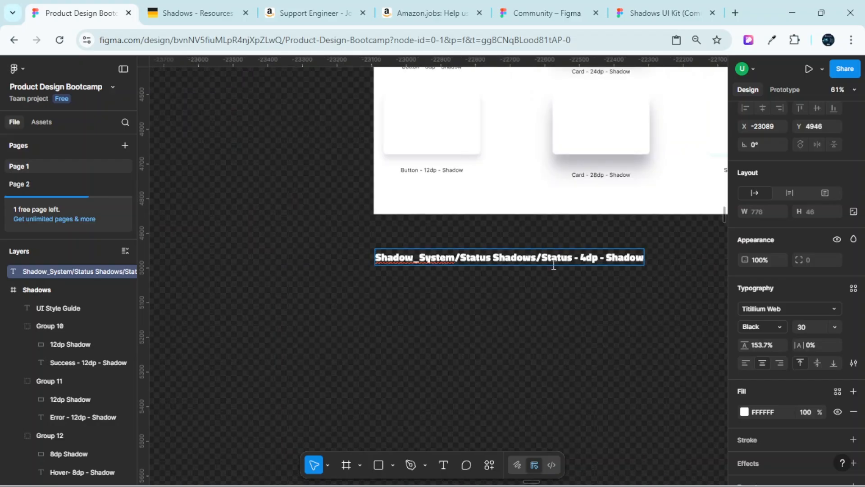
- Copy the name text and create an effect style from the Focused 4dp rectangle named Shadow_System/Status Shadows/Status - 4dp - Shadow
triple_click(561, 256)
scroll(630, 212, "up", 7)
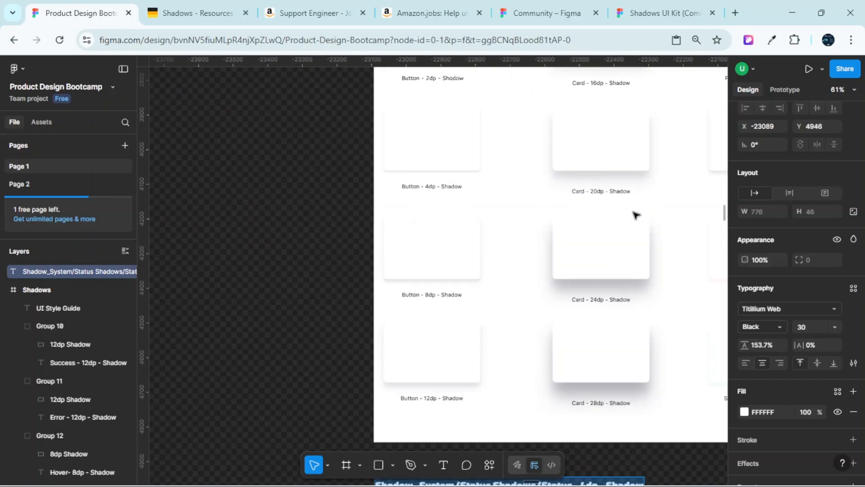
scroll(631, 212, "right", 3)
scroll(622, 203, "up", 5)
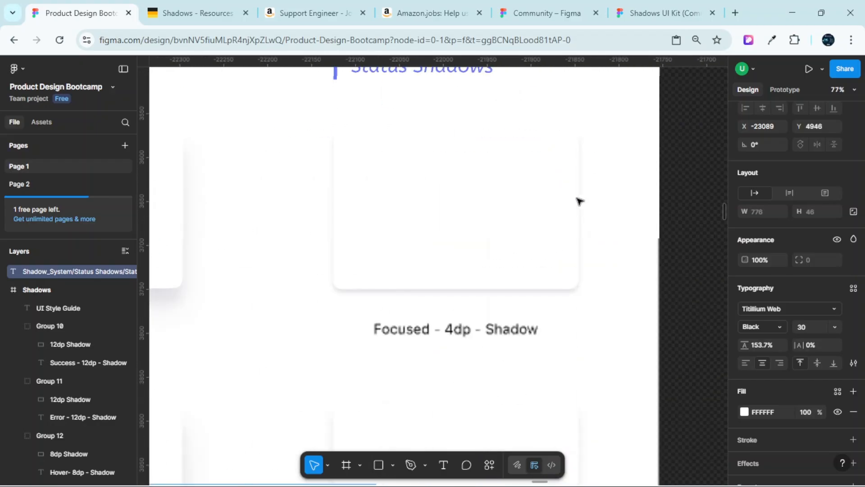
left_click(535, 231)
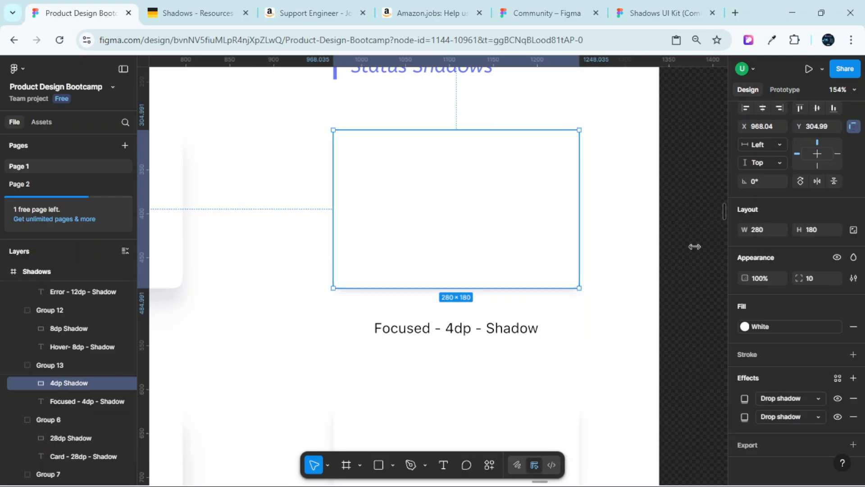
left_click(837, 380)
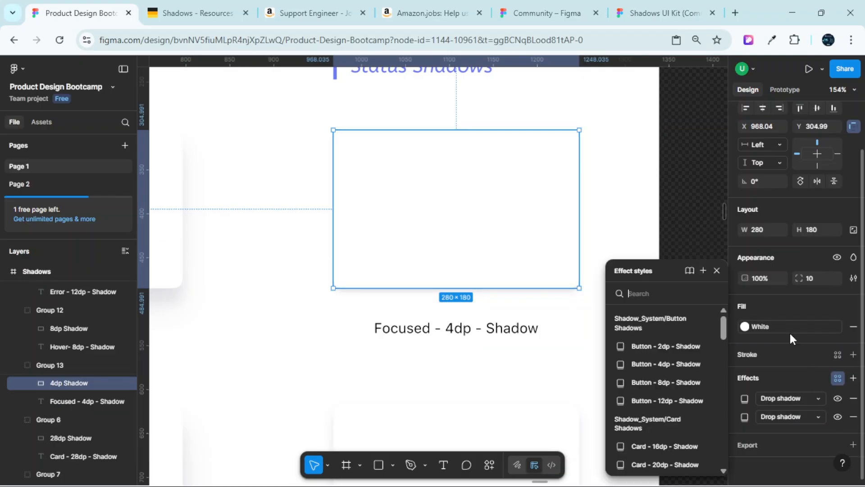
left_click(702, 270)
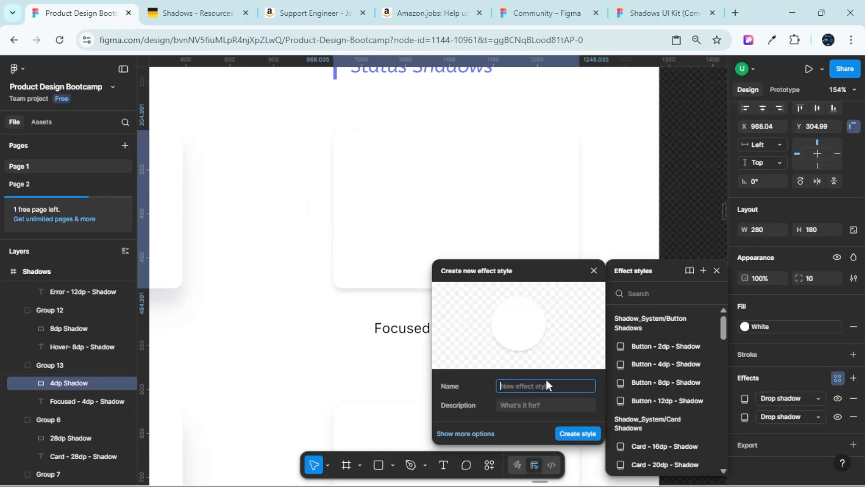
key("ctrl+v")
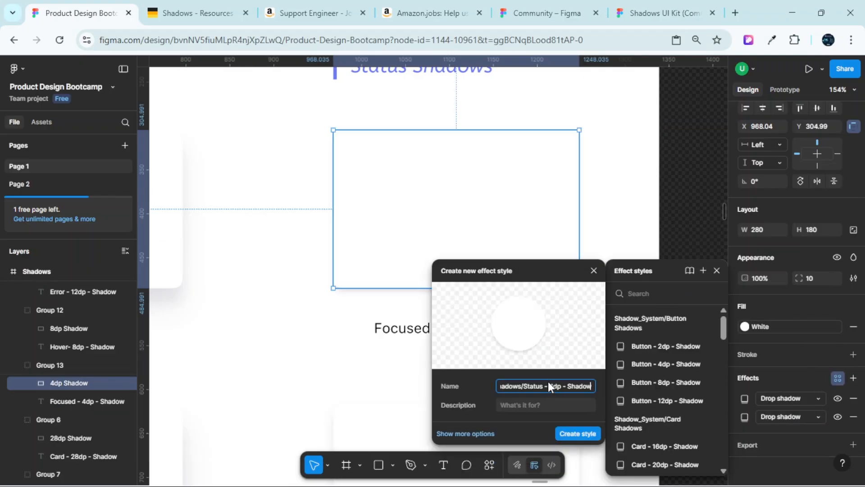
left_click(586, 433)
- Create an effect style from the Hover 8dp rectangle named Shadow_System/Status Shadows/Status - 8dp - Shadow
scroll(527, 257, "down", 6)
left_click(526, 245)
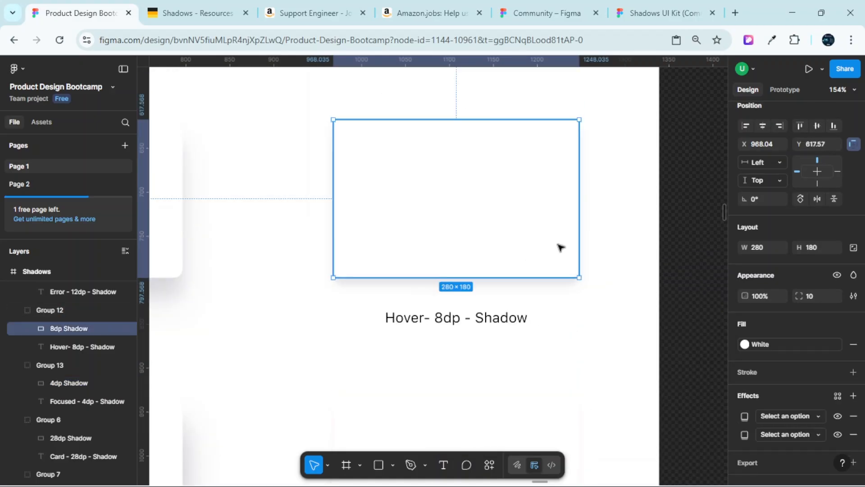
scroll(768, 357, "down", 1)
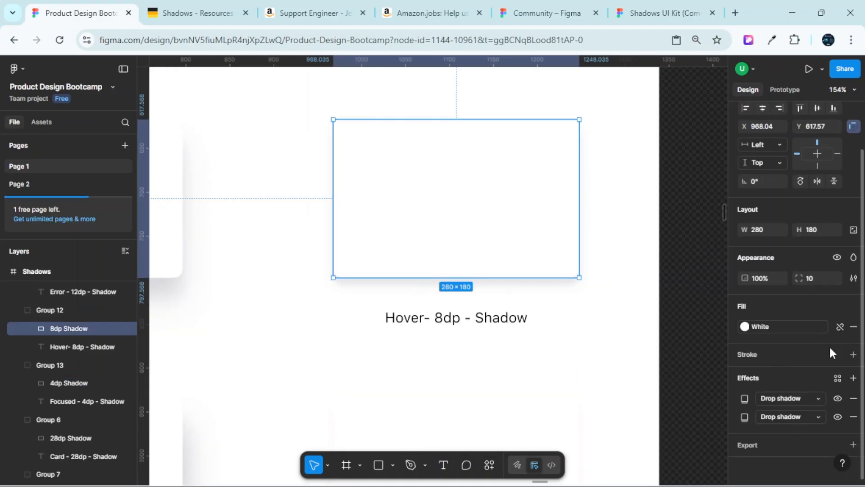
left_click(838, 379)
left_click(702, 270)
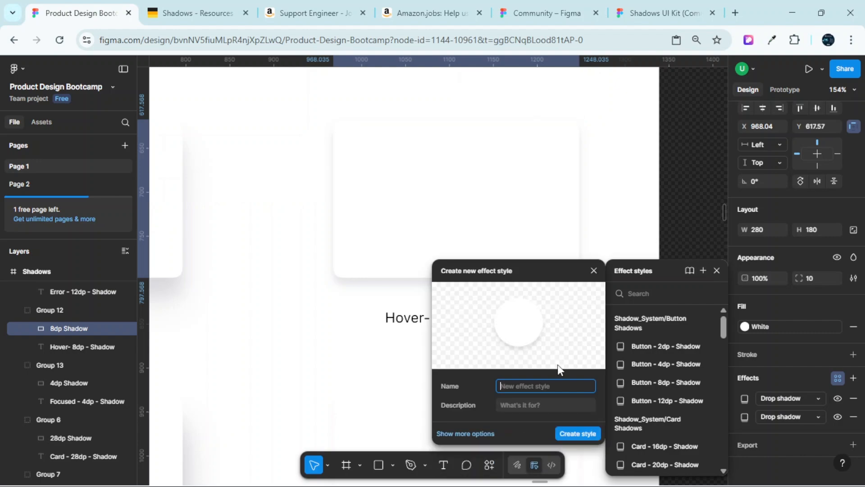
key("ctrl+v")
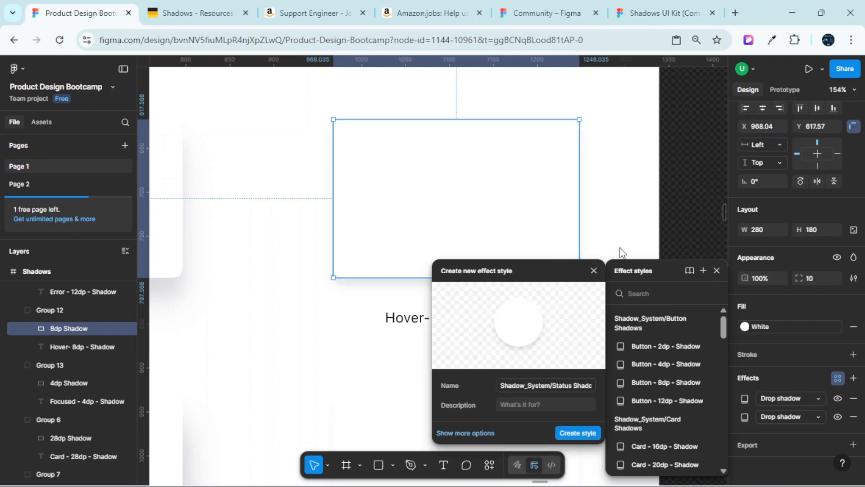
left_click_drag(542, 276, 686, 214)
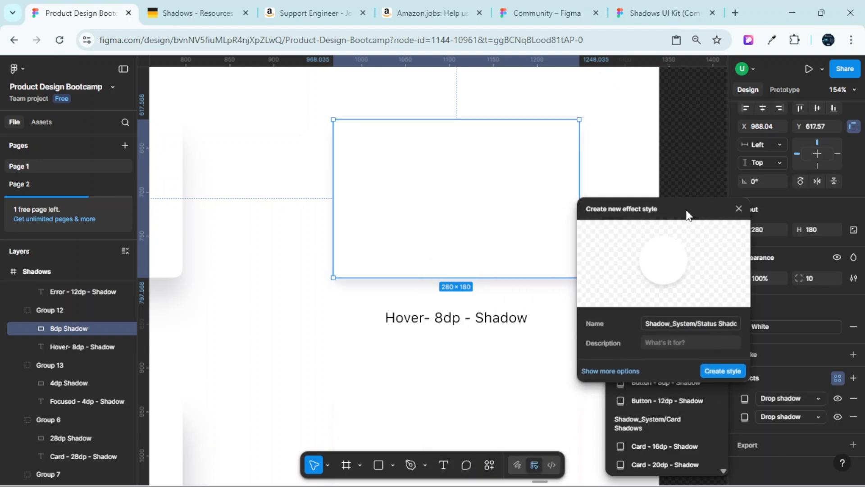
left_click(726, 324)
key("Right")
key("Right")
key("Right")
key("Right")
key("Right")
key("Right")
key("Right")
key("Right")
key("Right")
key("Right")
key("Right")
key("Right")
key("Right")
key("Right")
key("Right")
key("Right")
key("Right")
key("Right")
key("Right")
key("Right")
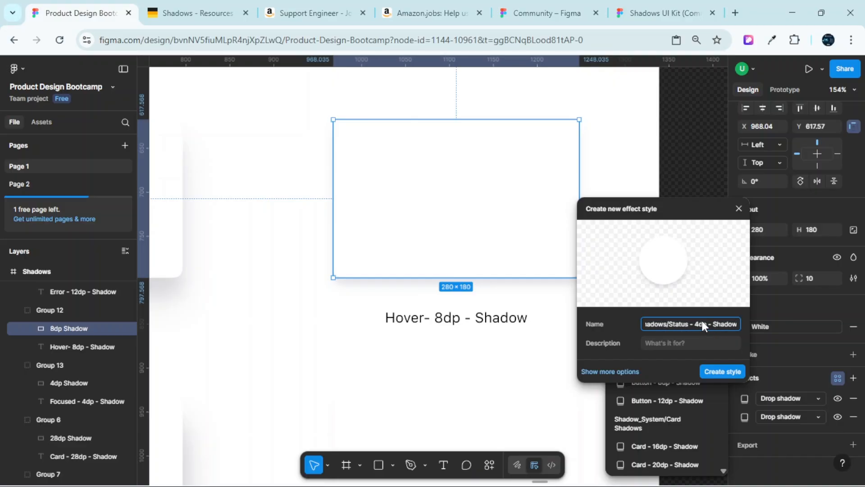
key("BackSpace")
type("8")
left_click(716, 371)
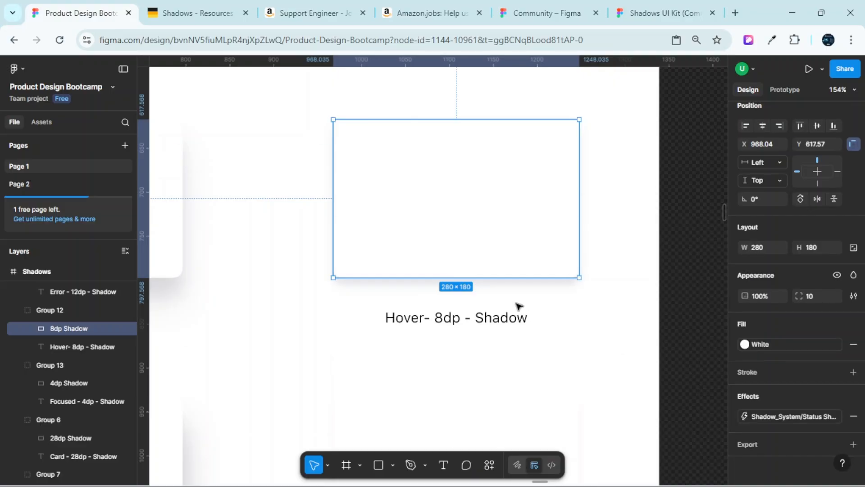
- Create an effect style from the Error 12dp rectangle named Shadow_System/Status Shadows/Status - 12dp - Shadow
scroll(519, 306, "down", 5)
left_click(528, 295)
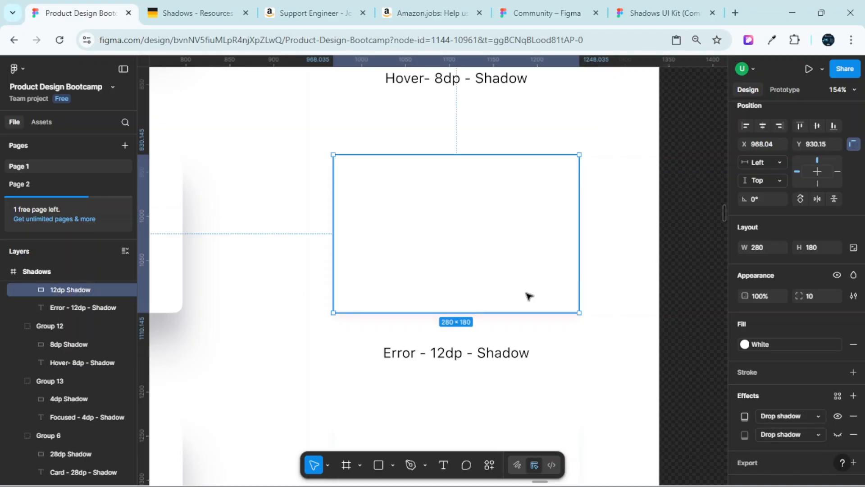
scroll(842, 388, "down", 1)
left_click(836, 377)
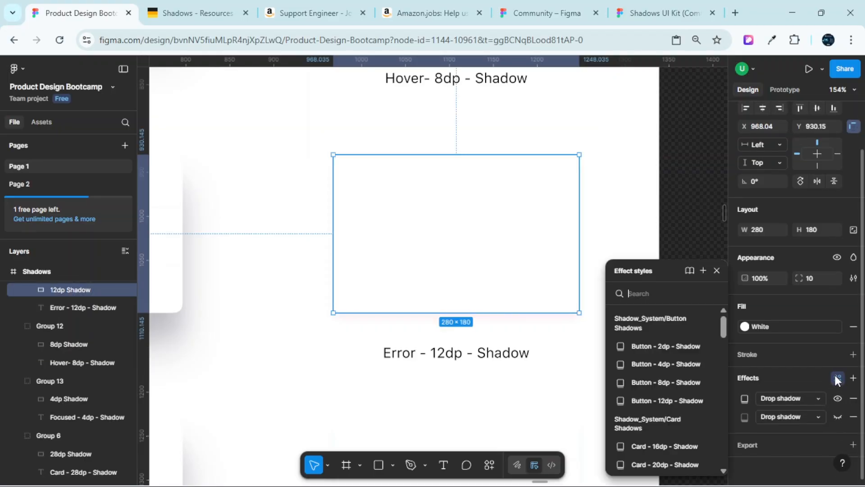
left_click(704, 270)
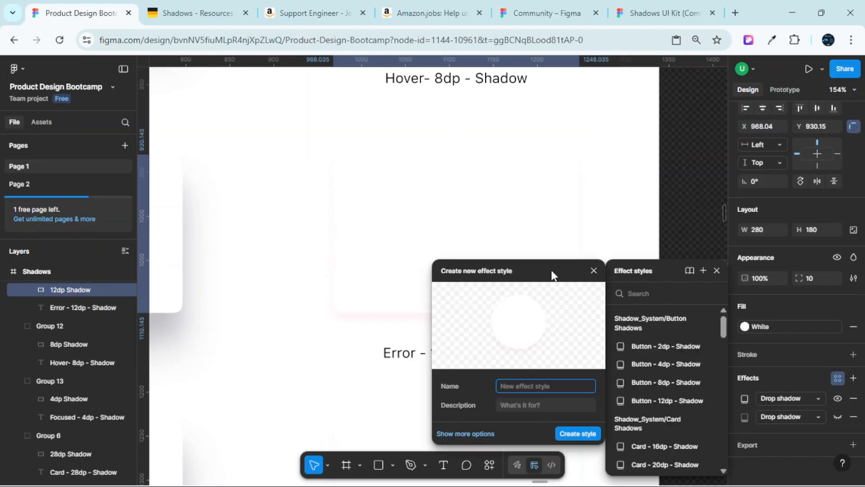
left_click_drag(550, 270, 767, 190)
left_click(752, 303)
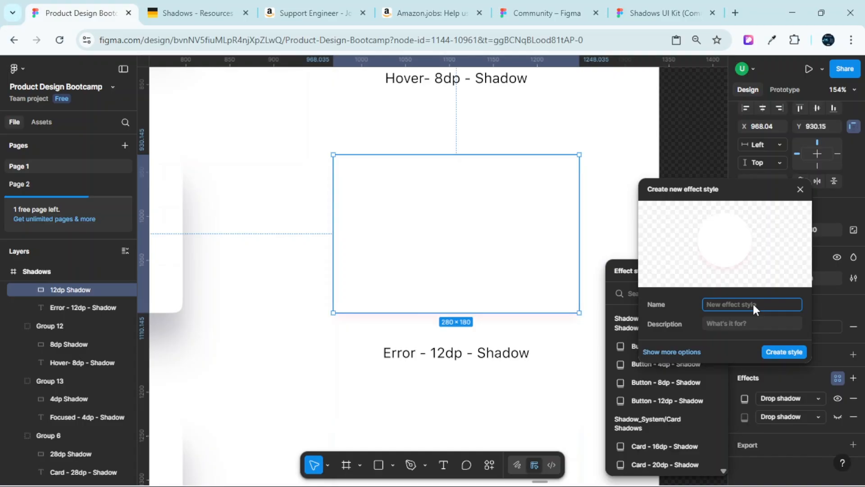
type("Shadows/Status - 4dp - Shadow")
double_click(761, 302)
type("12dp")
left_click(785, 352)
- Compare the Error and Success 12dp shadows and check which effect style the Error rectangle uses
scroll(453, 261, "down", 6)
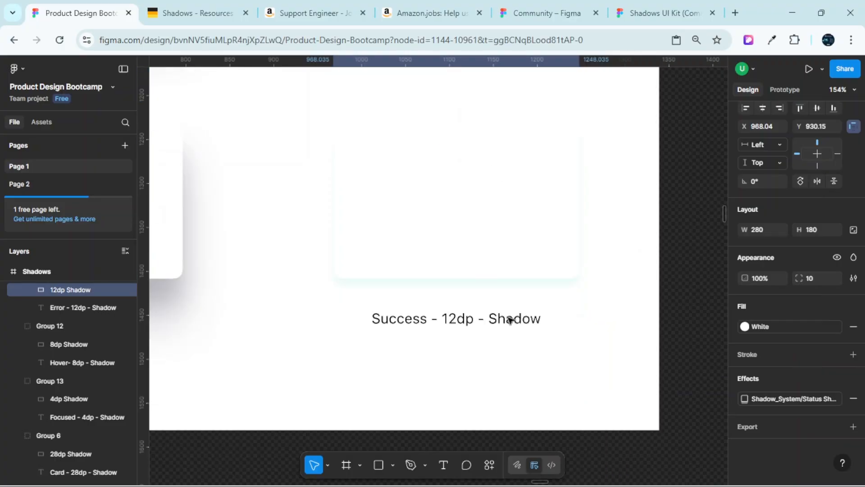
scroll(478, 255, "up", 5)
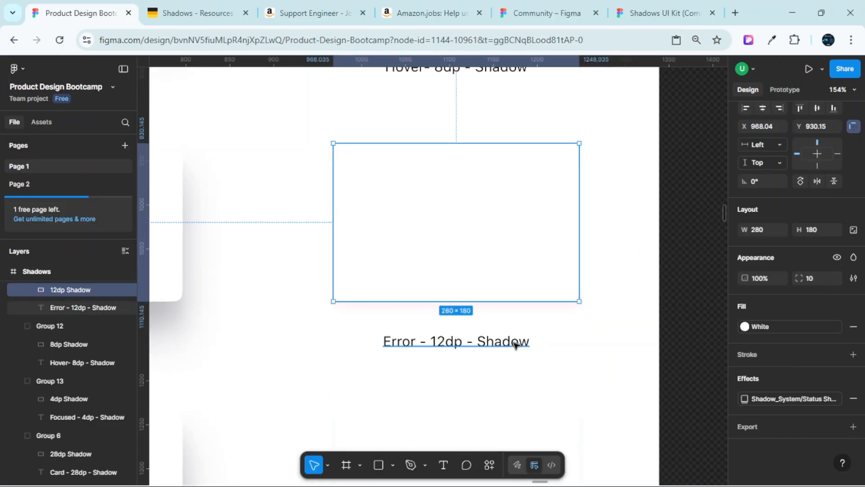
scroll(513, 343, "down", 5)
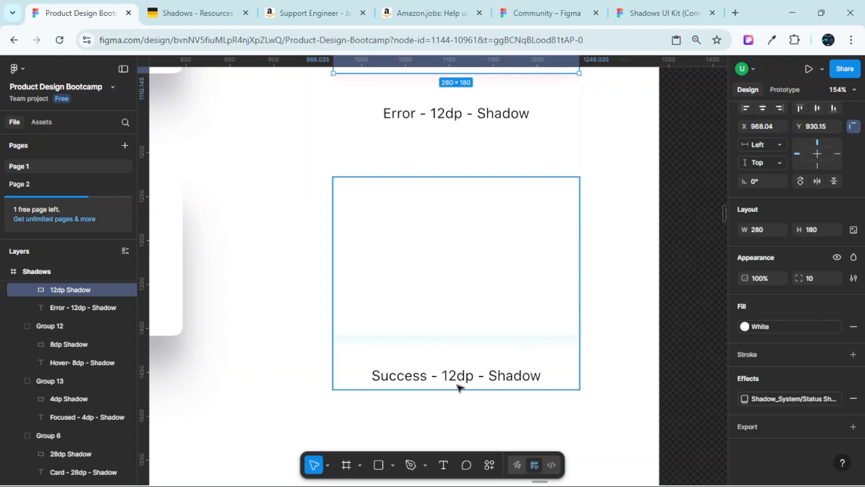
scroll(498, 142, "up", 4)
scroll(499, 247, "down", 3)
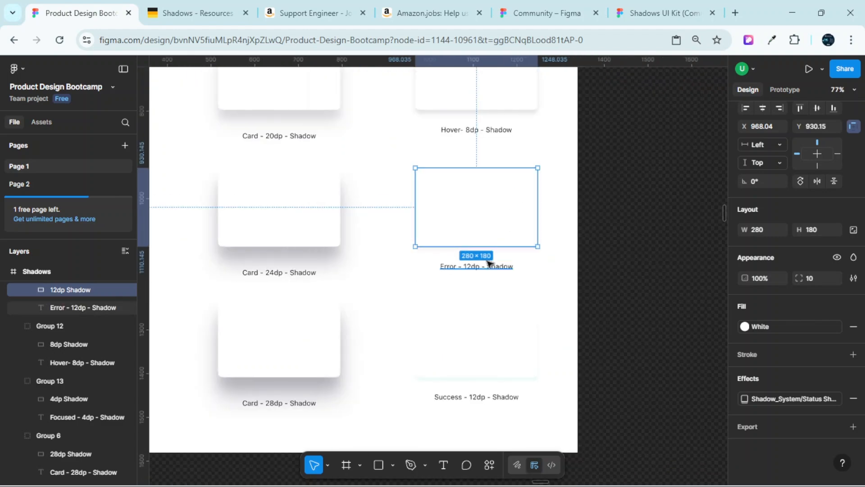
scroll(481, 237, "down", 3)
scroll(473, 211, "up", 3)
scroll(475, 214, "up", 4)
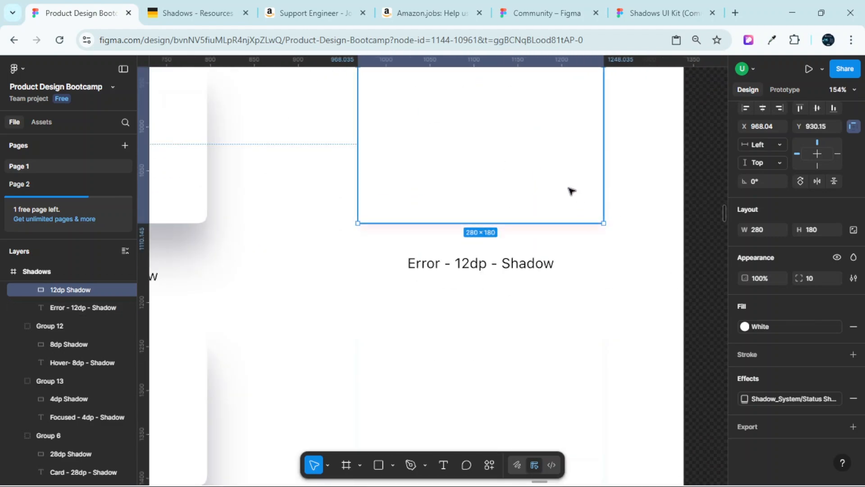
scroll(772, 415, "up", 2)
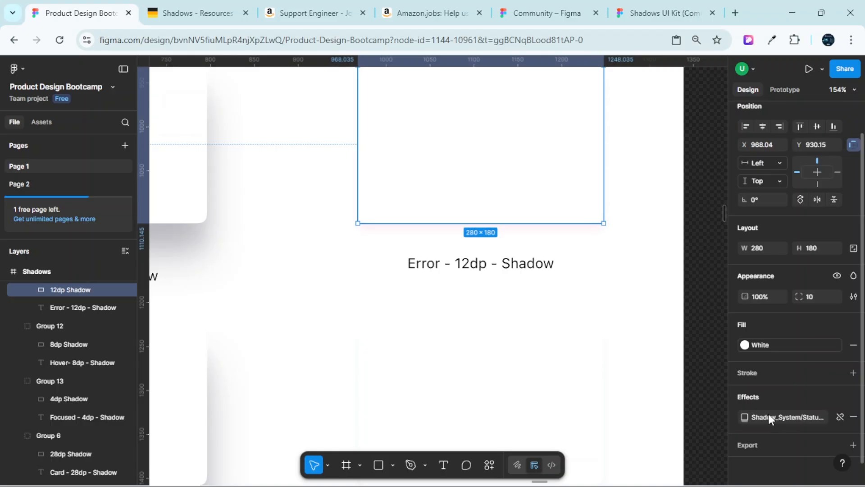
scroll(496, 285, "down", 3)
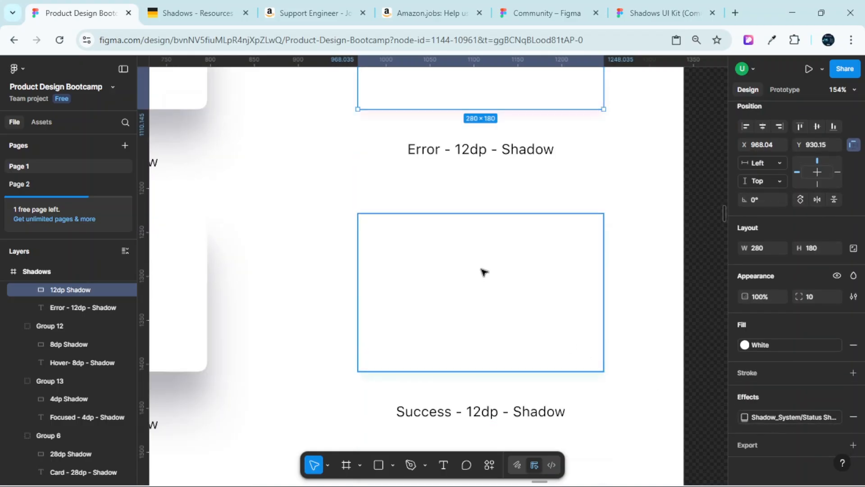
- Create an effect style from the Success 12dp rectangle named Shadow_System/Status Shadows/Status - 12dp - Succes Shadow
left_click(486, 270)
scroll(782, 381, "down", 1)
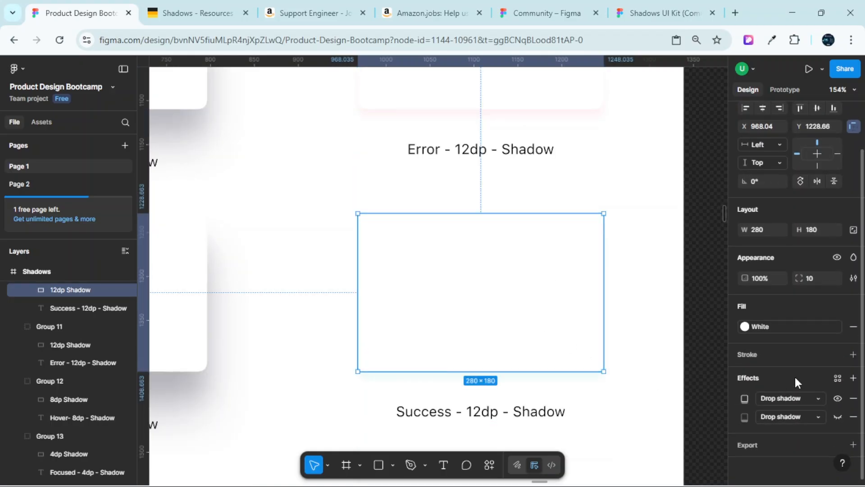
left_click(835, 376)
left_click(703, 271)
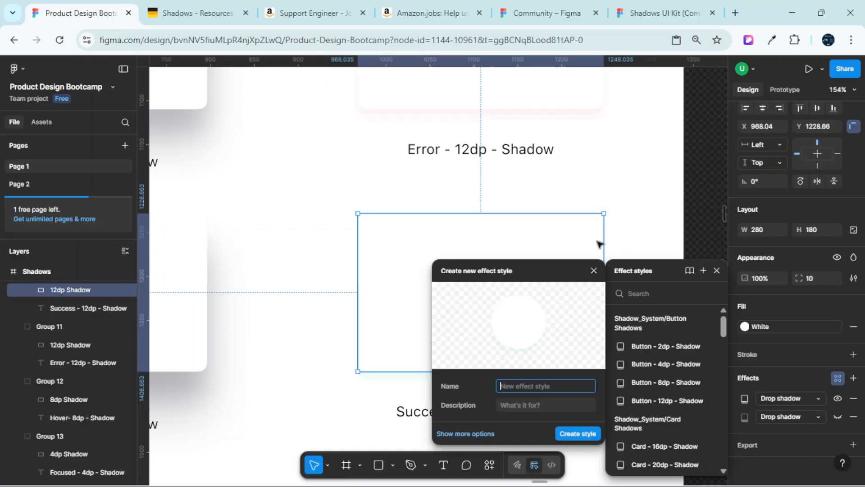
left_click_drag(534, 266, 743, 180)
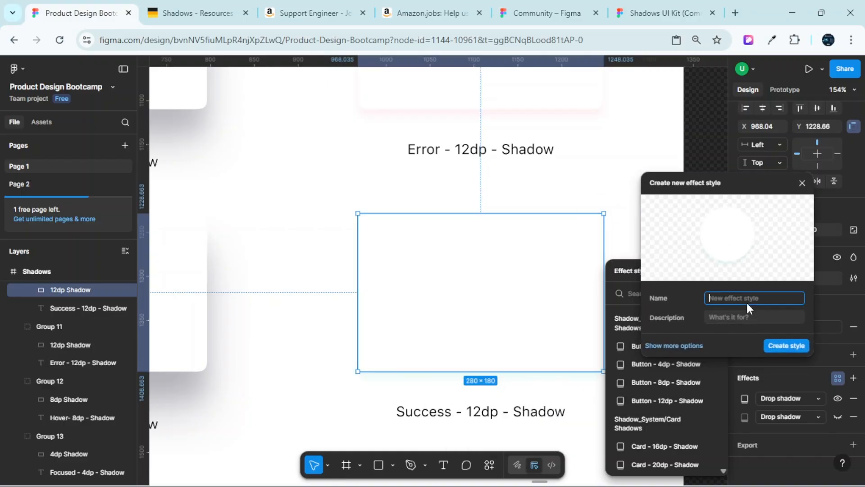
key("ctrl+v")
left_click(764, 298)
key("BackSpace")
type("12")
key("End")
type("Success")
left_click(780, 345)
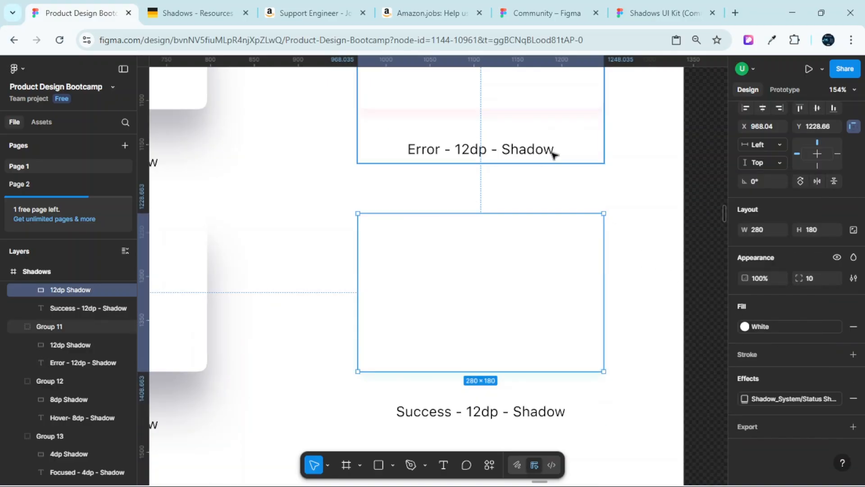
left_click(587, 110)
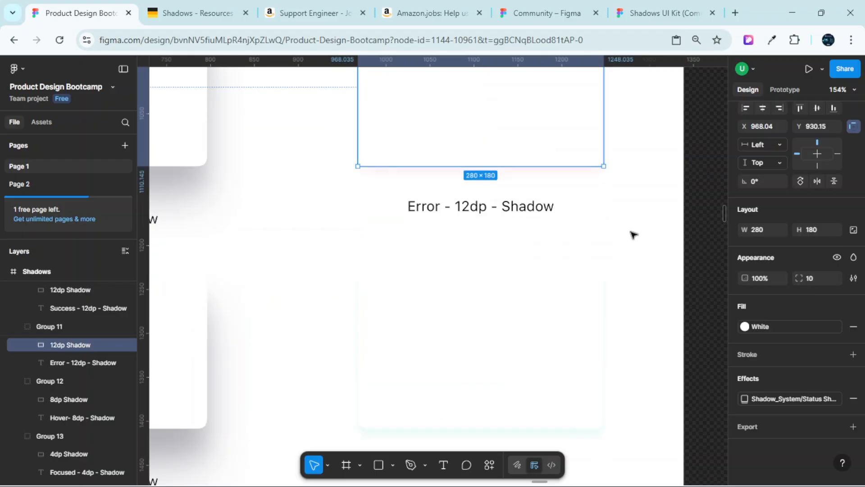
scroll(631, 234, "up", 4)
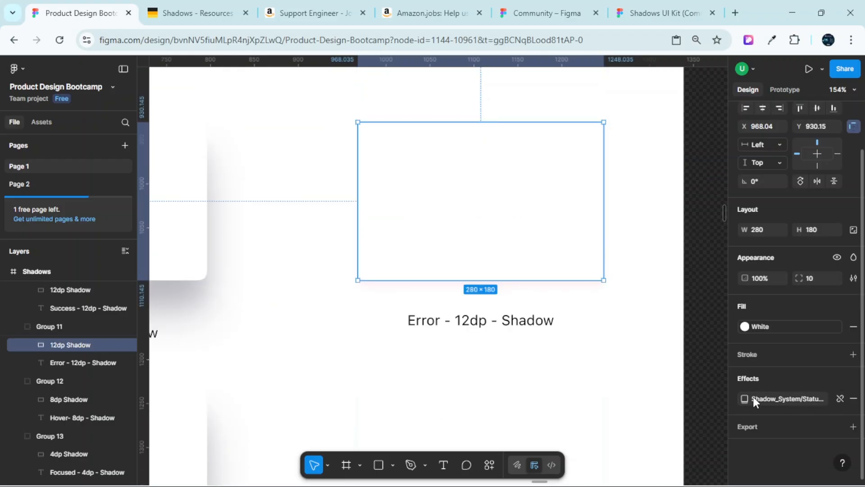
left_click(745, 399)
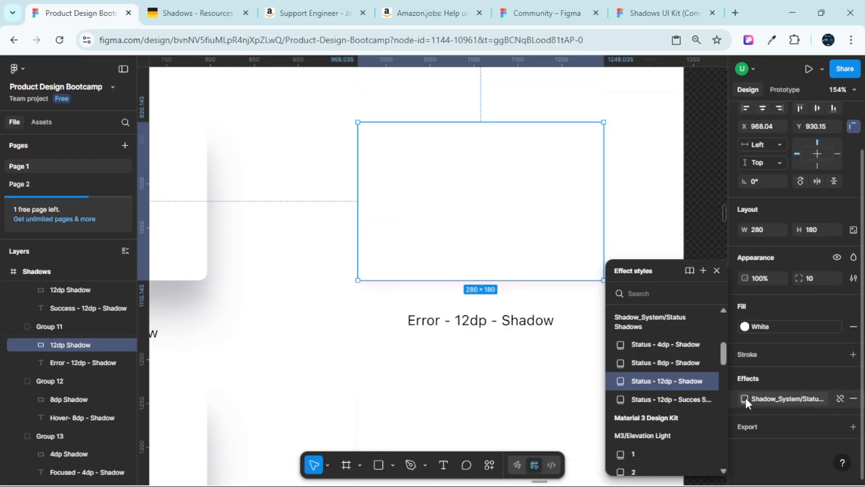
left_click(706, 381)
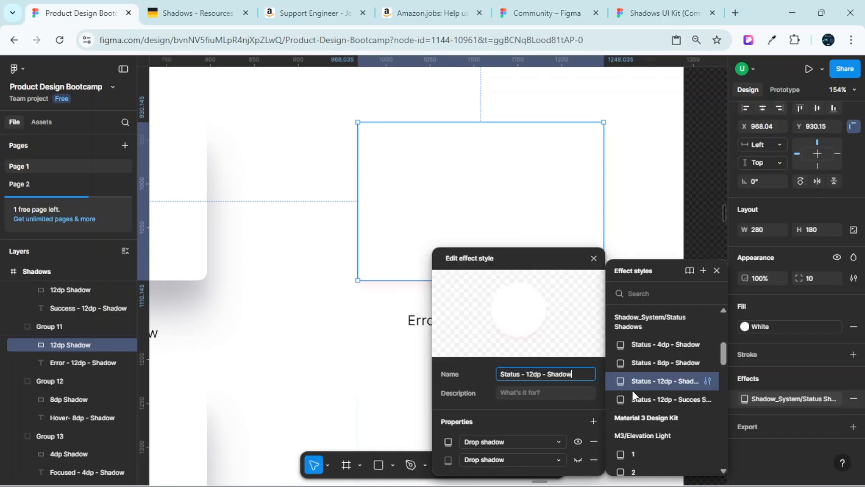
left_click(593, 257)
left_click(717, 270)
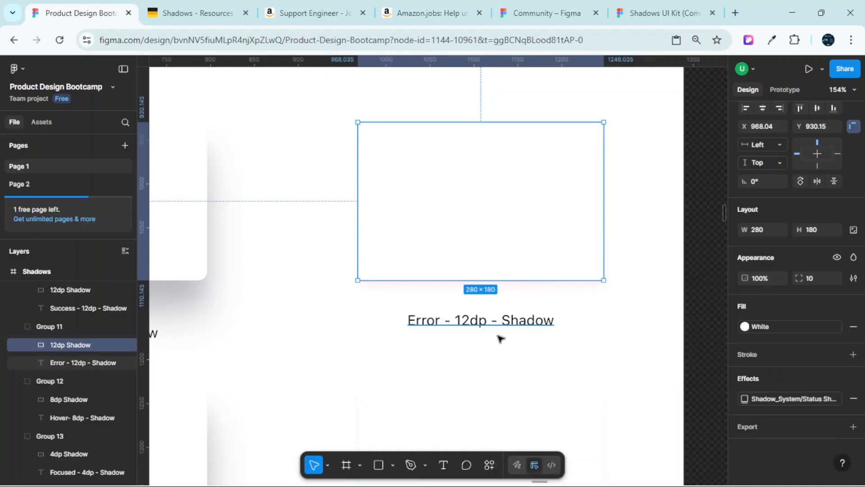
- Rename the effect style applied to the Error 12dp rectangle as Status - 12dp - Error_Shadow
scroll(471, 326, "up", 2)
scroll(577, 298, "down", 5)
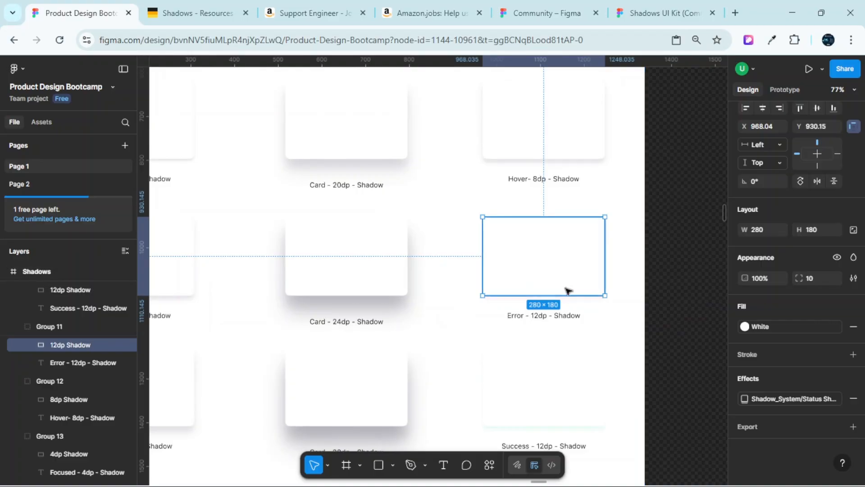
scroll(585, 324, "up", 2)
left_click(591, 344)
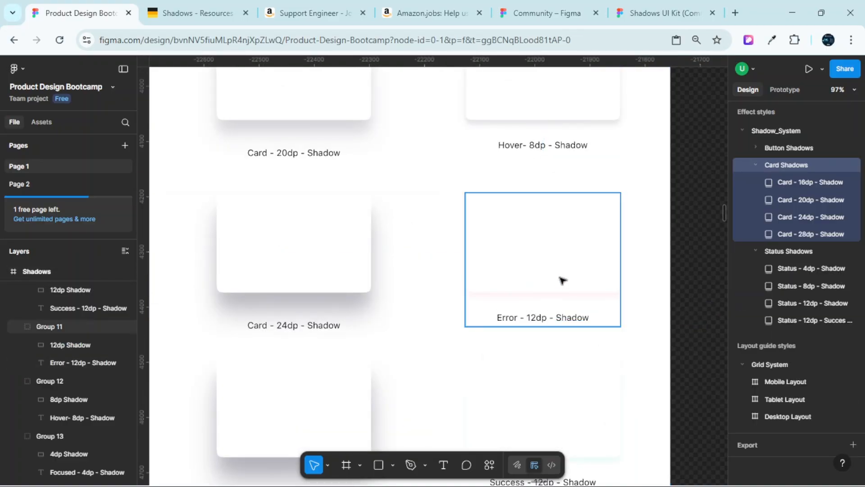
scroll(617, 270, "right", 1)
scroll(617, 269, "right", 1)
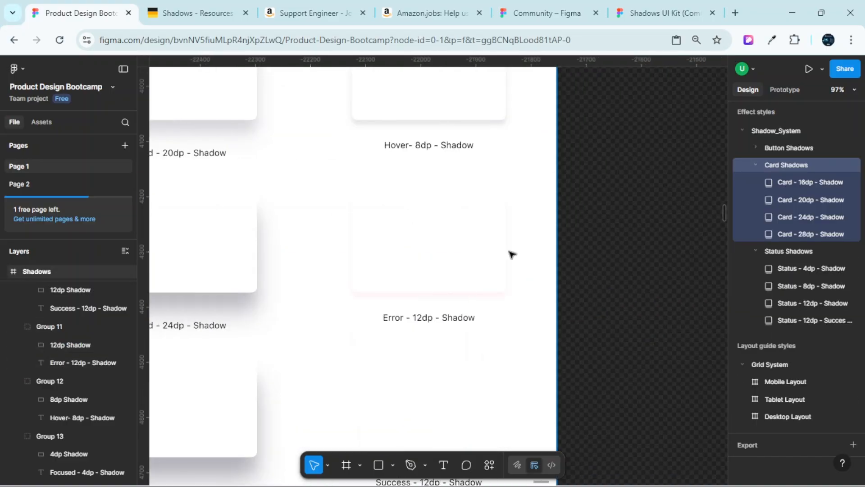
left_click(468, 259)
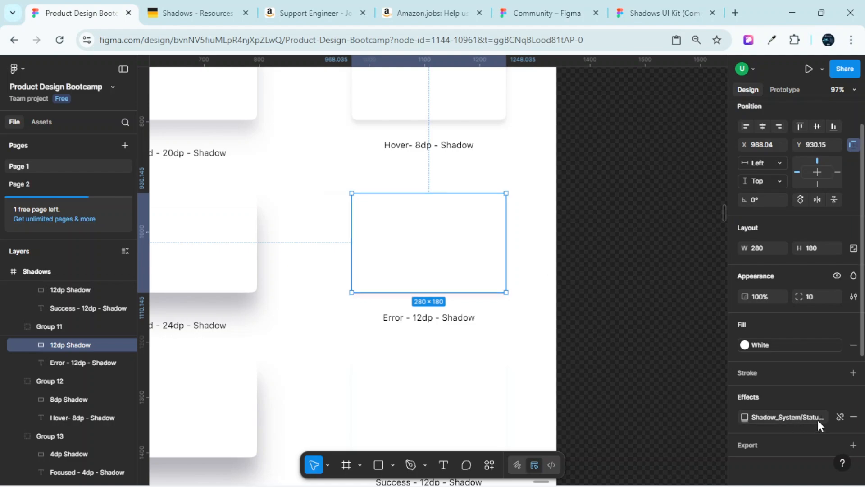
left_click(745, 417)
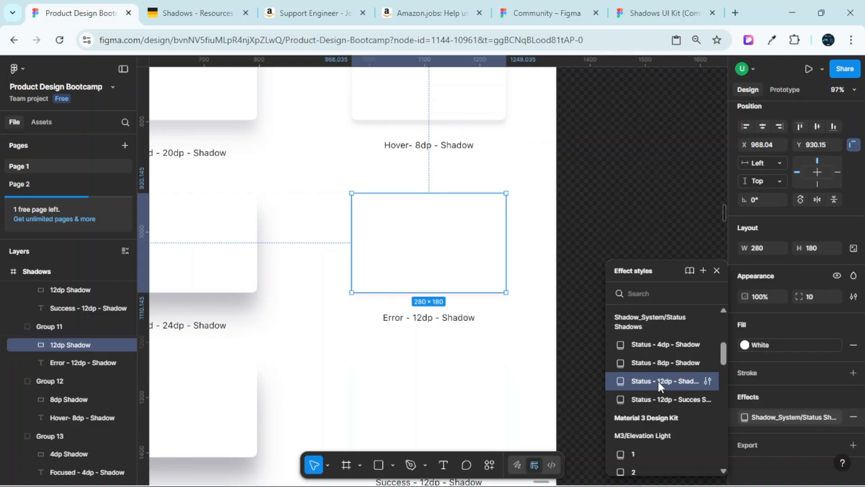
left_click(705, 383)
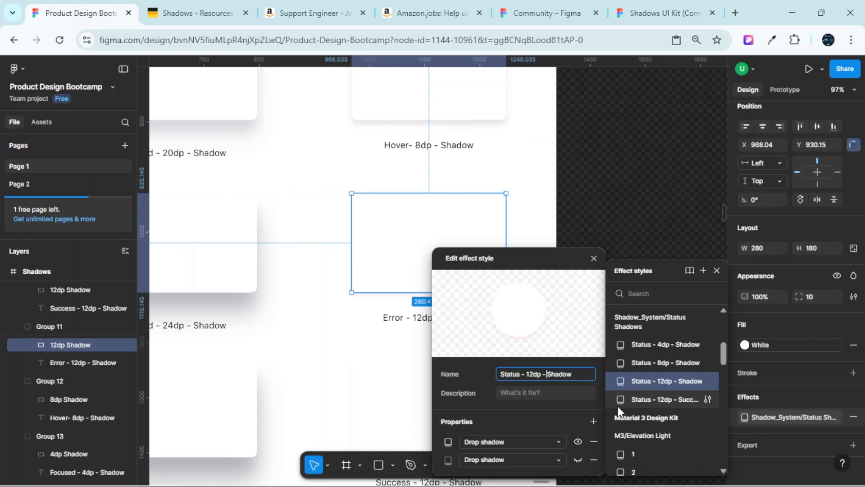
type("Error")
key("BackSpace")
type("_")
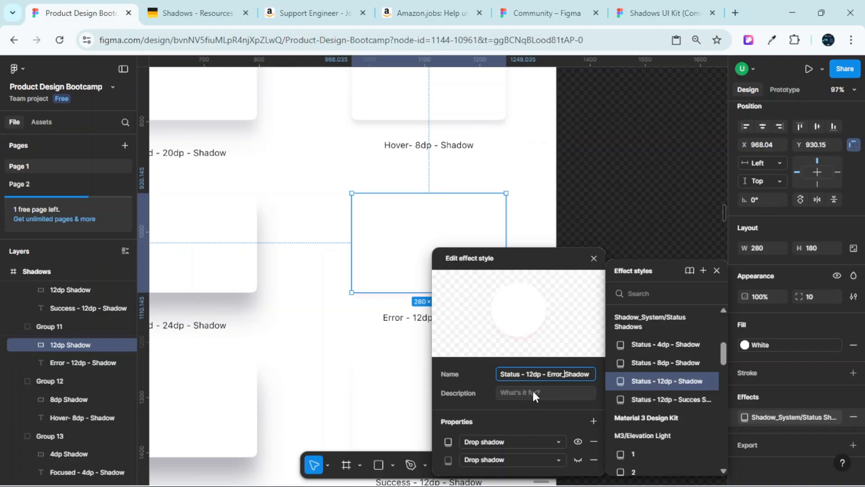
key("Return")
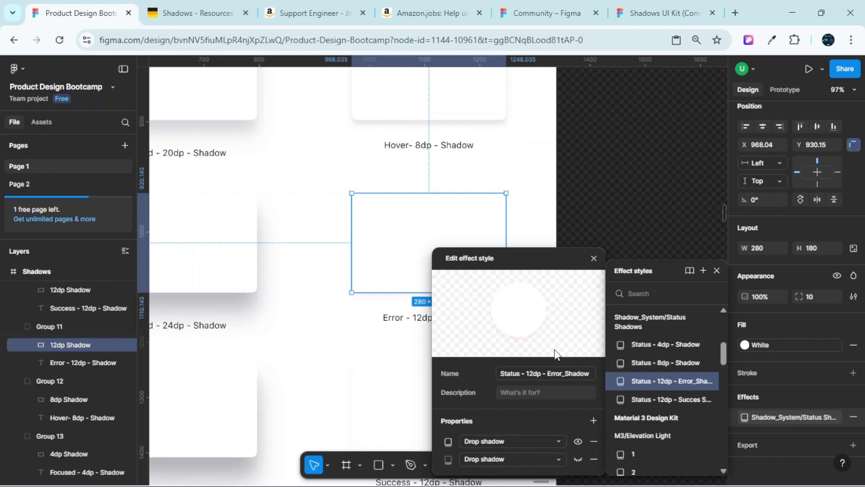
left_click(594, 258)
- Deselect everything and review the page's text, color, effect and layout guide styles, collapsing the Grid System folder
scroll(531, 299, "down", 10)
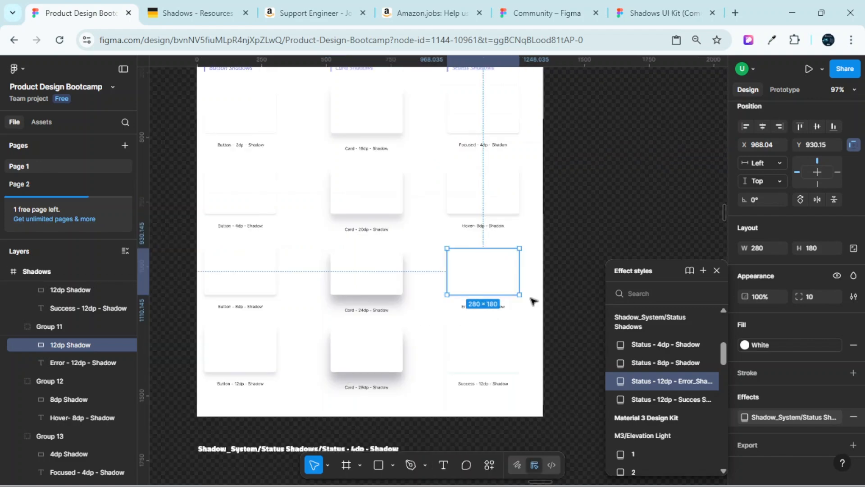
left_click(540, 217)
scroll(630, 282, "right", 5)
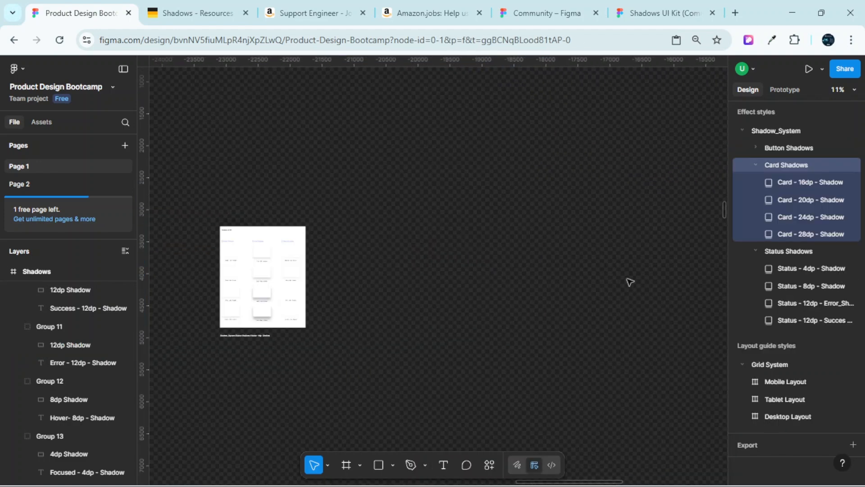
scroll(630, 281, "up", 10)
scroll(856, 304, "up", 5)
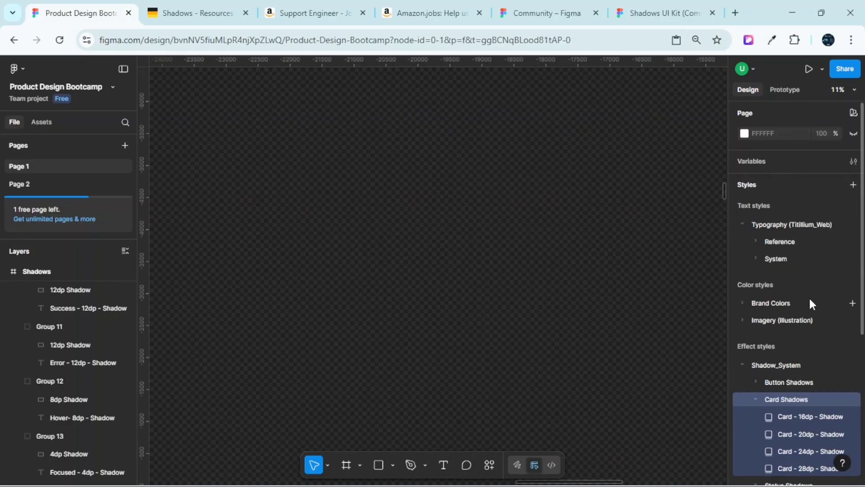
scroll(761, 322, "down", 5)
scroll(761, 322, "up", 5)
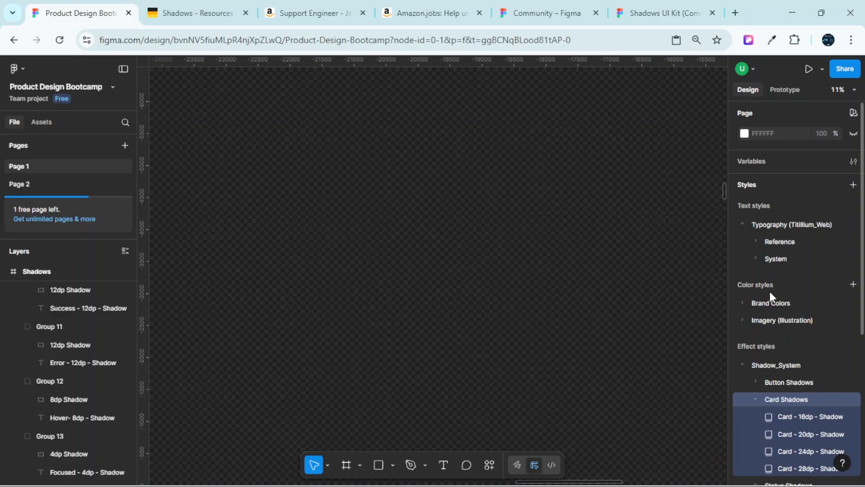
scroll(771, 348, "down", 4)
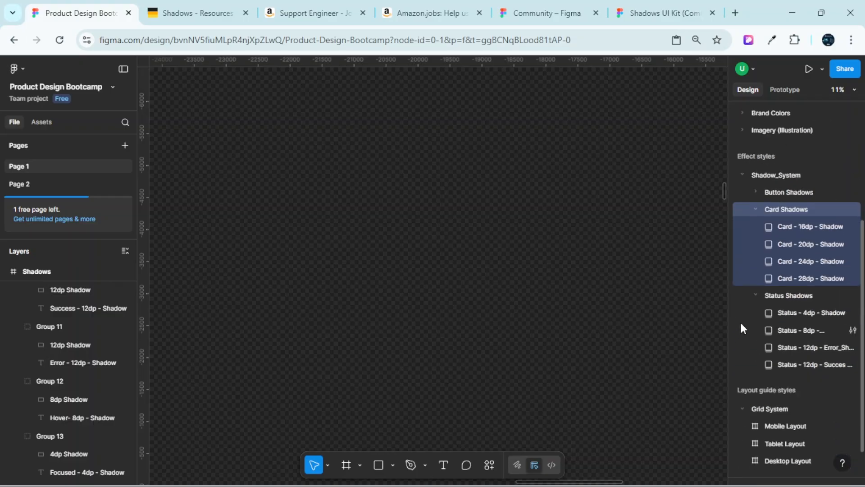
left_click(743, 407)
scroll(783, 375, "up", 2)
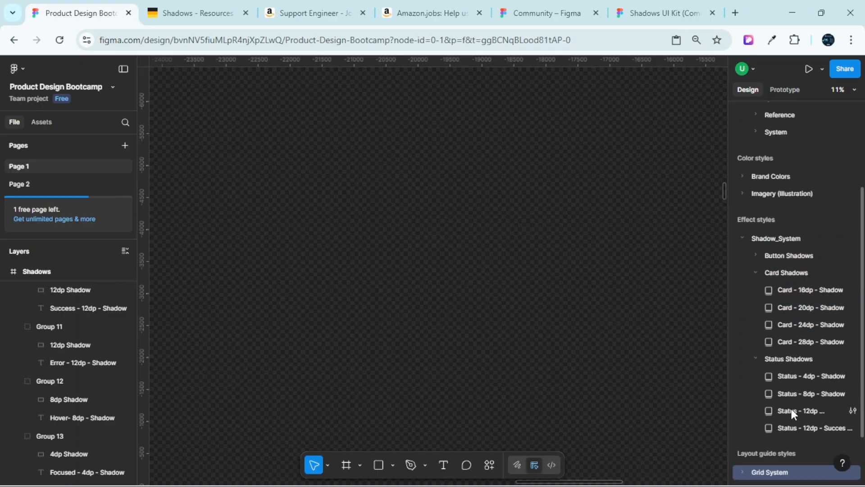
scroll(796, 428, "up", 4)
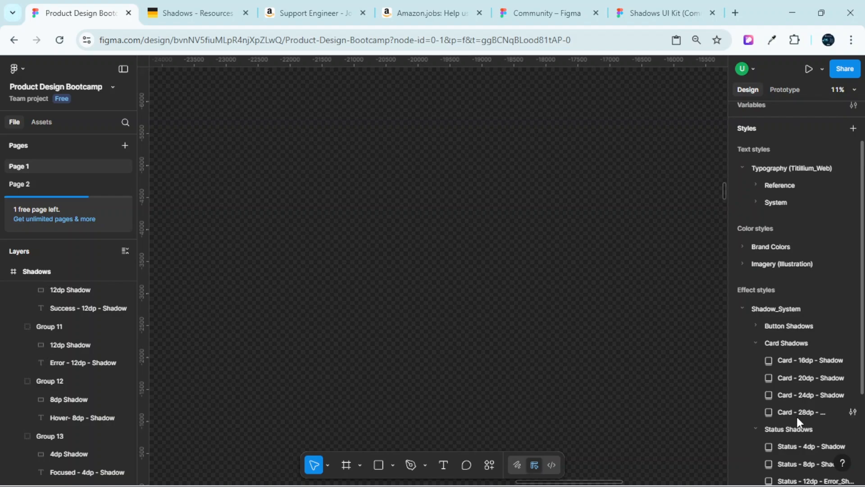
- Review the effect styles and collapse the Card Shadows and Status Shadows folders in Shadow_System
scroll(791, 407, "down", 4)
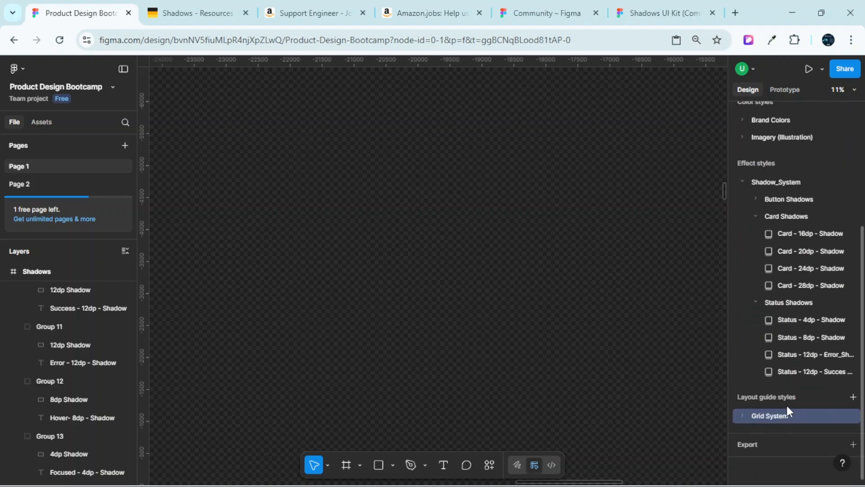
scroll(753, 299, "up", 2)
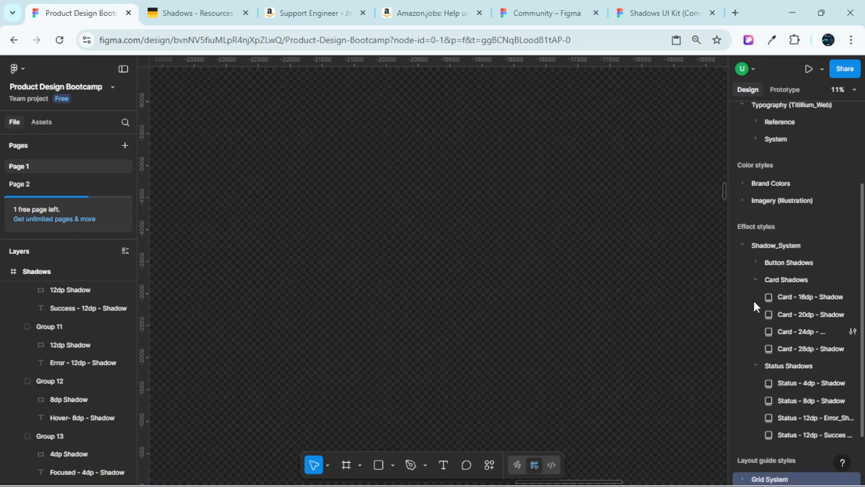
left_click(744, 242)
left_click(744, 242)
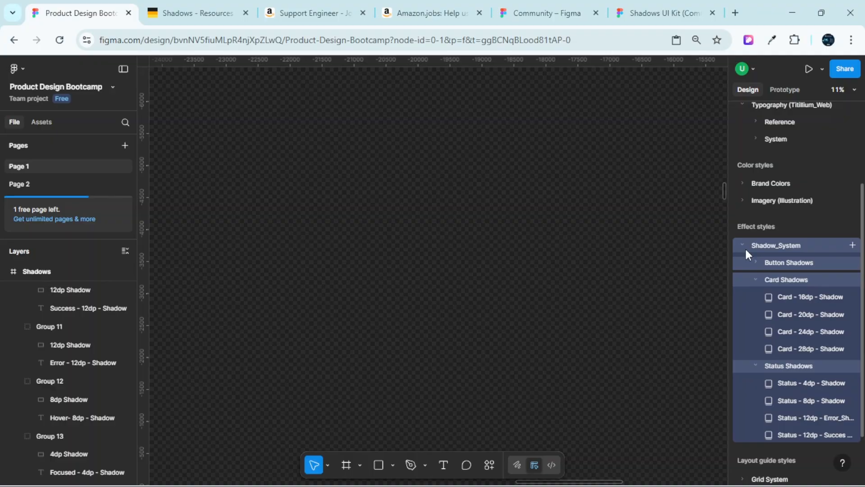
left_click(756, 282)
left_click(754, 295)
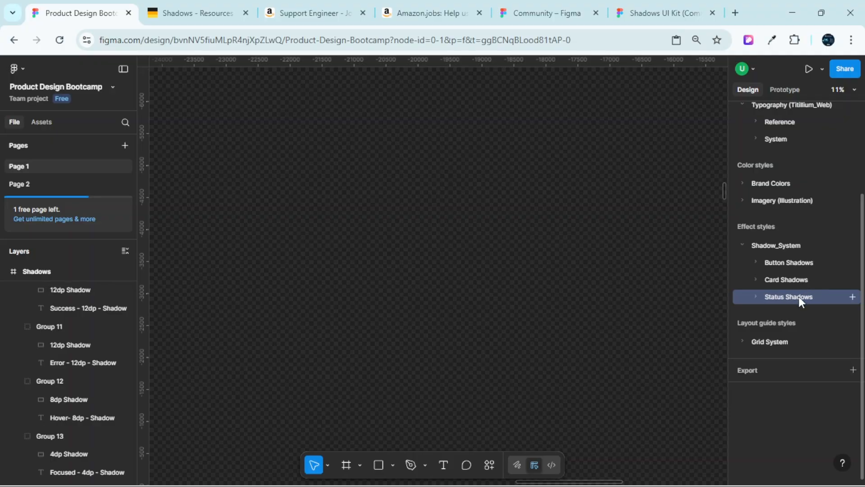
- Examine the styles inside the Button Shadows and Card Shadows folders, leaving all Shadow_System subfolders collapsed
left_click(752, 261)
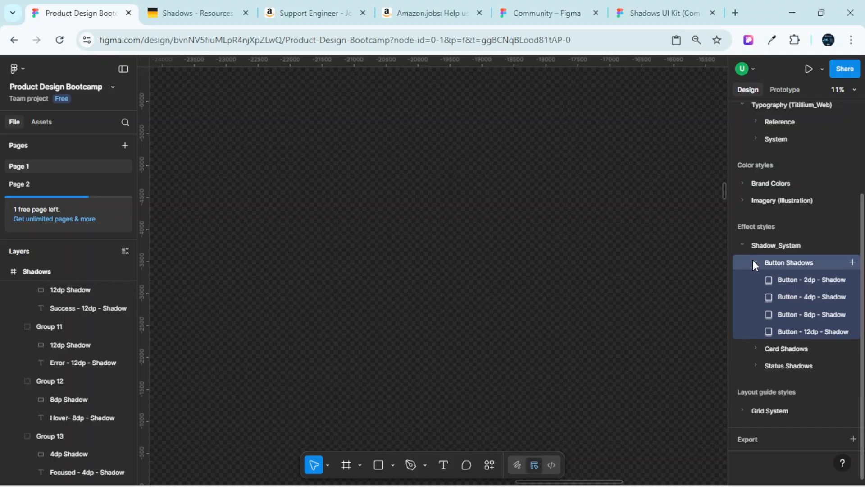
left_click(752, 260)
left_click(760, 281)
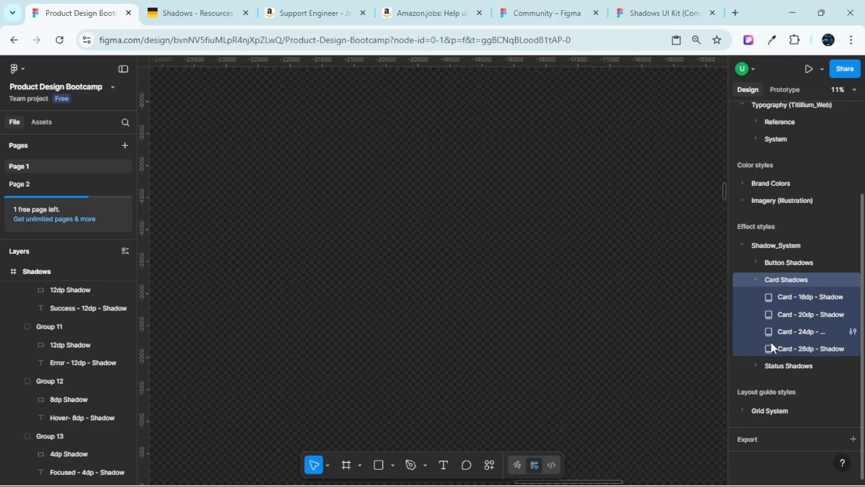
left_click(753, 278)
left_click(756, 295)
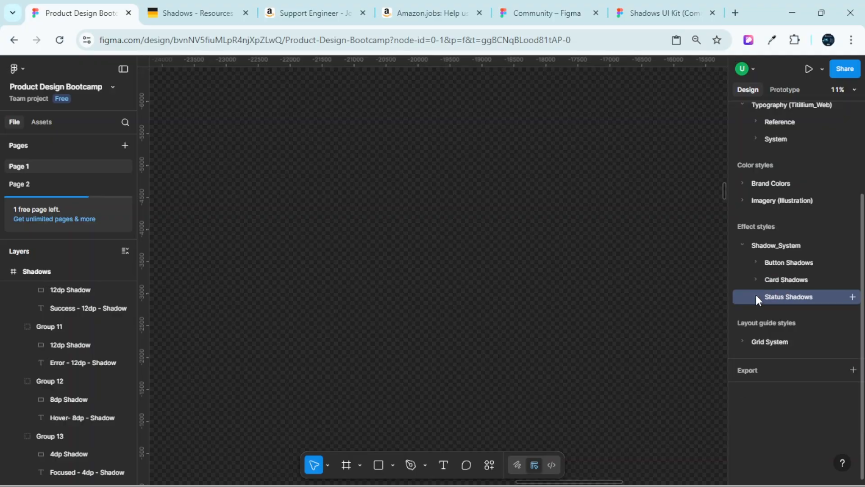
left_click(759, 299)
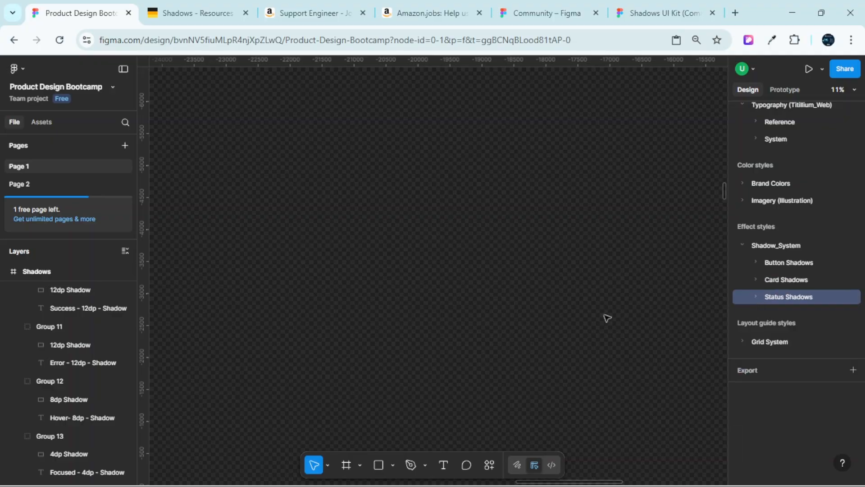
- Try deleting the whole Shadows frame from the canvas
scroll(533, 326, "down", 5)
scroll(514, 326, "down", 10)
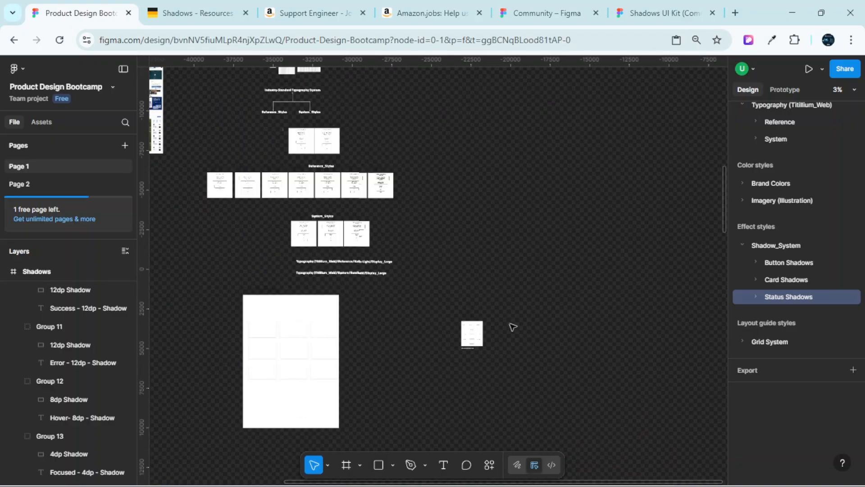
scroll(484, 293, "left", 3)
left_click(590, 164)
scroll(589, 163, "up", 3)
scroll(589, 163, "up", 5)
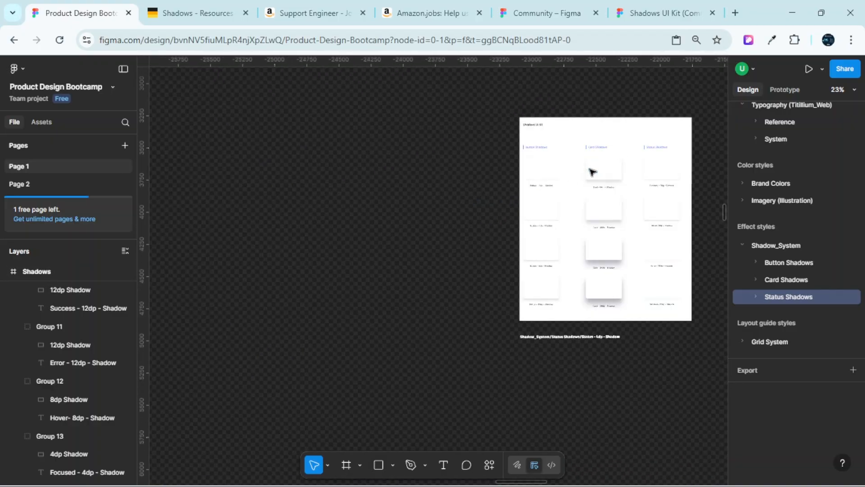
scroll(496, 141, "right", 3)
left_click(446, 122)
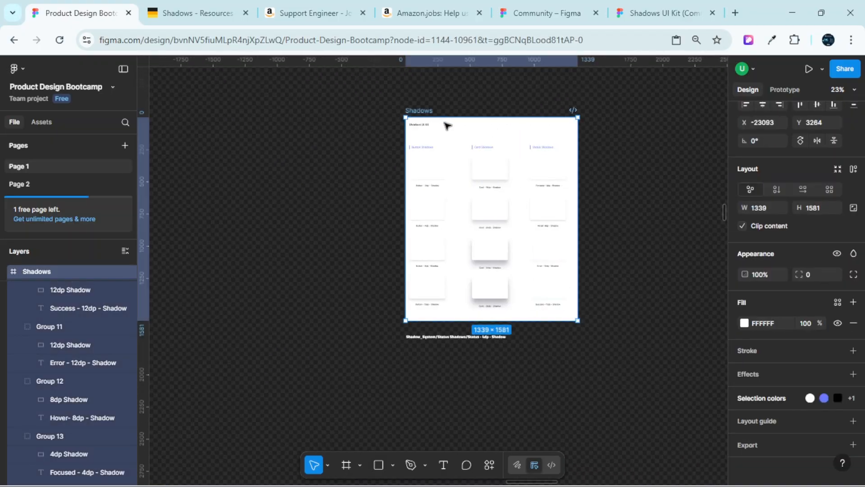
key("Delete")
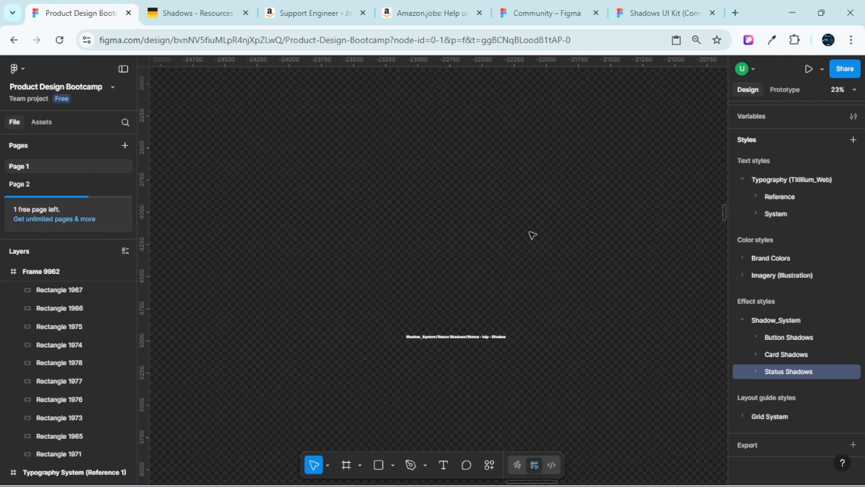
- Check the page's saved style folders and undo the deletion of the Shadows frame
scroll(532, 234, "up", 2)
scroll(474, 245, "up", 3)
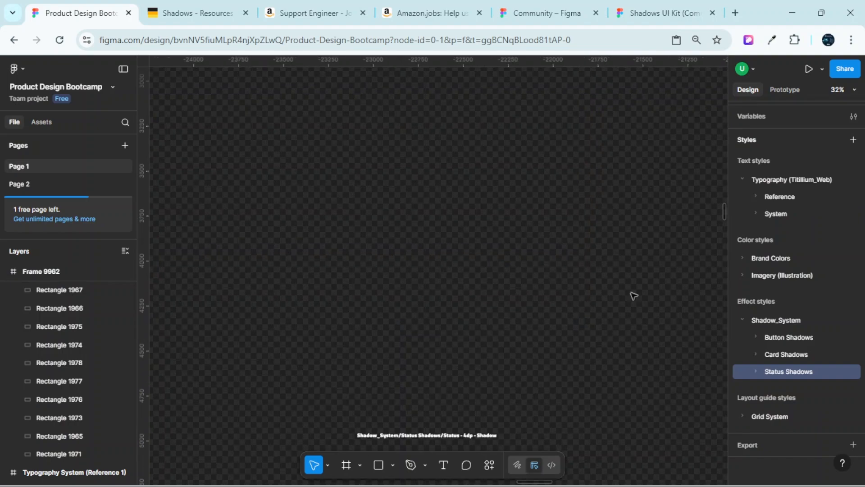
scroll(761, 202, "up", 2)
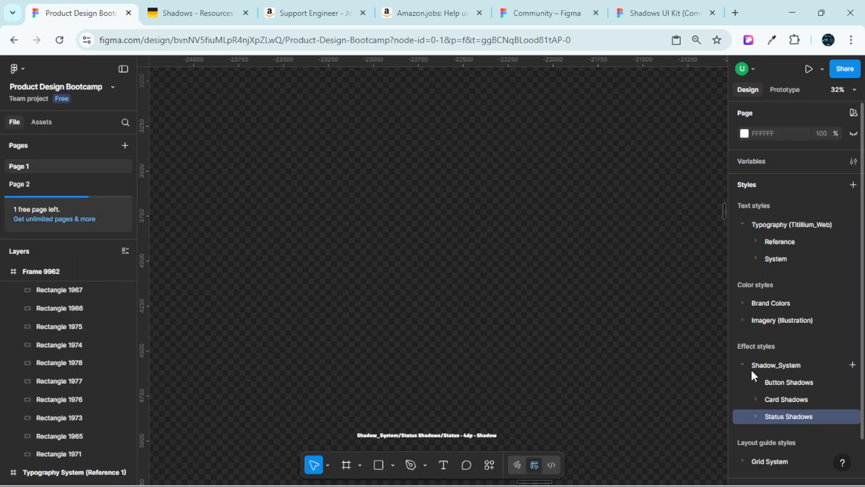
scroll(753, 351, "down", 2)
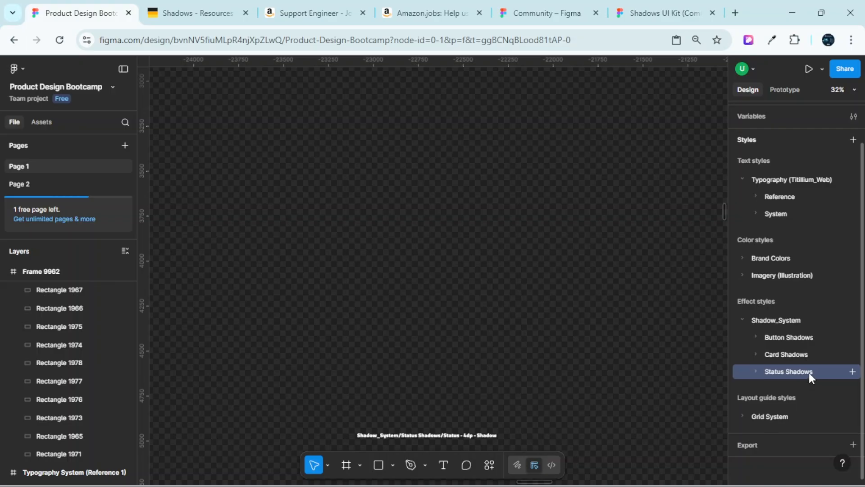
key("ctrl+z")
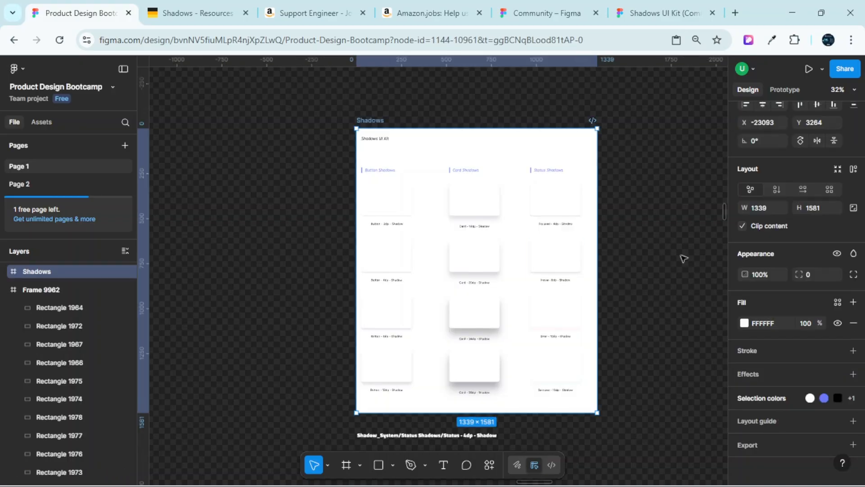
- Add a text layer reading Filled Button in the empty canvas area below the Shadows frame
scroll(552, 245, "up", 3)
scroll(520, 276, "down", 5)
scroll(521, 279, "down", 9)
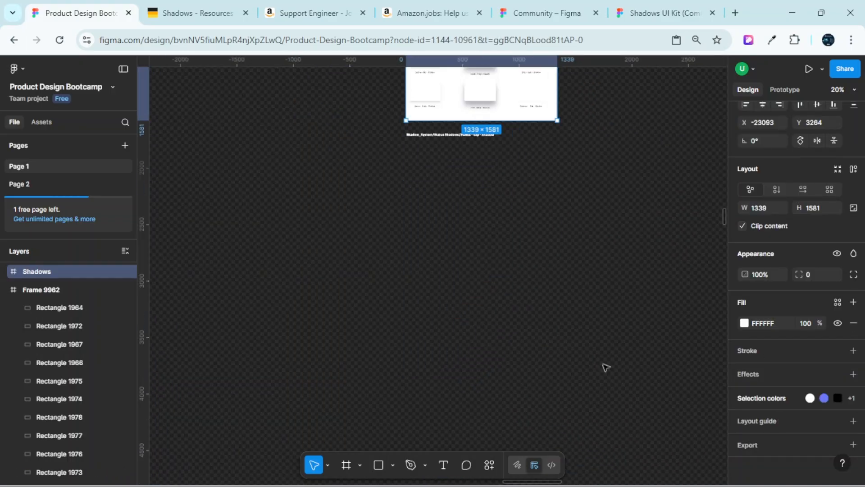
left_click(554, 283)
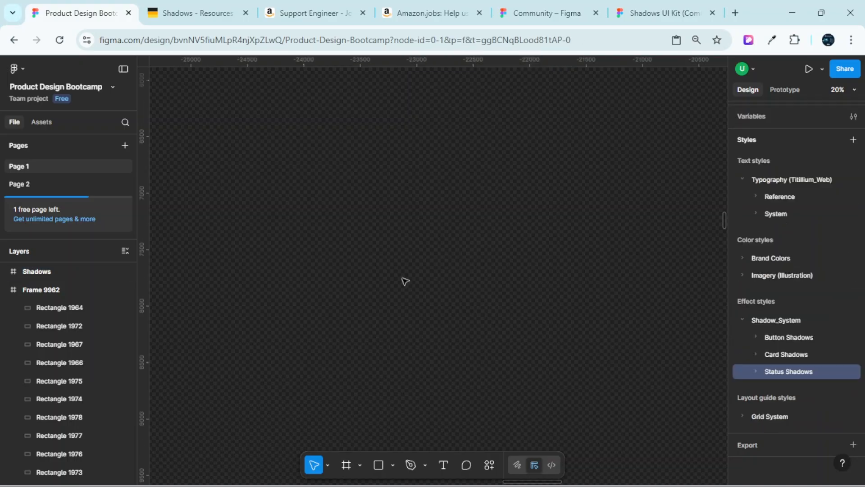
scroll(414, 293, "up", 4)
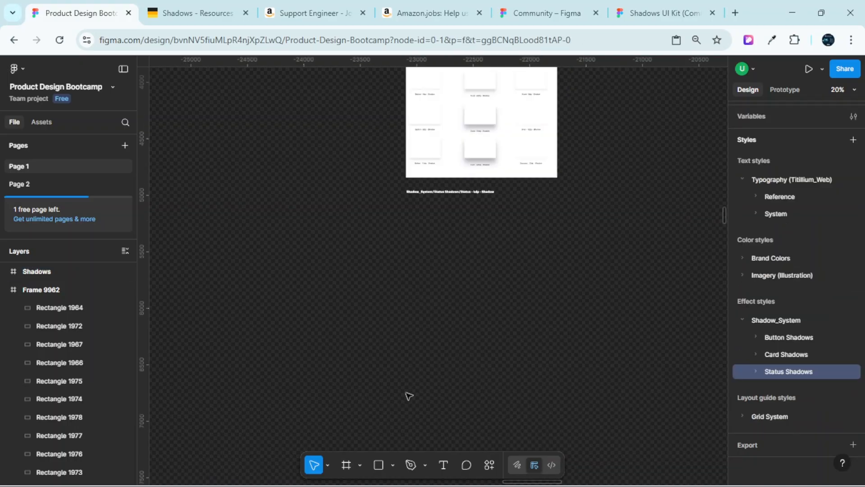
scroll(463, 354, "down", 3)
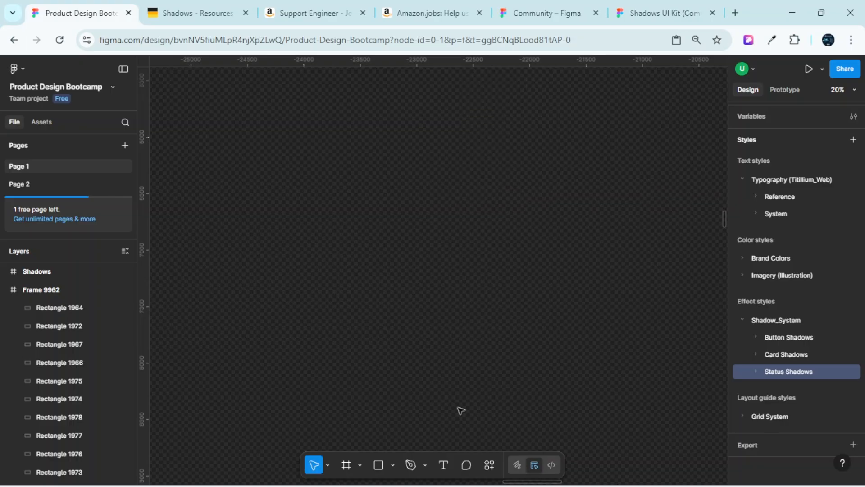
scroll(428, 311, "up", 3)
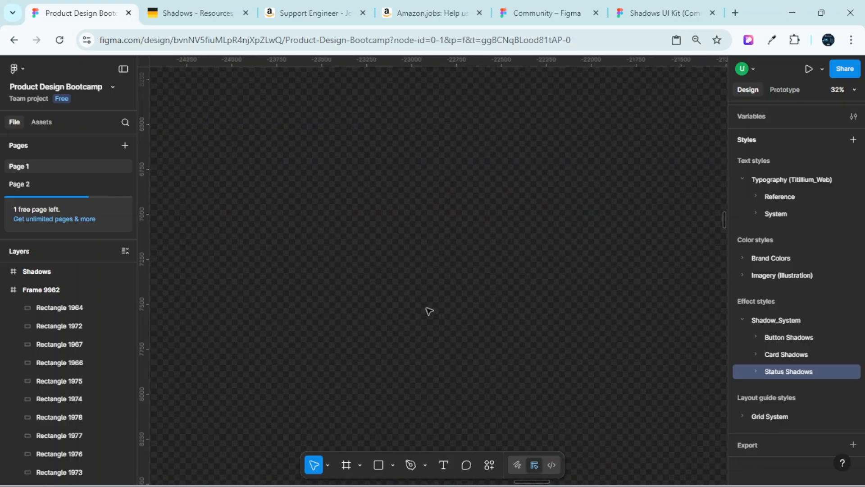
left_click(444, 464)
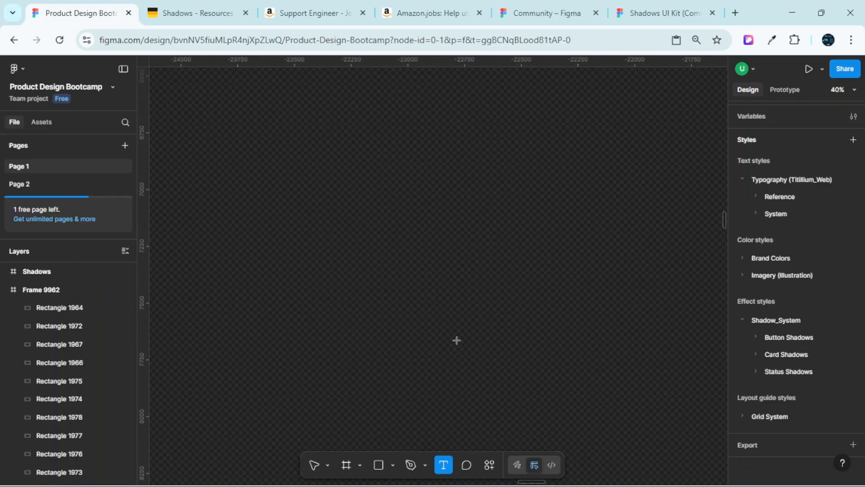
left_click(431, 223)
scroll(434, 224, "up", 5)
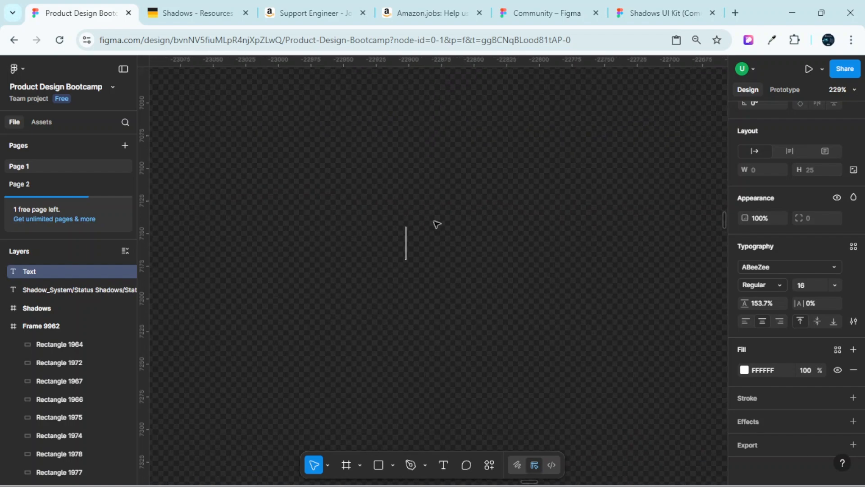
type("Fill")
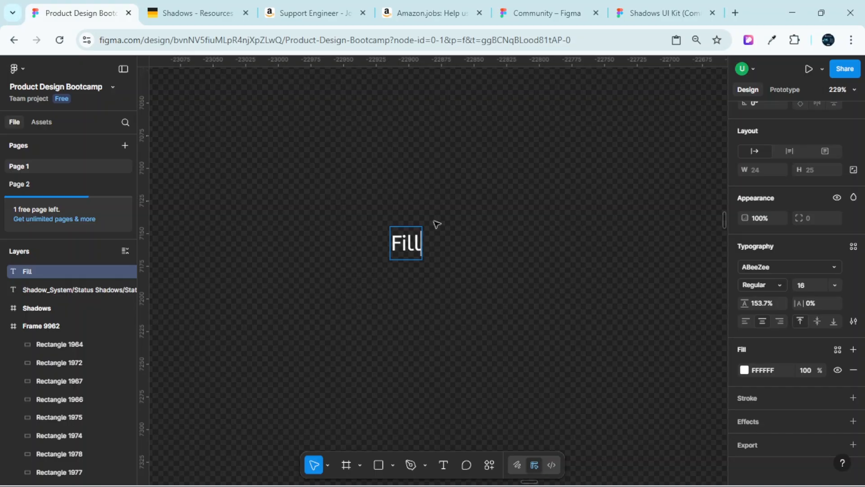
type("ed")
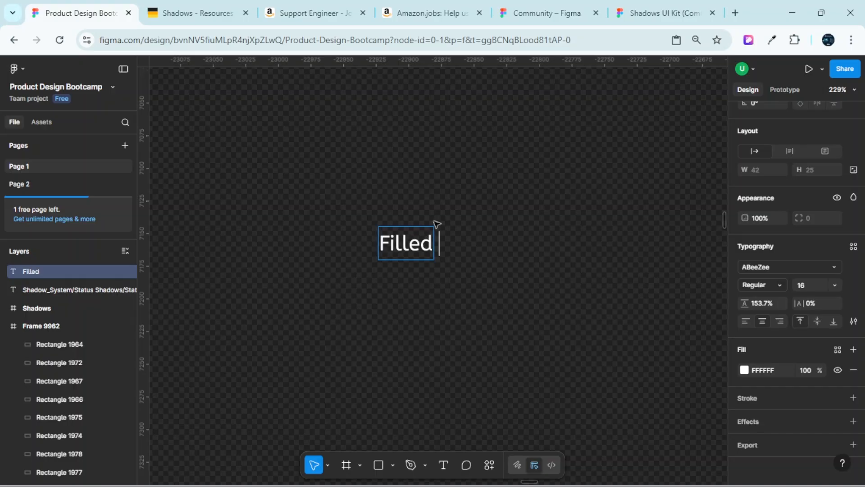
type(" Button")
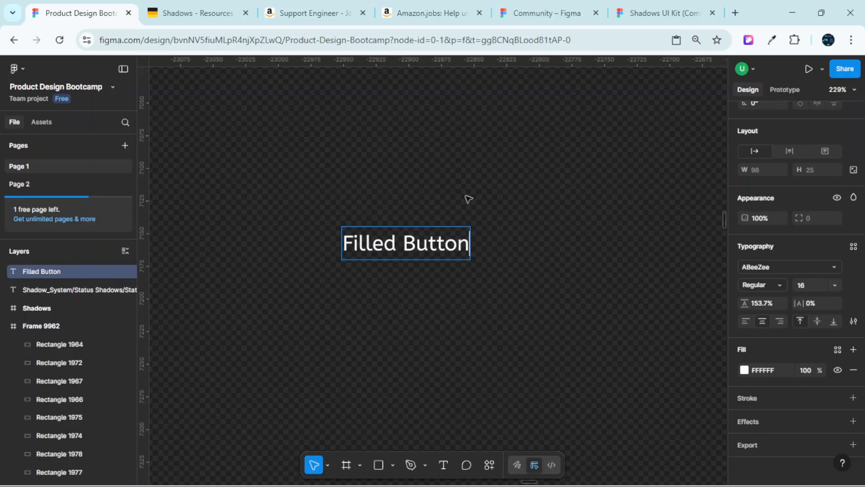
key("Escape")
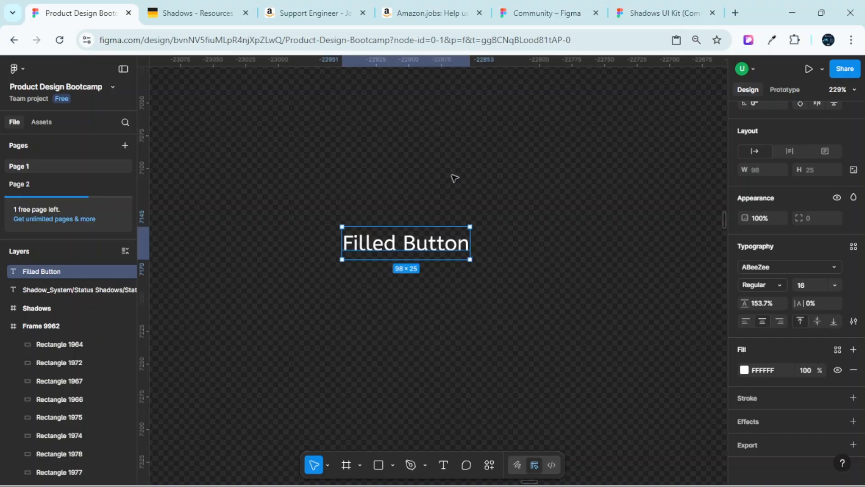
- Wrap the Filled Button text in an auto layout frame with horizontal and vertical padding of 12
key("shift+a")
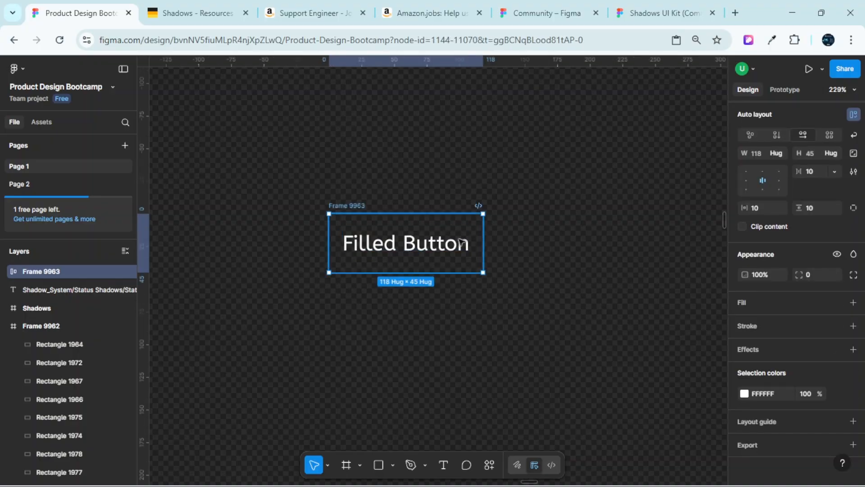
left_click_drag(456, 240, 525, 231)
scroll(760, 244, "up", 2)
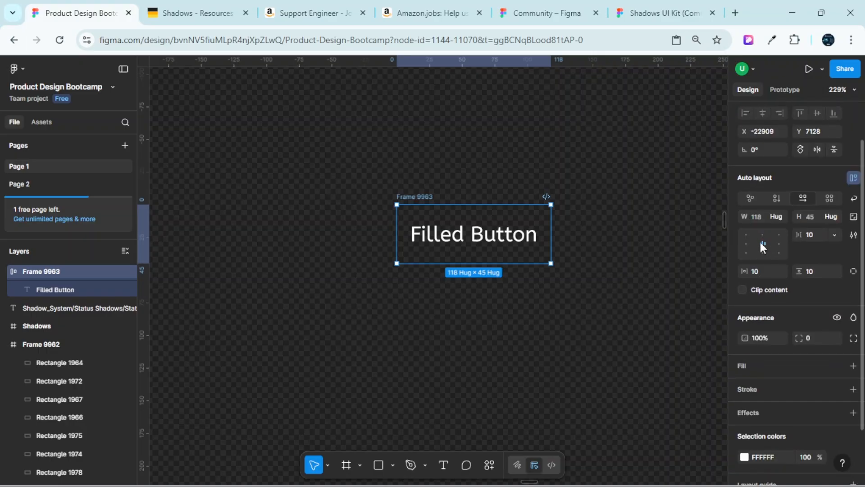
left_click(754, 273)
type("12")
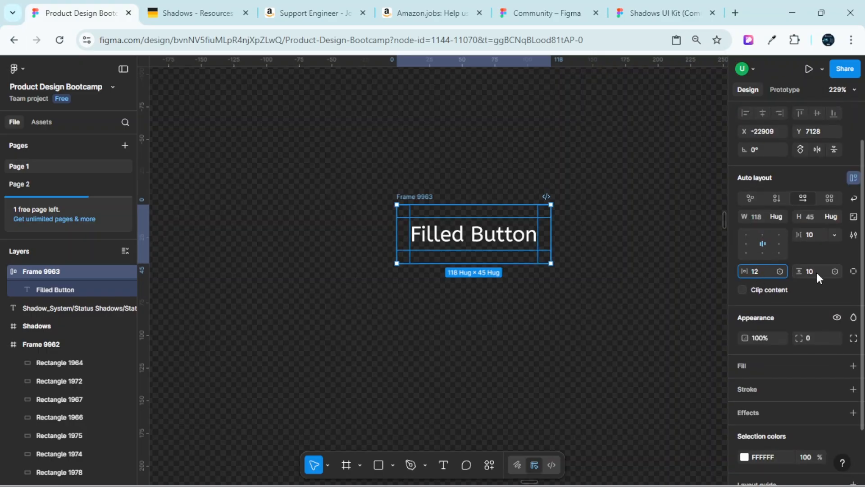
left_click(816, 270)
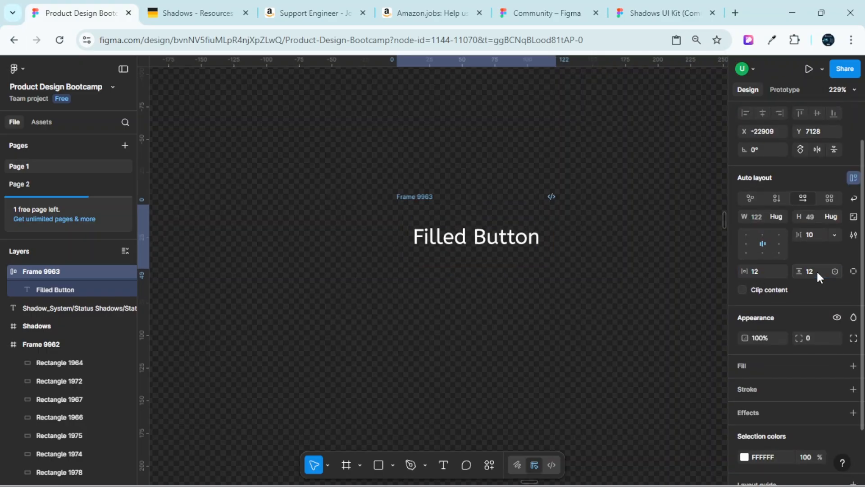
key("Return")
- Add a white FFFFFF fill to the auto layout frame around the Filled Button text
scroll(438, 164, "up", 2)
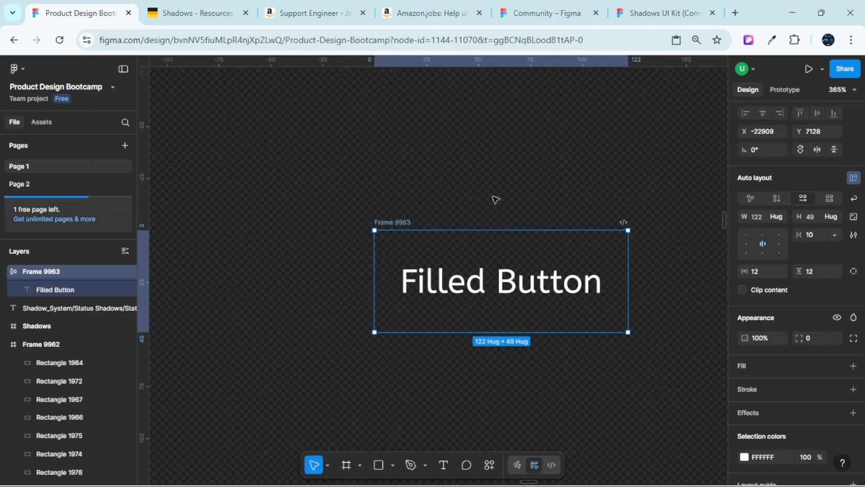
scroll(494, 200, "down", 2)
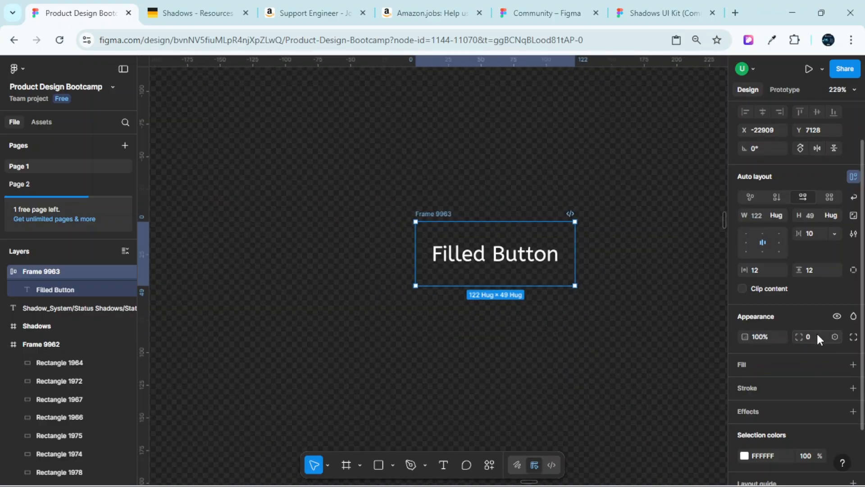
scroll(817, 338, "down", 2)
left_click(853, 303)
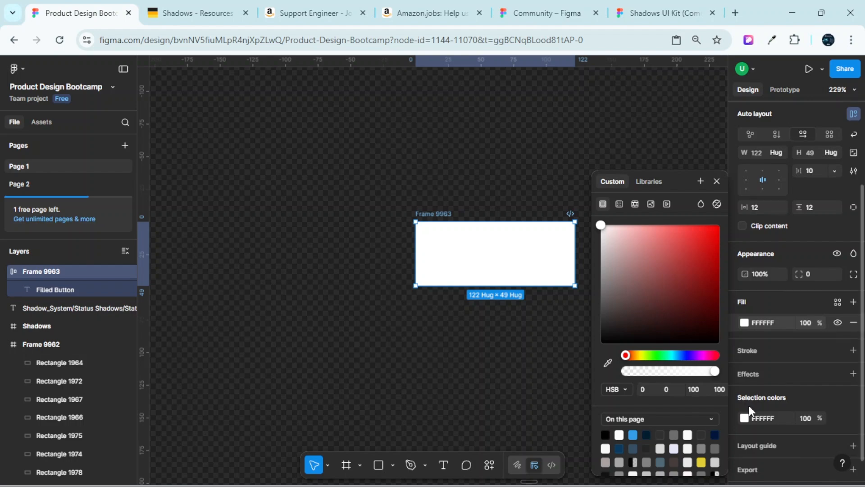
scroll(746, 412, "down", 1)
- Set the fill of the Filled Button text inside the auto layout frame to black 000000
double_click(482, 253)
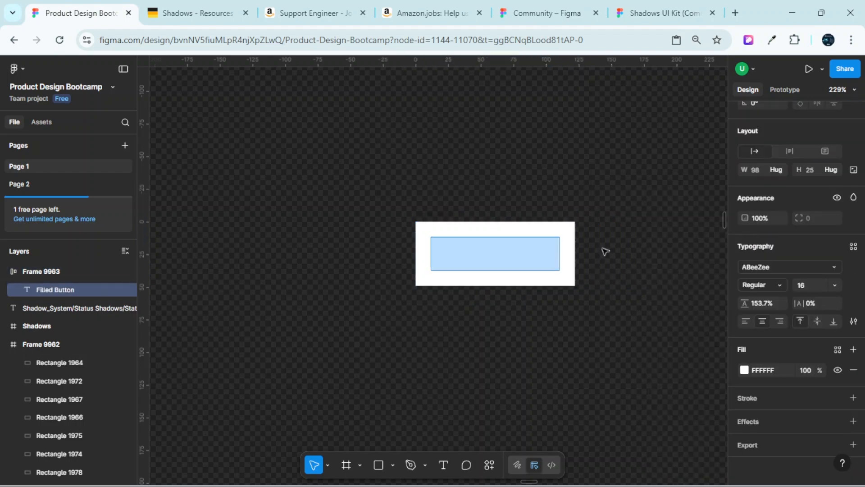
left_click(744, 370)
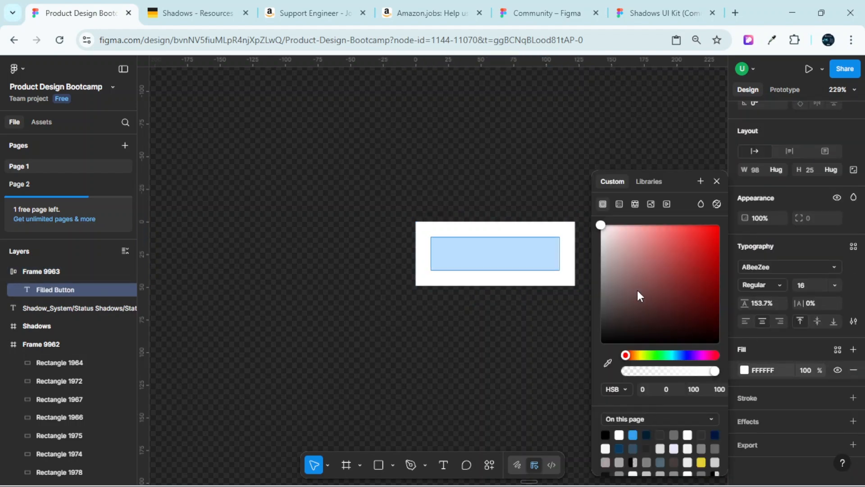
left_click_drag(637, 294, 582, 397)
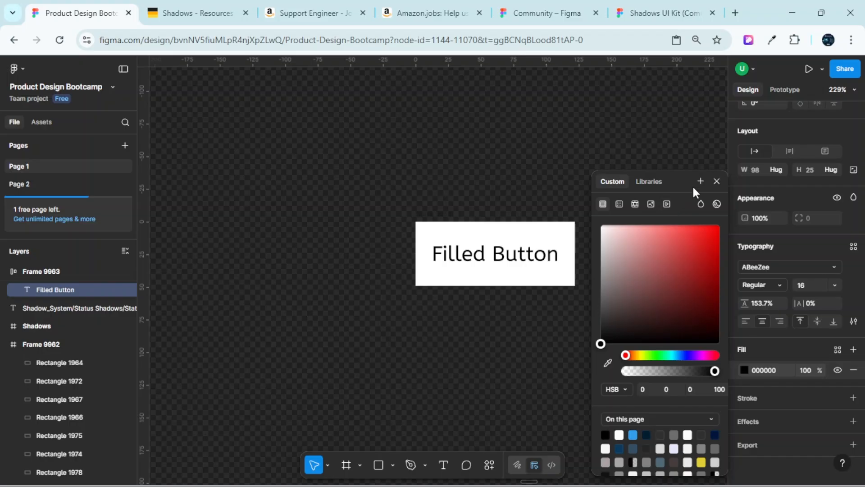
left_click(717, 181)
scroll(528, 180, "down", 2)
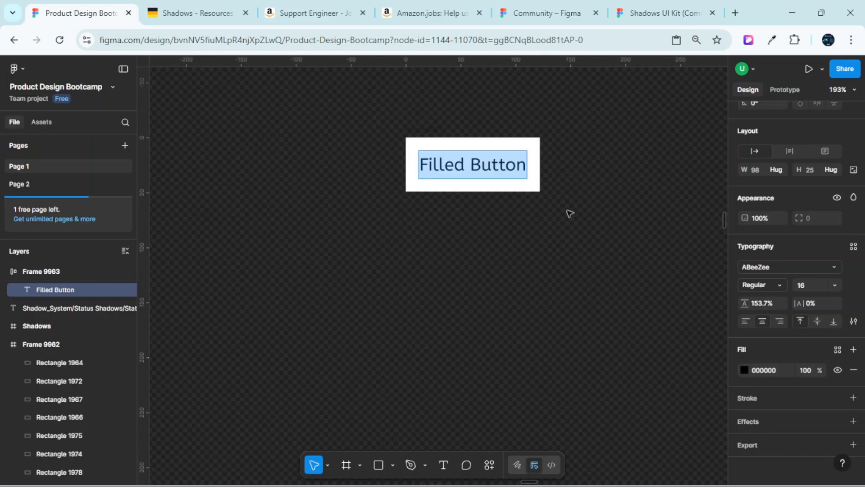
- Widen the Filled Button auto layout frame to a width of 178
left_click(579, 175)
scroll(559, 155, "up", 4)
left_click(504, 133)
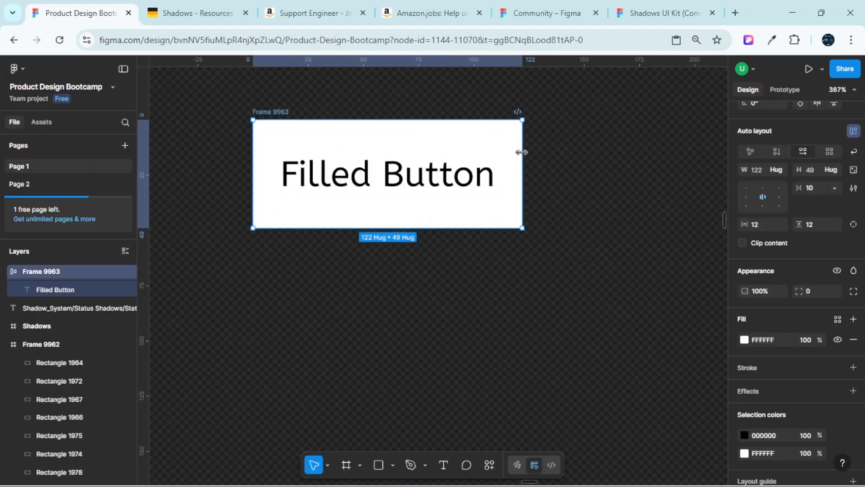
left_click_drag(521, 153, 646, 153)
scroll(540, 152, "down", 3)
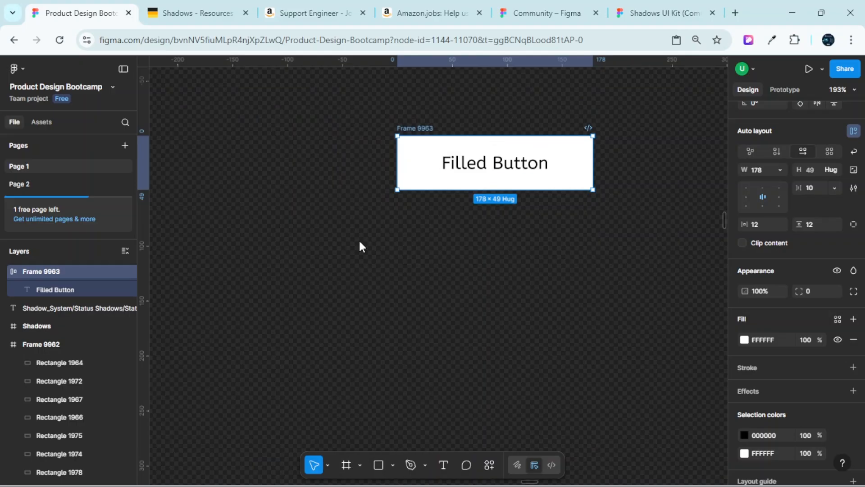
- Draw a new frame about 291 × 182 in the empty canvas area below the Filled Button
left_click_drag(346, 242, 693, 423)
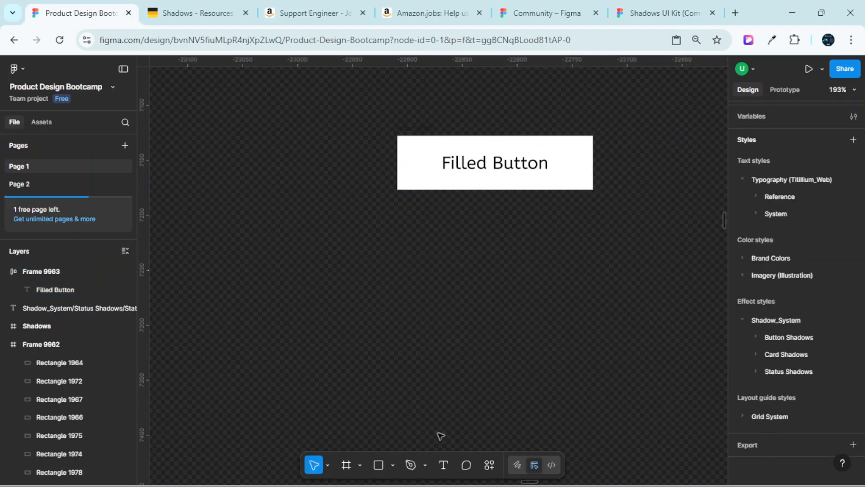
key("f")
left_click_drag(359, 256, 680, 456)
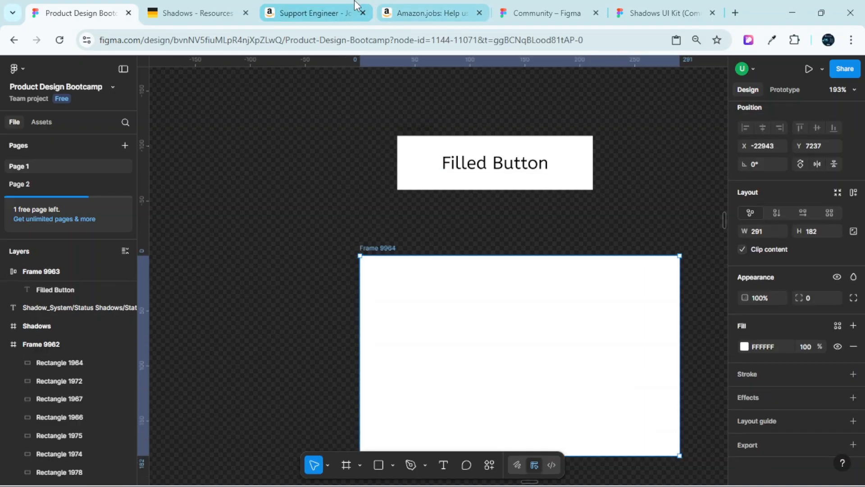
- Glance at the Amazon Support Engineer page, return to the design file and move the Filled Button into the new white frame
left_click(331, 6)
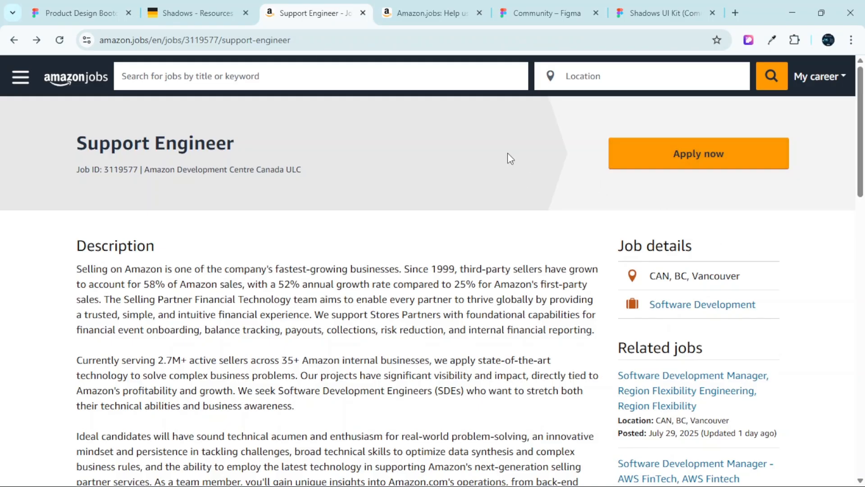
left_click(79, 10)
left_click_drag(432, 144, 454, 309)
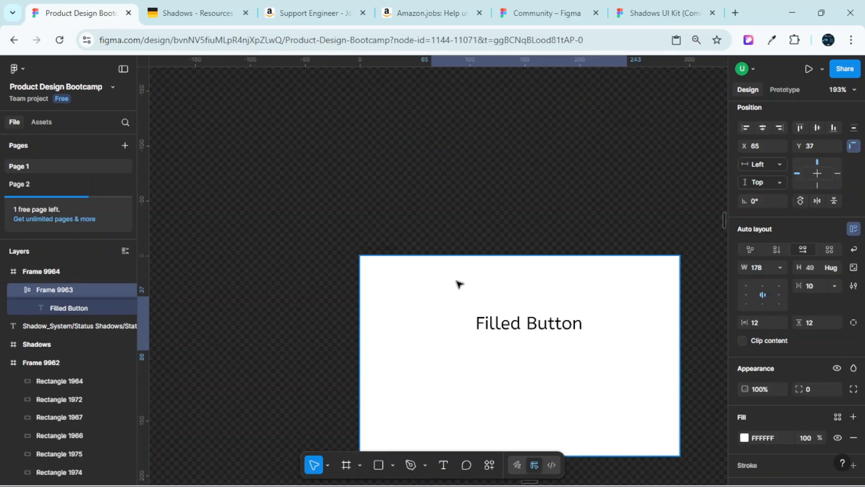
left_click(534, 204)
- Examine how the shadowless Filled Button stands out against the white frame behind it
scroll(610, 172, "down", 3)
scroll(620, 172, "up", 3)
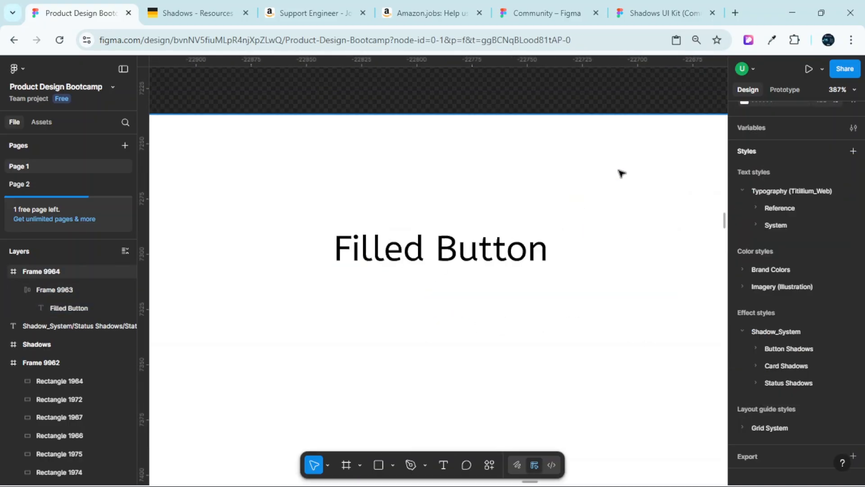
scroll(620, 176, "down", 2)
scroll(623, 171, "right", 2)
scroll(579, 161, "up", 2)
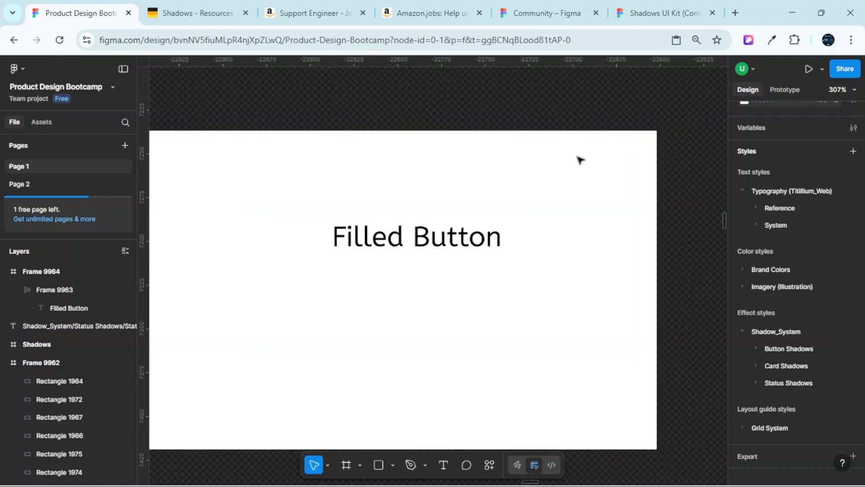
scroll(576, 160, "left", 3)
scroll(593, 165, "up", 2)
scroll(594, 165, "right", 2)
scroll(593, 166, "down", 2)
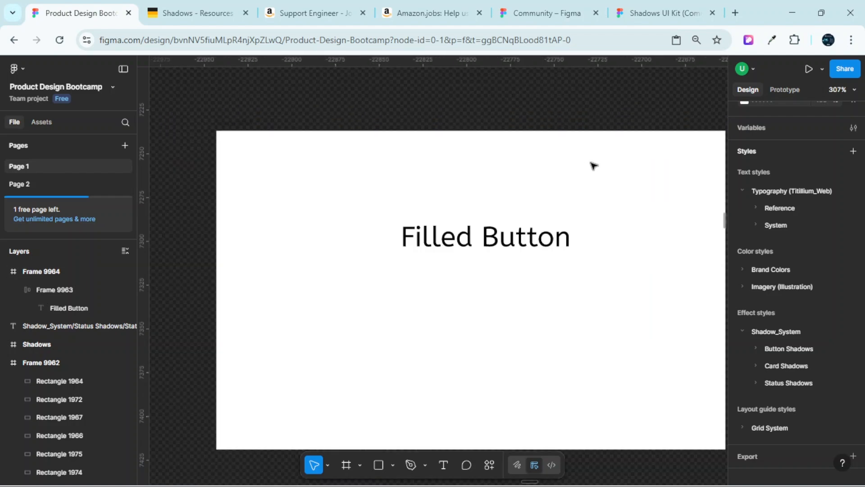
scroll(586, 171, "right", 2)
- Open the effect styles for the Filled Button frame and browse the Button, Card and Status shadow groups
left_click(536, 250)
scroll(796, 304, "down", 3)
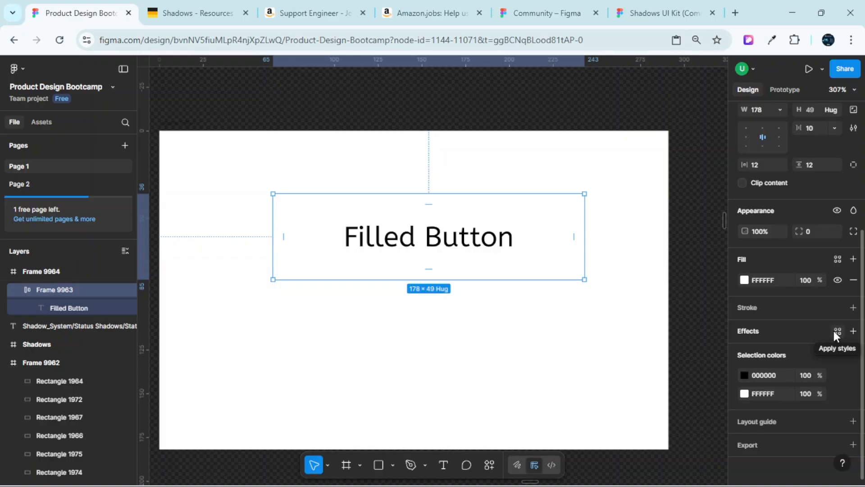
left_click(835, 332)
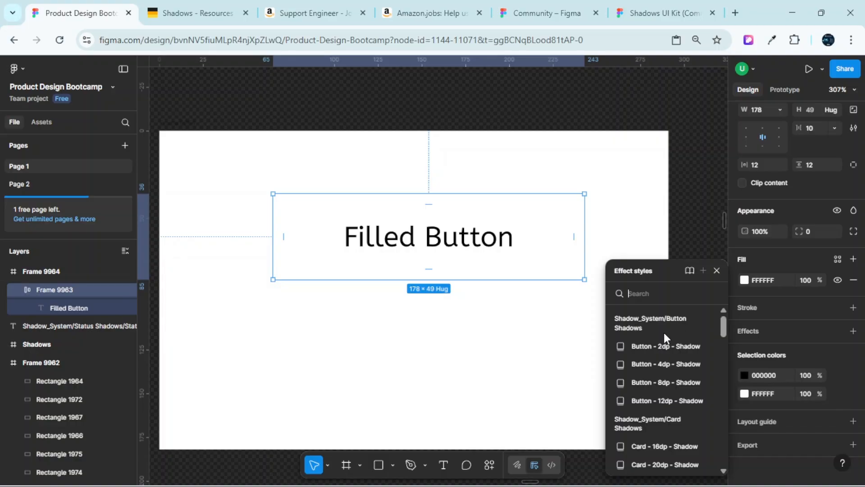
scroll(663, 360, "down", 2)
scroll(654, 383, "down", 2)
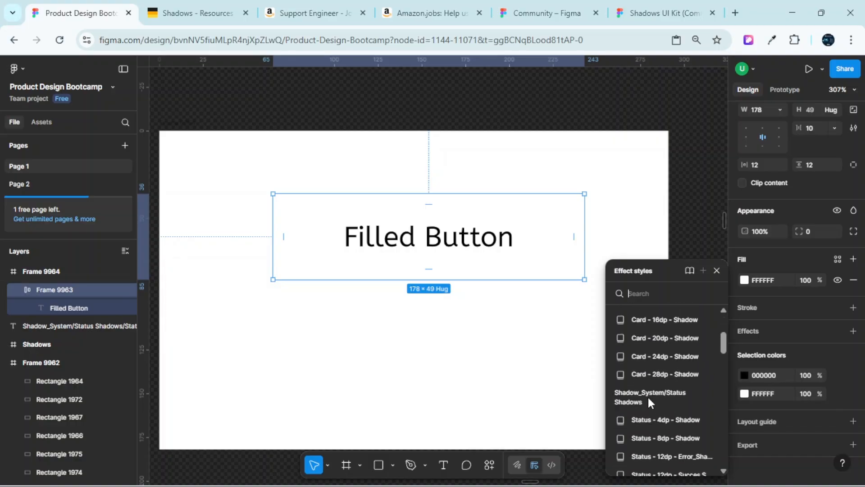
scroll(681, 387, "up", 3)
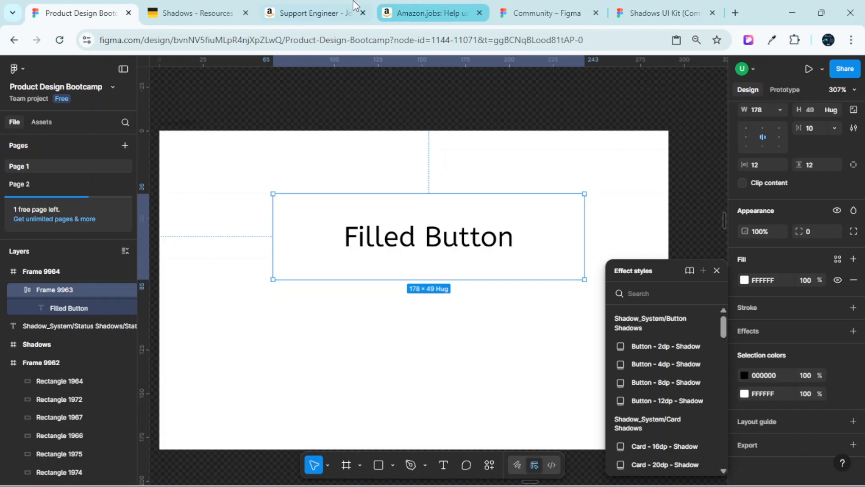
- Check the Apply now button on the Amazon page, then apply the Button - 2dp - Shadow style to the Filled Button frame
left_click(334, 7)
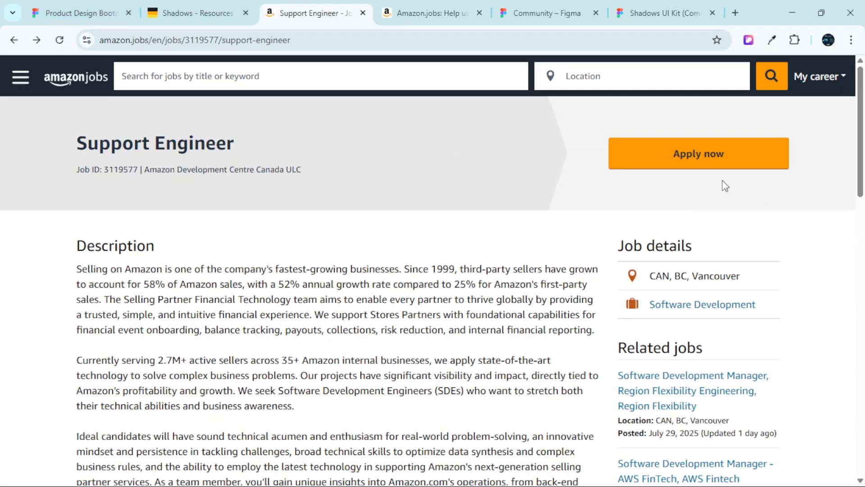
left_click(92, 6)
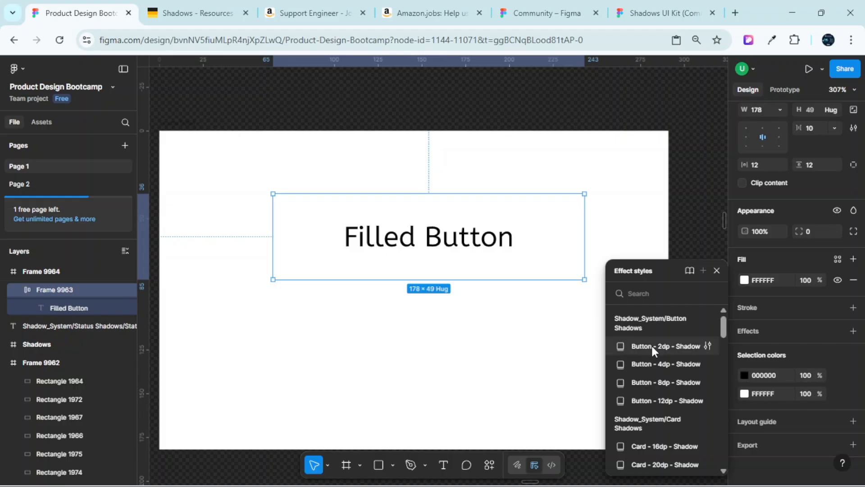
mouse_move(642, 347)
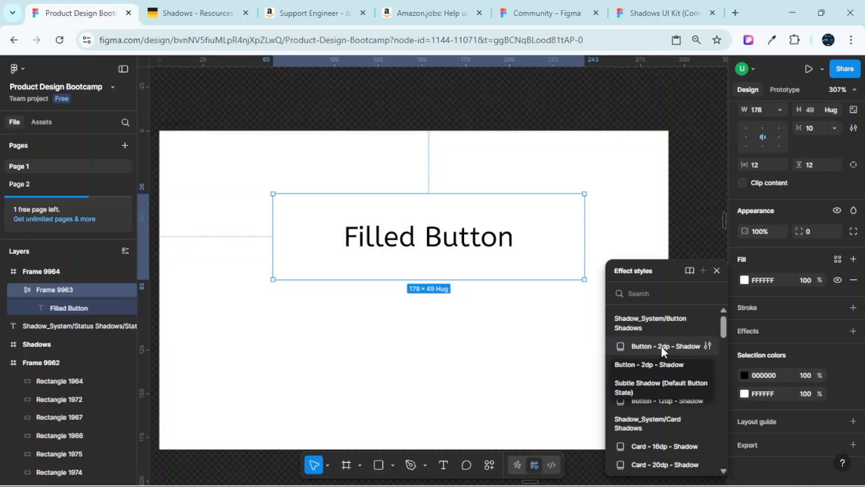
left_click(662, 347)
left_click(547, 350)
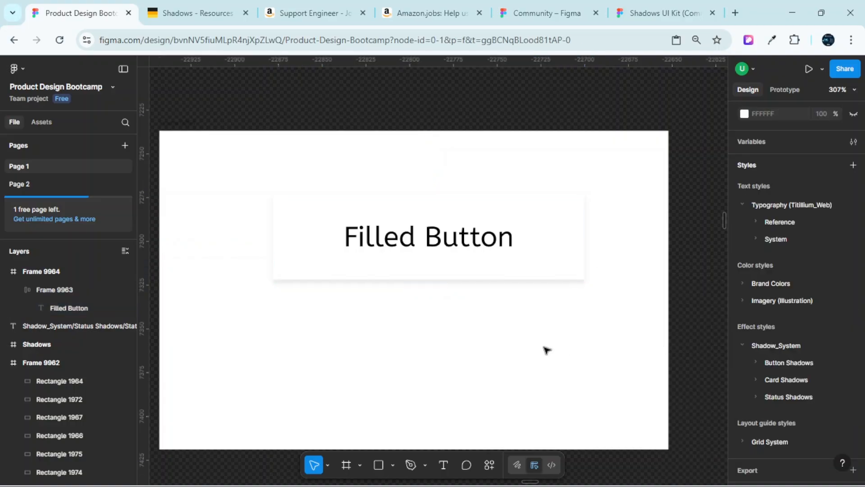
- Duplicate the Filled Button below the original inside the white frame and remove the shadow effect style from the copy
left_click(457, 374)
key("shift+2")
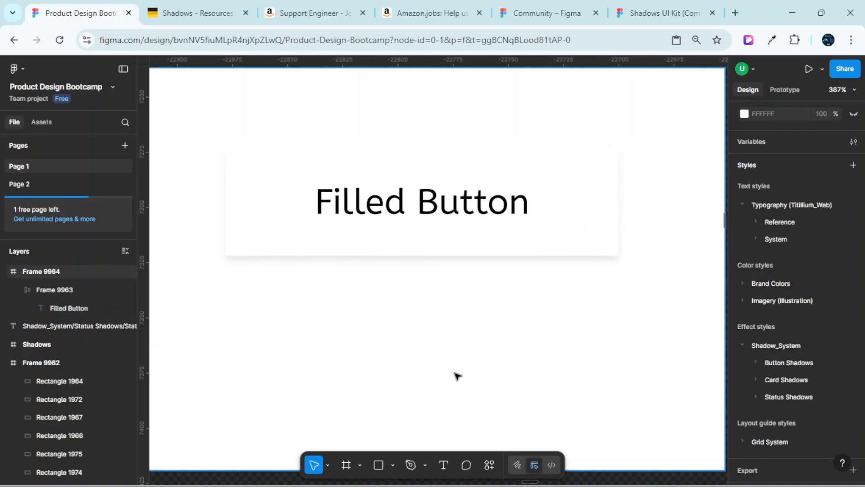
scroll(457, 376, "left", 1)
scroll(457, 375, "up", 1)
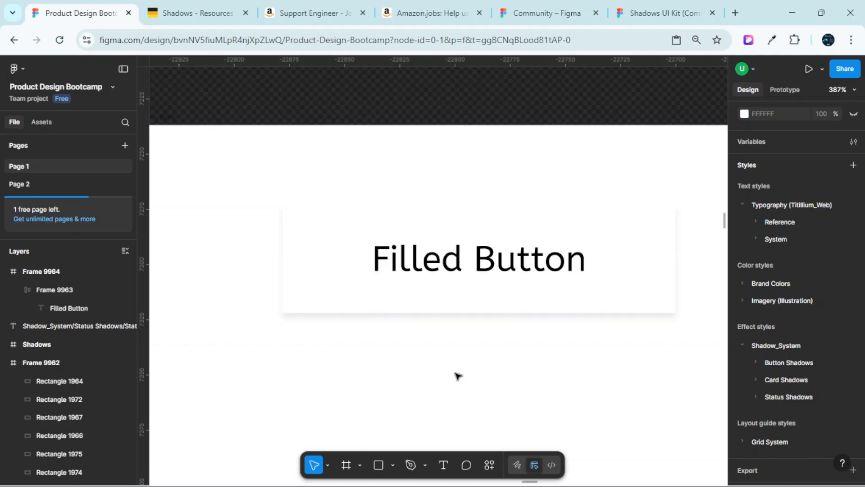
left_click(479, 306)
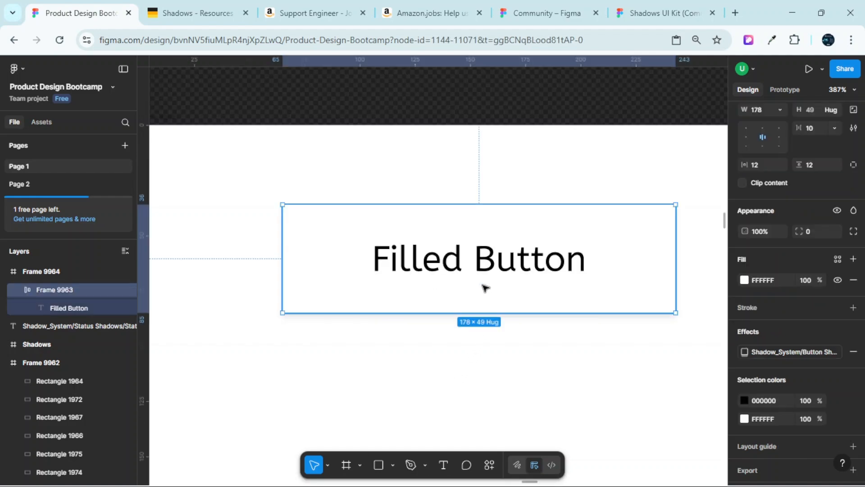
key("ctrl+d")
scroll(853, 330, "down", 1)
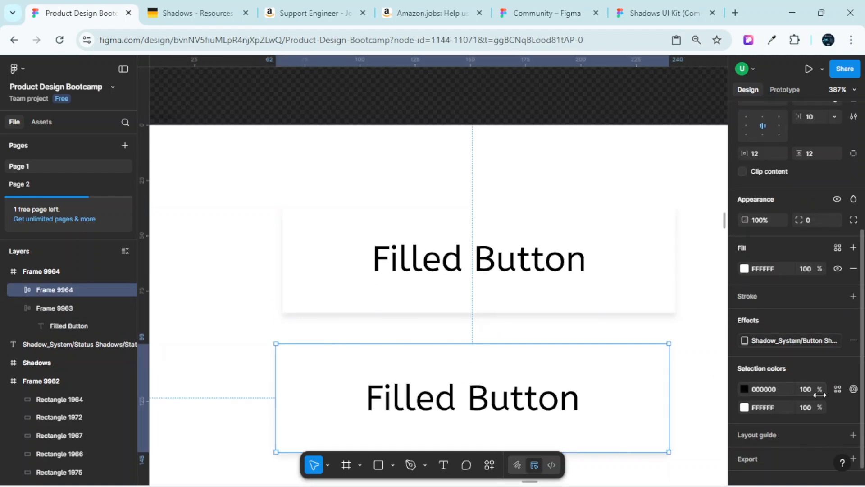
left_click(853, 330)
scroll(694, 347, "down", 2)
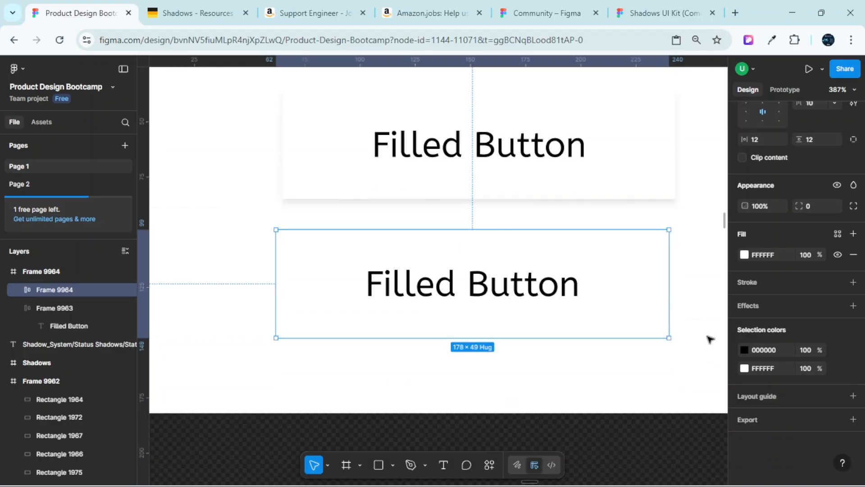
- Compare the Filled Button with the shadow against its copy without one on the white frame
left_click(703, 353)
scroll(664, 414, "up", 2)
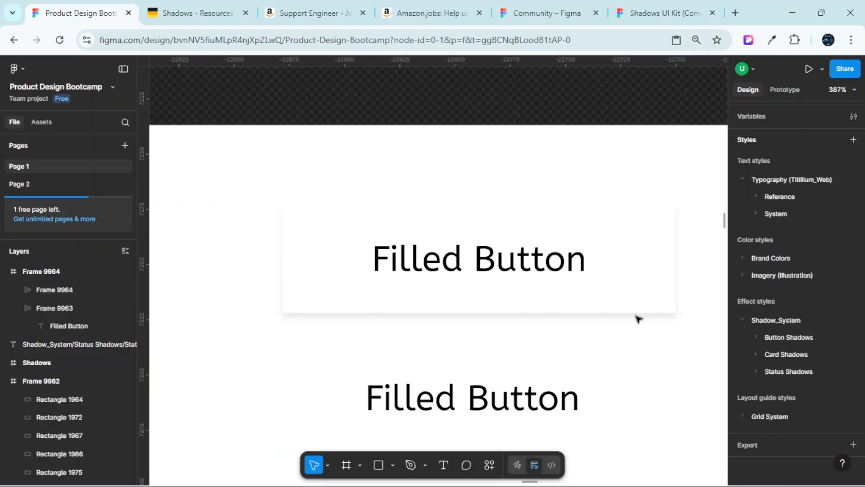
left_click(638, 296)
left_click(599, 168)
scroll(599, 166, "down", 3)
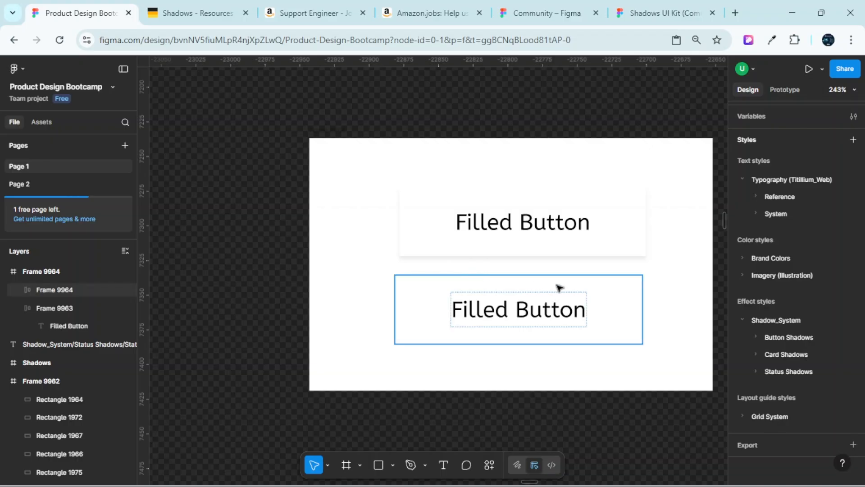
scroll(347, 205, "up", 3)
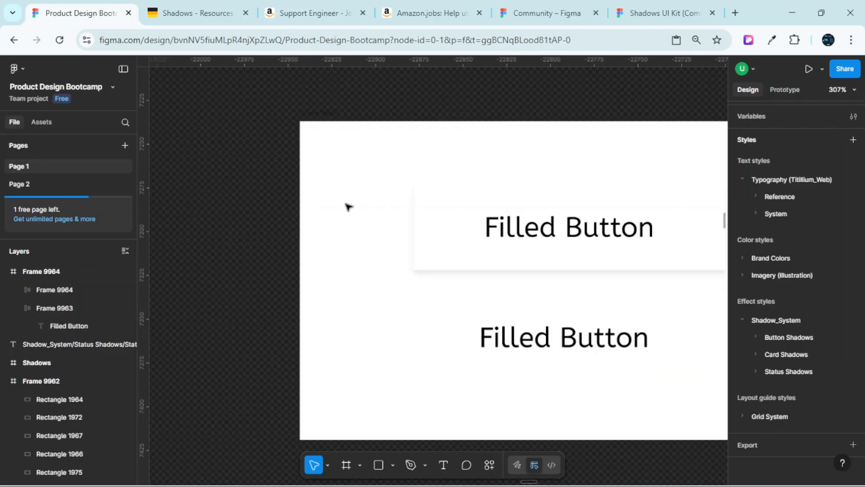
scroll(218, 192, "down", 3)
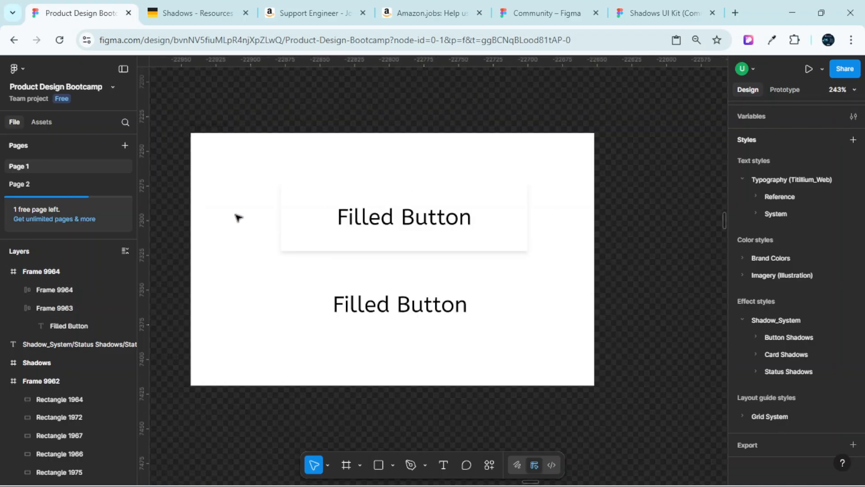
left_click(356, 315)
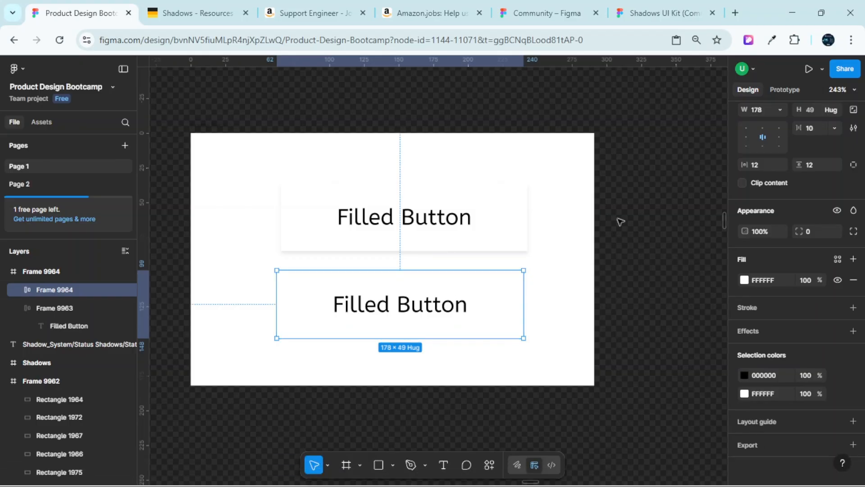
scroll(405, 164, "up", 2)
scroll(415, 189, "down", 2)
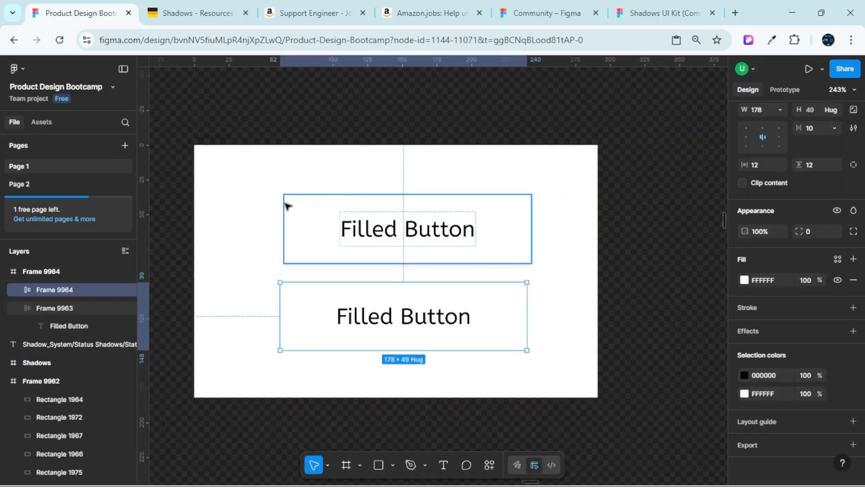
scroll(242, 206, "up", 2)
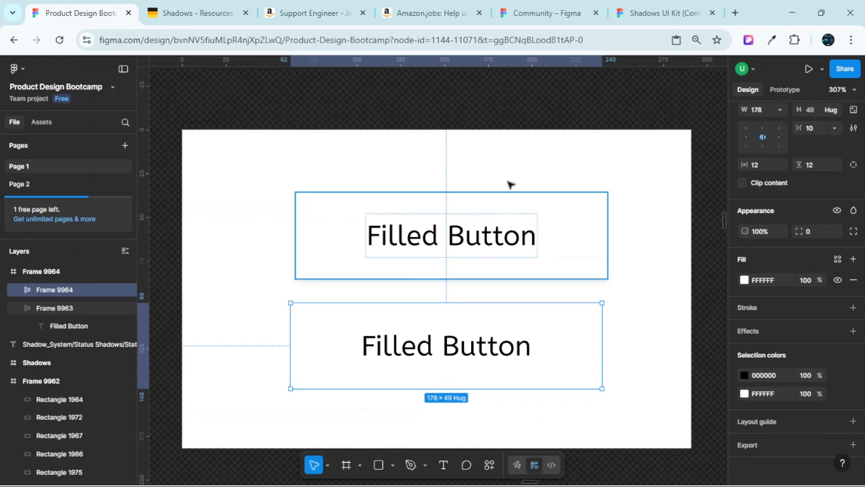
- View the Apply now button on the Amazon Support Engineer page as a shadow reference and return to the design file
left_click(193, 11)
left_click(305, 5)
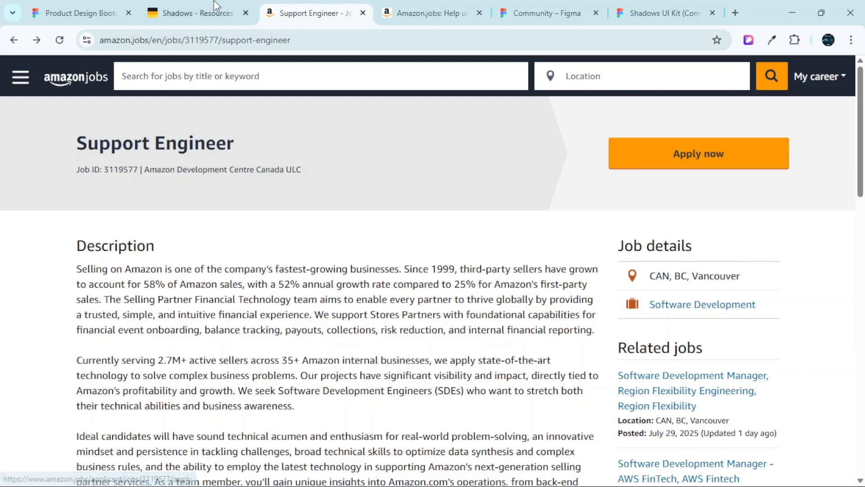
left_click(99, 6)
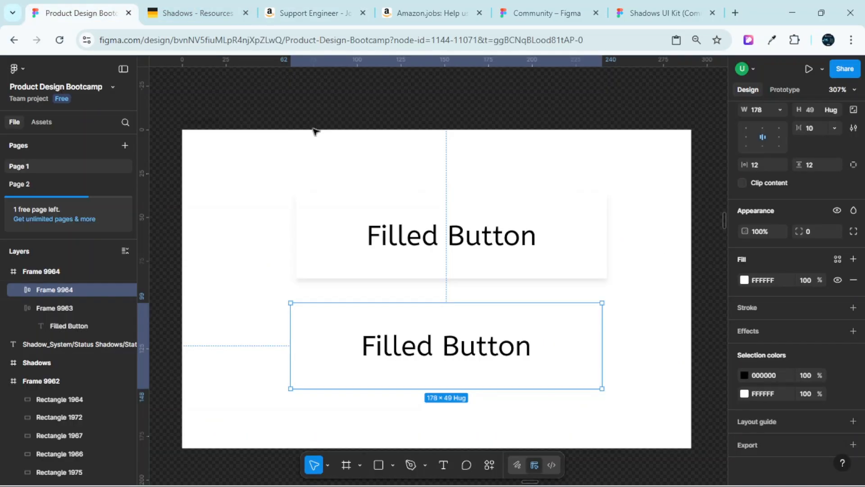
- Apply the Button - 4dp - Shadow effect style to the lower Filled Button copy
scroll(286, 193, "up", 2)
scroll(227, 207, "down", 2)
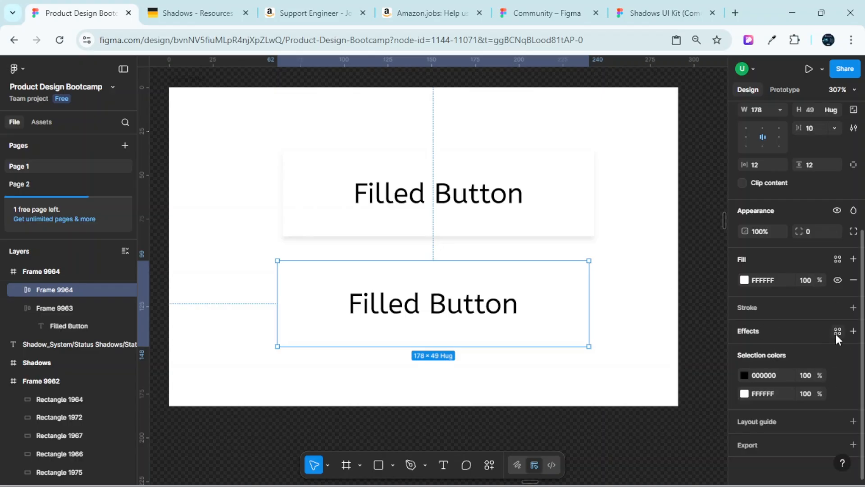
left_click(837, 333)
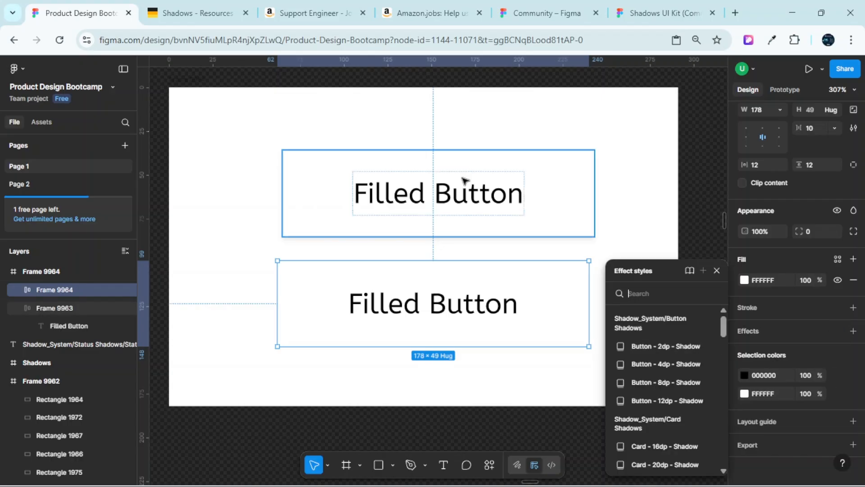
left_click(658, 363)
left_click(619, 377)
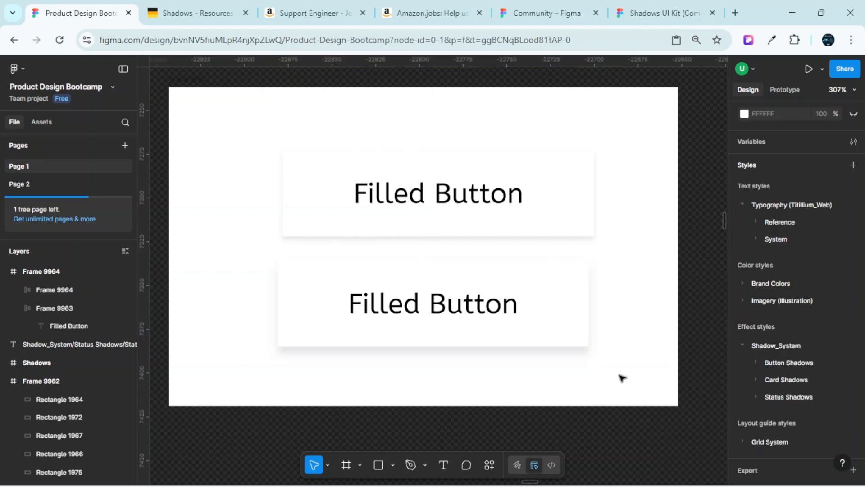
- Move the lower Filled Button to X 65, Y 108 so it lines up beneath the upper one
scroll(622, 377, "down", 1)
scroll(622, 377, "down", 3, "ctrl")
left_click(572, 298)
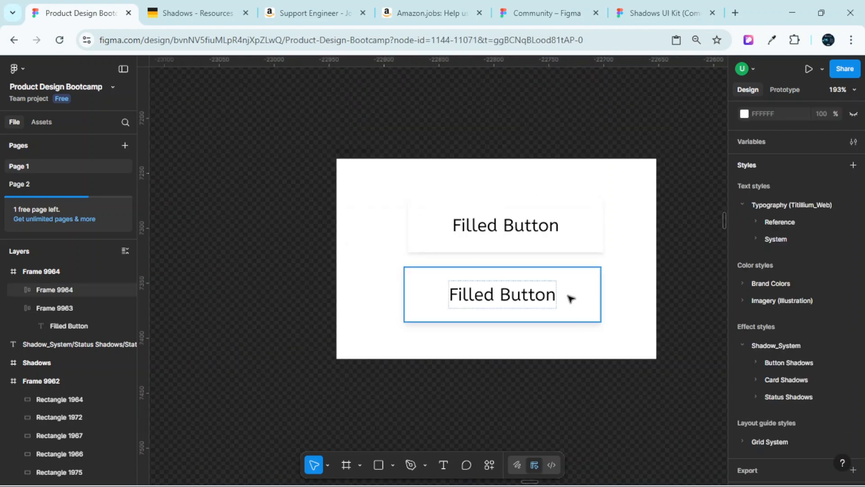
left_click(571, 298)
scroll(571, 301, "up", 3, "ctrl")
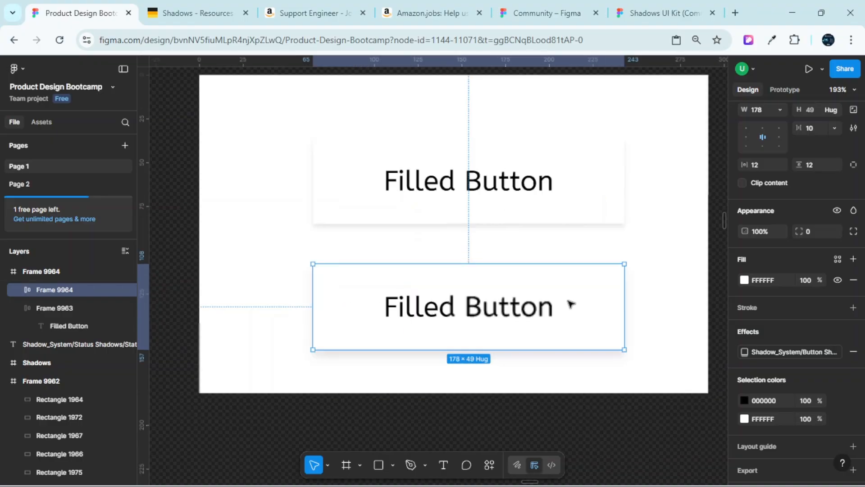
left_click(665, 266)
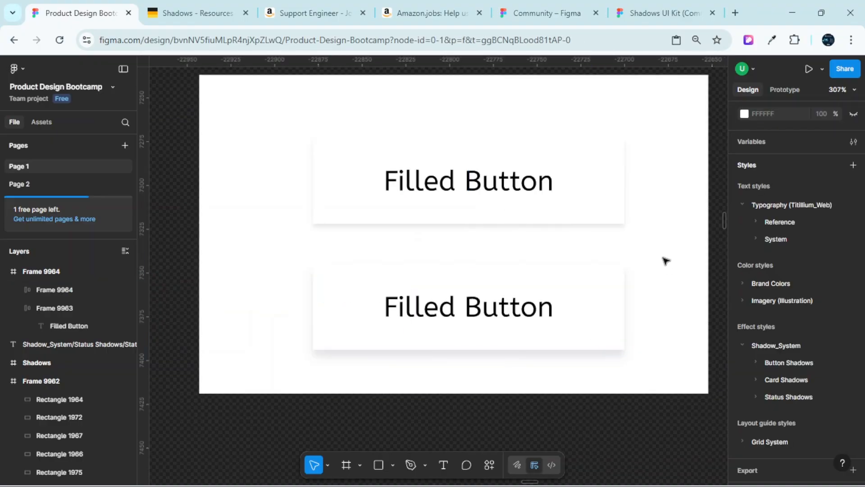
- Try to link the upper Filled Button frame to the lower one with a While hovering interaction
scroll(664, 261, "down", 1, "ctrl")
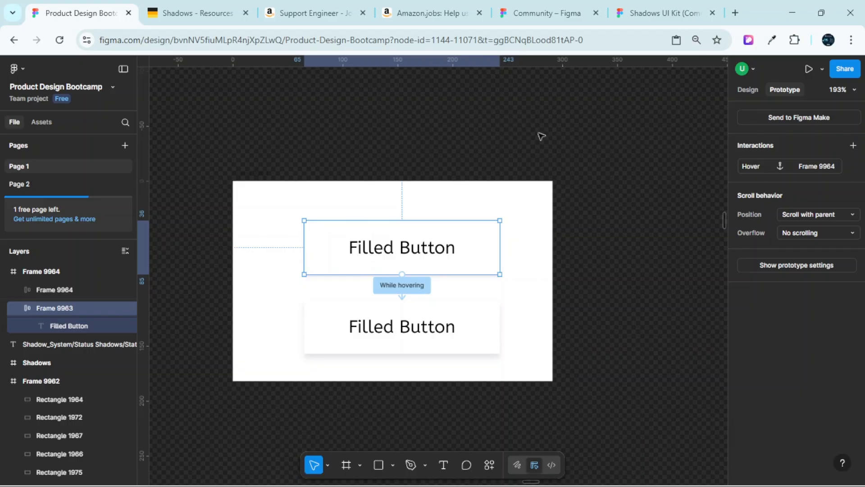
scroll(529, 229, "up", 3)
scroll(487, 203, "down", 3)
scroll(487, 189, "down", 2)
scroll(536, 185, "up", 1)
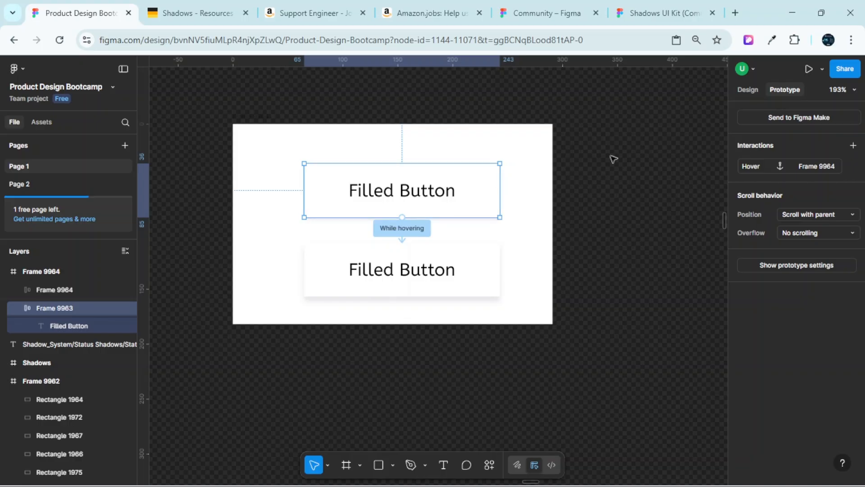
left_click(753, 92)
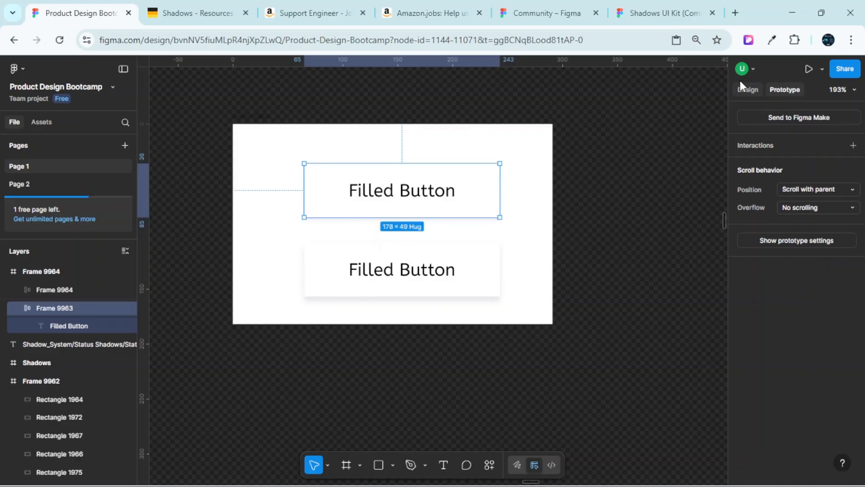
- Turn the upper and the lower Filled Button frames into separate components
left_click(746, 89)
left_click(811, 115)
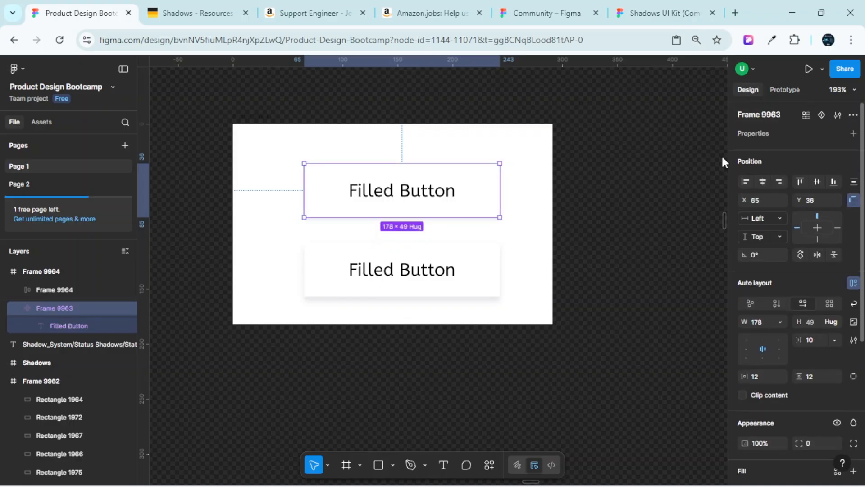
left_click(463, 270)
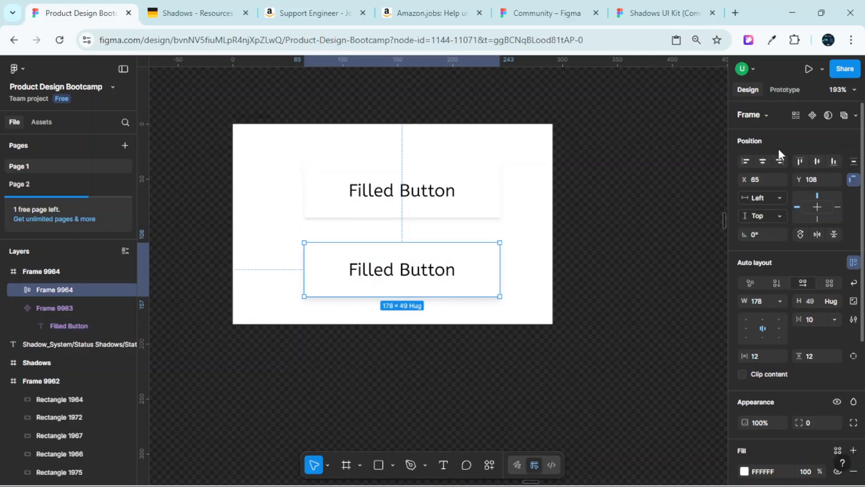
left_click(812, 115)
scroll(381, 176, "up", 3)
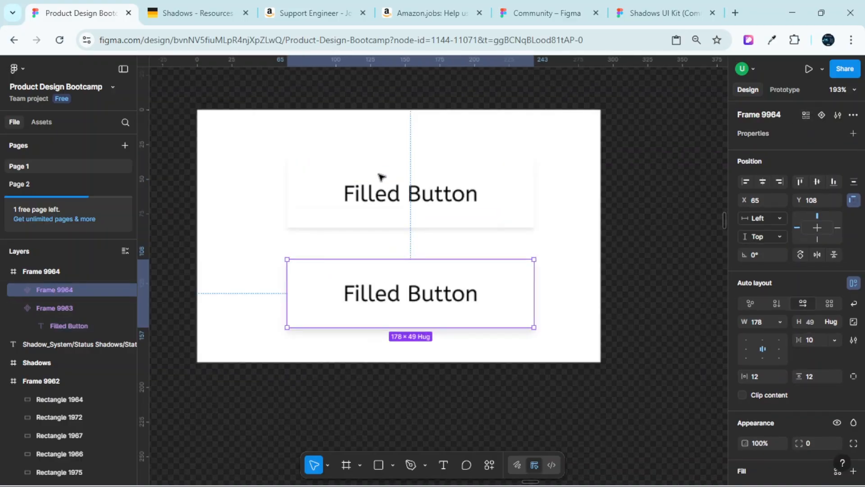
scroll(381, 176, "down", 3)
- Combine the two Filled Button components as variants of one component set
left_click(440, 177)
left_click(477, 266, "shift")
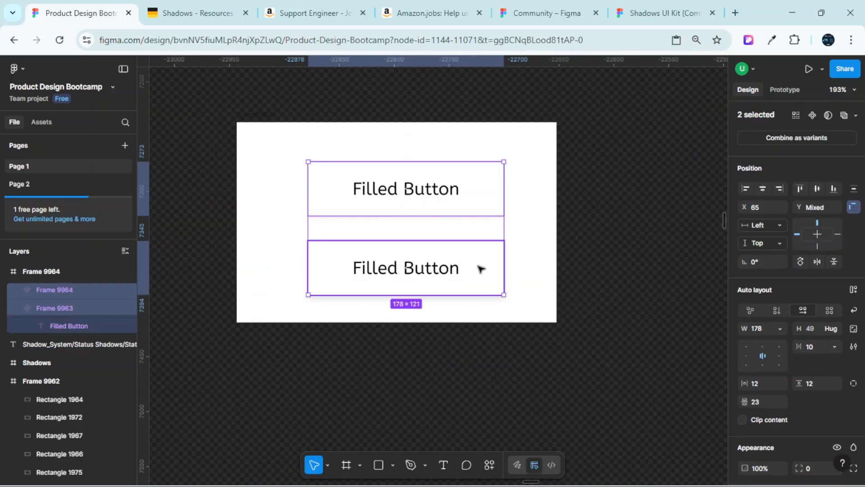
left_click(818, 136)
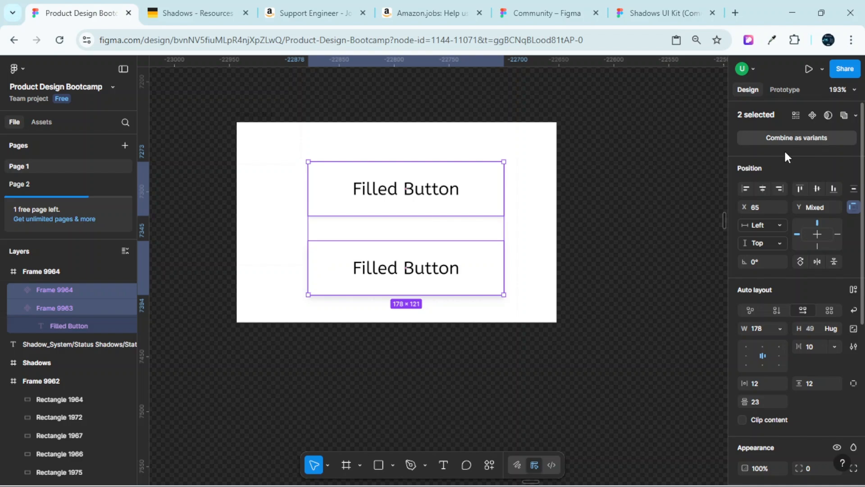
left_click_drag(488, 193, 468, 190)
scroll(467, 241, "up", 3)
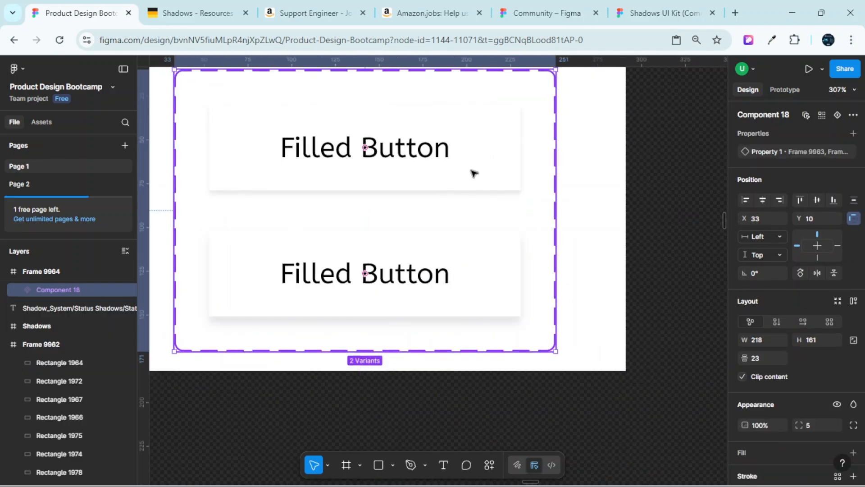
- Connect the upper variant to the lower one with a While hovering interaction that changes to Frame 9964 with Instant animation
left_click(487, 183)
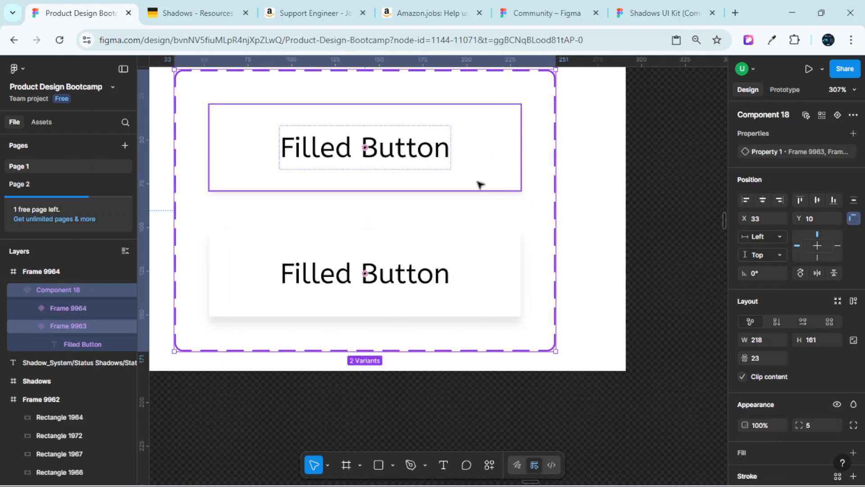
left_click(787, 89)
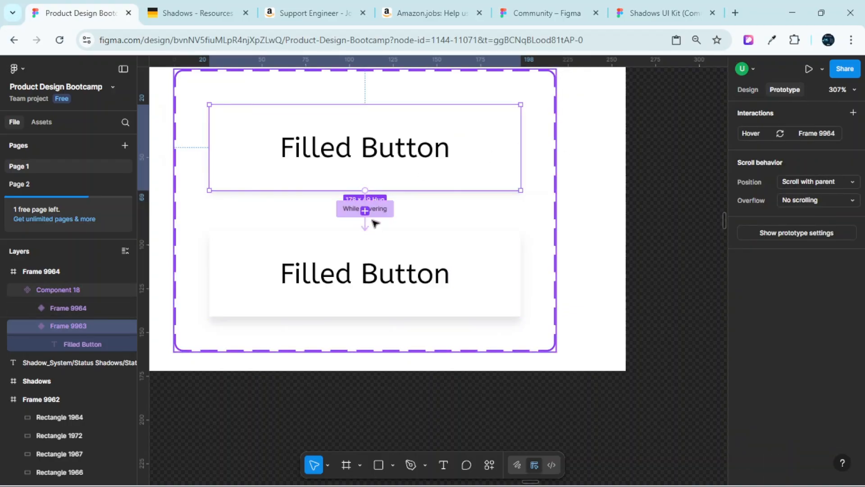
left_click(386, 209)
left_click_drag(396, 243, 487, 198)
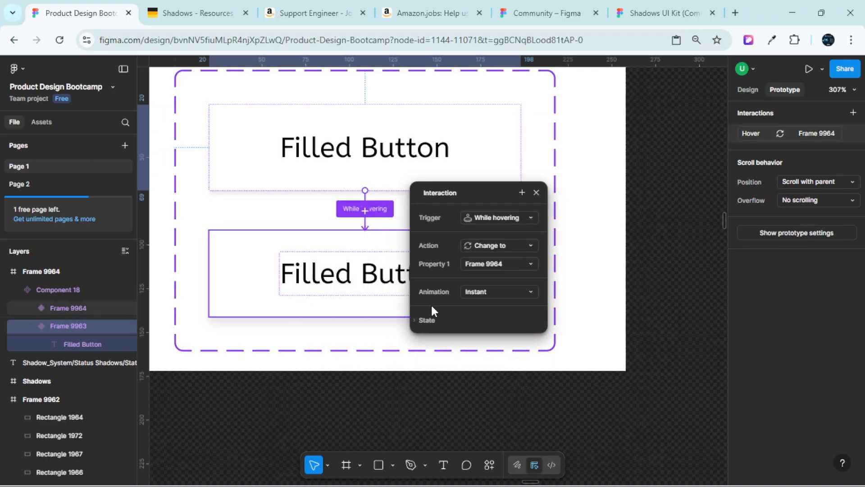
left_click(536, 192)
- Draw an empty frame of about 349 × 199 beside the frame holding the button variants
scroll(508, 222, "down", 6)
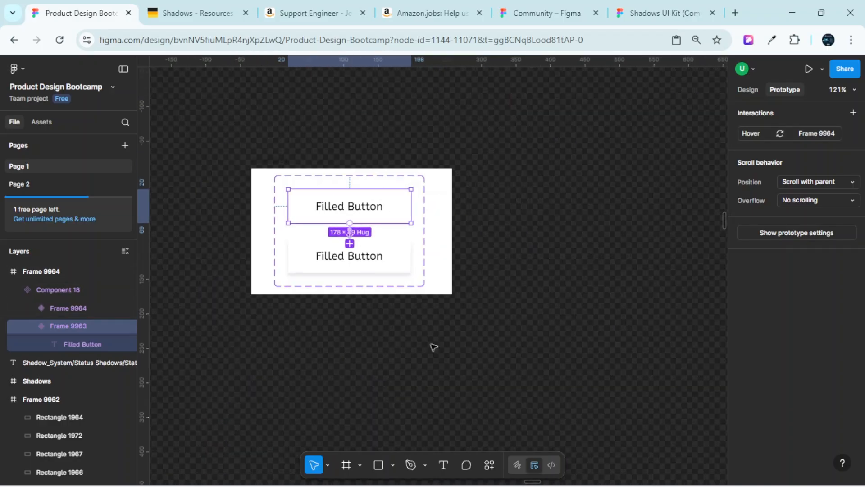
left_click(346, 465)
scroll(456, 296, "right", 5)
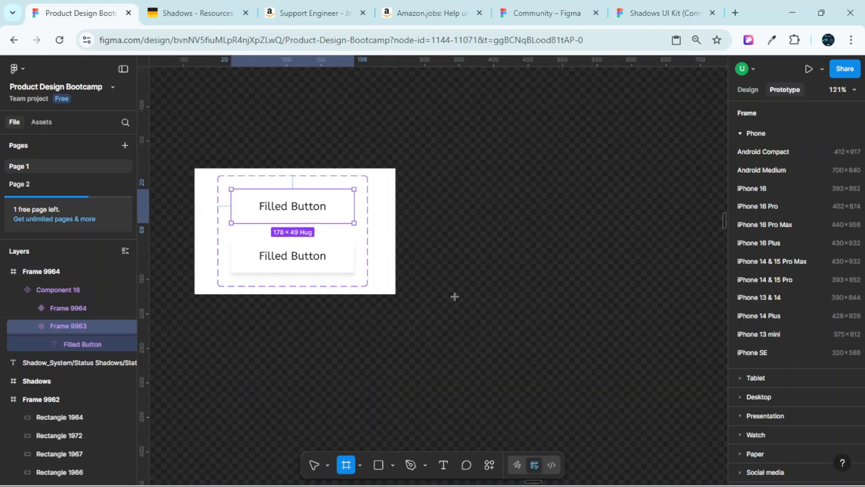
mouse_move(395, 182)
left_mouse_down()
mouse_move(577, 309)
mouse_move(631, 301)
mouse_move(636, 320)
left_mouse_up()
- Copy the upper Filled Button variant, paste it into the new empty frame and centre the instance there
triple_click(270, 198)
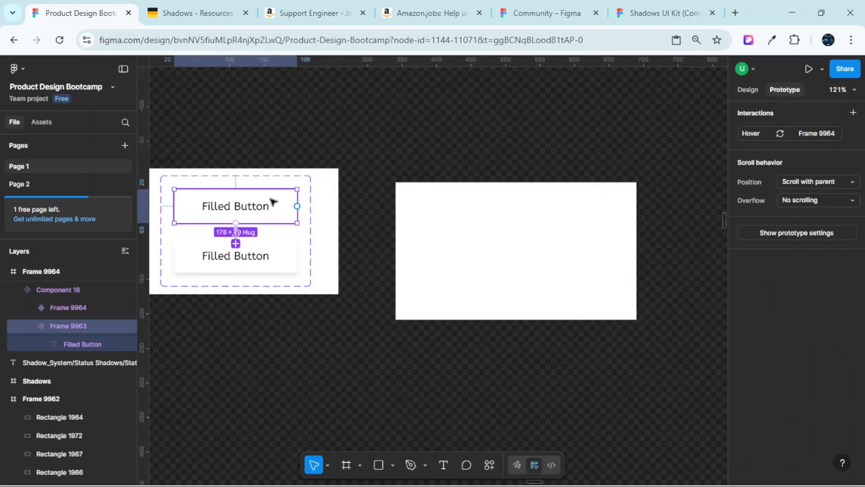
left_click(274, 203)
right_click(276, 208)
left_click(297, 117)
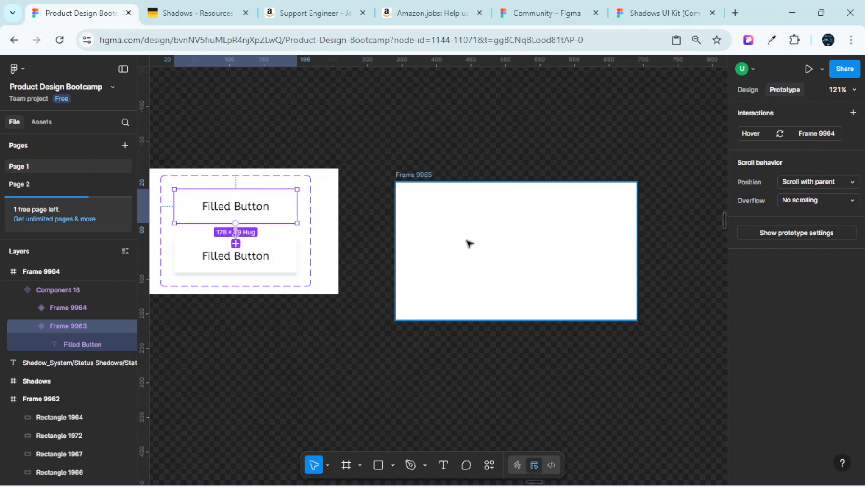
right_click(468, 241)
left_click(505, 116)
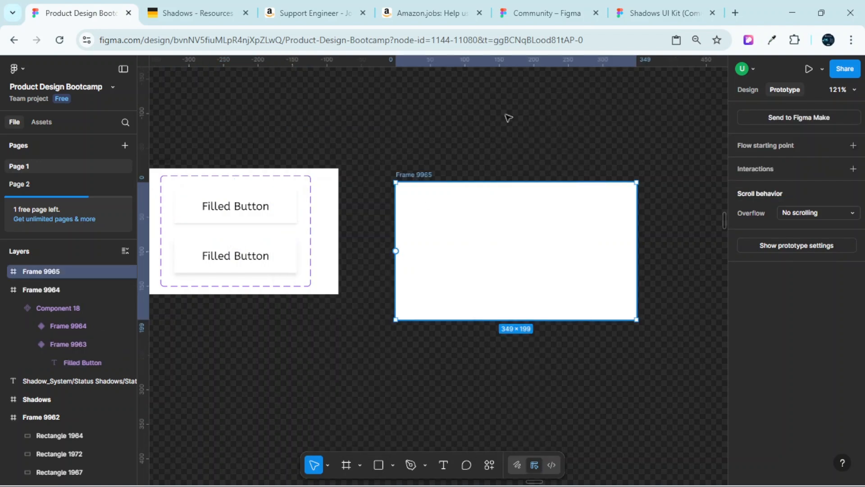
scroll(499, 284, "up", 3)
left_click_drag(572, 252, 553, 251)
left_click(327, 130)
key("Escape")
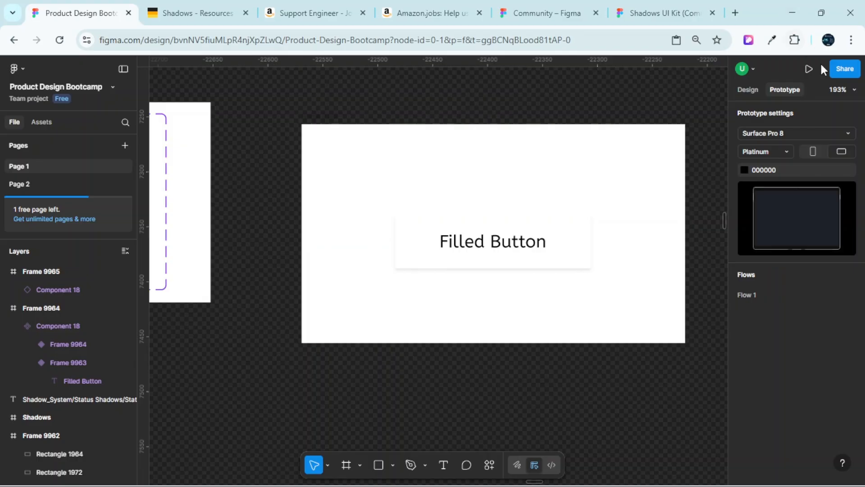
- Open the prototype in a Preview window and enlarge the window over the canvas
left_click(823, 69)
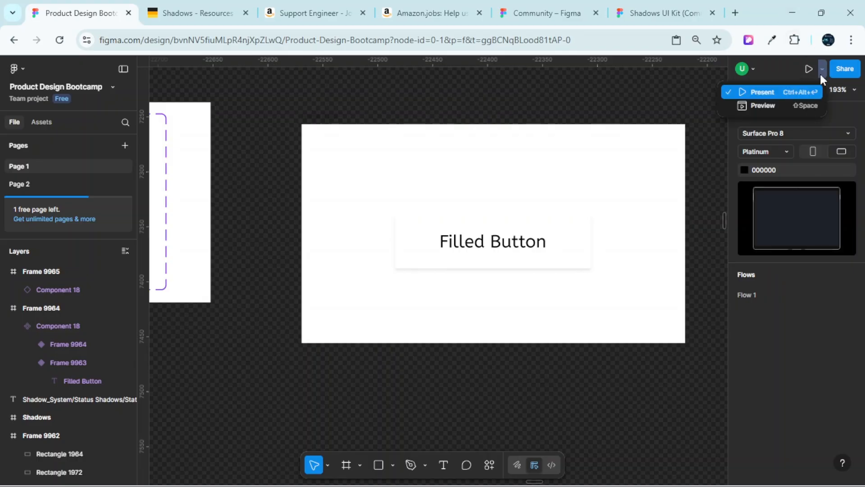
left_click(790, 106)
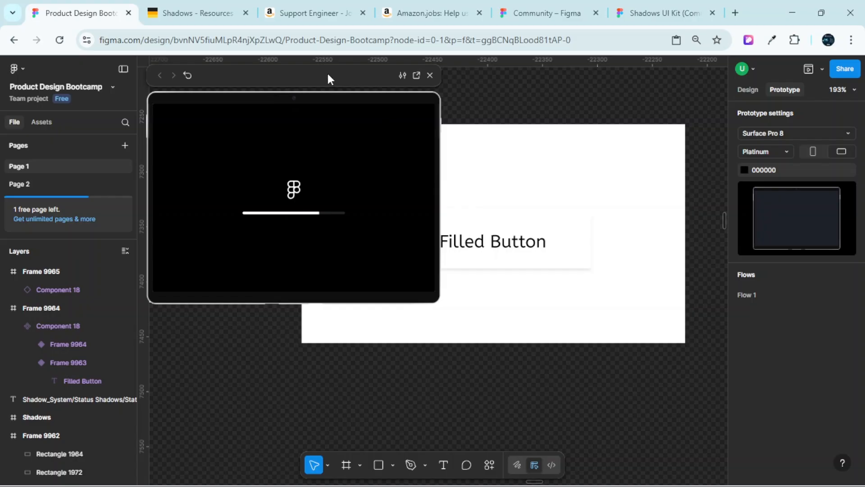
left_click_drag(328, 75, 492, 83)
scroll(264, 134, "left", 5)
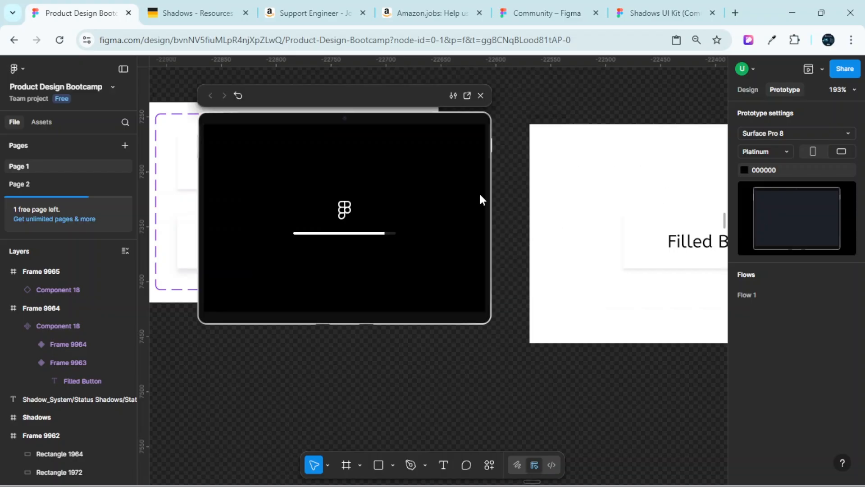
left_click_drag(503, 192, 710, 193)
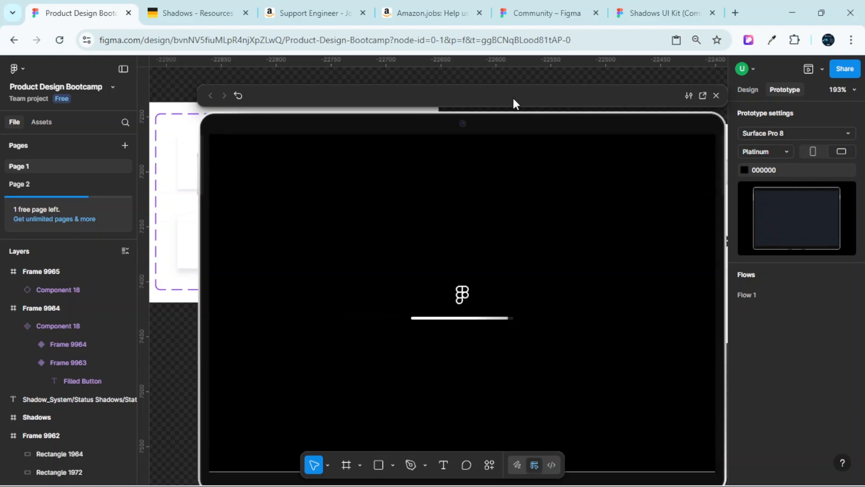
left_click_drag(523, 95, 446, 72)
left_click(604, 141)
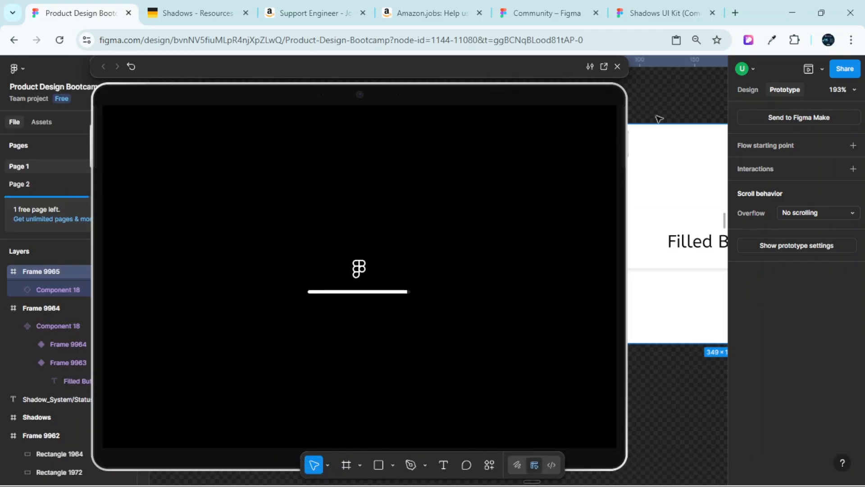
- Test the Filled Button's hover shadow in the preview, close it and review the variants' While hovering connection
left_click(822, 69)
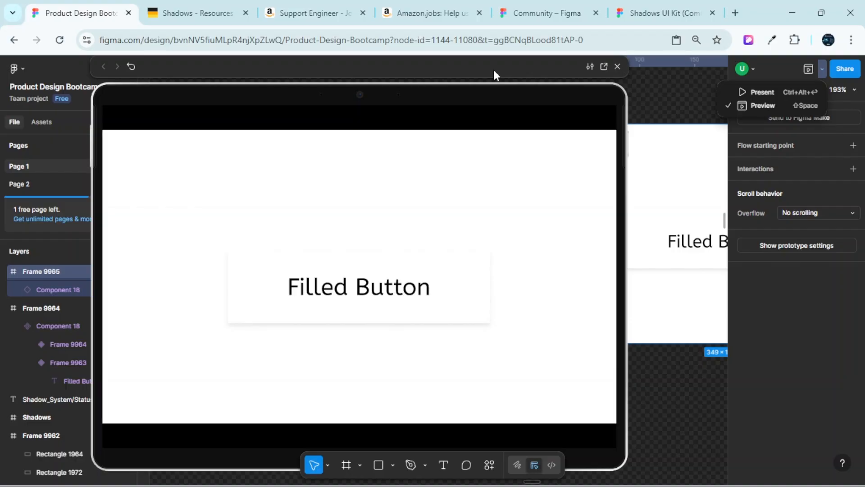
left_click_drag(345, 68, 468, 69)
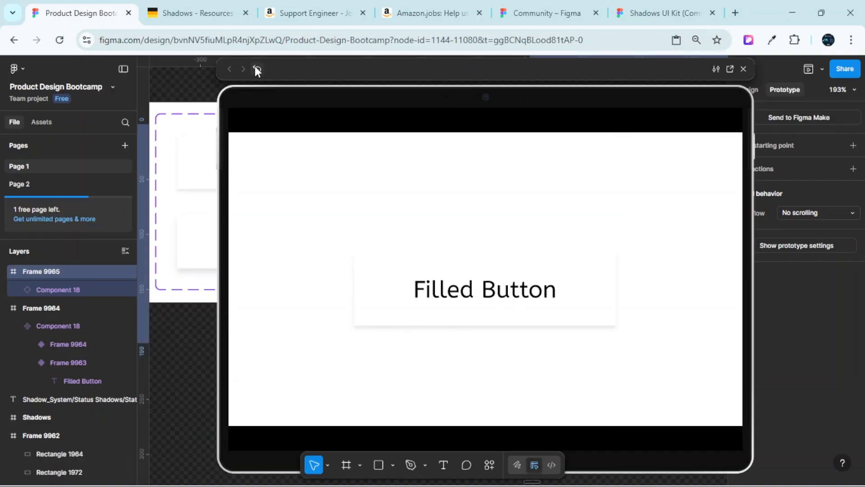
left_click_drag(315, 67, 259, 64)
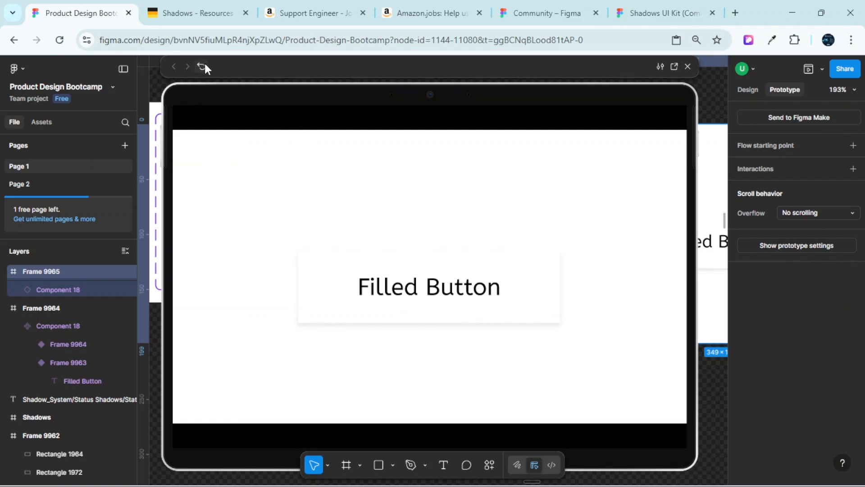
left_click_drag(205, 66, 269, 67)
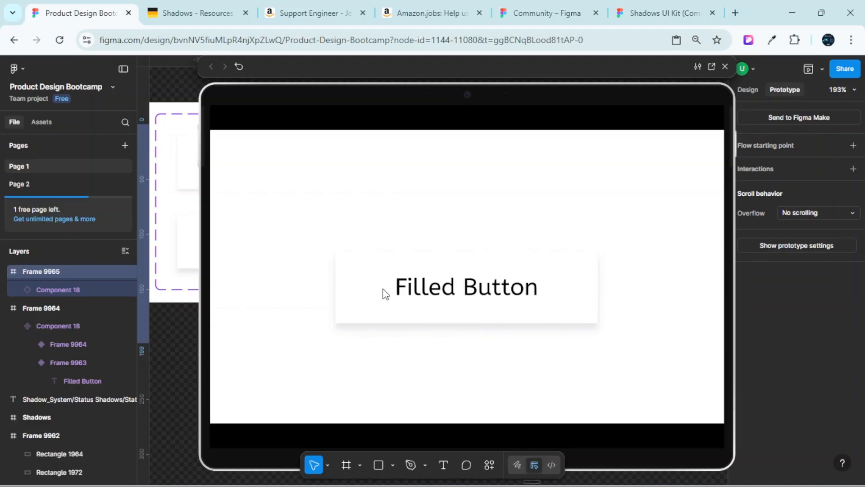
left_click(725, 68)
scroll(510, 149, "down", 3)
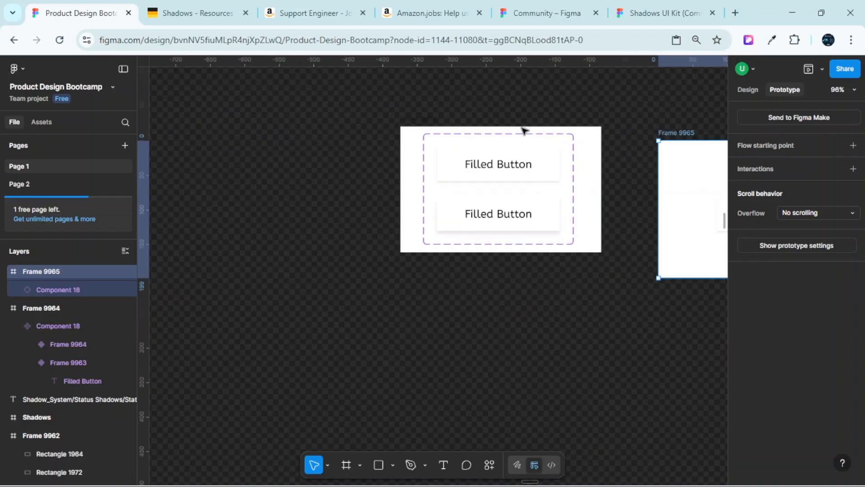
scroll(522, 131, "up", 3)
left_click(651, 351)
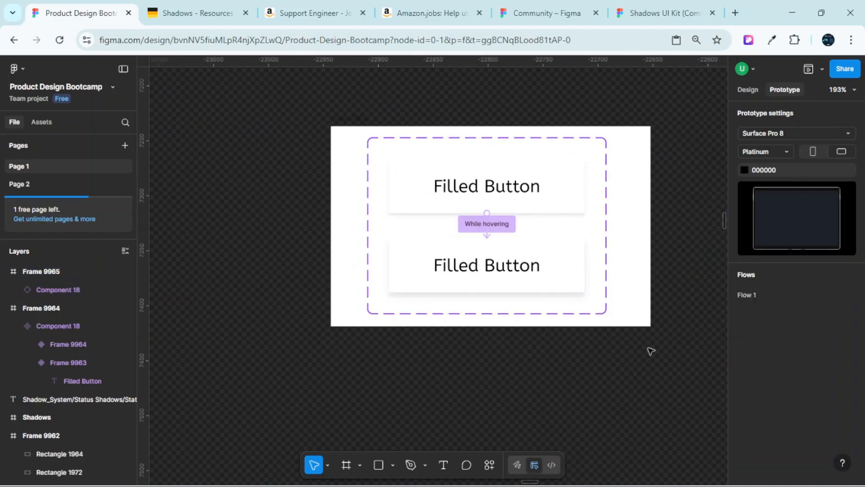
- Switch from prototype to design settings and review the Design System Documentation list of systems above the grid examples
left_click(744, 89)
scroll(585, 232, "down", 10)
scroll(585, 232, "up", 3)
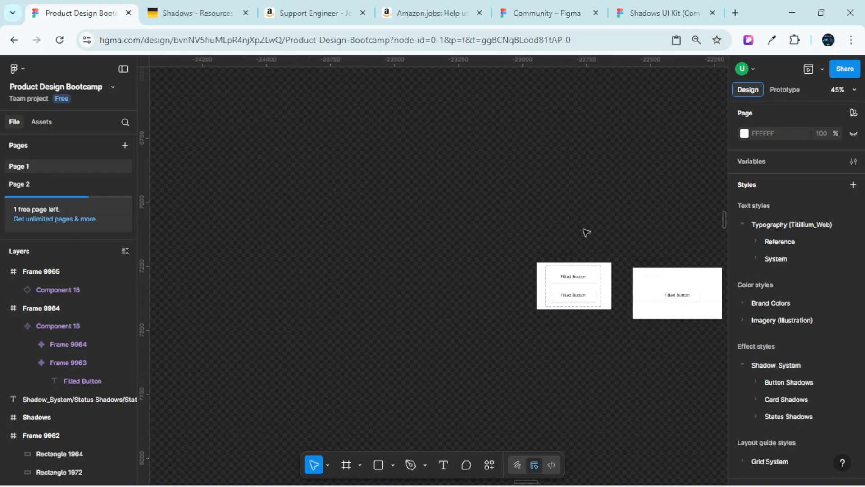
scroll(587, 232, "down", 5)
scroll(587, 232, "down", 6)
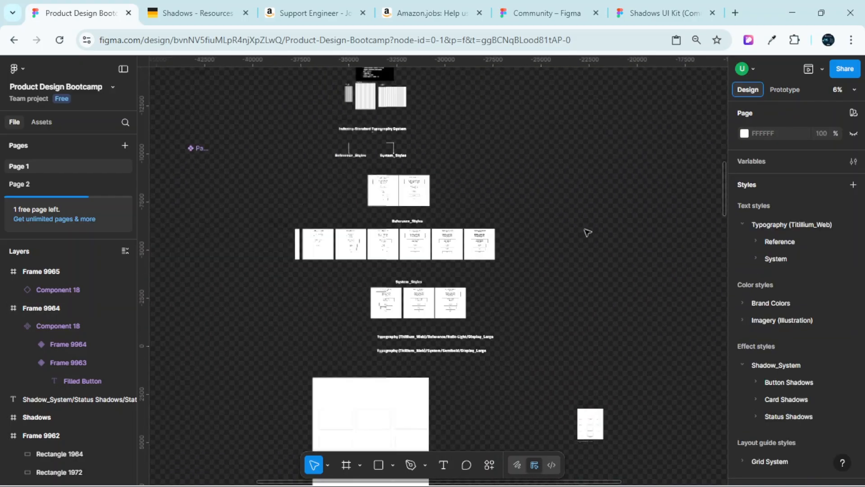
scroll(482, 237, "up", 8)
scroll(517, 262, "up", 5)
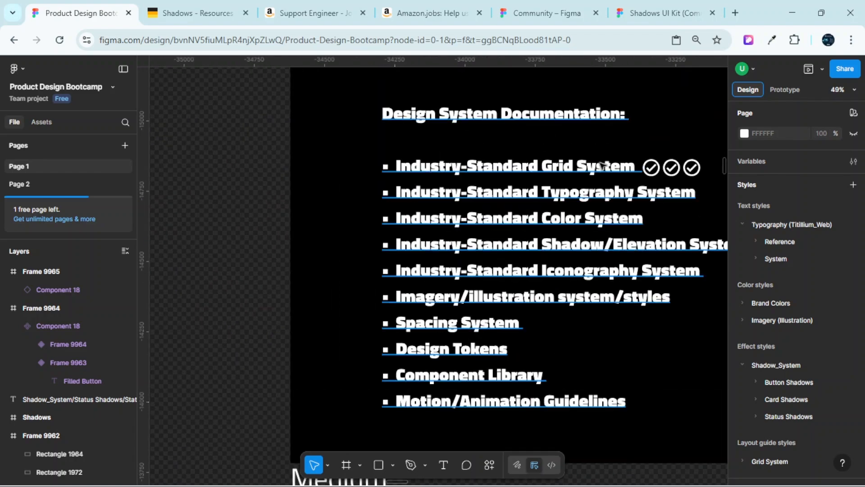
scroll(541, 181, "right", 2)
scroll(572, 198, "up", 2)
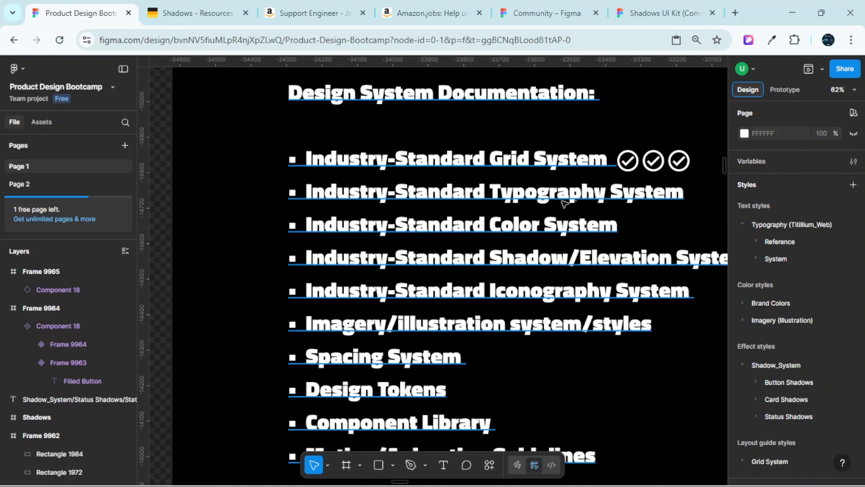
scroll(565, 204, "down", 2)
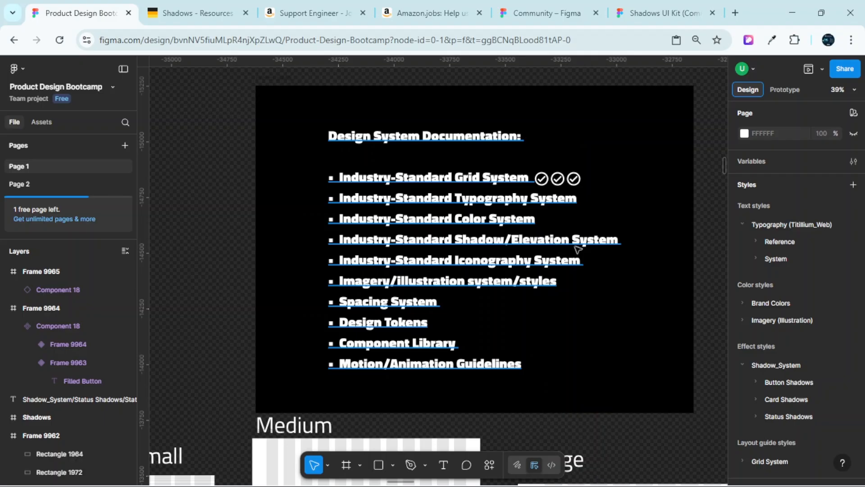
scroll(578, 249, "up", 1)
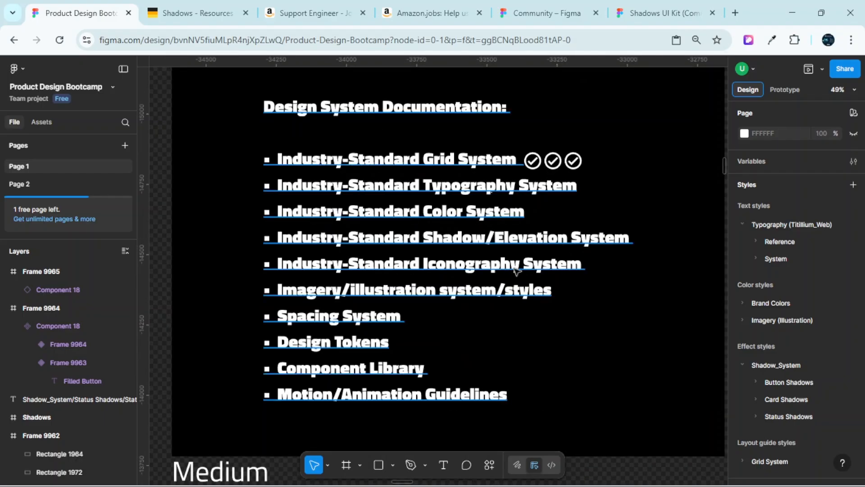
scroll(529, 268, "down", 10)
scroll(516, 304, "down", 8)
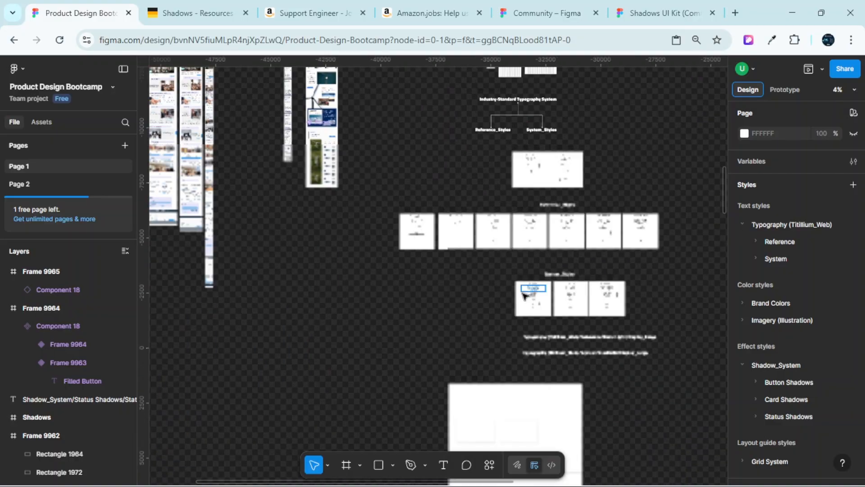